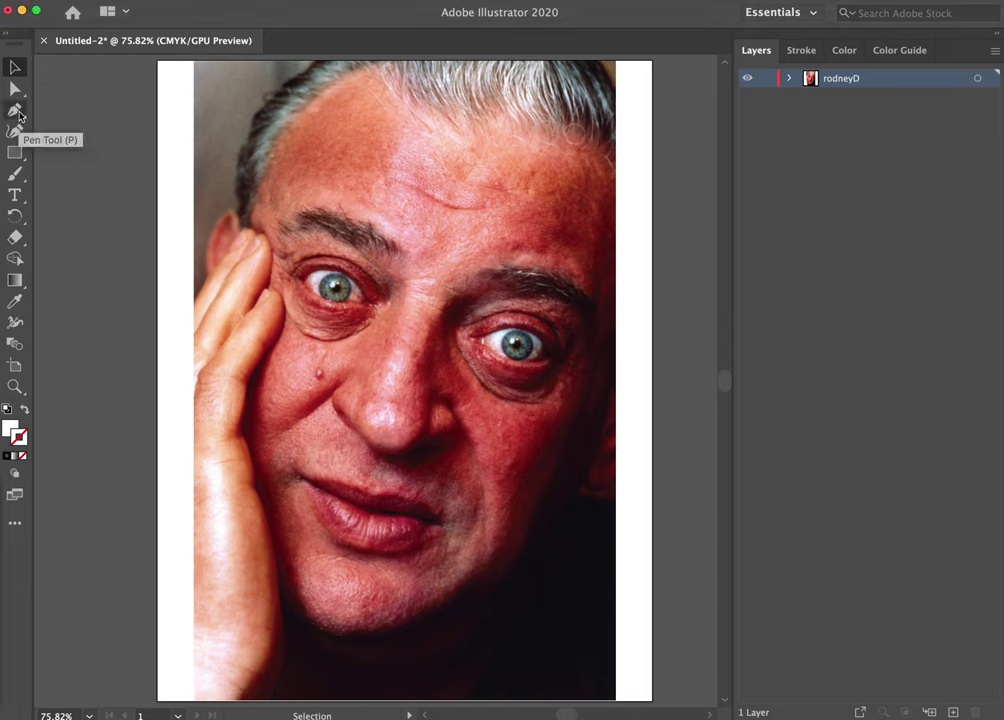
Lock the photo layer and add a new layer named "drawing 1" above it.
{"action": "left_click", "coordinate": [16, 112]}
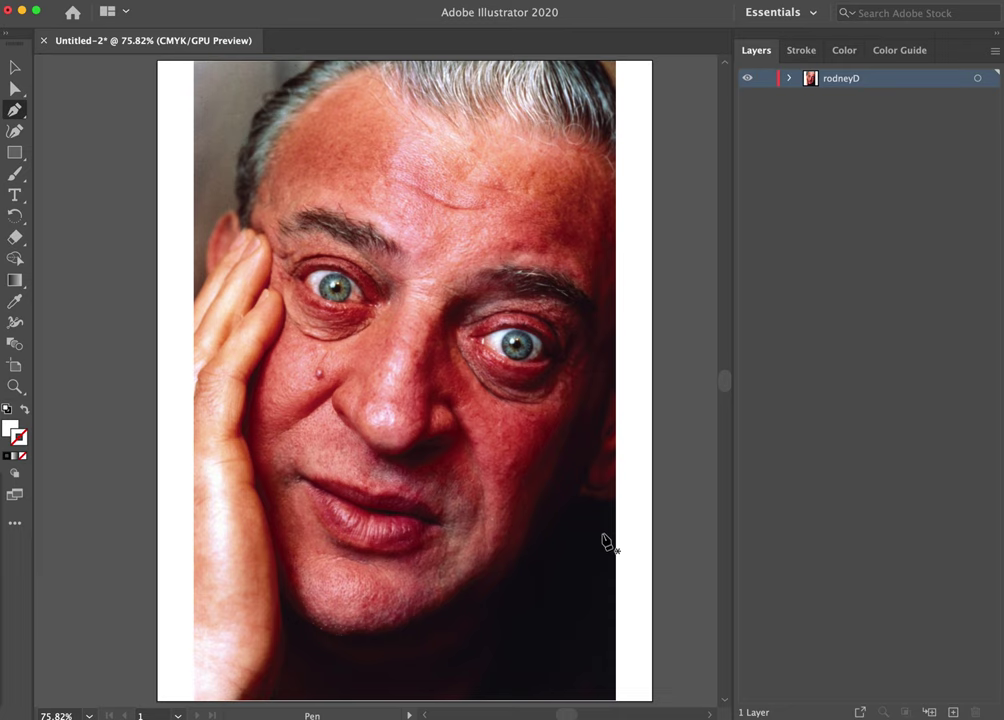
{"action": "left_click", "coordinate": [767, 80]}
{"action": "left_click", "coordinate": [953, 712]}
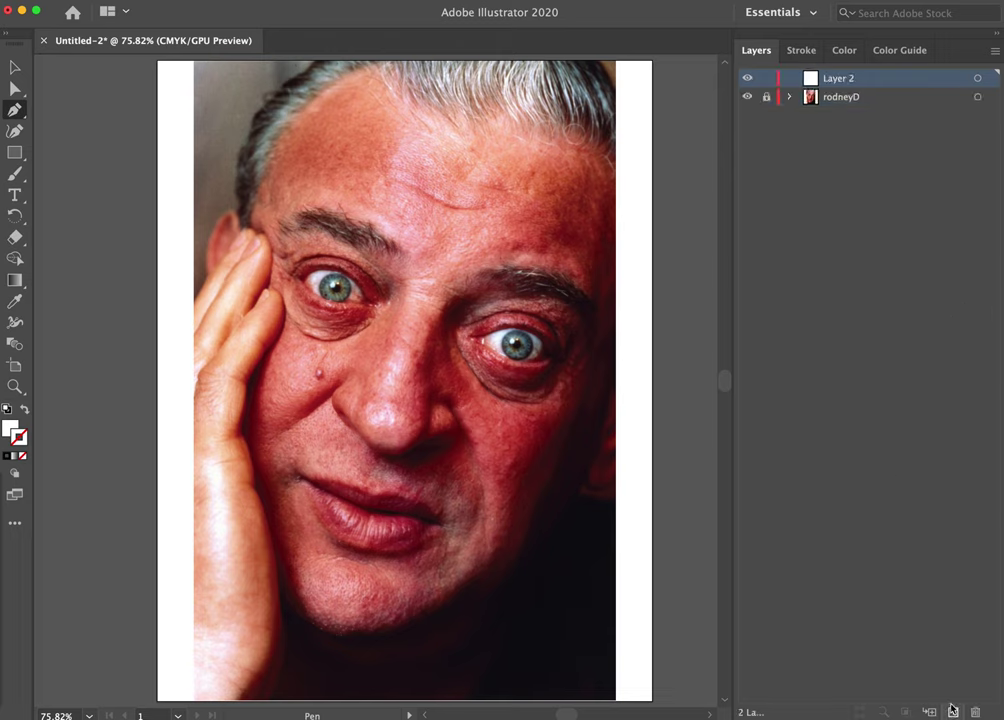
{"action": "double_click", "coordinate": [846, 79]}
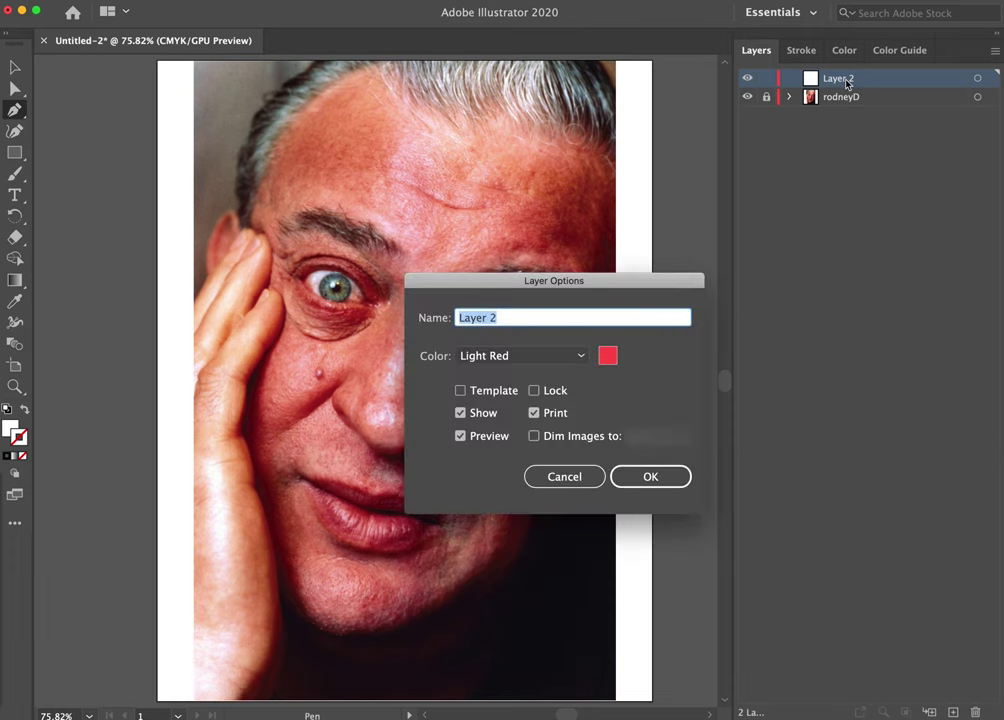
{"action": "type", "text": "drawing 1"}
{"action": "key", "text": "Return"}
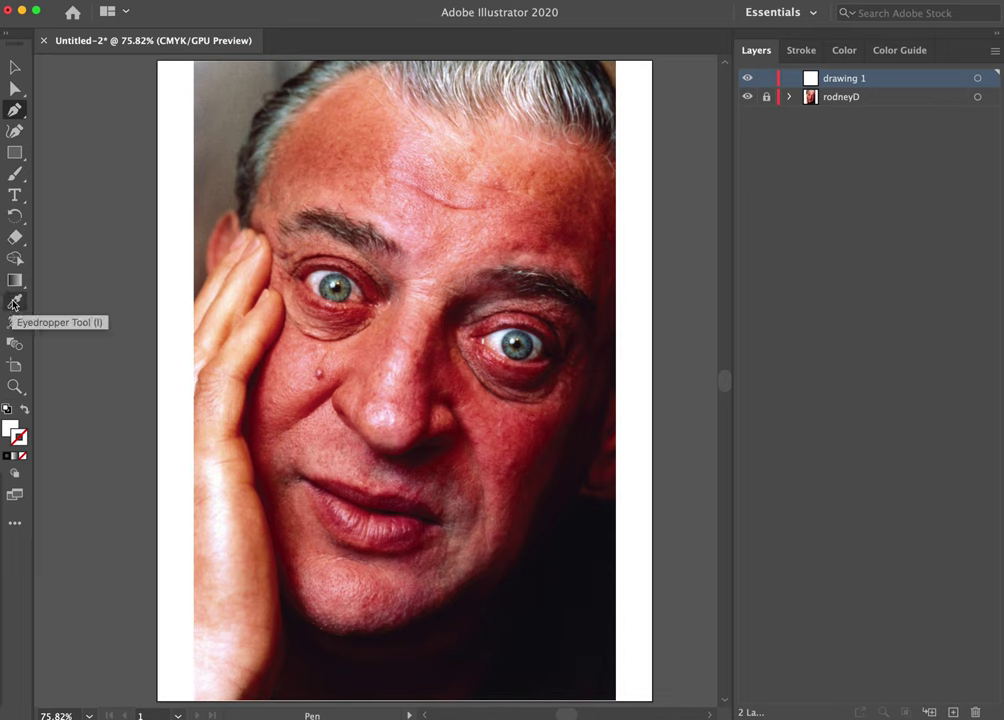
Sample the skin tone from the chin in the photo with the Eyedropper as the fill color.
{"action": "key", "text": "i"}
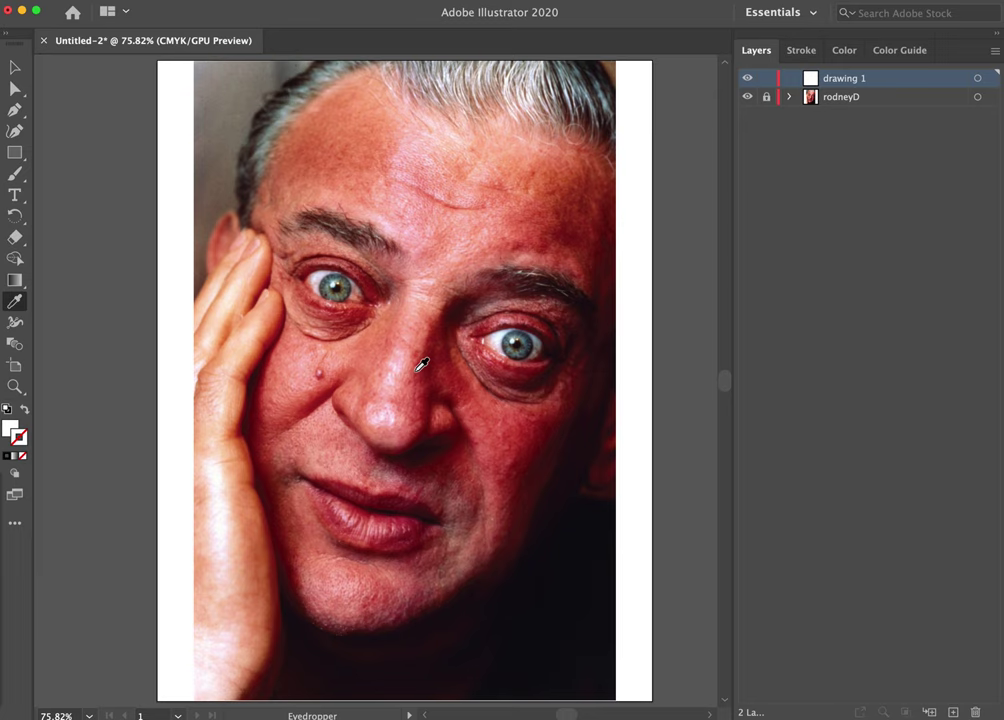
{"action": "left_click", "coordinate": [378, 577]}
{"action": "left_click", "coordinate": [10, 430]}
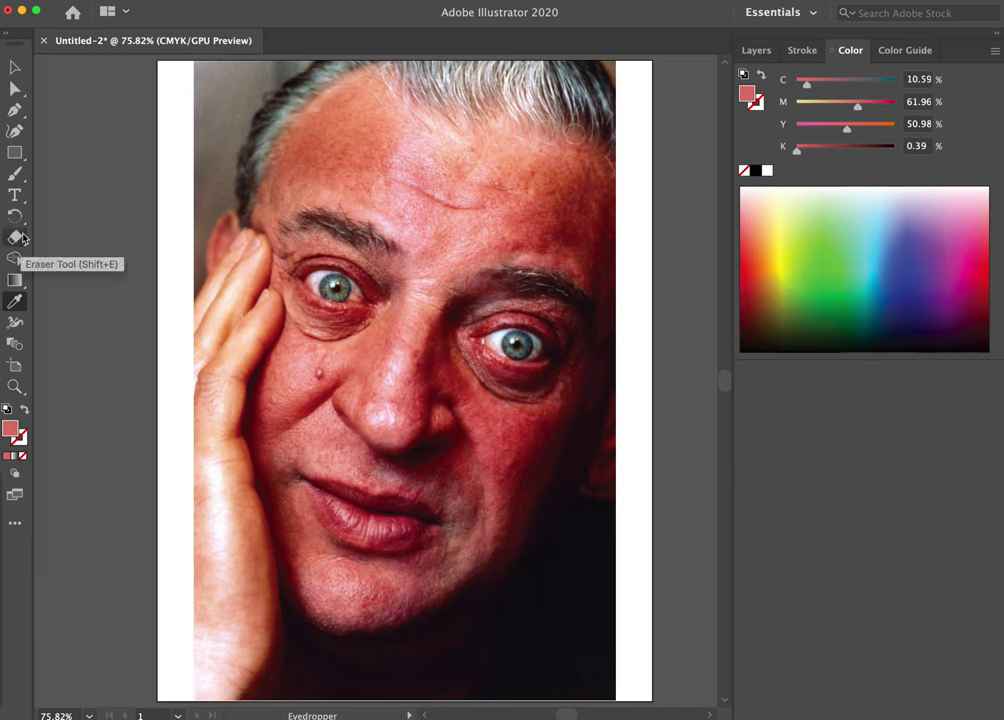
Start a Pen path on the jaw beside the hand and add a curved segment down to the chin.
{"action": "left_click", "coordinate": [16, 109]}
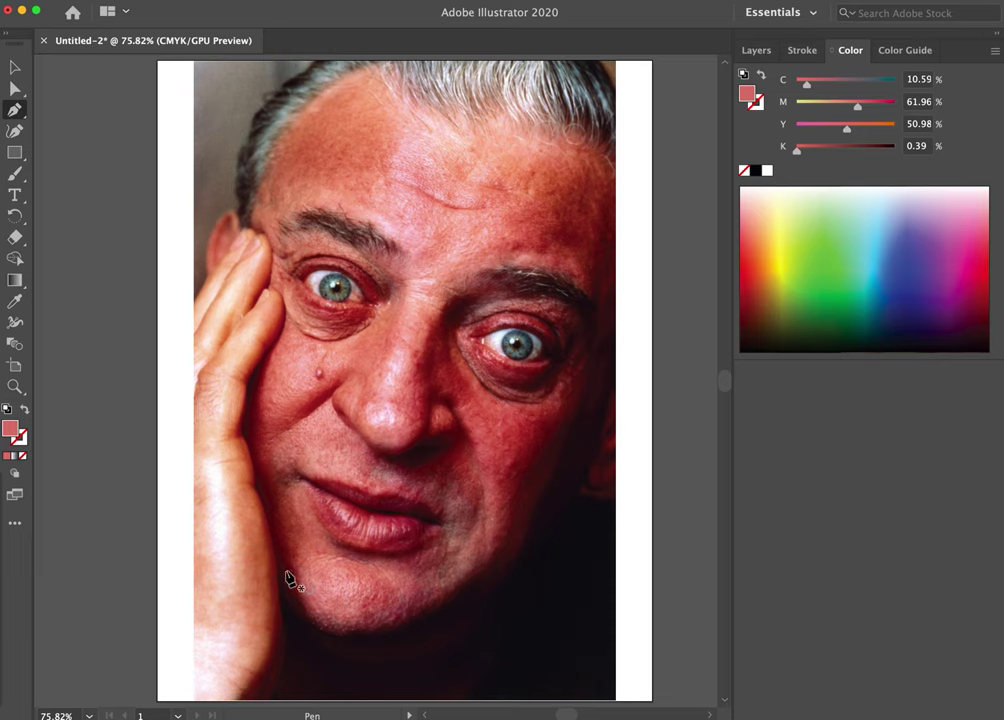
{"action": "left_click_drag", "start_coordinate": [283, 567], "coordinate": [325, 641]}
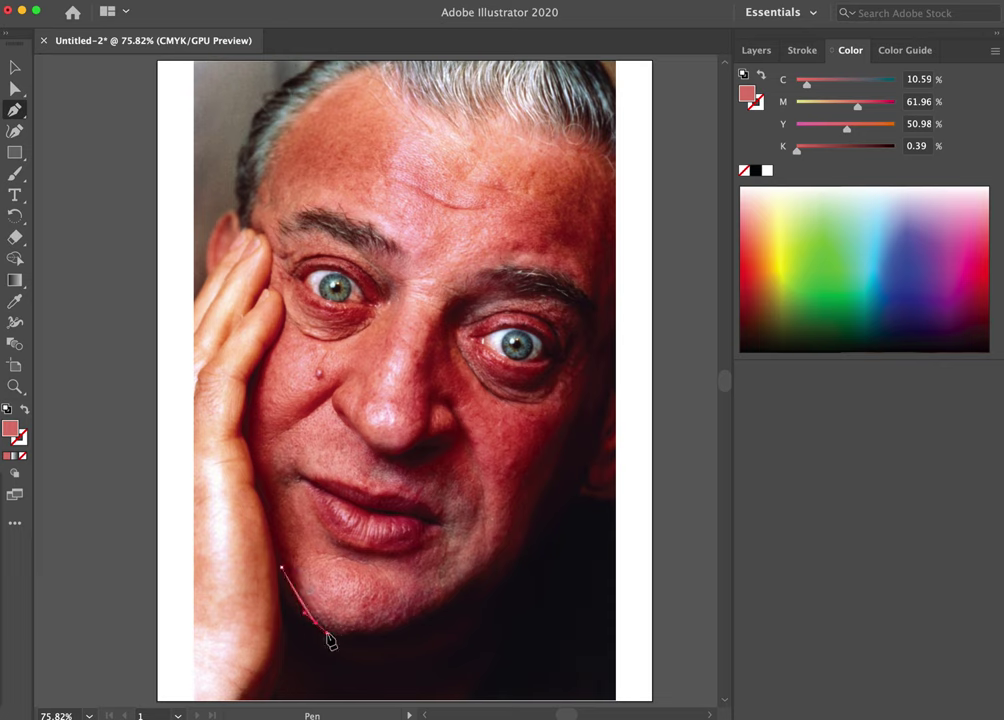
{"action": "left_click", "coordinate": [537, 667]}
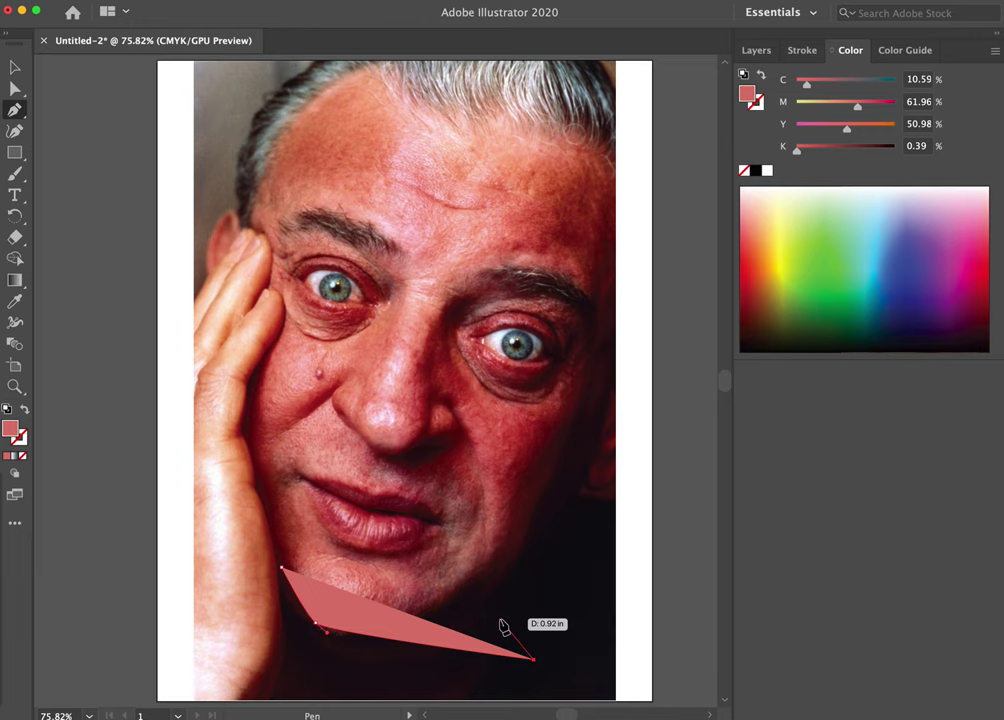
{"action": "key", "text": "super"}
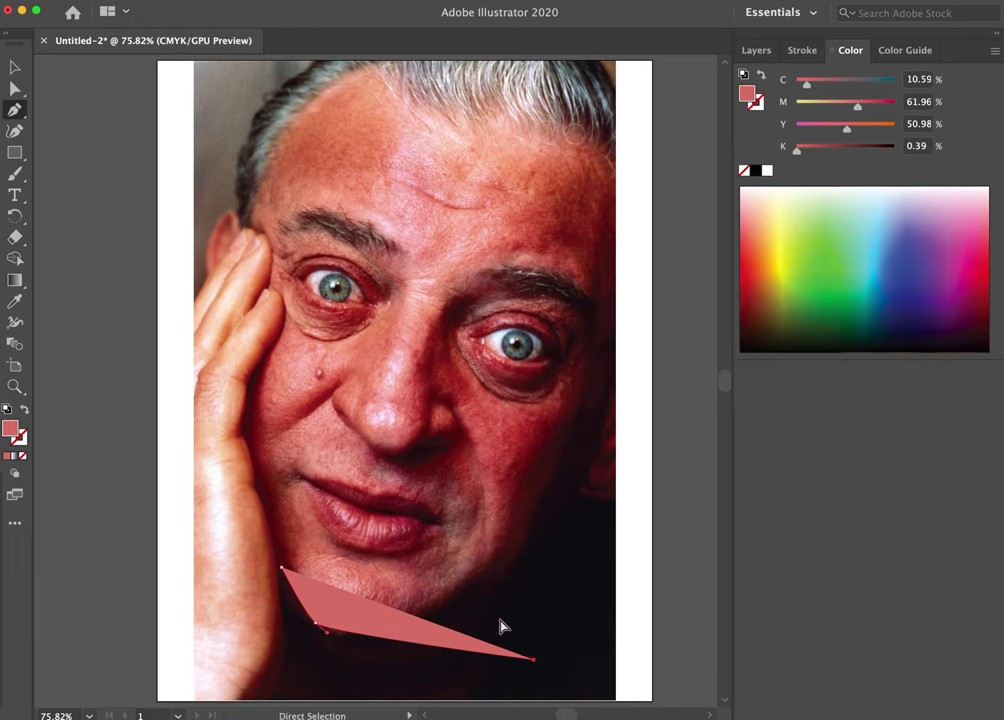
{"action": "key", "text": "super+z"}
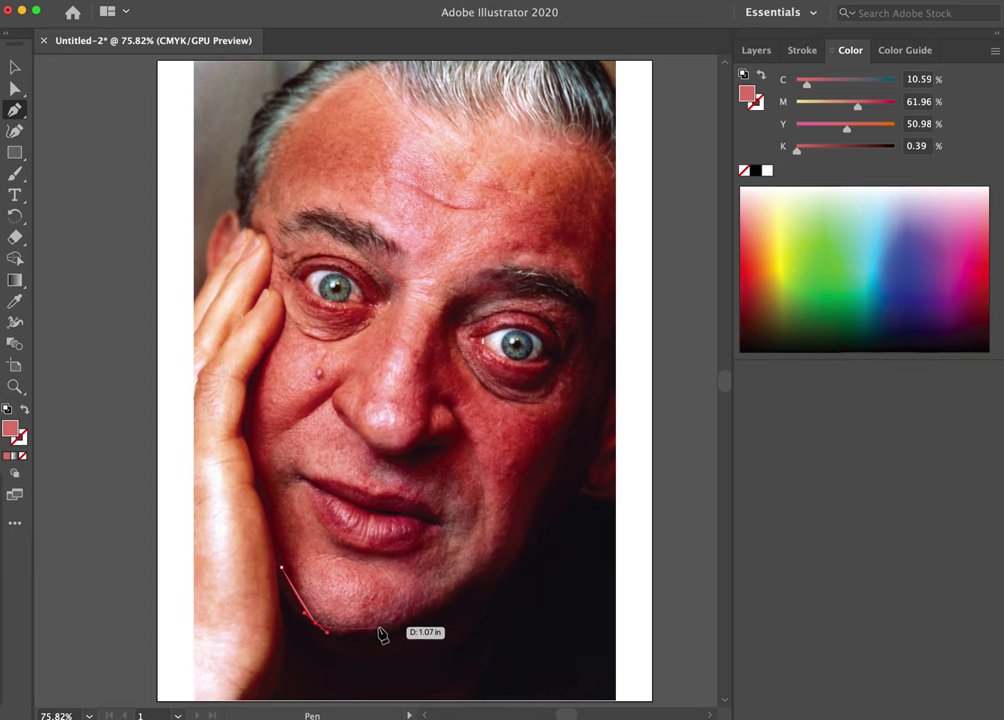
Continue the face outline with curved segments under the chin and up along the shadowed jaw.
{"action": "left_click_drag", "start_coordinate": [379, 633], "coordinate": [412, 626]}
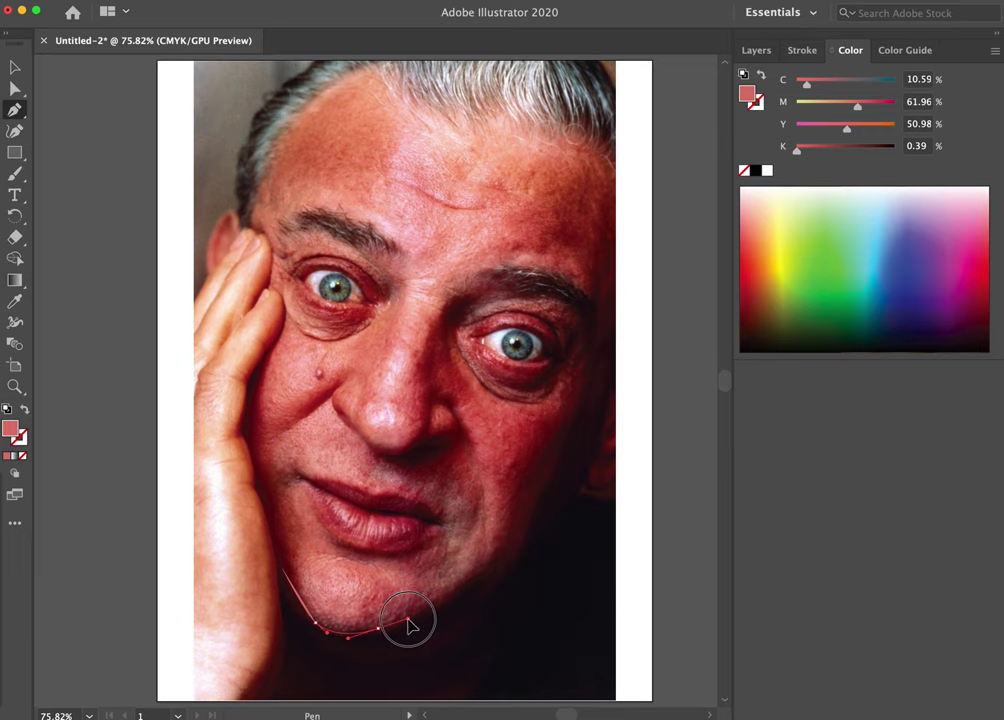
{"action": "left_click_drag", "start_coordinate": [408, 619], "coordinate": [413, 626]}
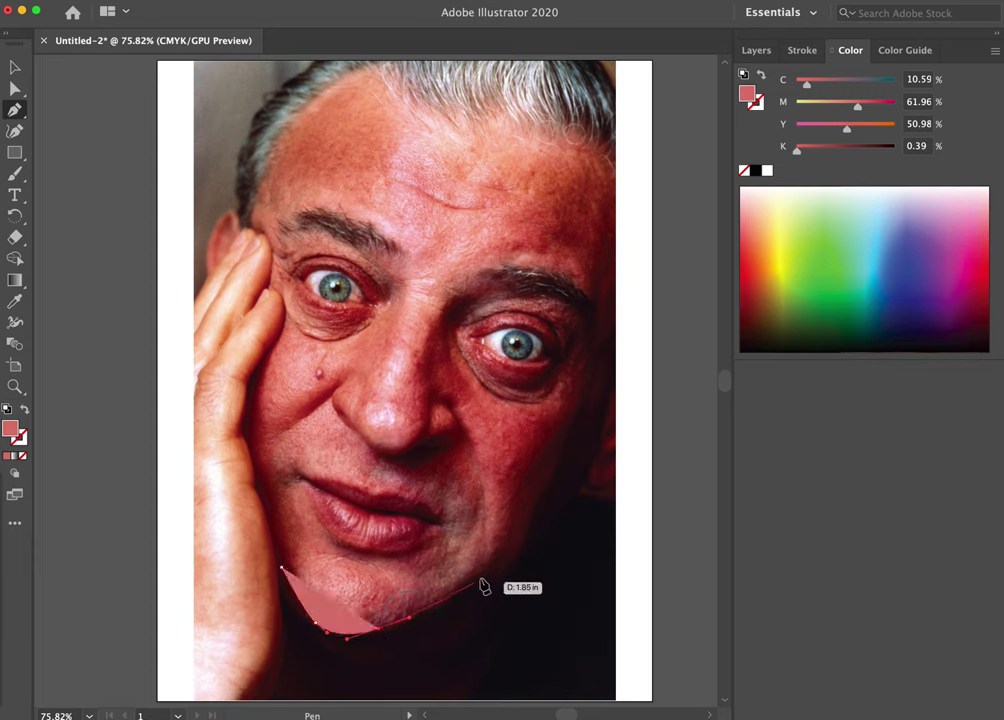
{"action": "left_click", "coordinate": [503, 551], "text": "super"}
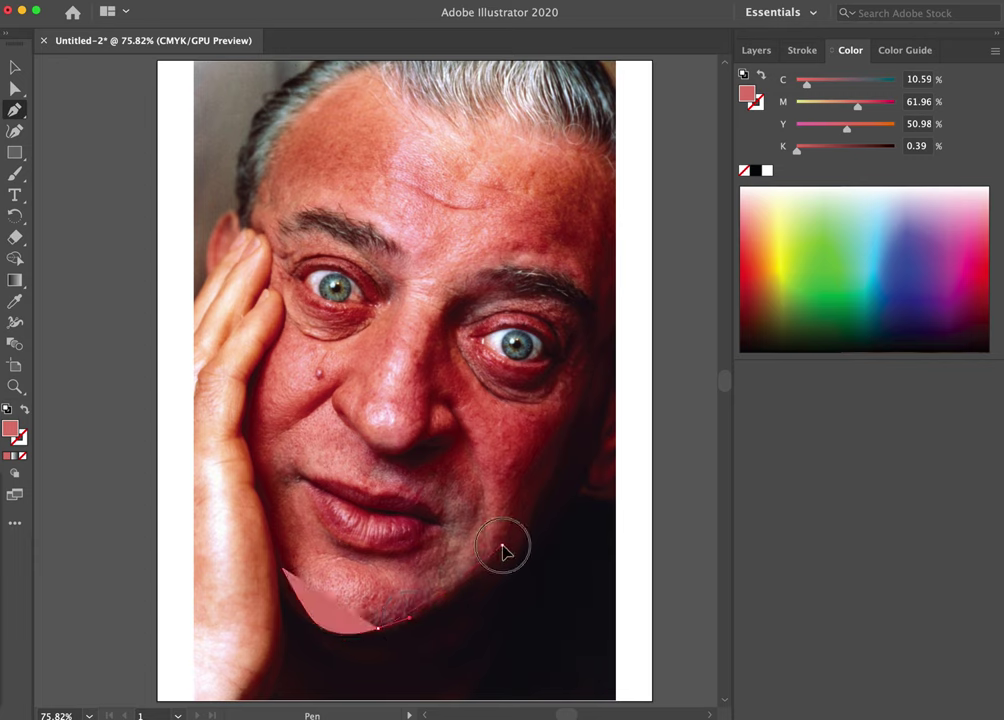
{"action": "left_click_drag", "start_coordinate": [503, 551], "coordinate": [515, 530]}
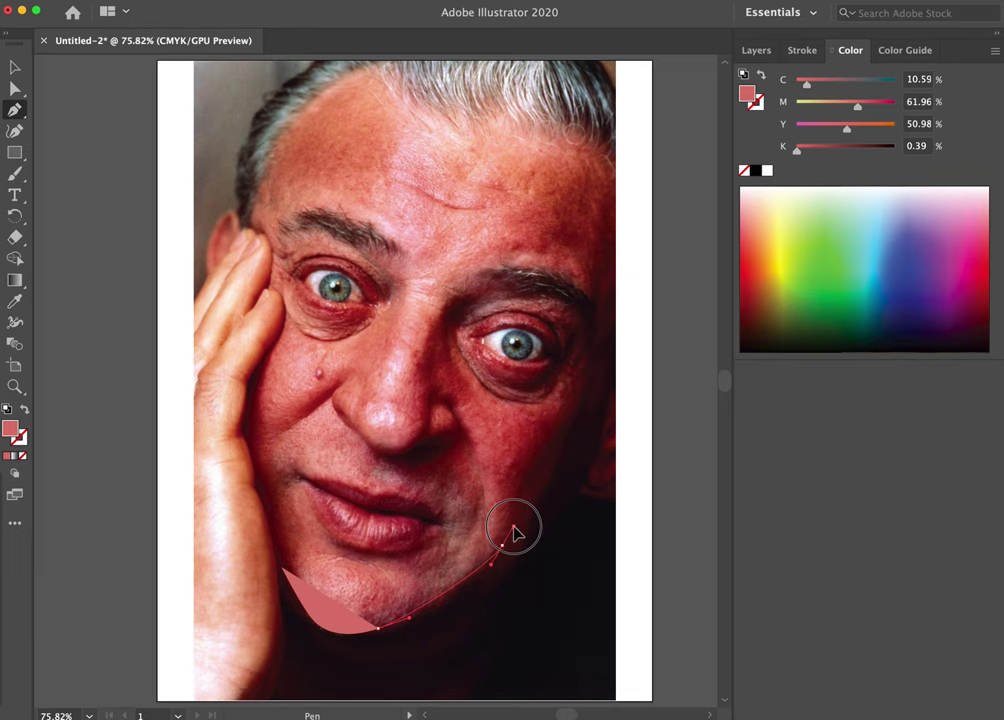
{"action": "left_click_drag", "start_coordinate": [515, 530], "coordinate": [516, 531]}
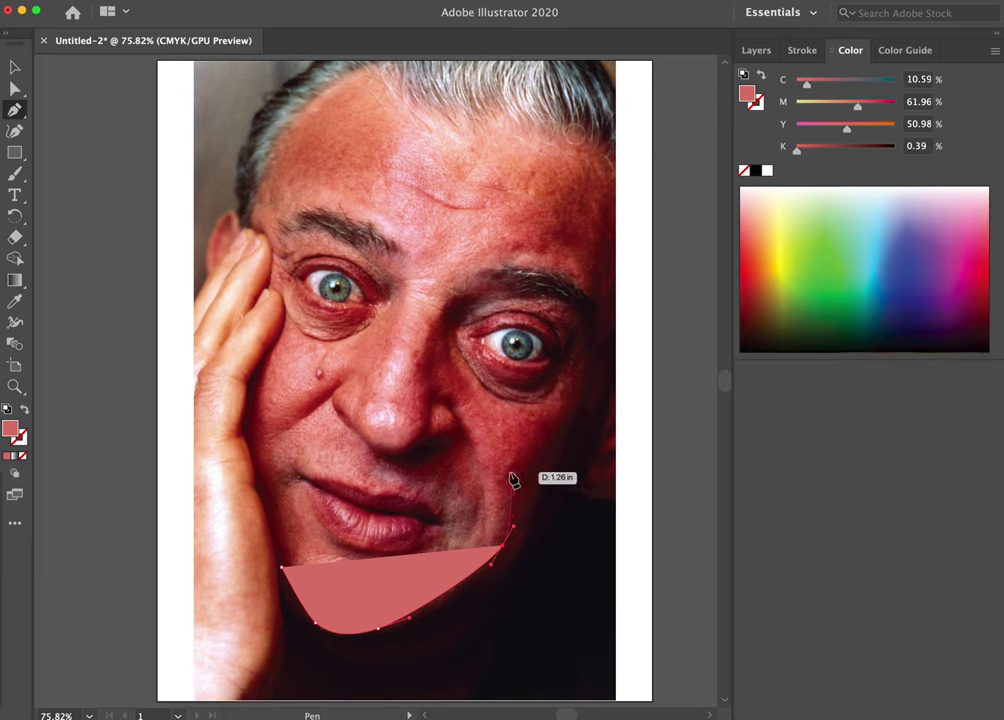
Extend the face outline up the shadowed cheek with a curved anchor, ending on the photo's edge at eyebrow height.
{"action": "left_click", "coordinate": [564, 440]}
{"action": "left_click_drag", "start_coordinate": [564, 437], "coordinate": [616, 299]}
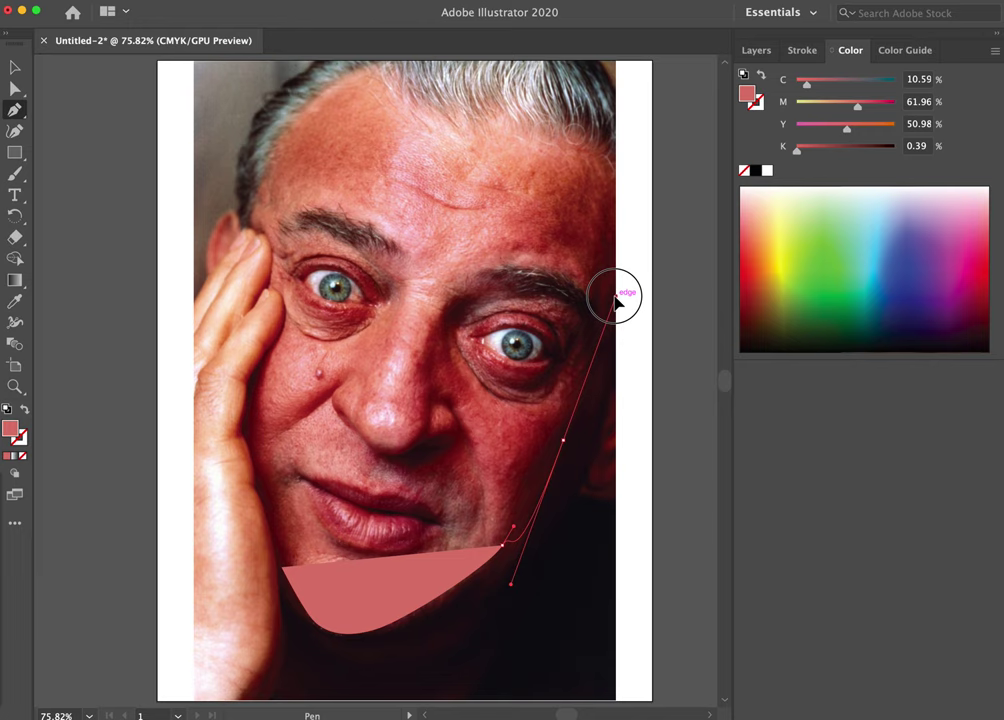
{"action": "left_click_drag", "start_coordinate": [616, 299], "coordinate": [600, 358]}
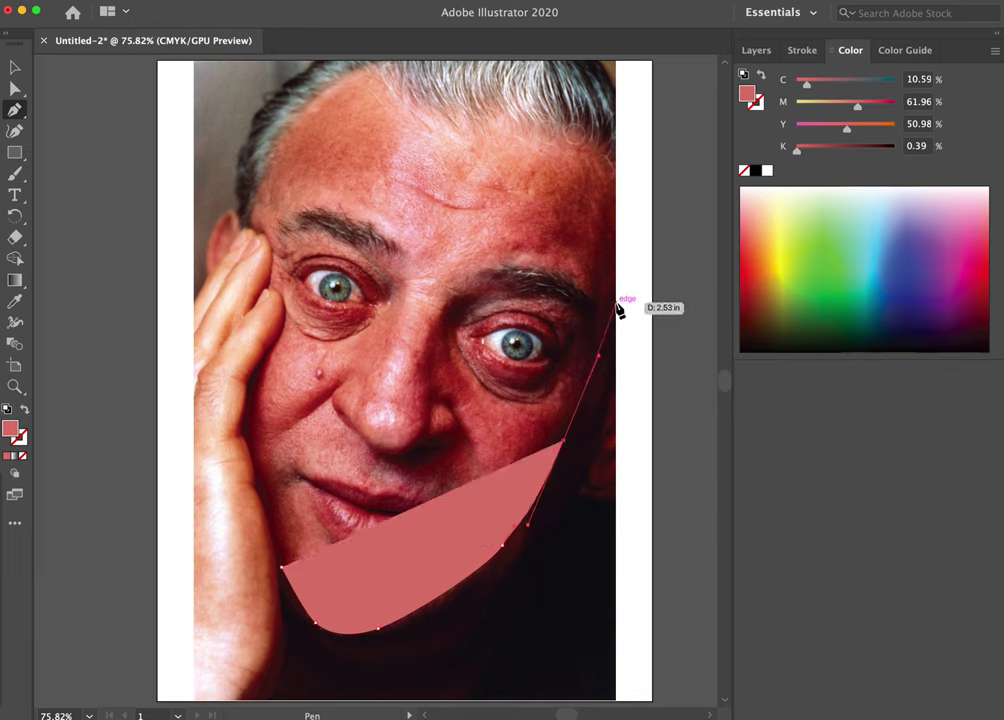
{"action": "left_click", "coordinate": [617, 302]}
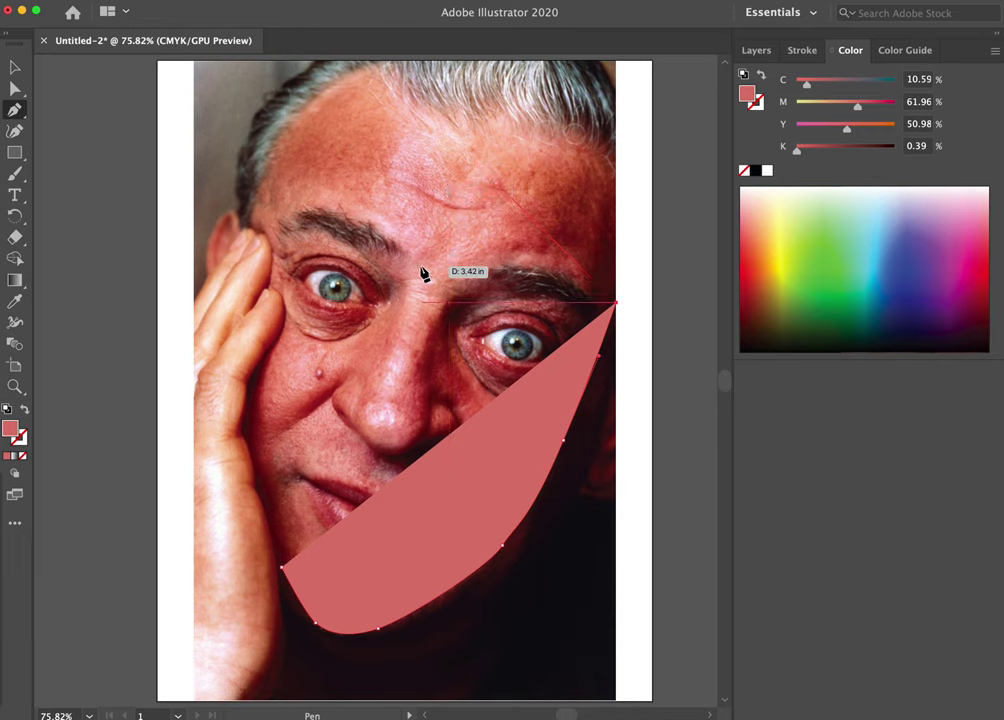
Continue the outline up the photo's edge, across the forehead along the hairline, and down the temple to the fingertips.
{"action": "left_click", "coordinate": [616, 159]}
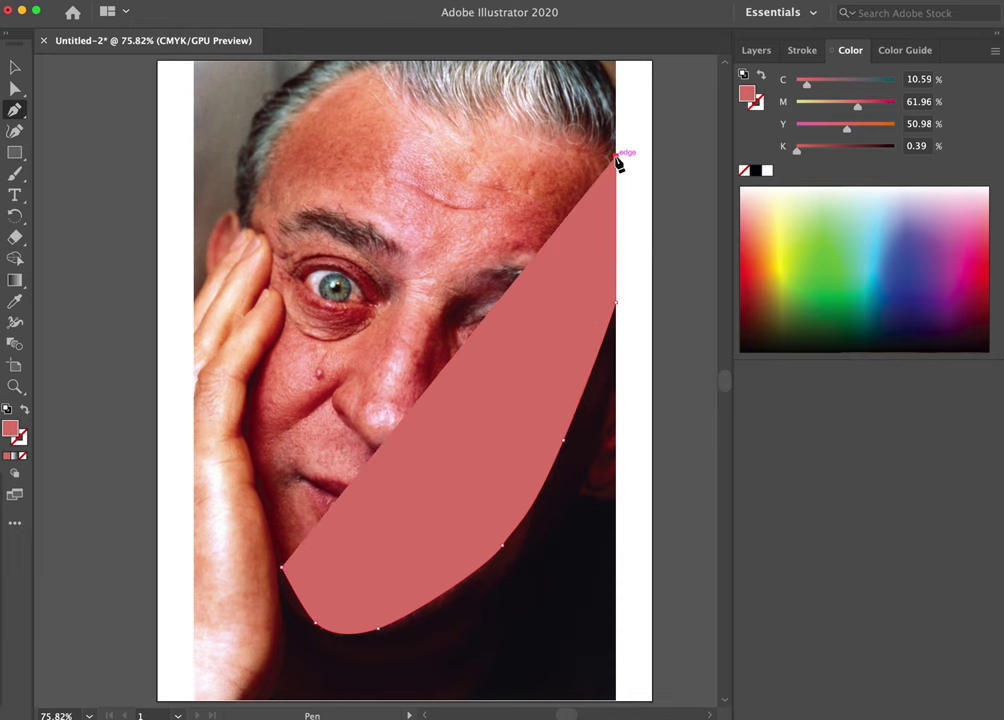
{"action": "left_click", "coordinate": [537, 134]}
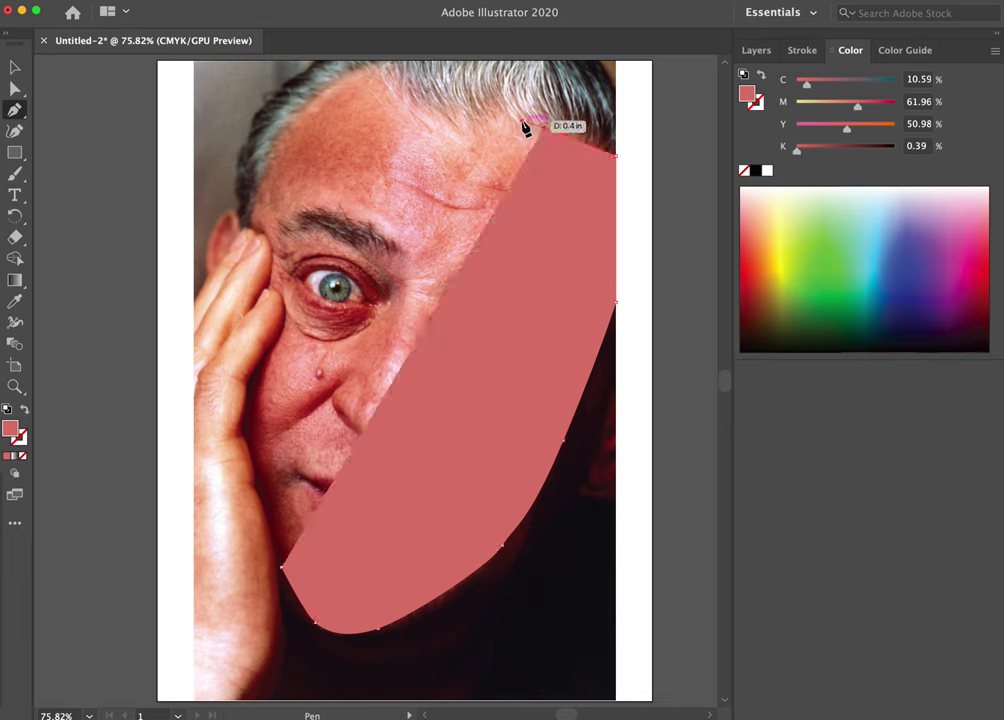
{"action": "left_click", "coordinate": [442, 115]}
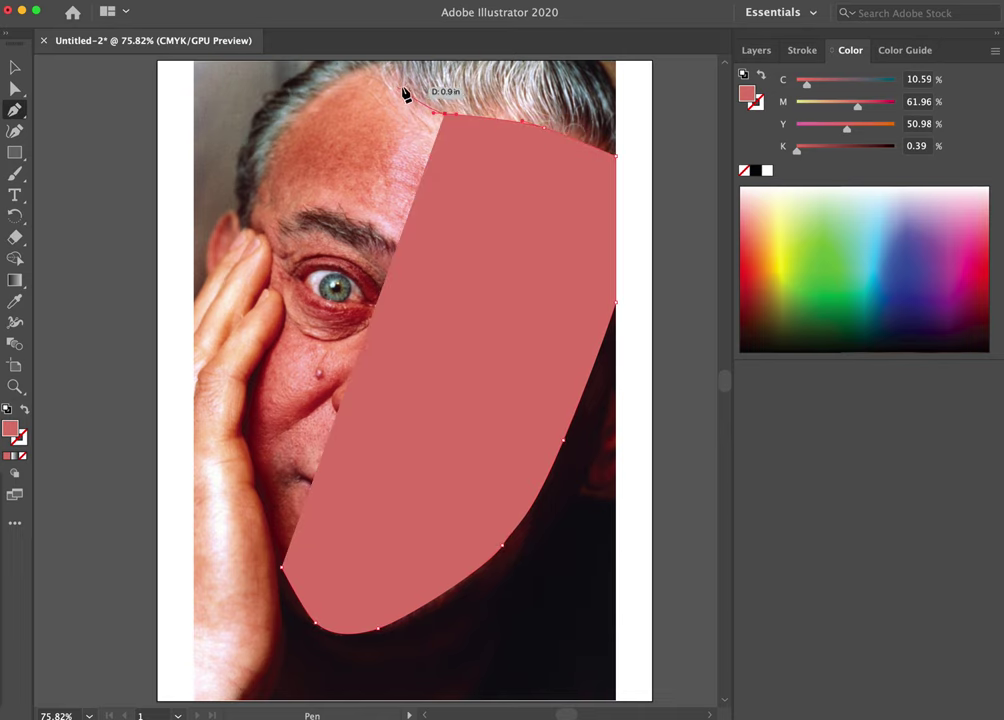
{"action": "left_click", "coordinate": [398, 89]}
{"action": "left_click", "coordinate": [387, 68]}
{"action": "scroll", "coordinate": [387, 70], "scroll_direction": "up", "scroll_amount": 1}
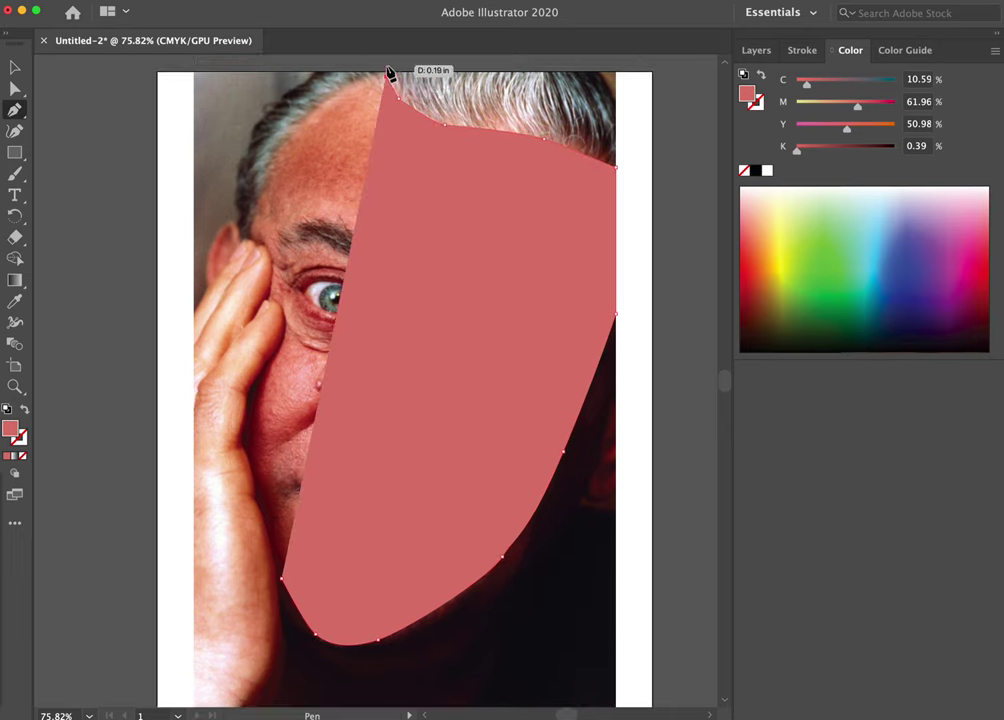
{"action": "left_click", "coordinate": [306, 120]}
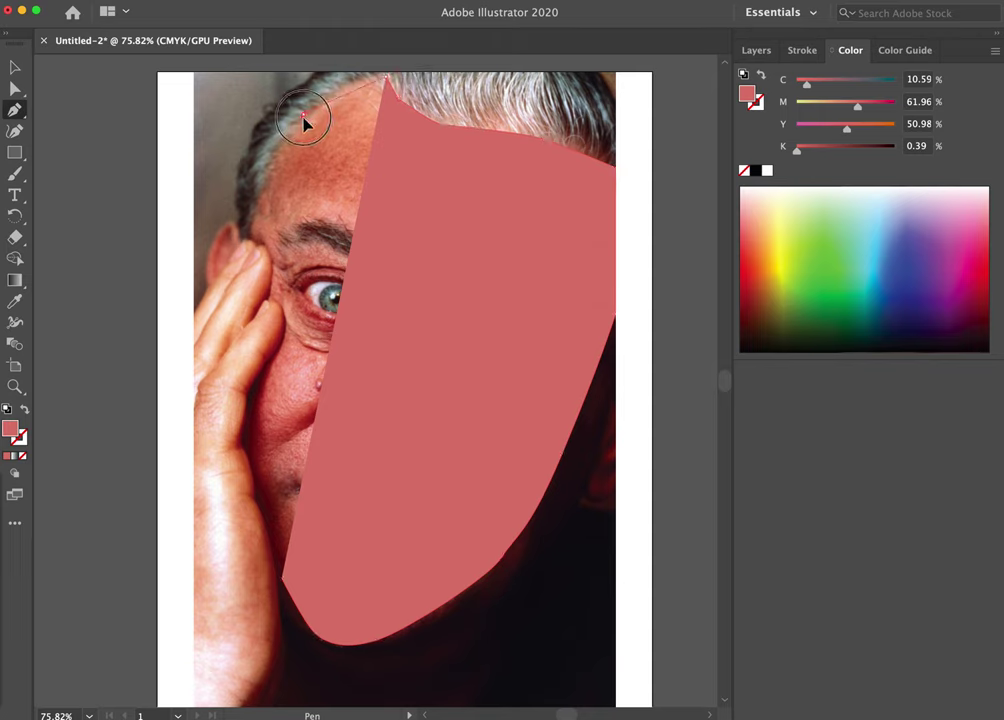
{"action": "left_click", "coordinate": [251, 232]}
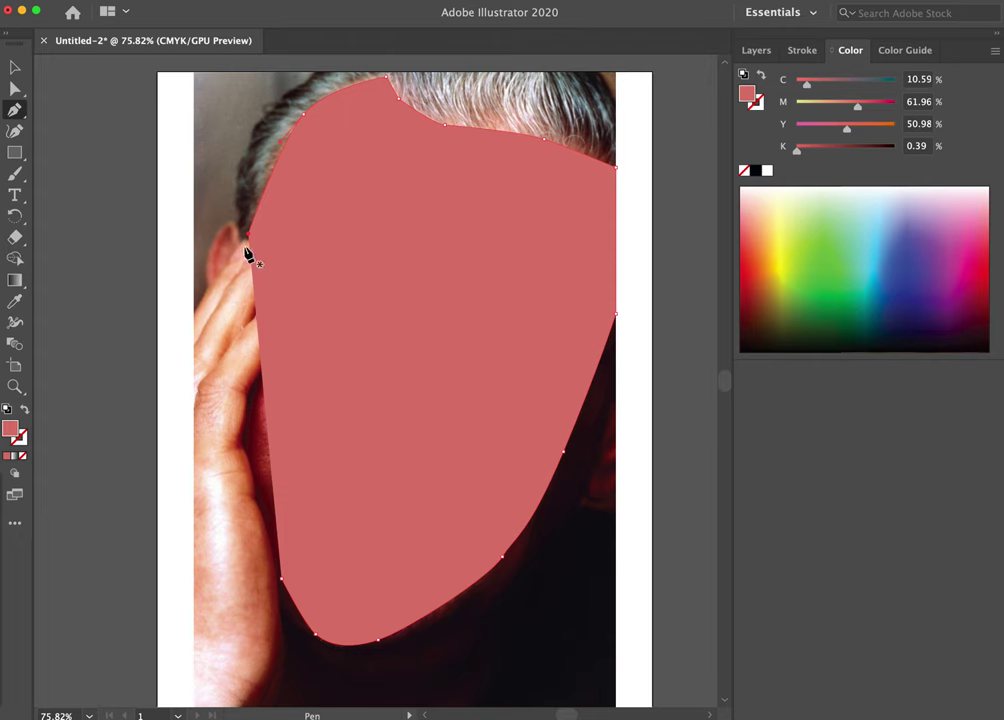
Swap the fill and stroke colors to reveal the photo and continue the outline around the fingertips beside the eye.
{"action": "left_click", "coordinate": [25, 414]}
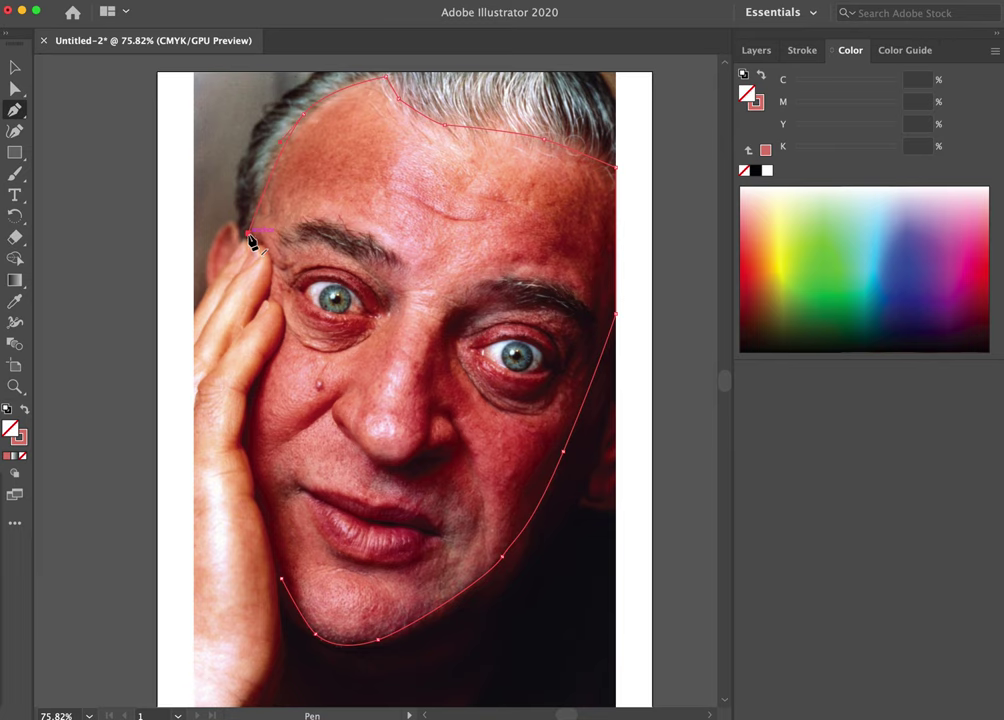
{"action": "left_click_drag", "start_coordinate": [249, 236], "coordinate": [262, 310]}
{"action": "left_click", "coordinate": [268, 300], "text": "super"}
{"action": "left_click", "coordinate": [285, 328], "text": "super"}
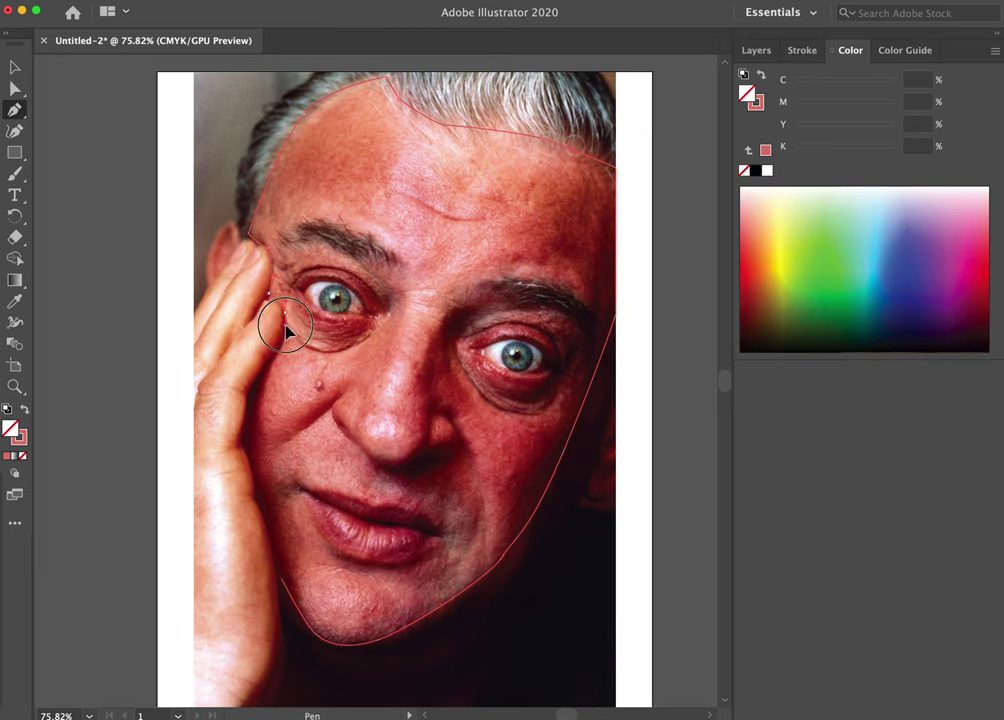
{"action": "left_click", "coordinate": [286, 333], "text": "super"}
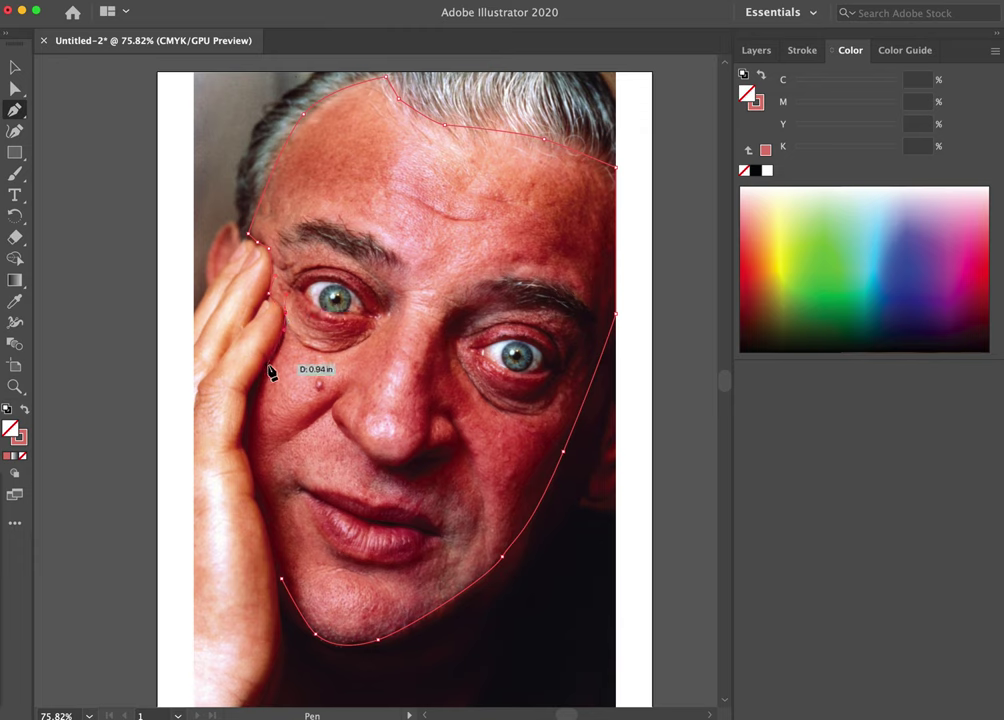
Trace the cheek along the hand down to the jaw, close the face outline, and swap the skin tone back to the fill.
{"action": "left_click", "coordinate": [267, 367]}
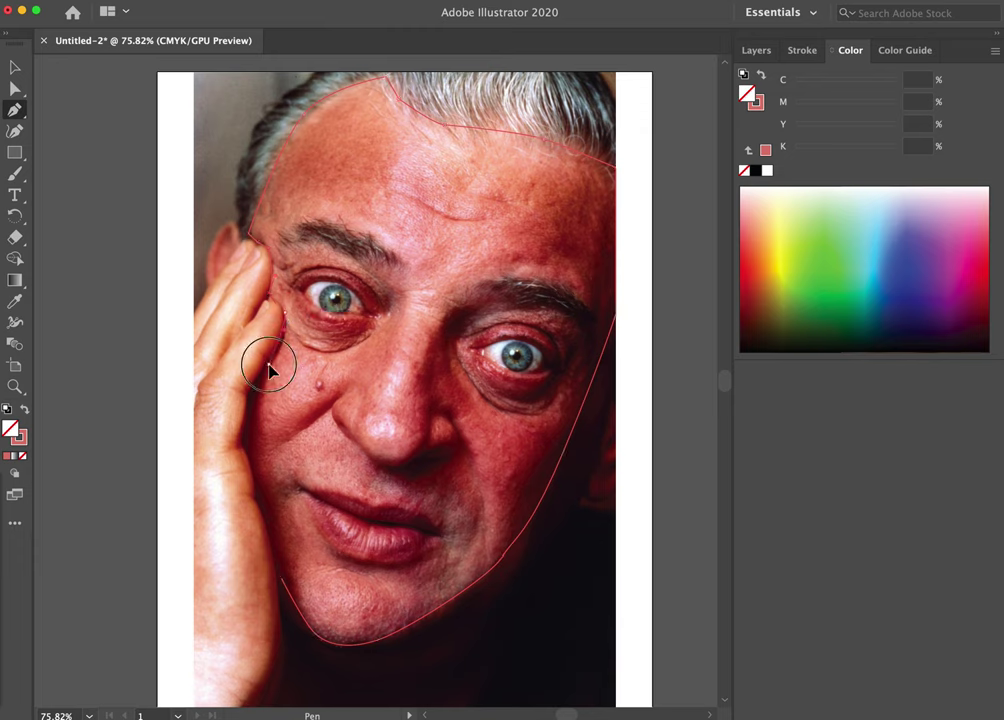
{"action": "left_click", "coordinate": [259, 442]}
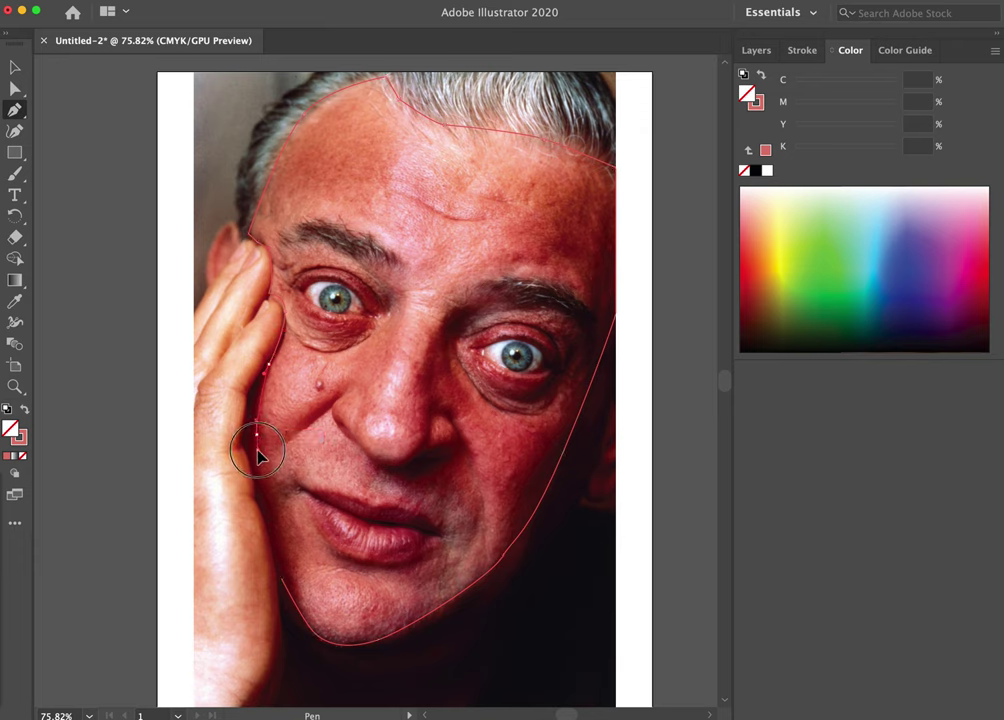
{"action": "left_click", "coordinate": [281, 578]}
{"action": "left_click", "coordinate": [315, 633]}
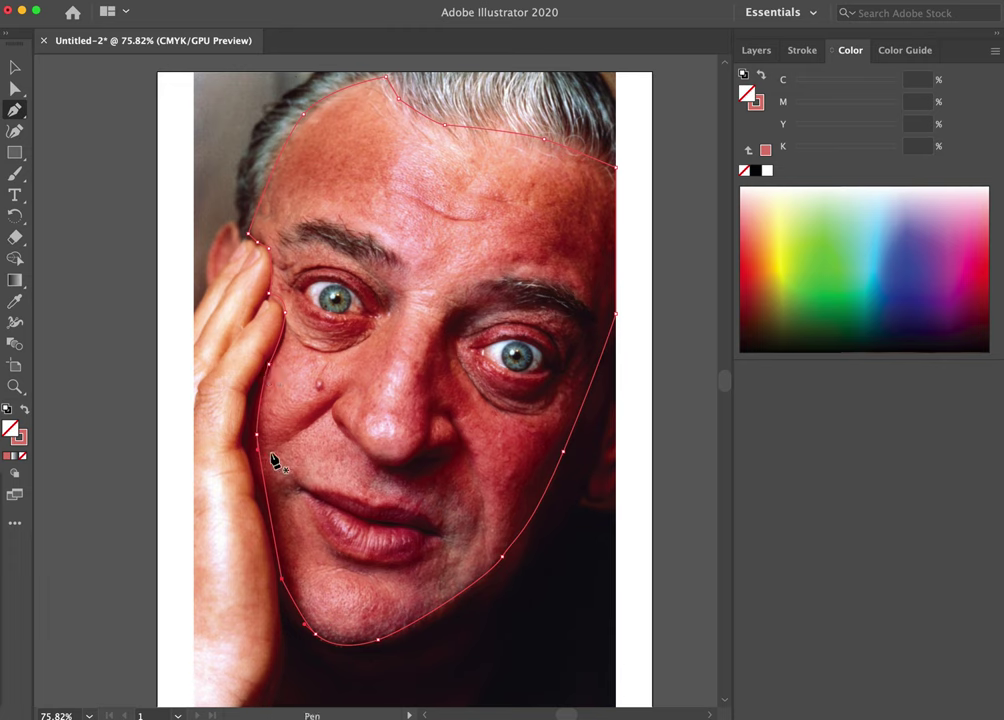
{"action": "left_click", "coordinate": [28, 411]}
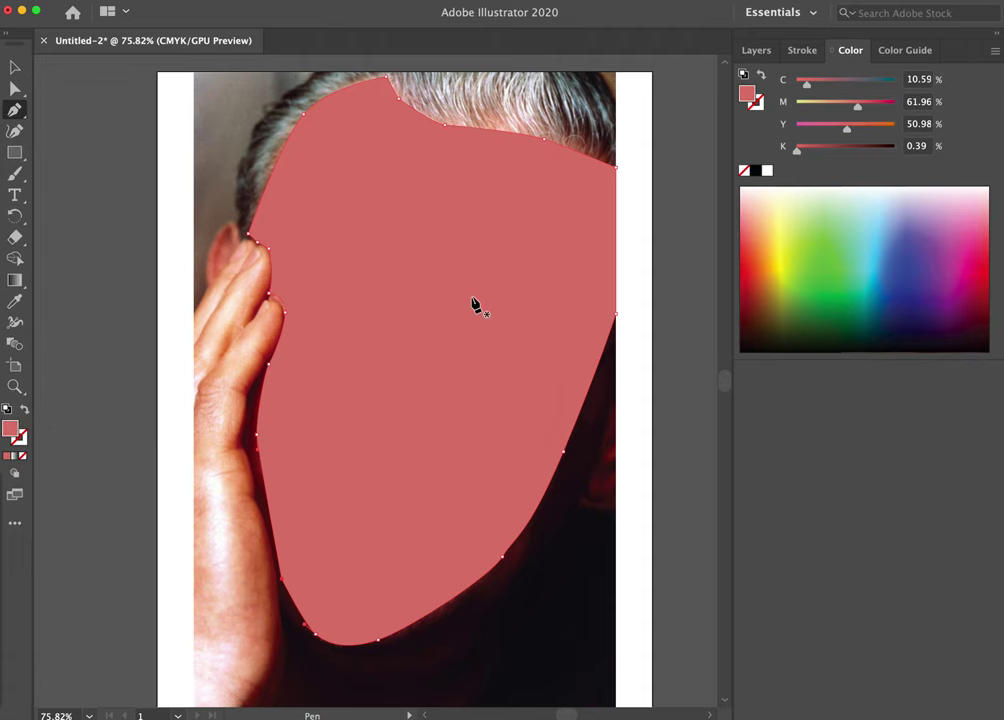
Rename the "drawing 1" layer to "faceBack".
{"action": "left_click", "coordinate": [756, 50]}
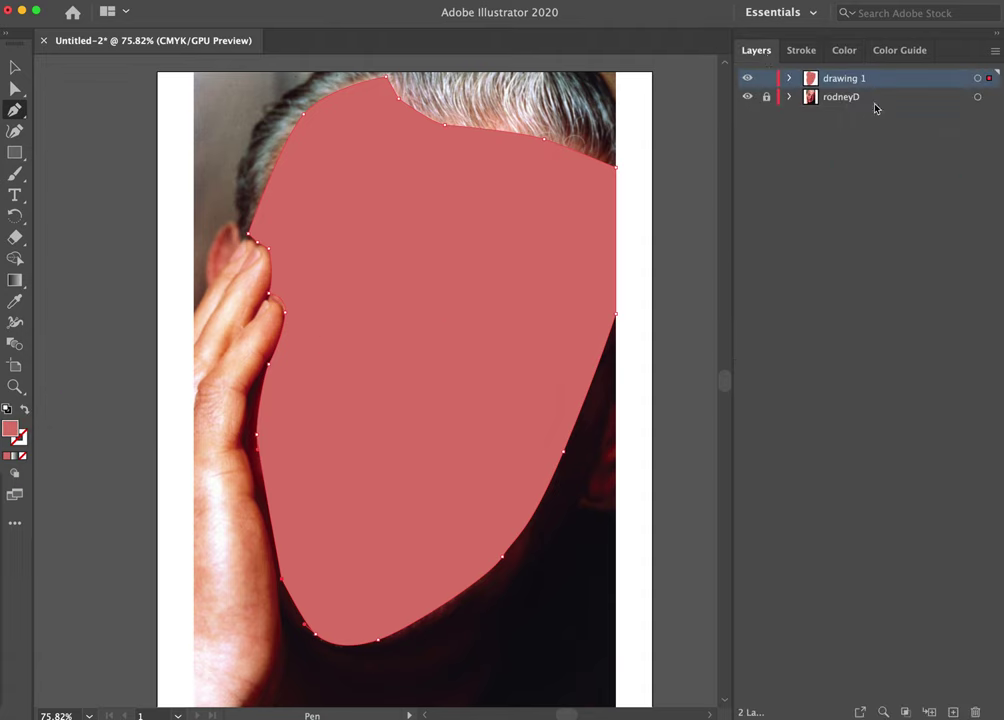
{"action": "double_click", "coordinate": [845, 79]}
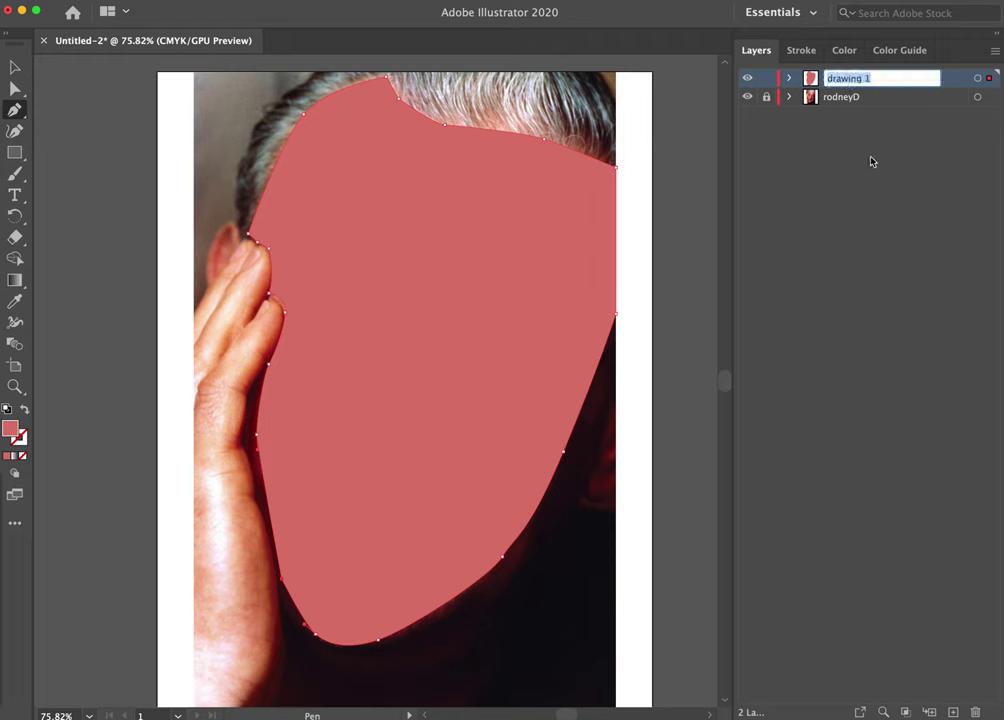
{"action": "type", "text": "b"}
{"action": "key", "text": "Return"}
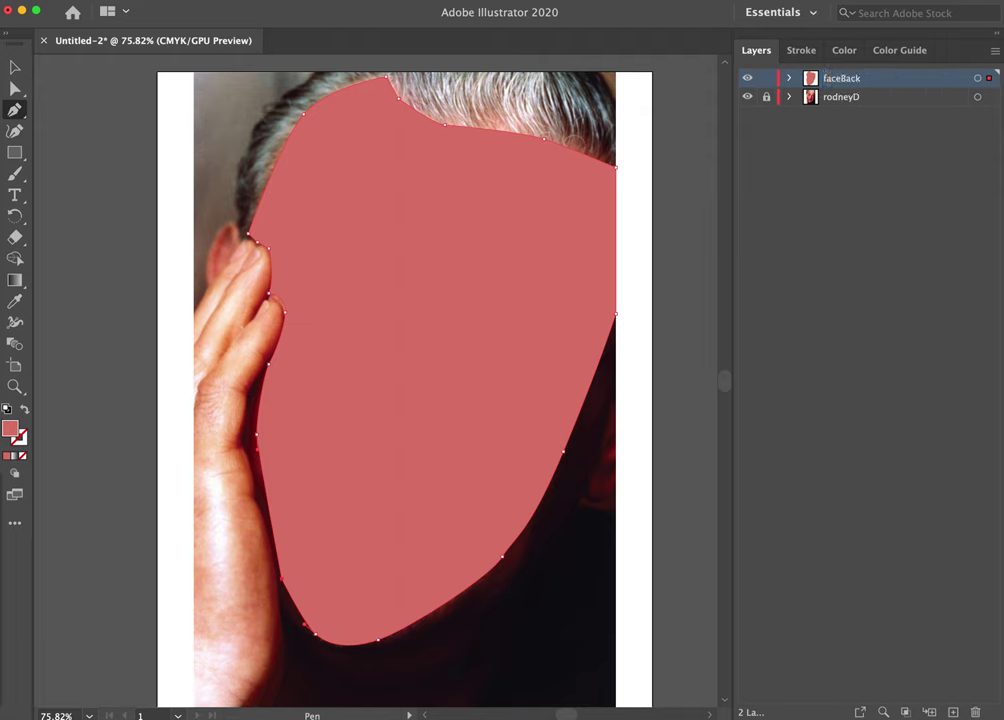
Hide the faceBack layer so the photo shows and add a new layer above it.
{"action": "left_click", "coordinate": [746, 79]}
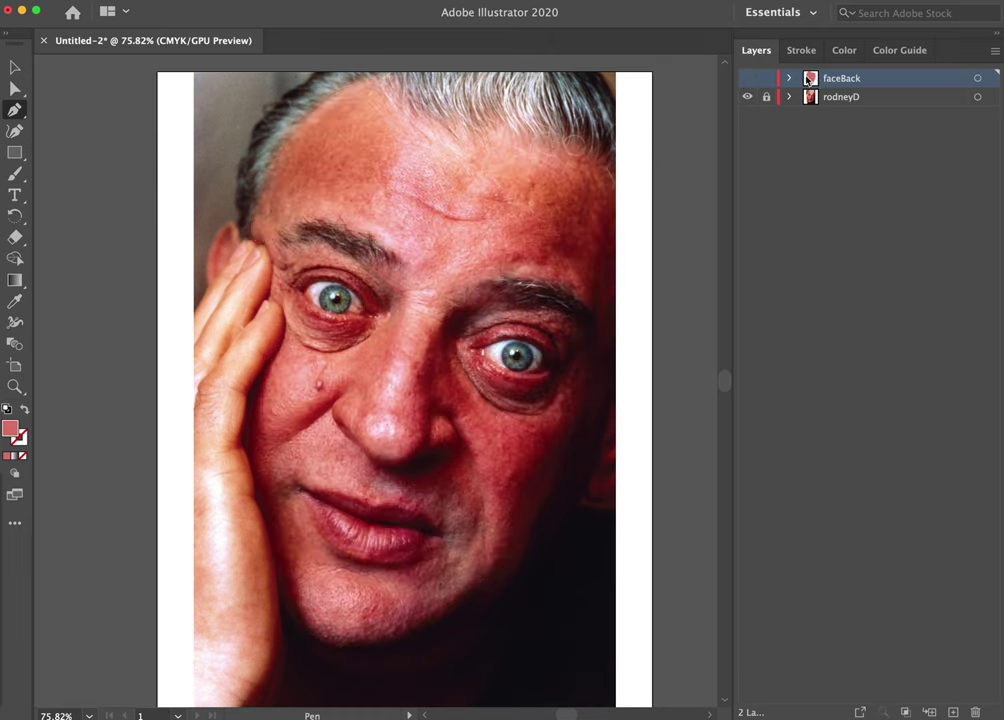
{"action": "left_click", "coordinate": [747, 80]}
{"action": "left_click", "coordinate": [747, 80]}
{"action": "left_click", "coordinate": [953, 712]}
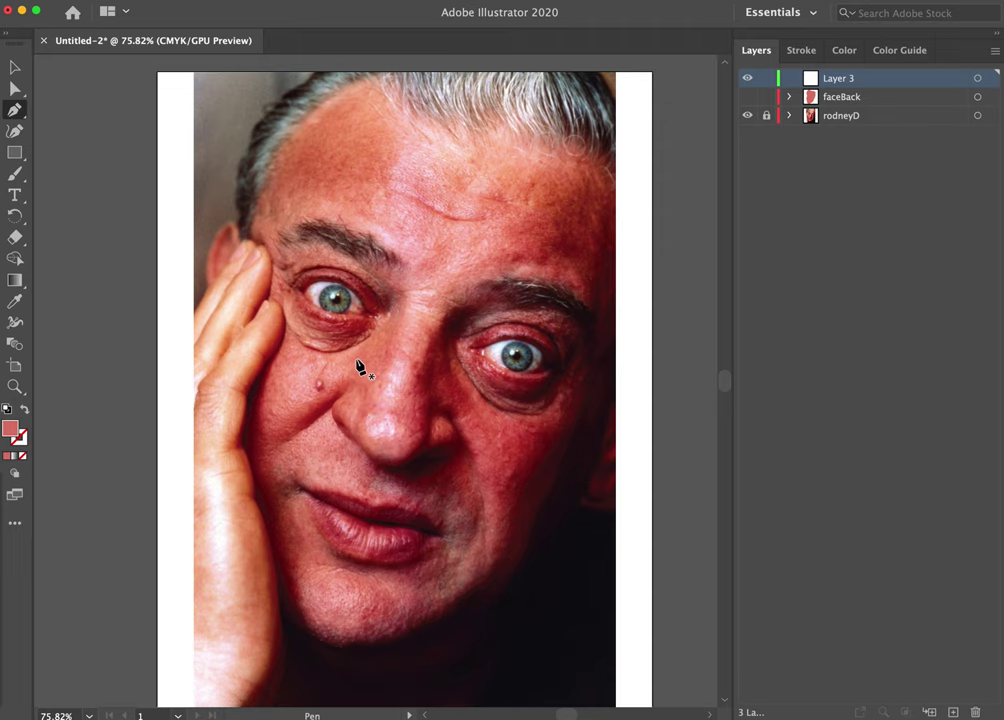
Sample a dark red from the shadow beside the nose as the fill color.
{"action": "scroll", "coordinate": [370, 400], "scroll_direction": "up", "scroll_amount": 1}
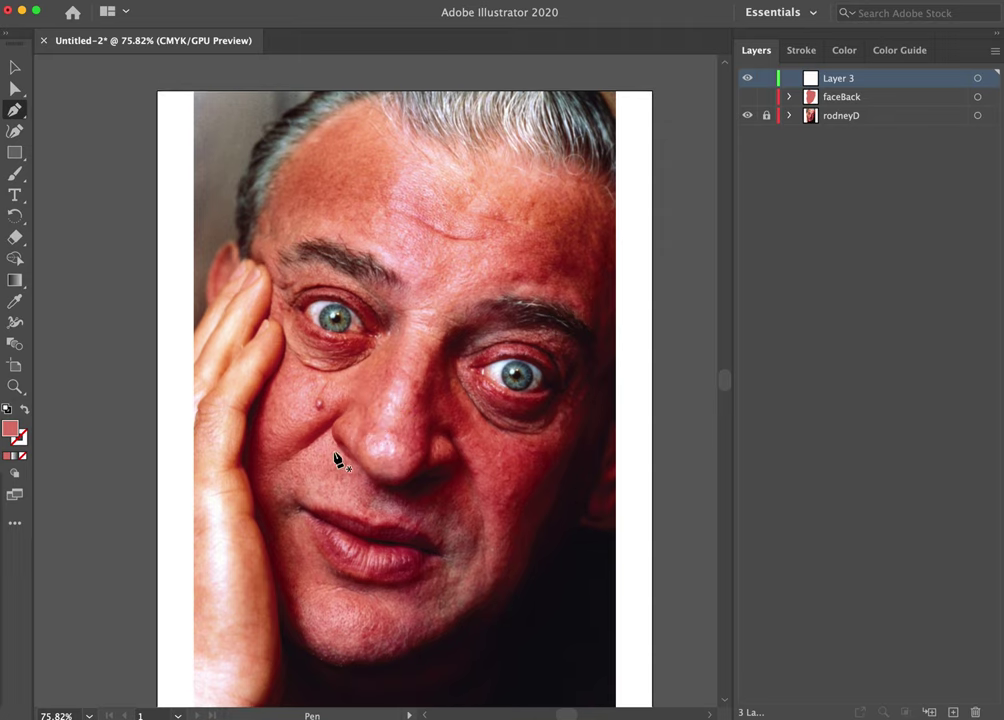
{"action": "scroll", "coordinate": [327, 467], "scroll_direction": "down", "scroll_amount": 2}
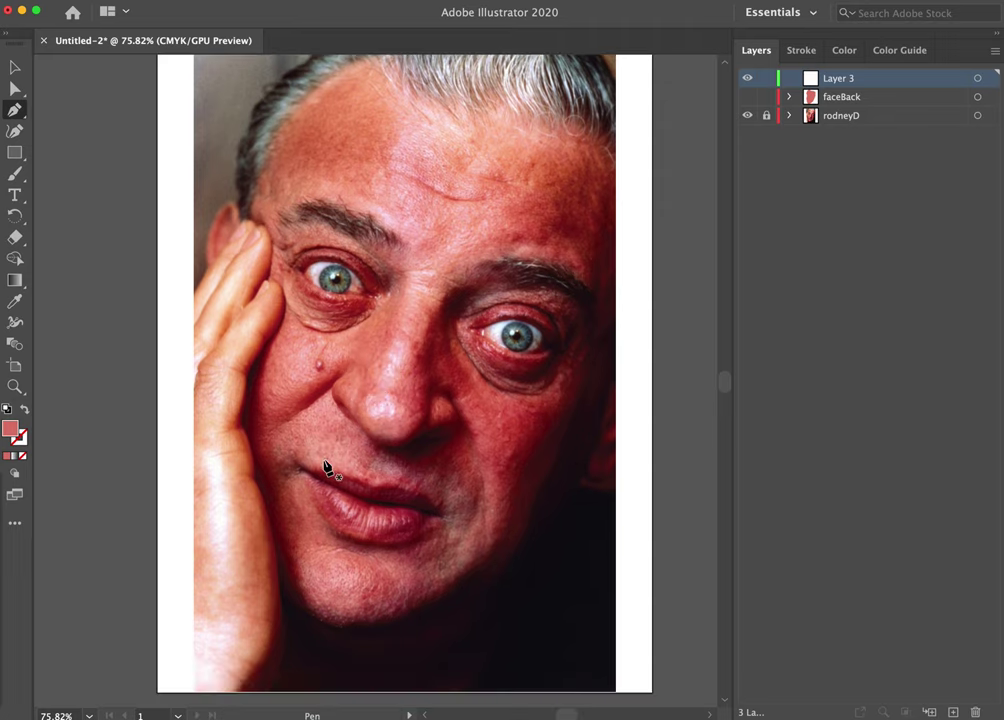
{"action": "left_click", "coordinate": [15, 387]}
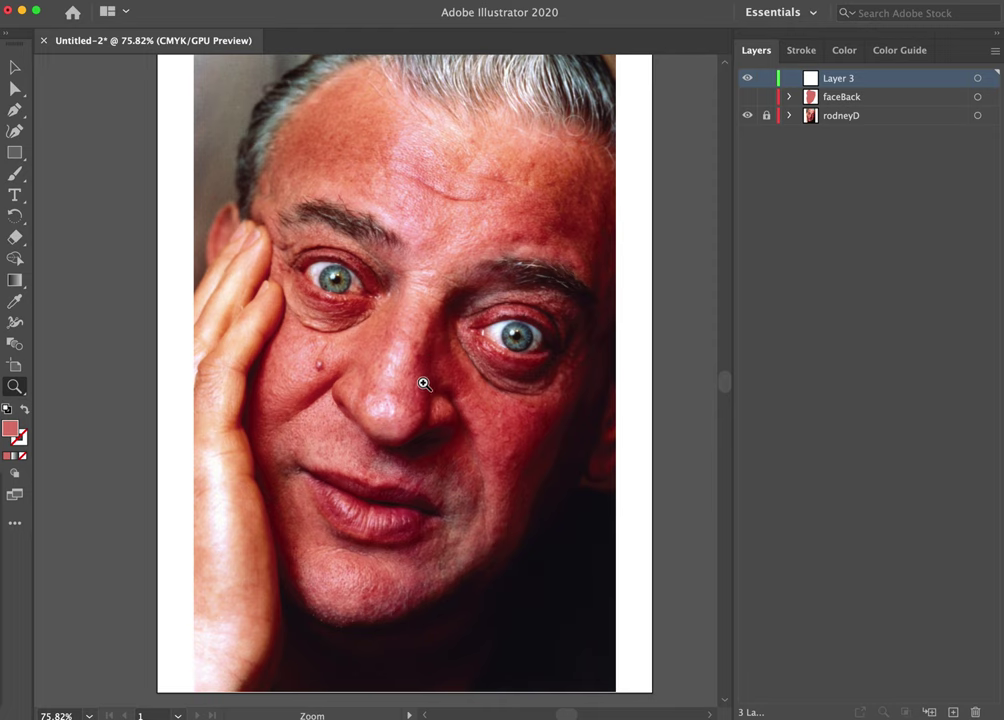
{"action": "left_click_drag", "start_coordinate": [439, 358], "coordinate": [577, 255]}
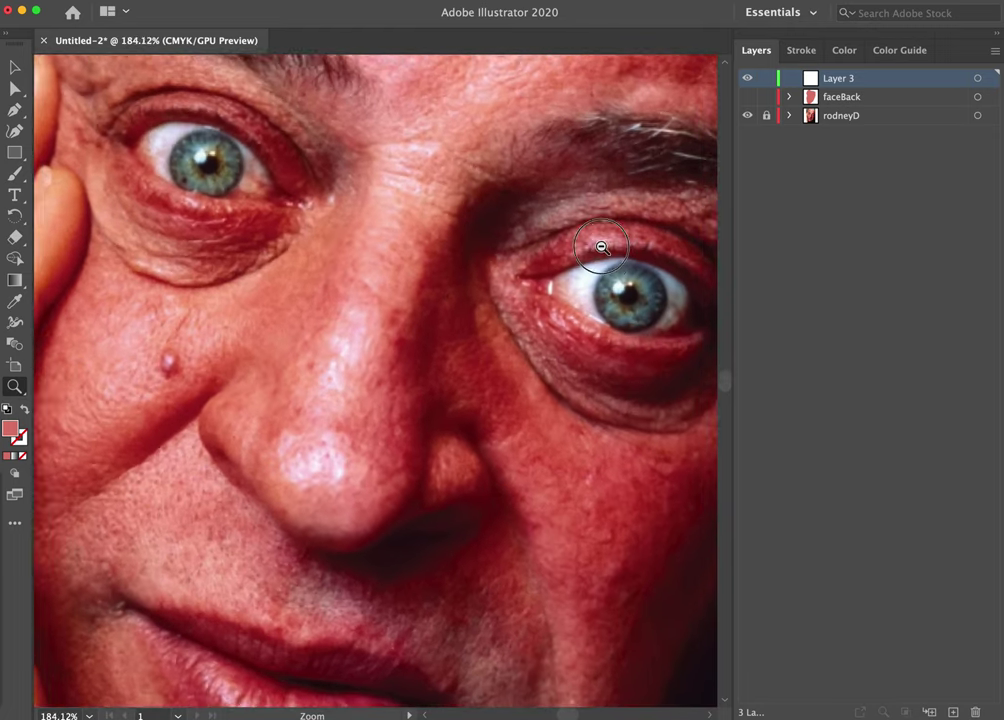
{"action": "left_click_drag", "start_coordinate": [601, 247], "coordinate": [606, 250]}
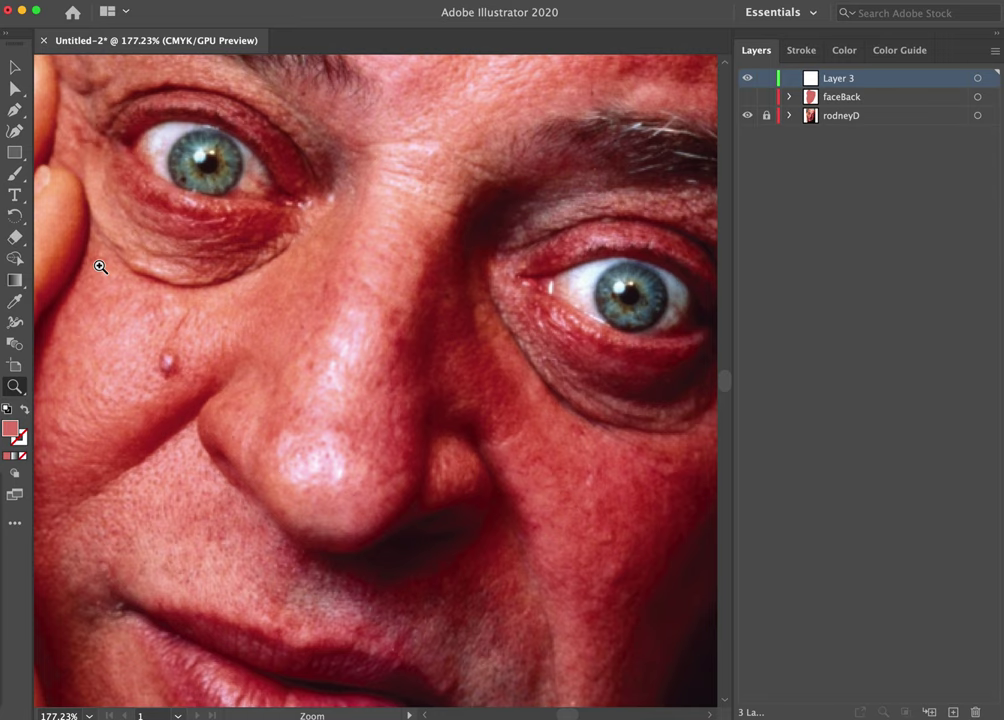
{"action": "key", "text": "p"}
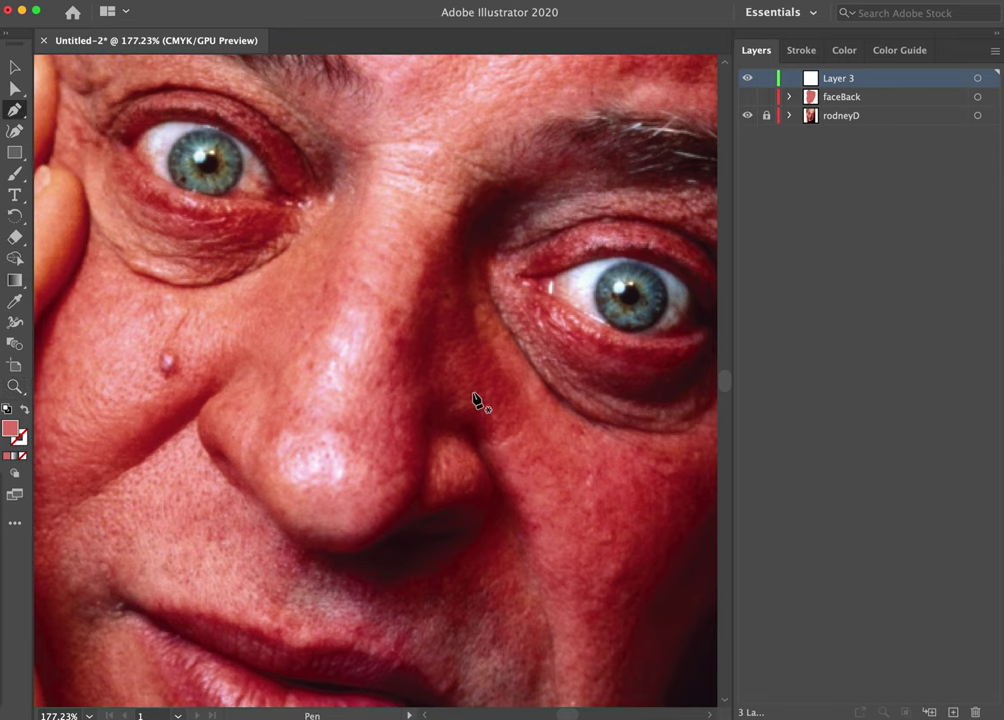
{"action": "left_click_drag", "start_coordinate": [477, 400], "coordinate": [334, 403]}
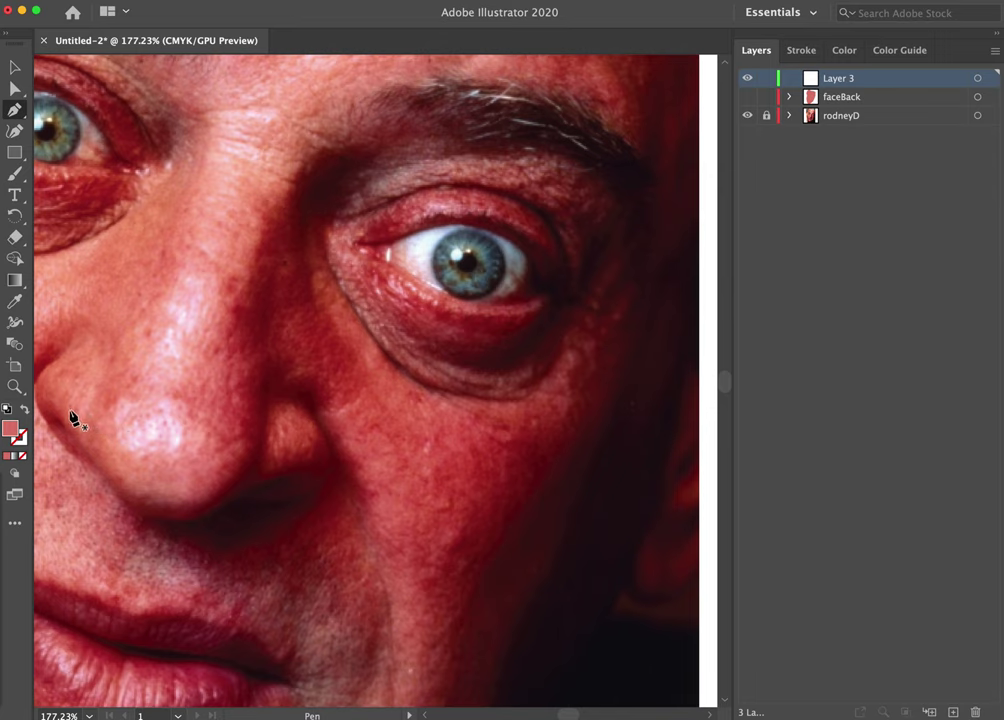
{"action": "key", "text": "i"}
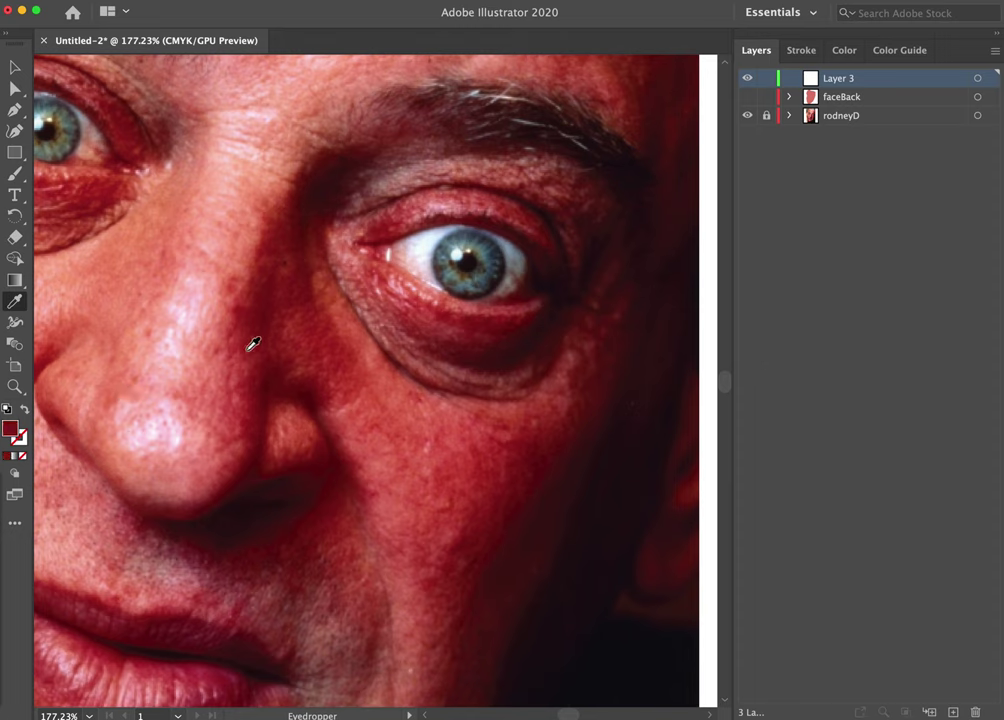
Trace the nose shadow with the Pen tool from the inner brow down the side of the nose and under its tip.
{"action": "key", "text": "p"}
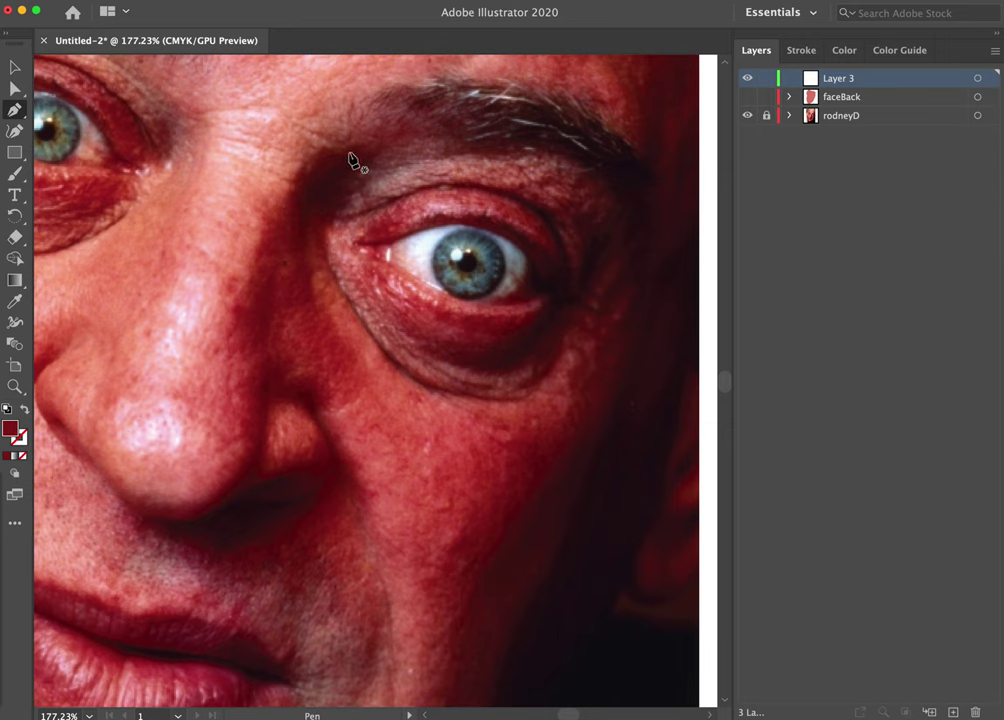
{"action": "left_click_drag", "start_coordinate": [347, 152], "coordinate": [366, 151]}
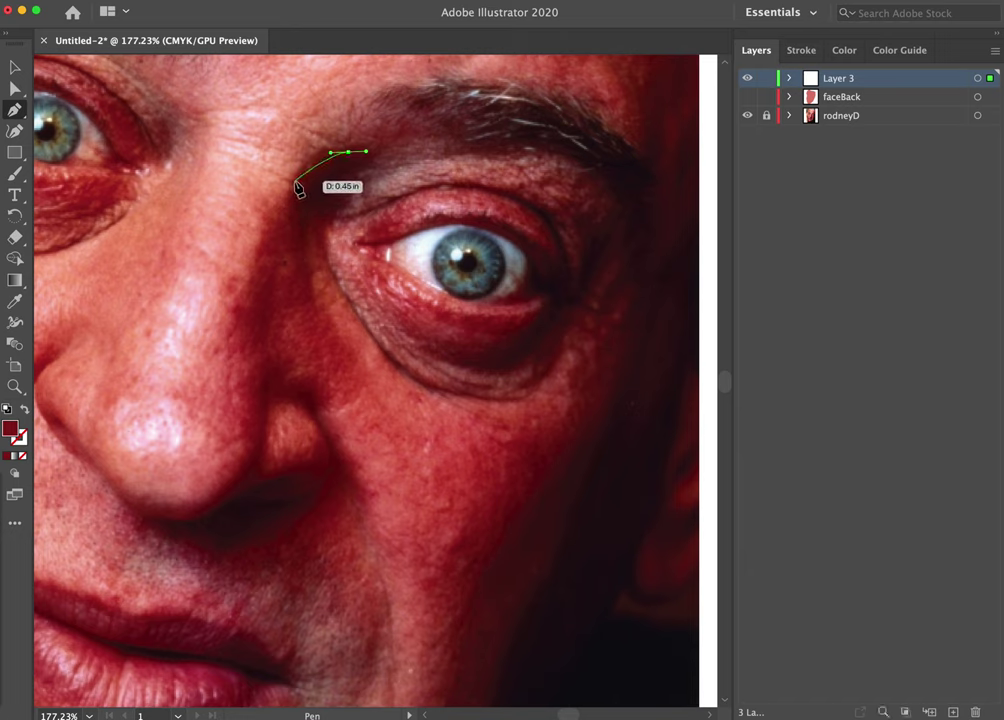
{"action": "left_click_drag", "start_coordinate": [294, 181], "coordinate": [280, 204]}
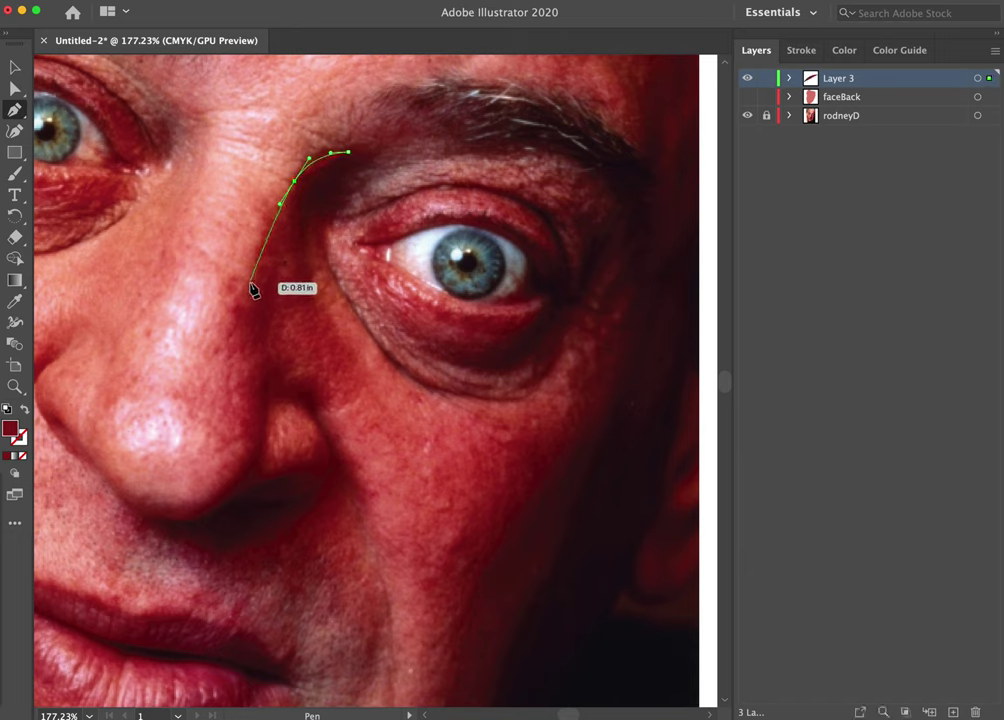
{"action": "left_click_drag", "start_coordinate": [250, 283], "coordinate": [246, 299]}
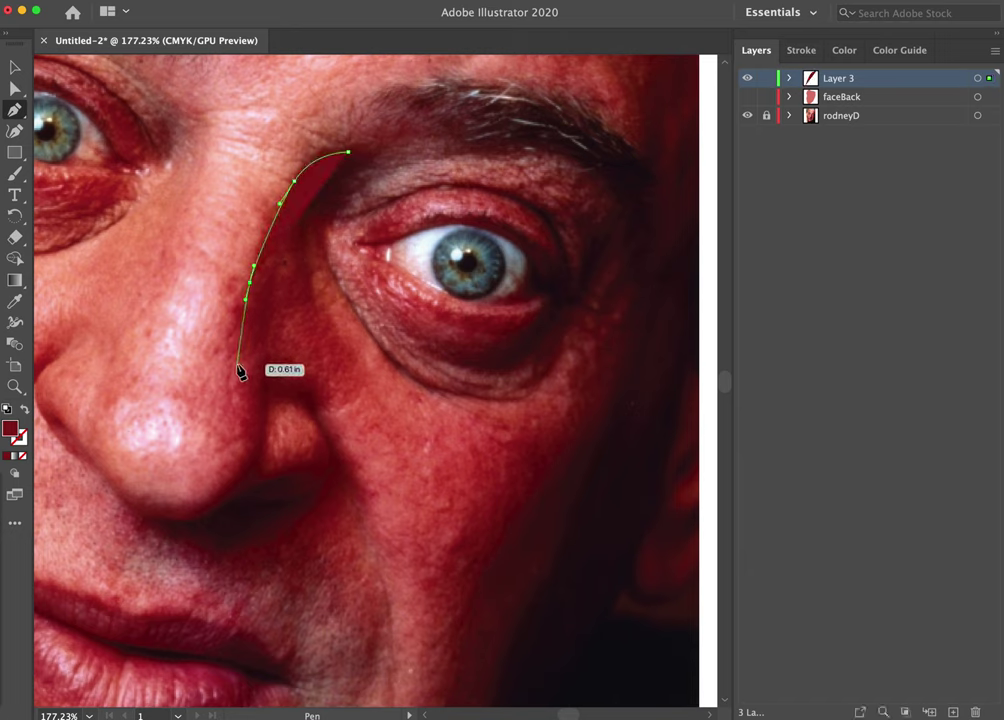
{"action": "left_click_drag", "start_coordinate": [236, 365], "coordinate": [236, 389]}
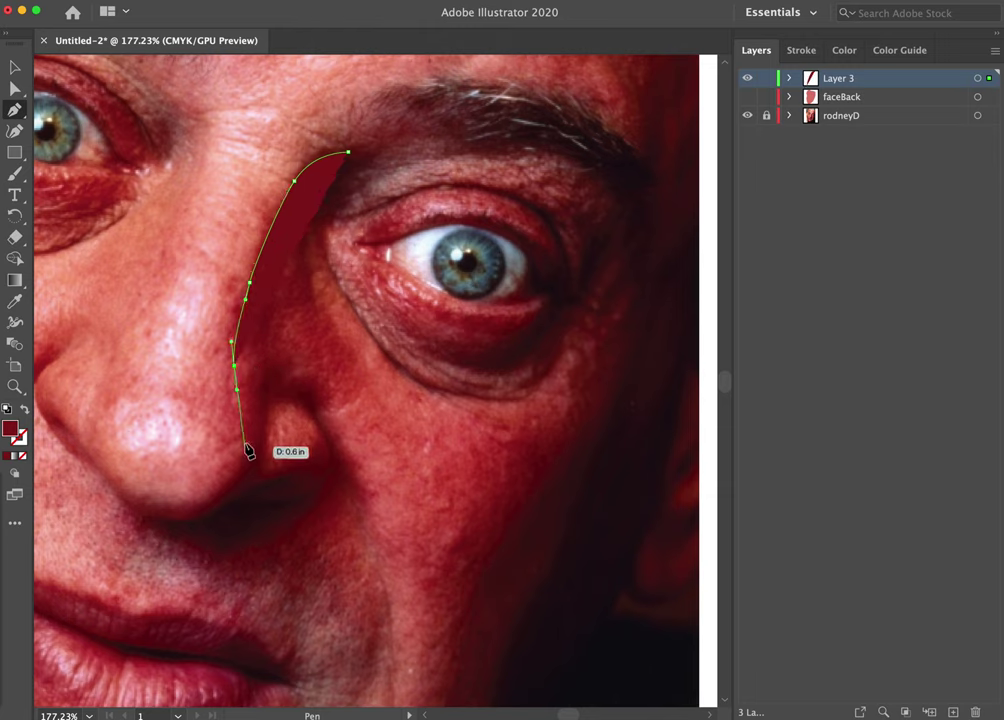
{"action": "left_click_drag", "start_coordinate": [244, 444], "coordinate": [138, 497]}
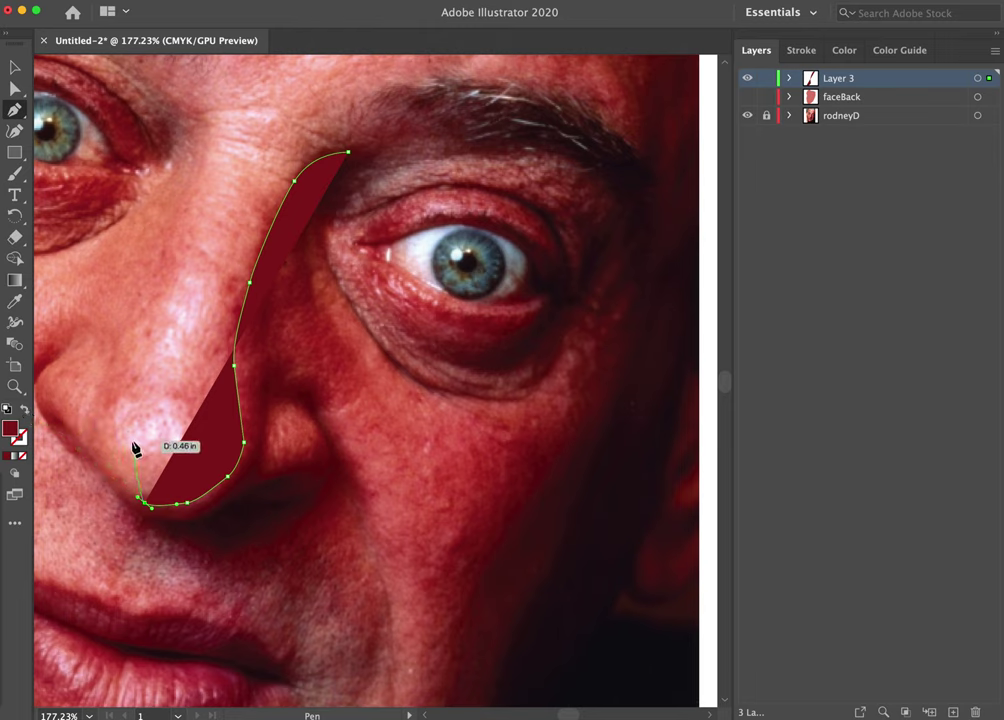
Swap the fill and stroke colors and continue the outline around the far nostril and back along the nose's underside to the near nostril.
{"action": "left_click", "coordinate": [26, 413]}
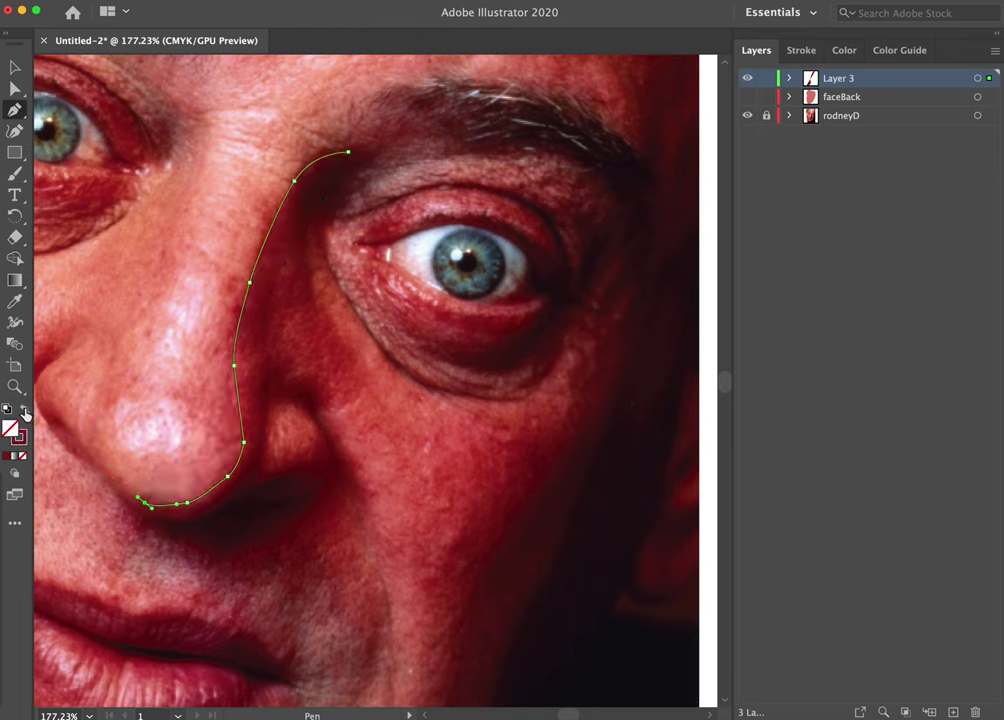
{"action": "left_click", "coordinate": [133, 493]}
{"action": "left_click", "coordinate": [117, 478]}
{"action": "left_click_drag", "start_coordinate": [117, 482], "coordinate": [101, 473]}
{"action": "left_click", "coordinate": [98, 465]}
{"action": "left_click", "coordinate": [111, 488]}
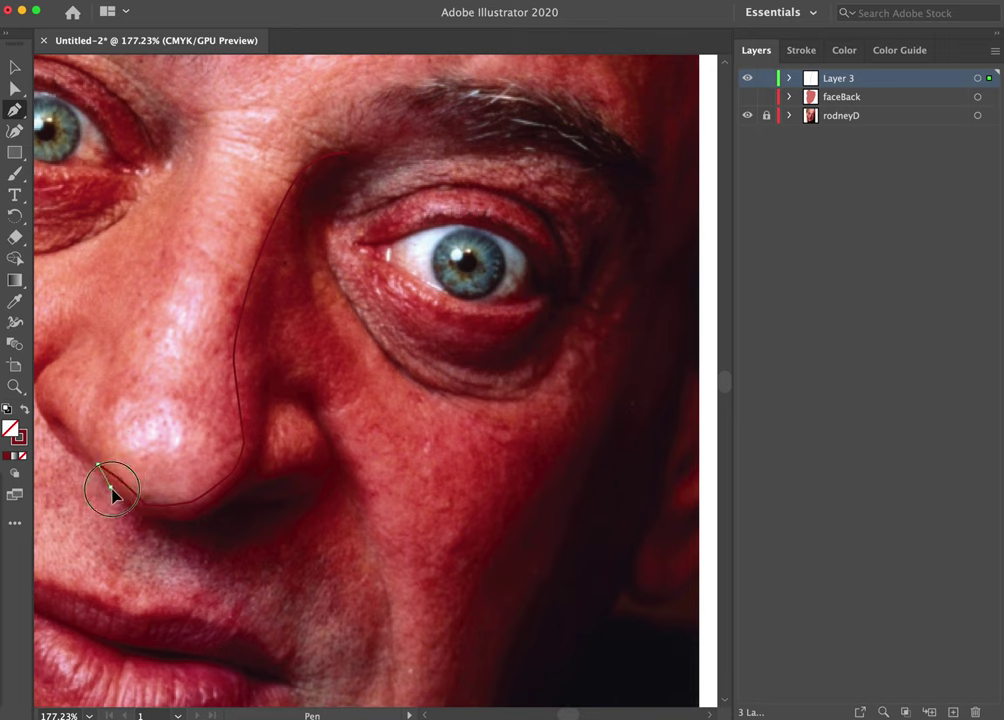
{"action": "left_click_drag", "start_coordinate": [140, 517], "coordinate": [298, 530]}
{"action": "left_click", "coordinate": [258, 485]}
{"action": "left_click_drag", "start_coordinate": [293, 481], "coordinate": [285, 524]}
{"action": "left_click", "coordinate": [238, 542]}
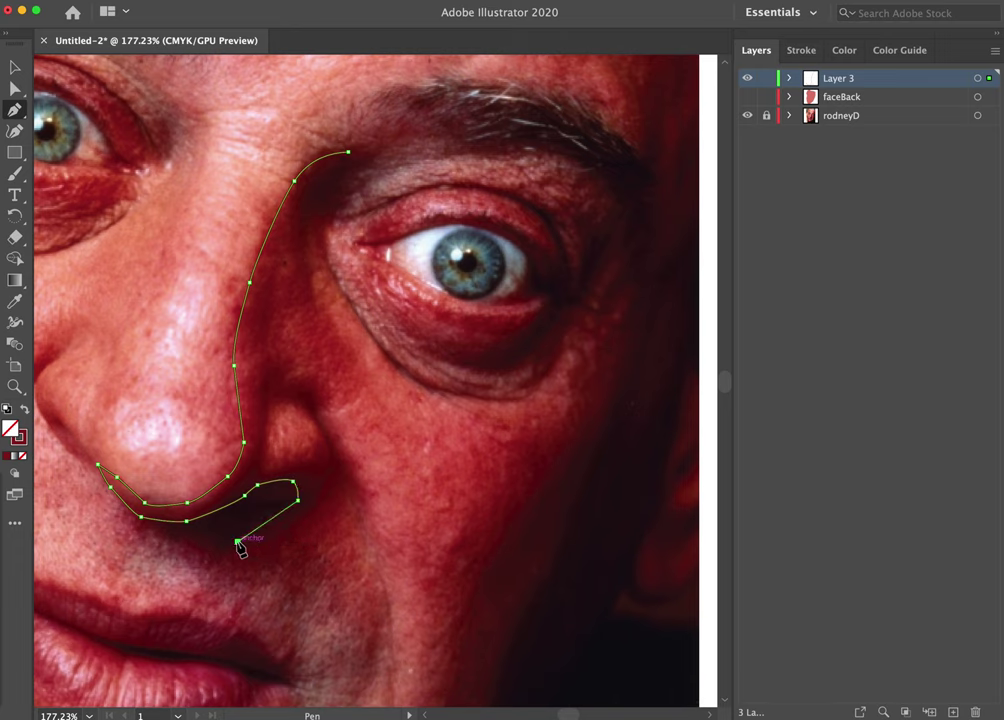
{"action": "left_click_drag", "start_coordinate": [224, 559], "coordinate": [220, 556]}
{"action": "left_click", "coordinate": [186, 533]}
{"action": "left_click", "coordinate": [182, 553]}
{"action": "left_click", "coordinate": [236, 575]}
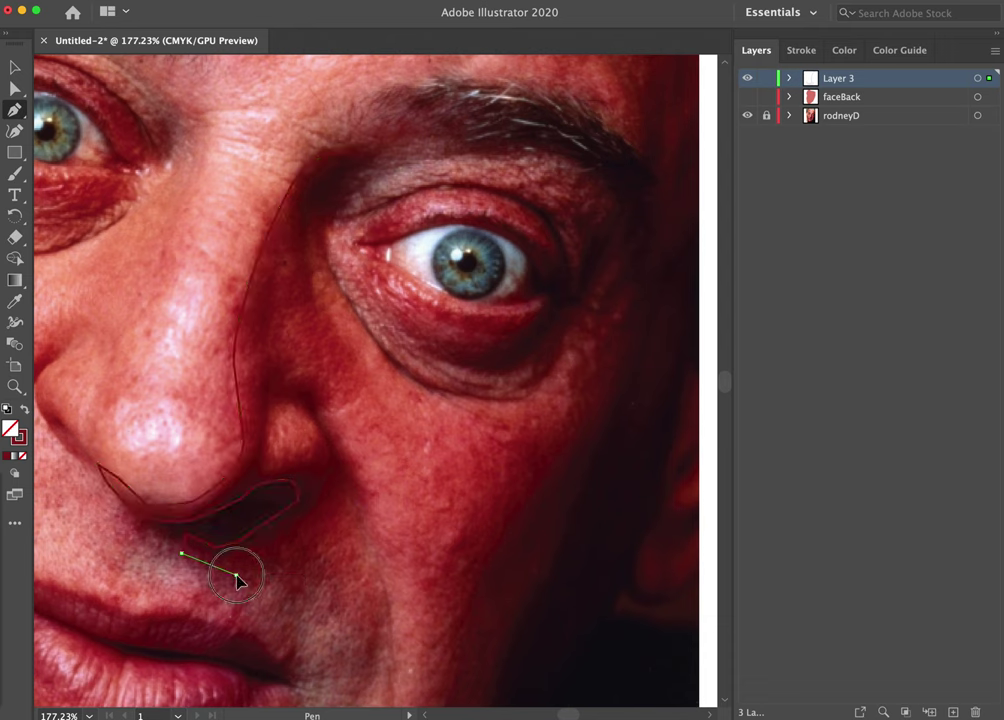
{"action": "left_click_drag", "start_coordinate": [325, 534], "coordinate": [314, 388]}
{"action": "left_click", "coordinate": [320, 408]}
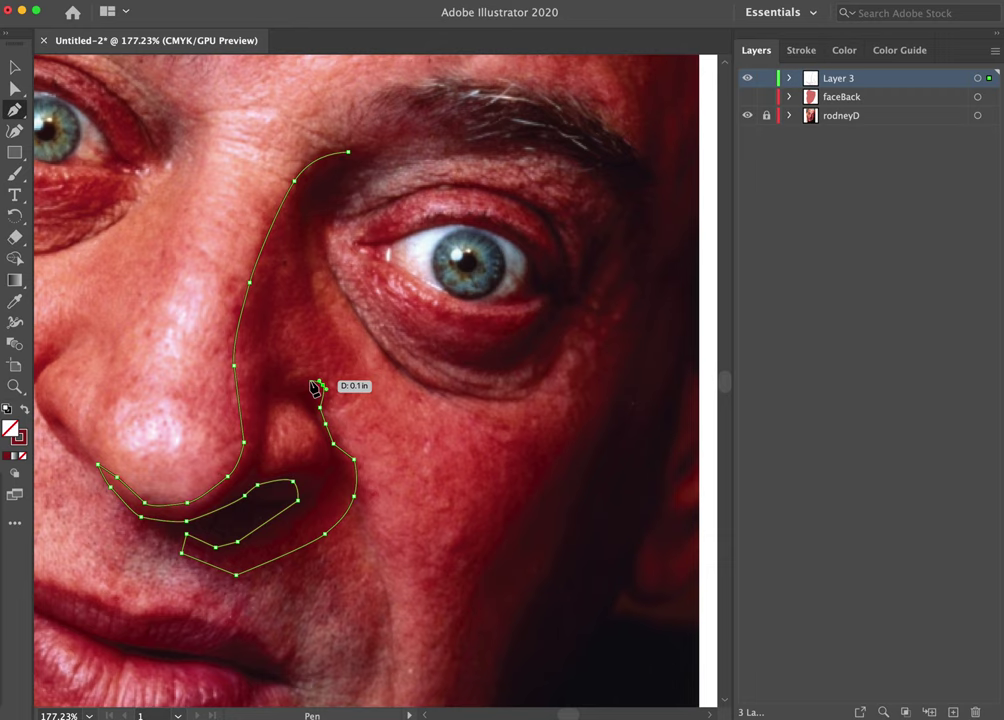
{"action": "left_click_drag", "start_coordinate": [314, 388], "coordinate": [274, 369]}
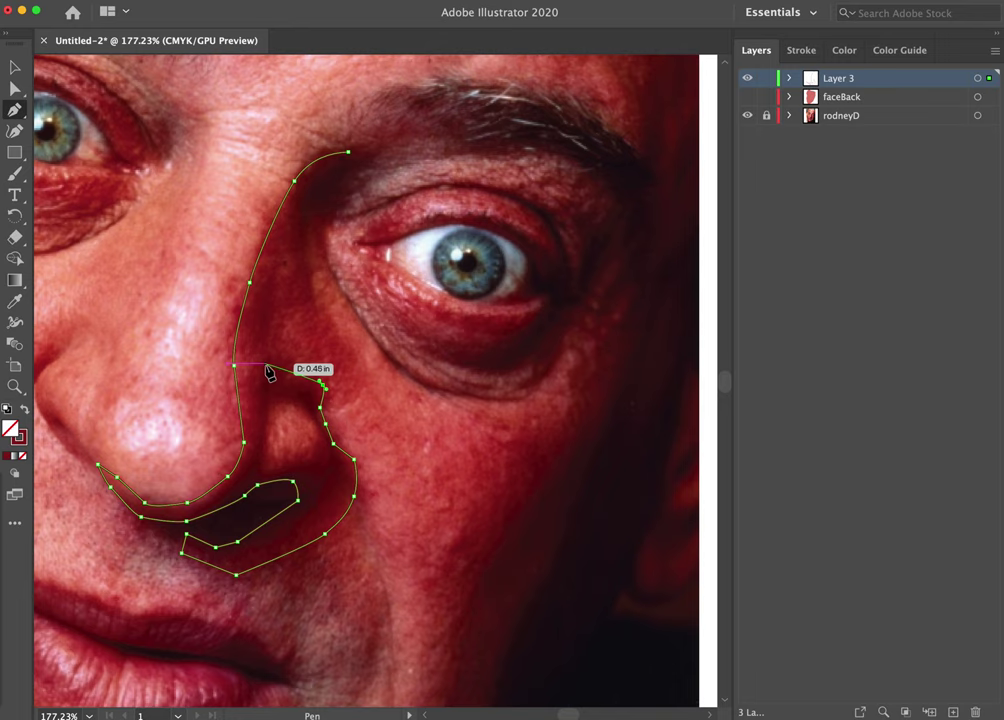
{"action": "left_click_drag", "start_coordinate": [270, 373], "coordinate": [268, 373]}
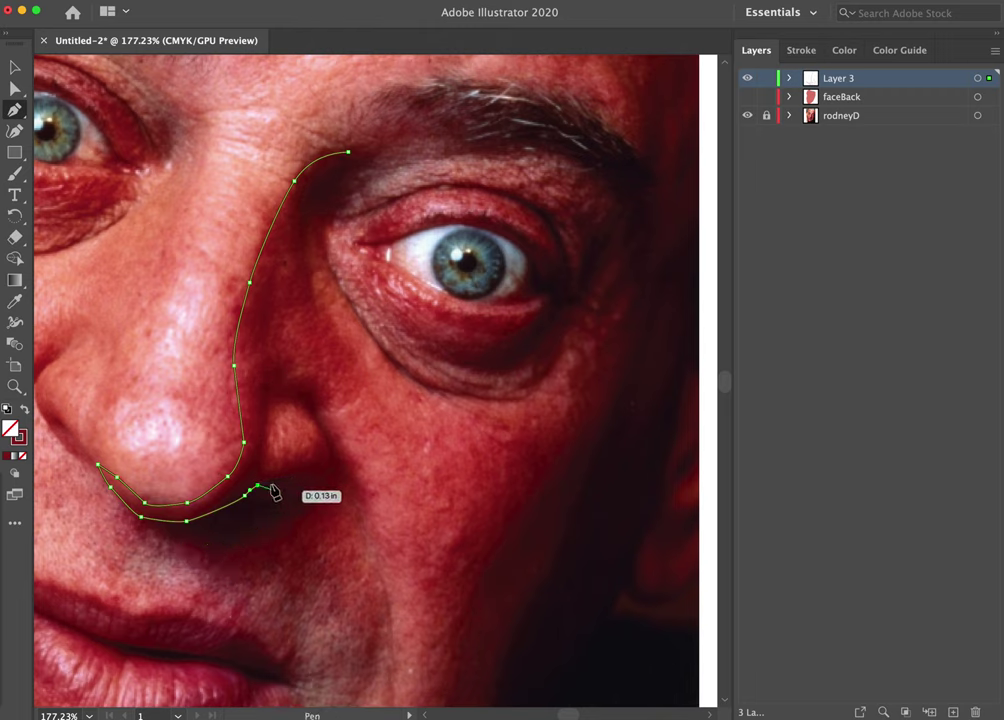
Continue the outline up and over the nostril wing, around the cheek shadow, and up to the inner corner of the eye.
{"action": "left_click_drag", "start_coordinate": [263, 462], "coordinate": [298, 396]}
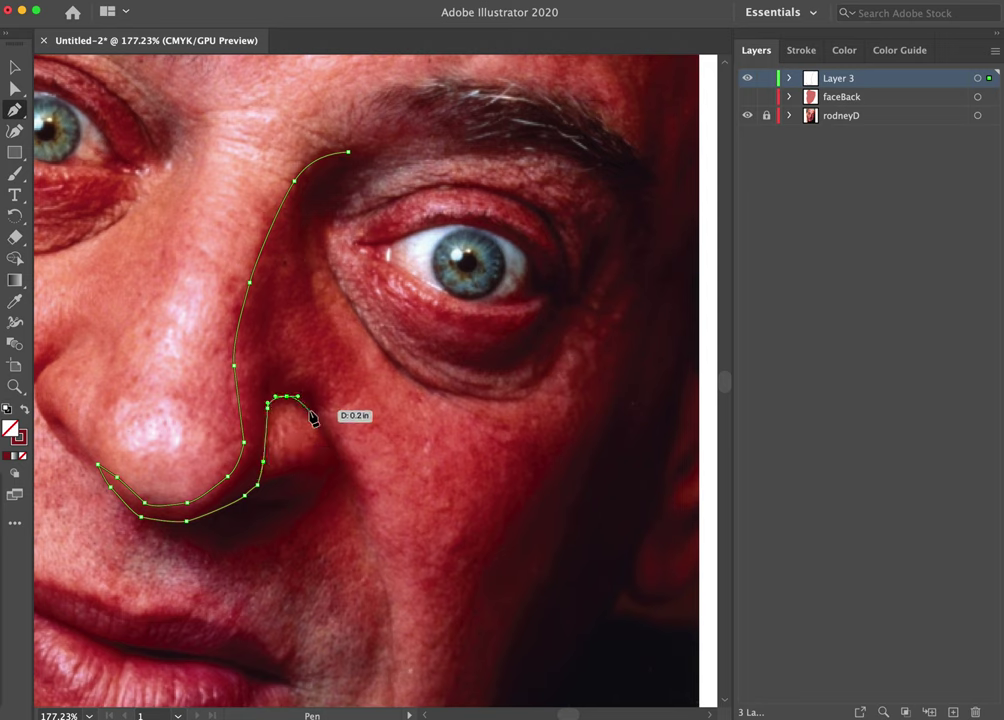
{"action": "left_click", "coordinate": [310, 410]}
{"action": "left_click_drag", "start_coordinate": [327, 450], "coordinate": [330, 220]}
{"action": "left_click", "coordinate": [314, 216]}
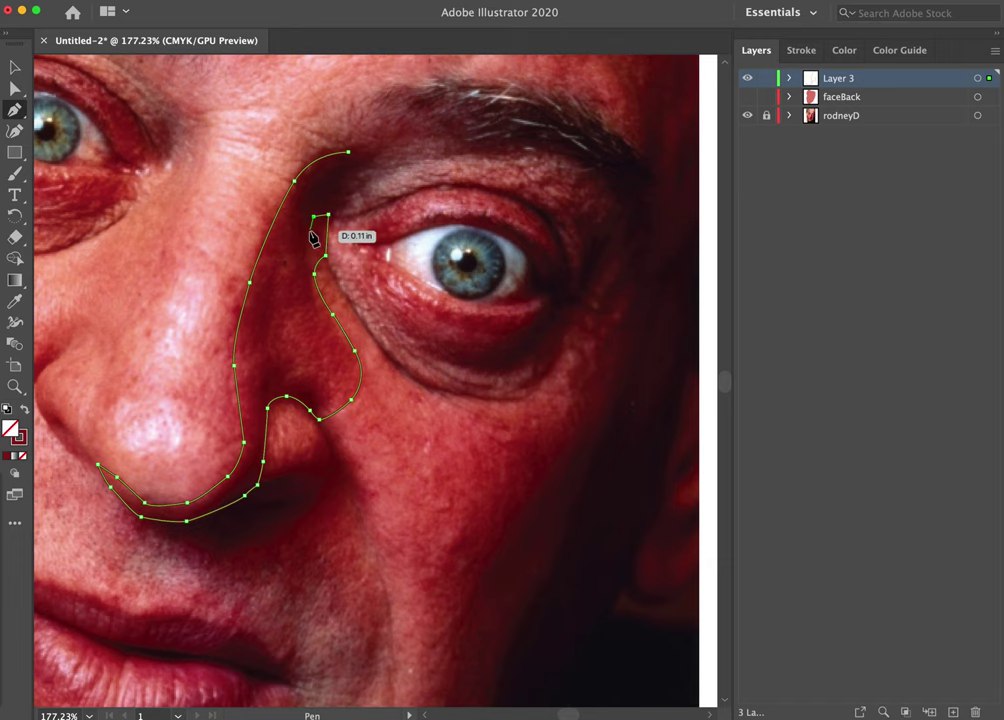
Close the nose shadow outline along the eye socket at the inner brow and swap the dark red to the fill.
{"action": "left_click", "coordinate": [305, 232]}
{"action": "left_click_drag", "start_coordinate": [298, 214], "coordinate": [327, 172]}
{"action": "left_click", "coordinate": [349, 160]}
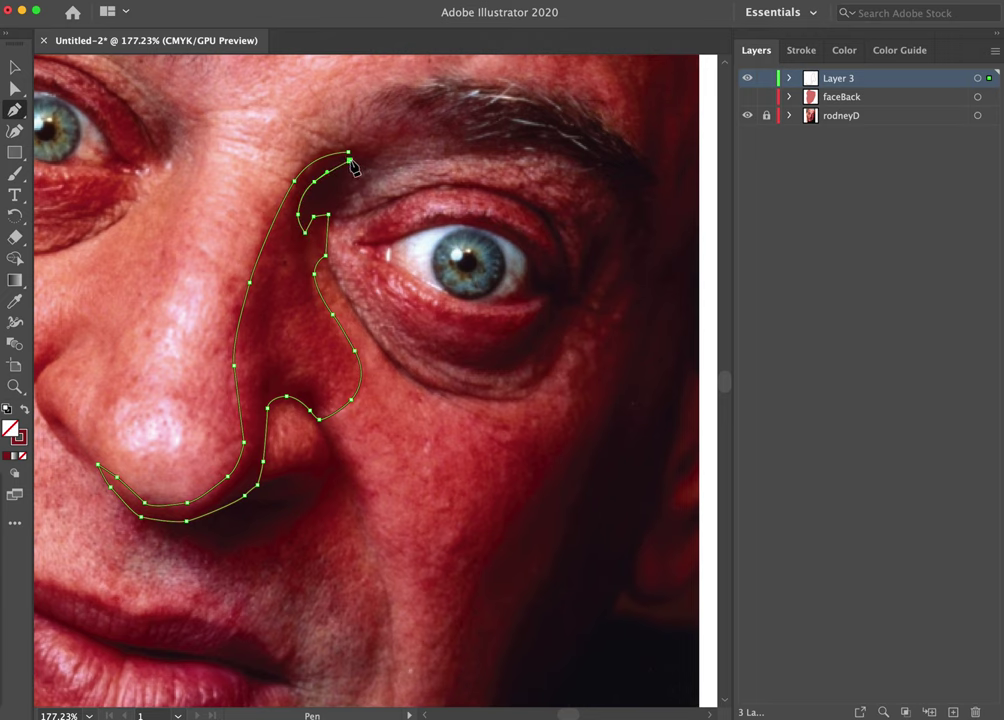
{"action": "left_click", "coordinate": [348, 152]}
{"action": "left_click", "coordinate": [27, 409]}
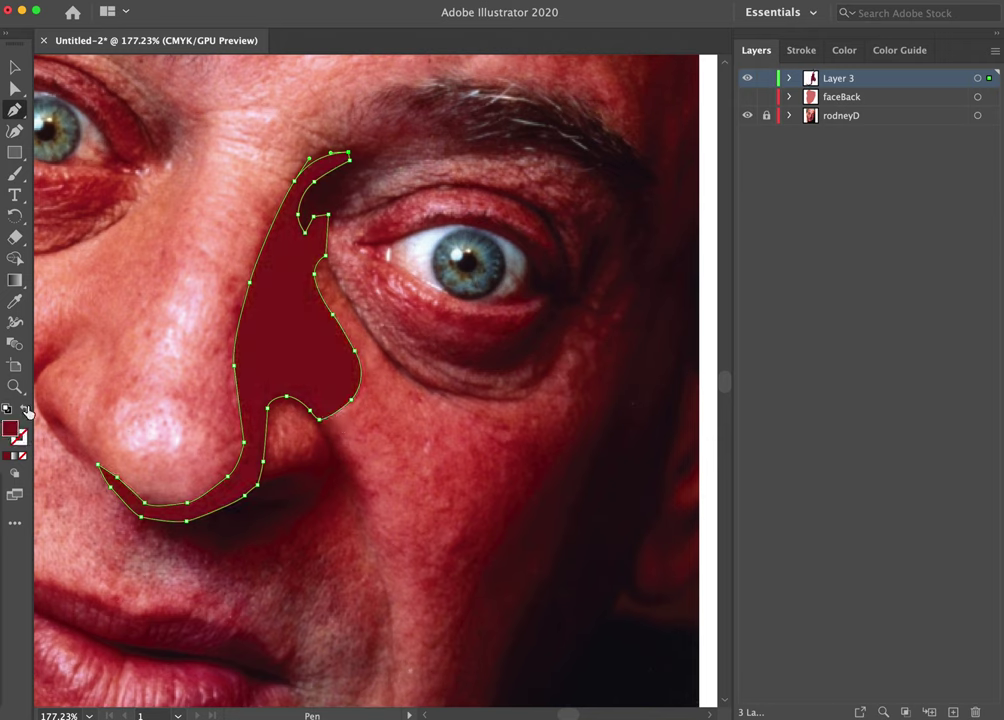
Swap the dark red to the stroke and trace a new outline beneath the nostril wing, up its crease, and down along the cheek.
{"action": "left_click", "coordinate": [27, 410]}
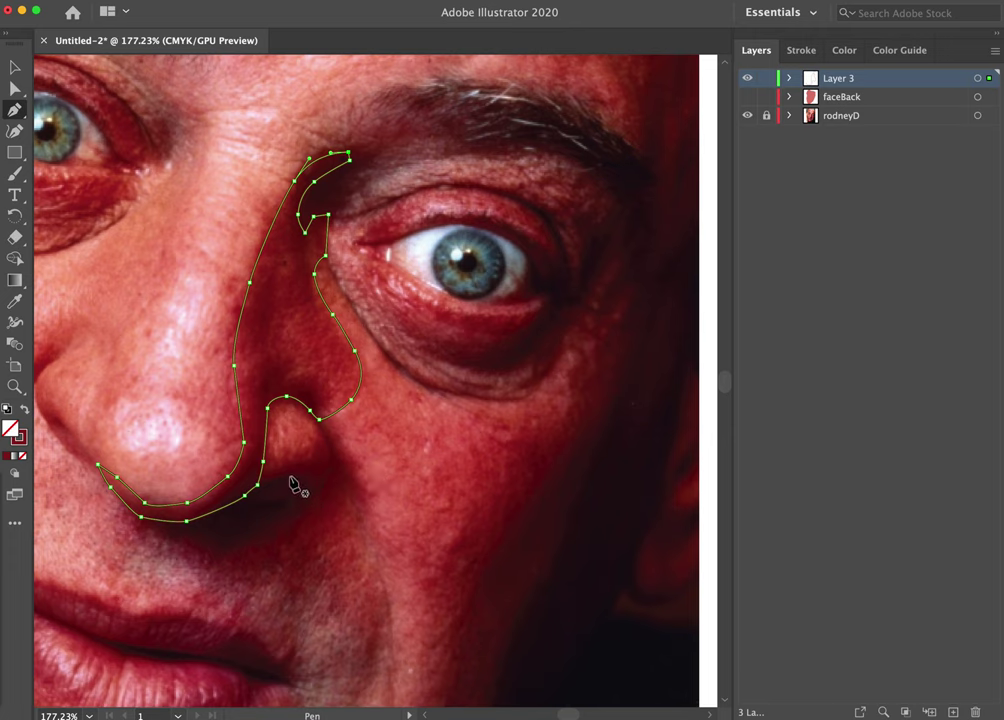
{"action": "left_click_drag", "start_coordinate": [270, 470], "coordinate": [321, 430]}
{"action": "left_click_drag", "start_coordinate": [321, 428], "coordinate": [352, 473]}
{"action": "left_click", "coordinate": [355, 469]}
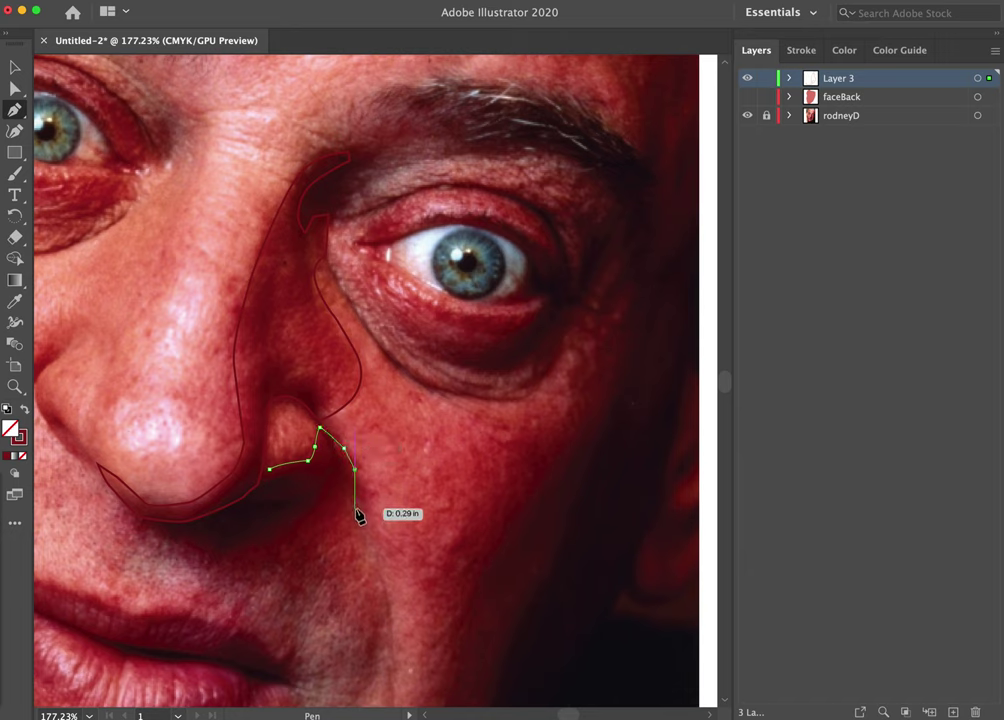
{"action": "left_click", "coordinate": [355, 505]}
Close the nostril shadow outline around the nostril opening and swap the dark red to the fill.
{"action": "left_click_drag", "start_coordinate": [330, 500], "coordinate": [270, 486]}
{"action": "left_click", "coordinate": [269, 505]}
{"action": "left_click_drag", "start_coordinate": [270, 469], "coordinate": [282, 478]}
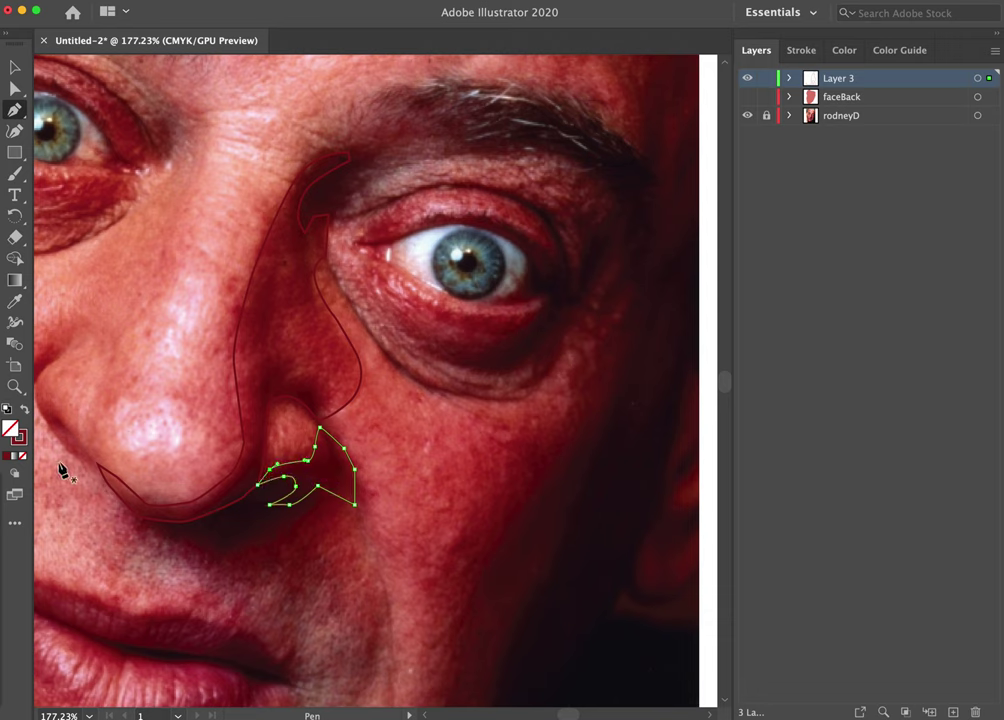
{"action": "left_click", "coordinate": [22, 411]}
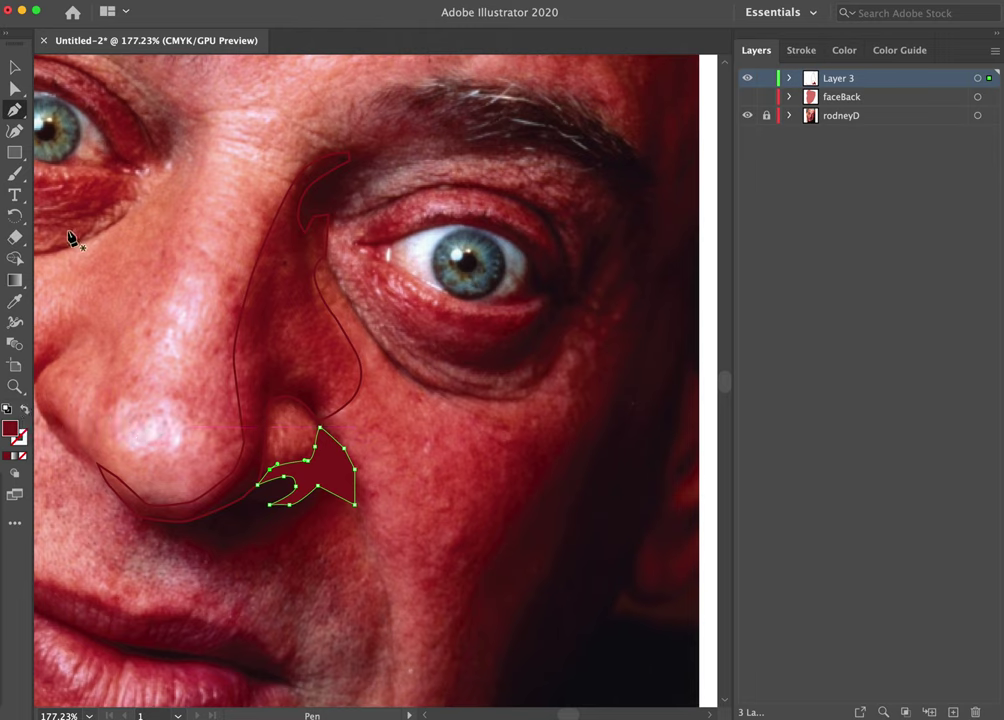
Select the large nose shadow shape, swap its dark red stroke to the fill, and deselect it.
{"action": "left_click", "coordinate": [14, 67]}
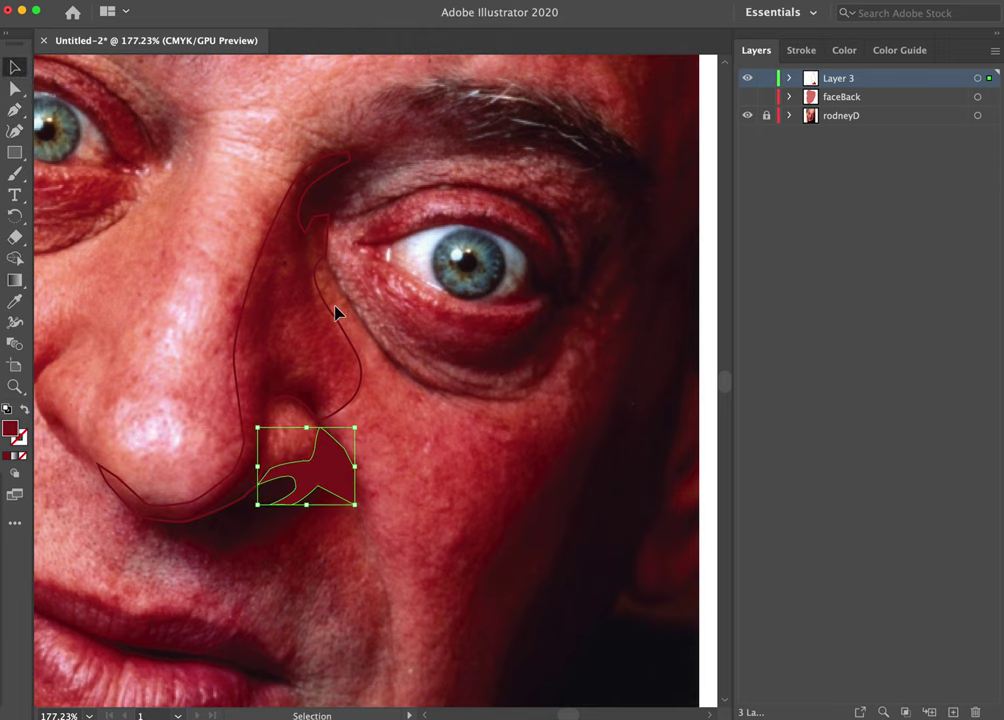
{"action": "left_click_drag", "start_coordinate": [332, 313], "coordinate": [147, 376]}
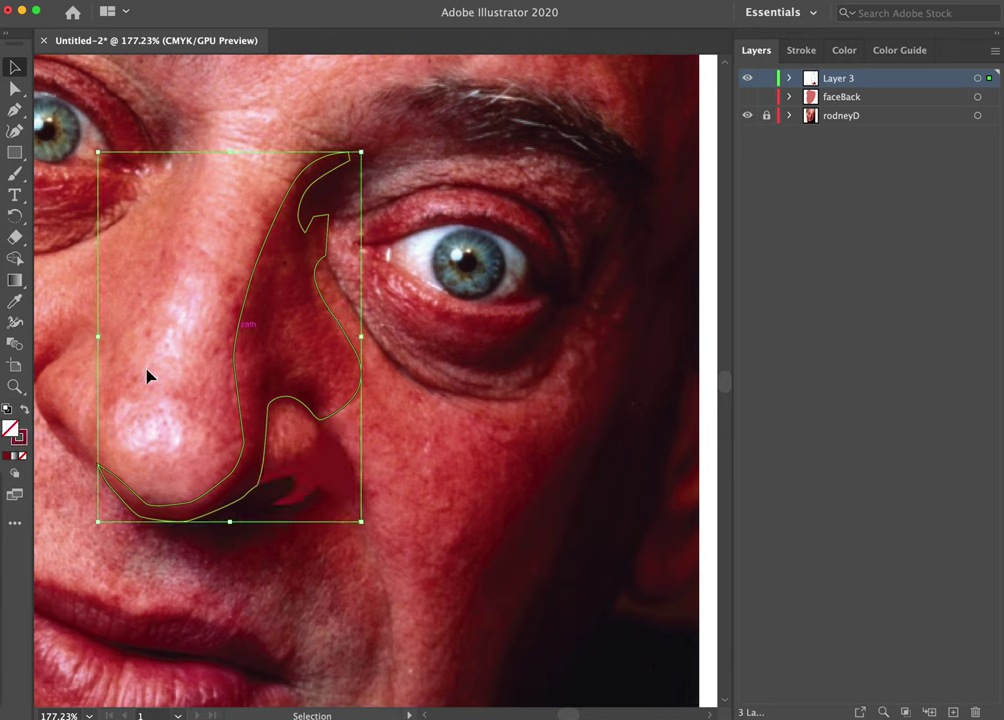
{"action": "left_click", "coordinate": [25, 412]}
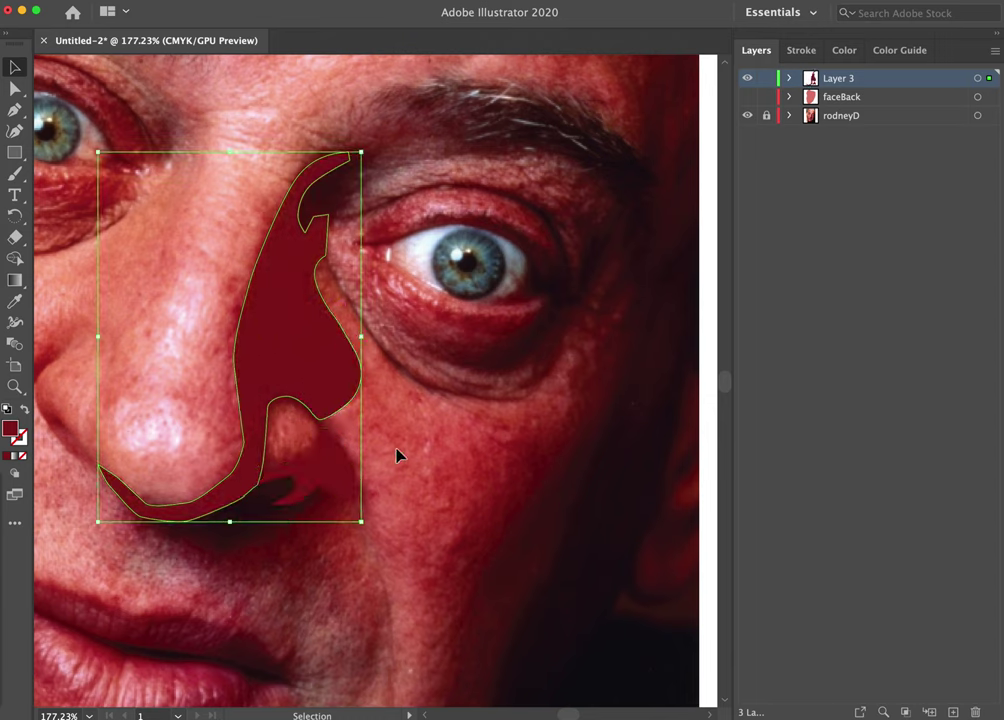
{"action": "left_click", "coordinate": [411, 507]}
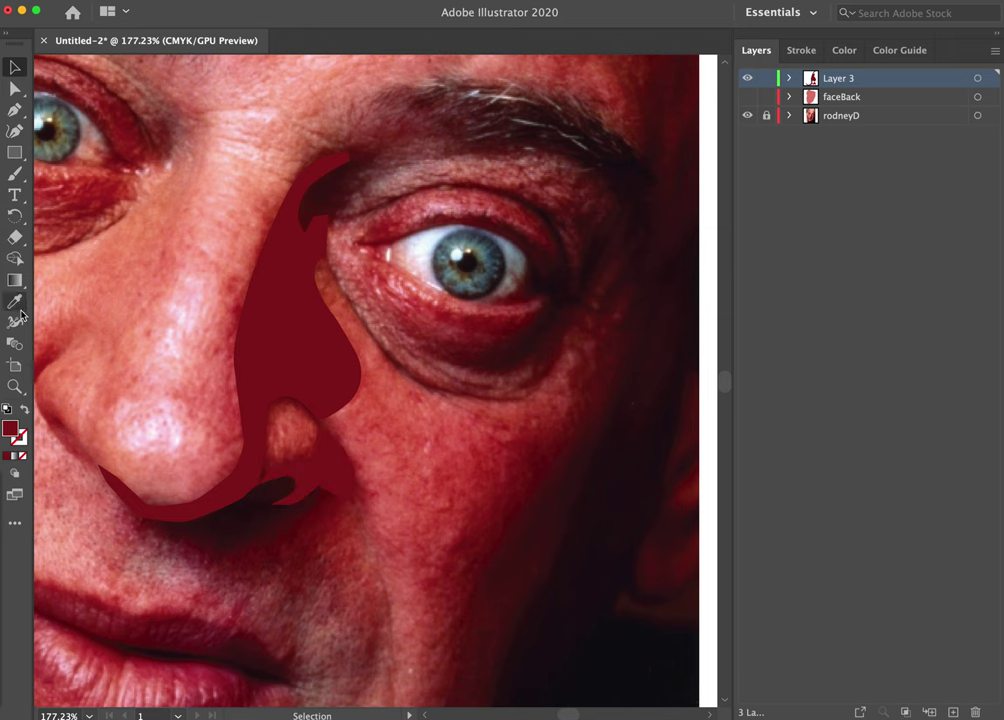
Trace the lower edge of a new shadow outline beneath the nose with the Pen tool, from the nose tip's underside to the nostril wing.
{"action": "left_click", "coordinate": [15, 113]}
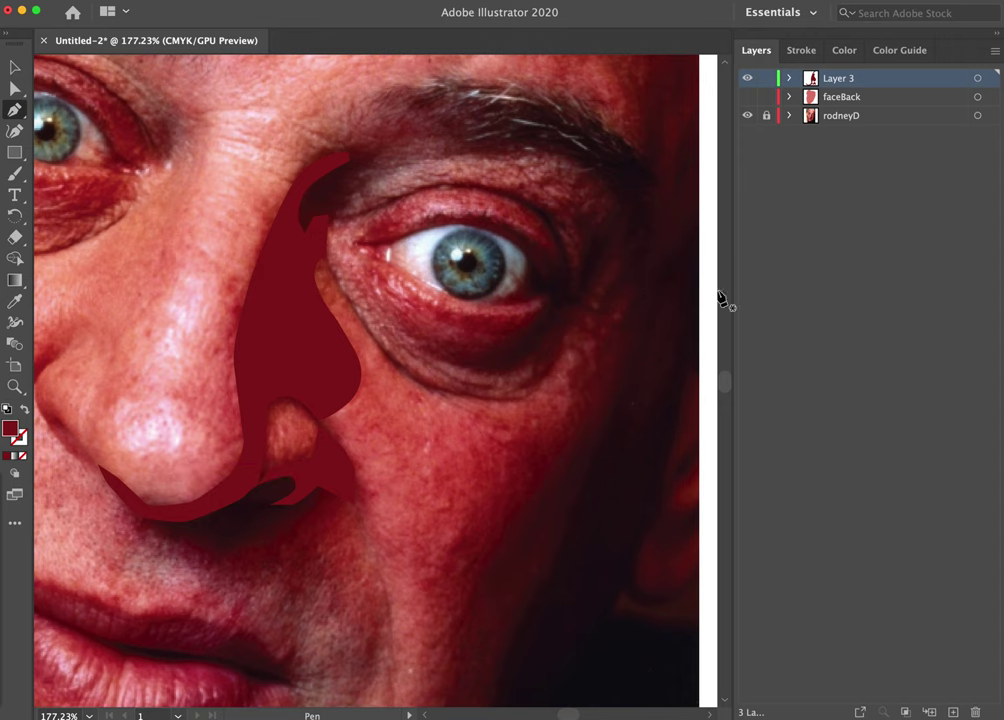
{"action": "left_click", "coordinate": [320, 489]}
{"action": "left_click", "coordinate": [285, 482]}
{"action": "left_click", "coordinate": [313, 477]}
{"action": "left_click", "coordinate": [146, 527]}
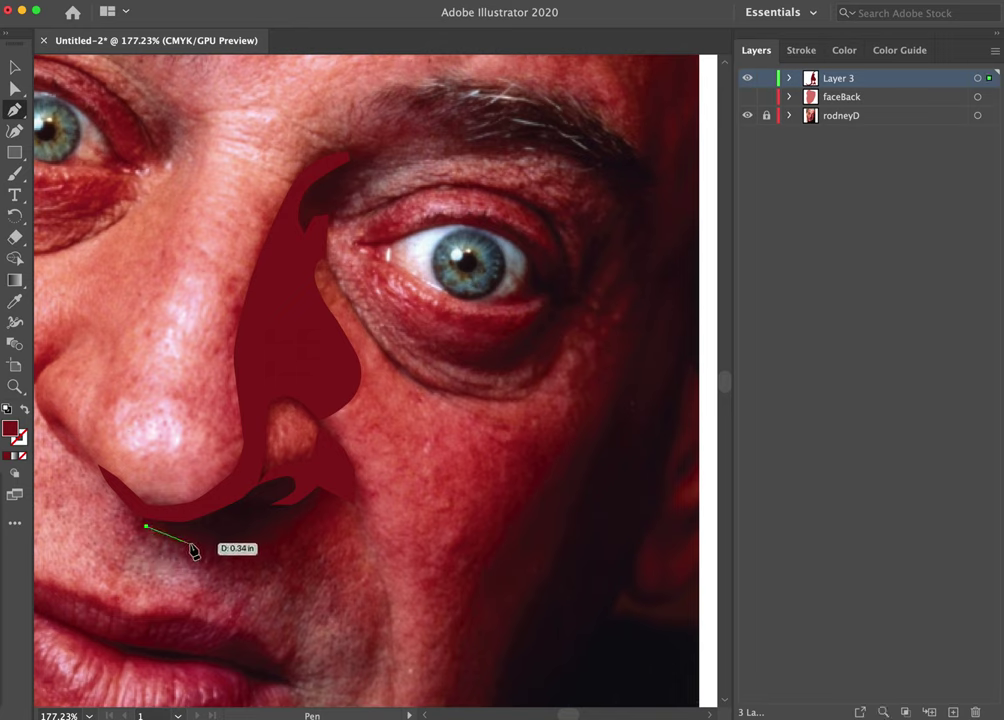
{"action": "left_click", "coordinate": [190, 543]}
{"action": "left_click_drag", "start_coordinate": [195, 547], "coordinate": [332, 504]}
{"action": "left_click", "coordinate": [341, 493]}
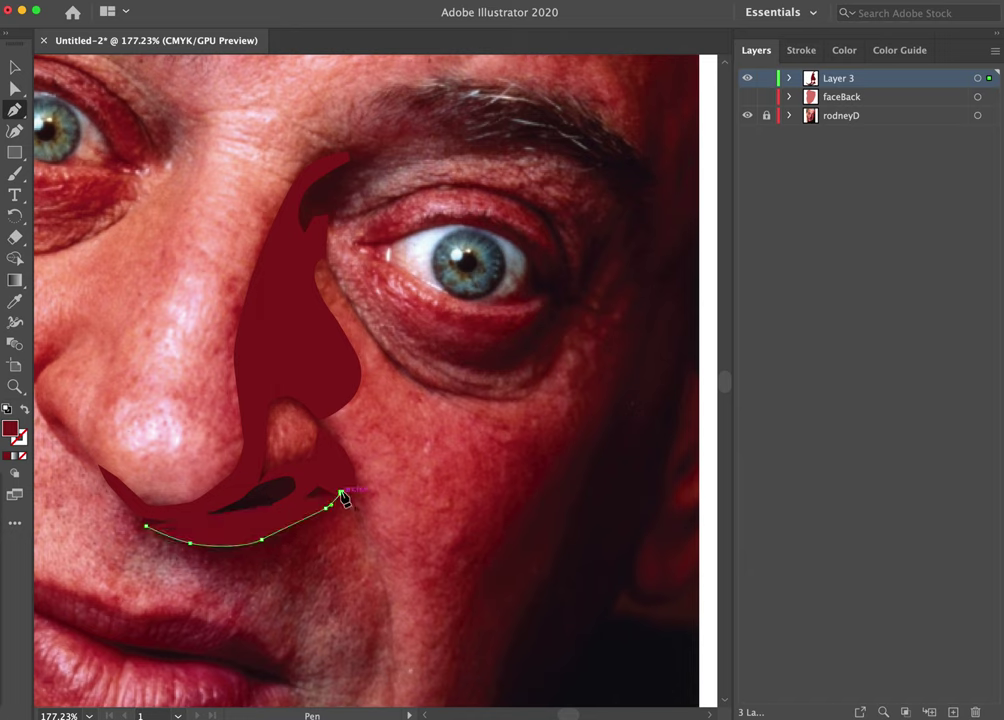
Close the under-nose shadow outline over the nostril opening and back along the underside of the nose tip.
{"action": "left_click_drag", "start_coordinate": [314, 485], "coordinate": [273, 483]}
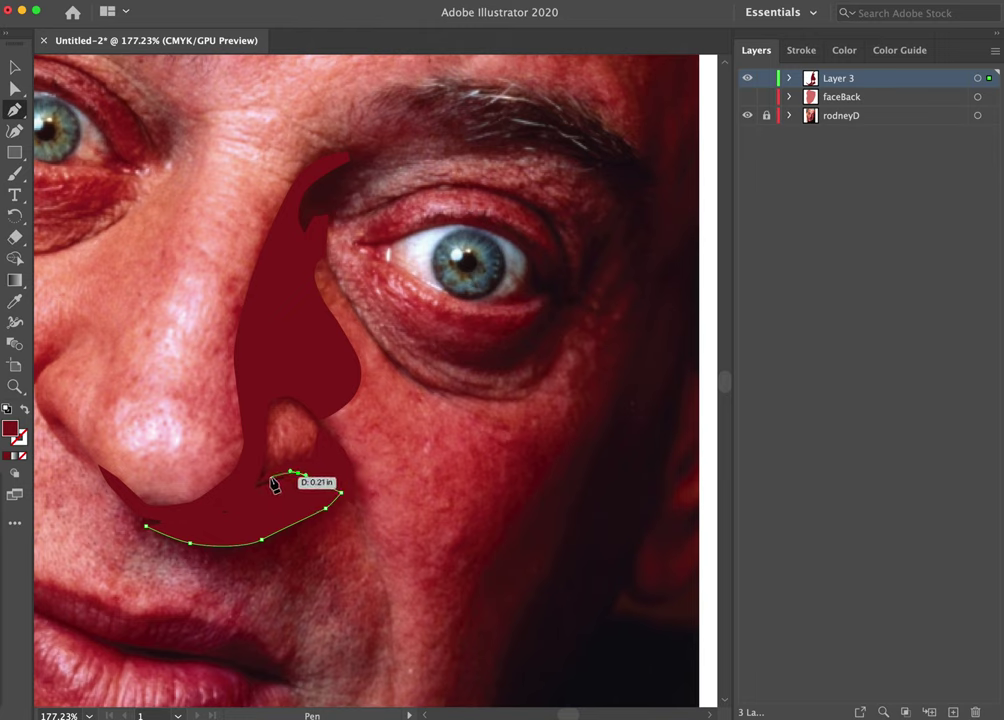
{"action": "left_click", "coordinate": [268, 477]}
{"action": "left_click", "coordinate": [203, 505]}
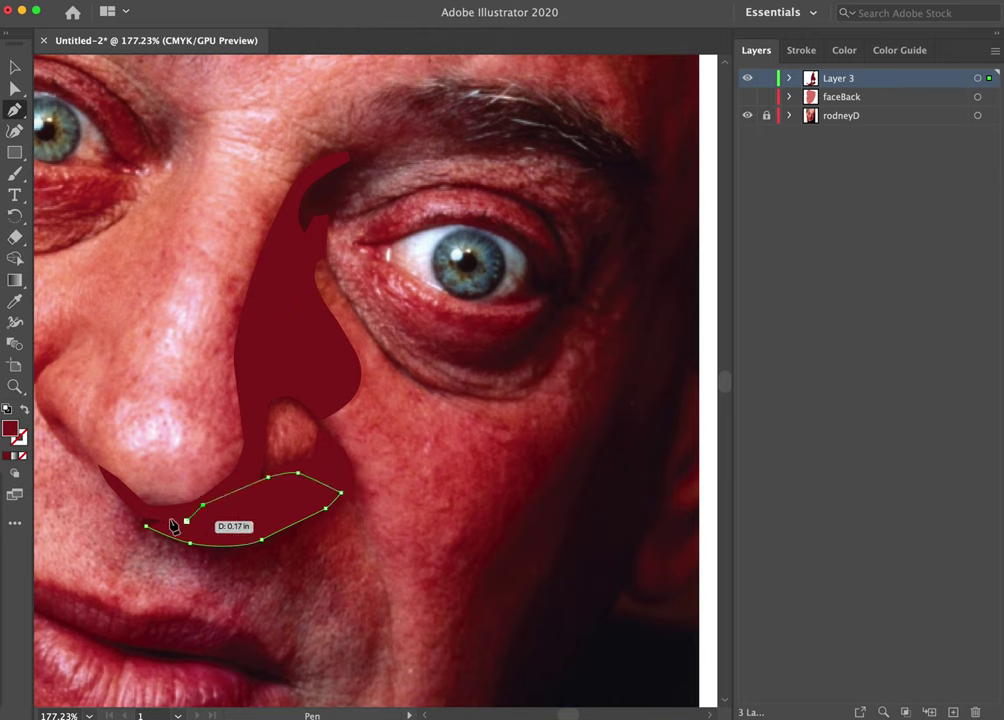
{"action": "left_click_drag", "start_coordinate": [173, 527], "coordinate": [146, 528]}
{"action": "left_click", "coordinate": [146, 526]}
Swap the under-nose shape's dark red to the stroke and fill the shape with near-black sampled from the photo's nostril shadow.
{"action": "left_click", "coordinate": [24, 410]}
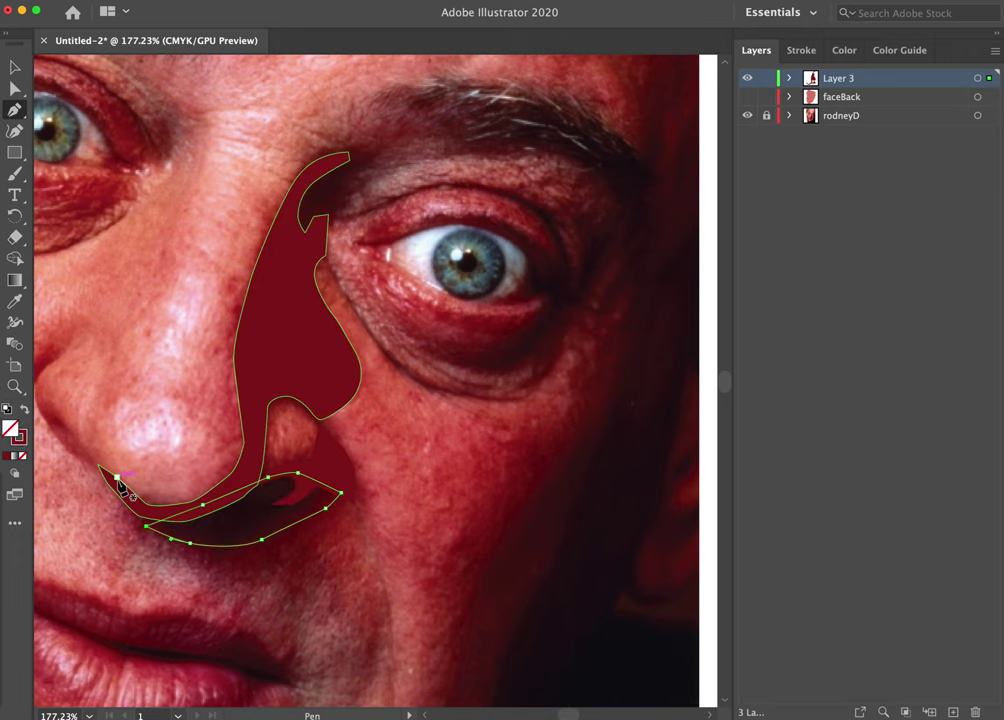
{"action": "key", "text": "i"}
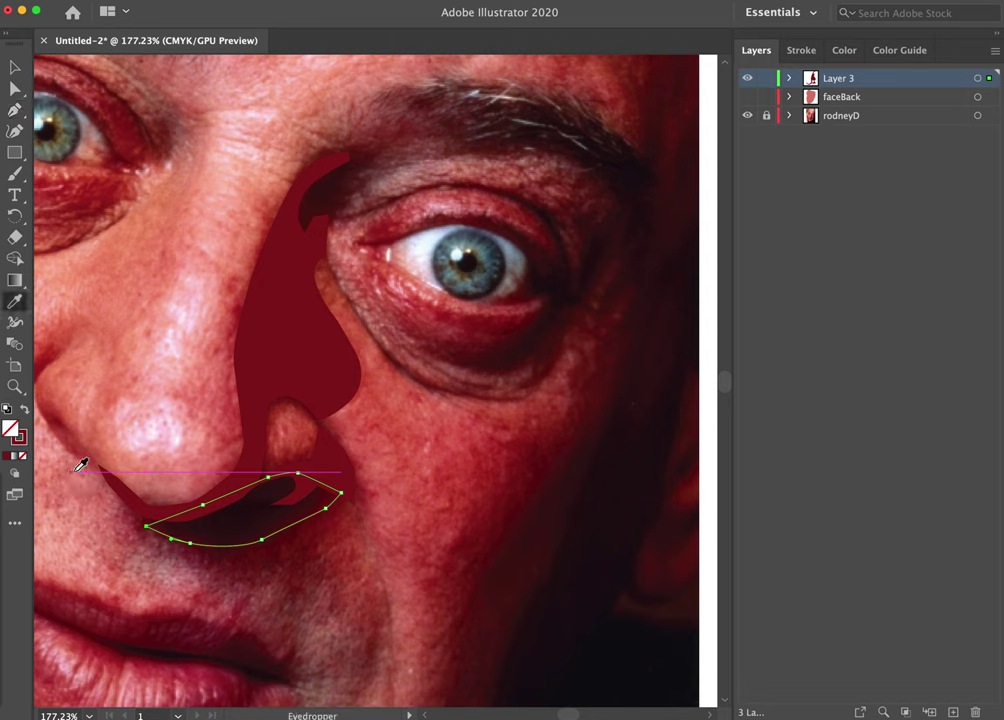
{"action": "left_click", "coordinate": [265, 505]}
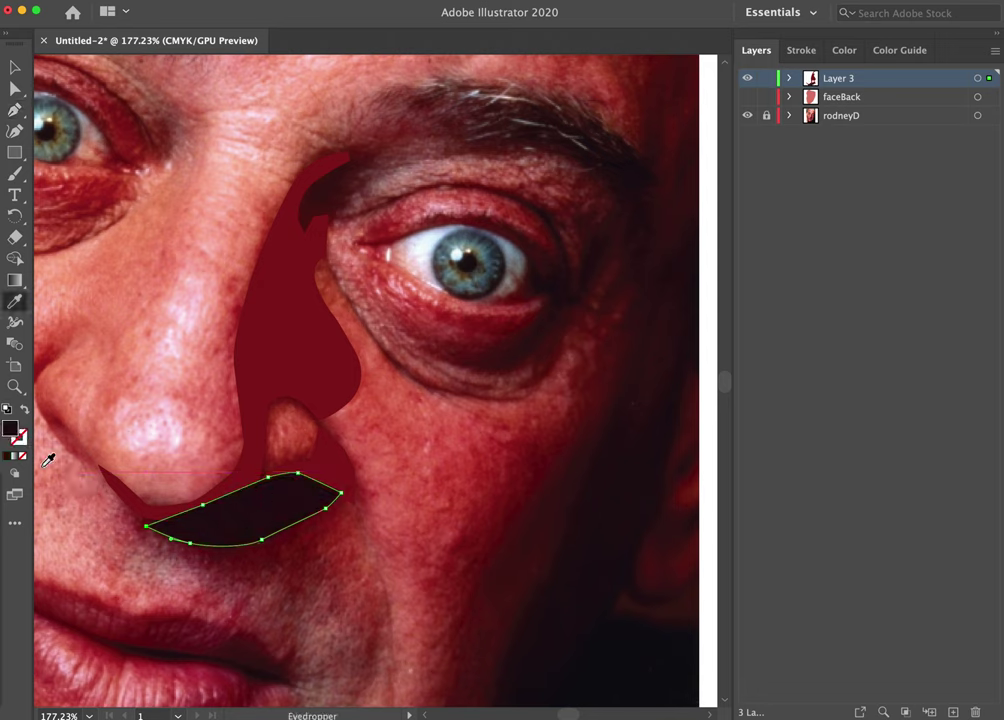
Move the near-black under-nose path below both dark red paths in Layer 3, keep near-black as its fill, and deselect it.
{"action": "left_click", "coordinate": [26, 412]}
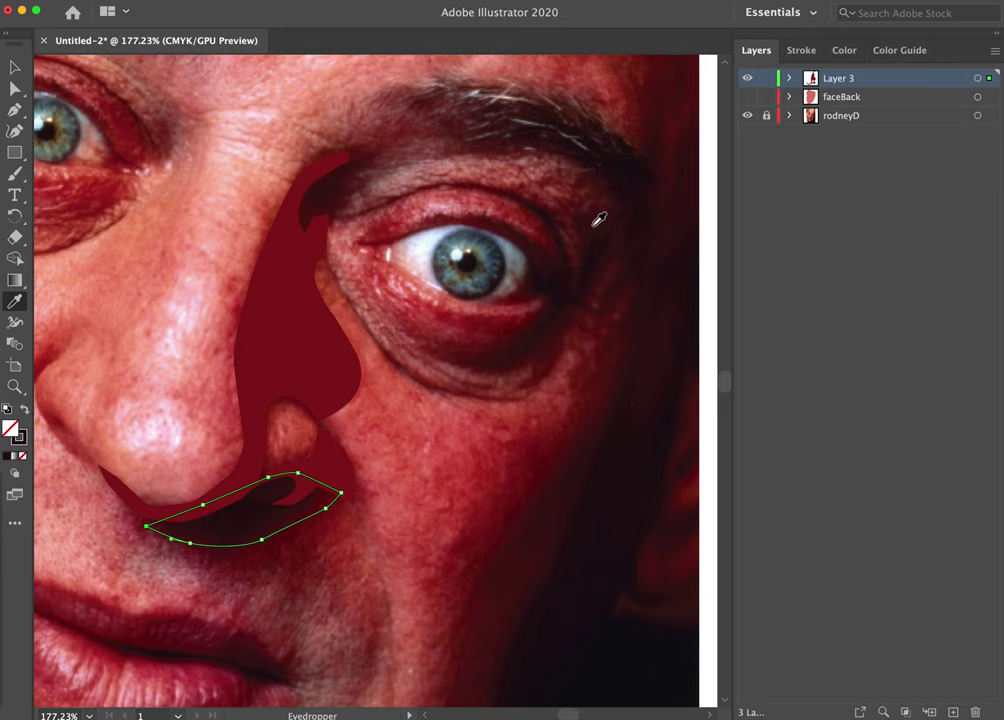
{"action": "left_click", "coordinate": [791, 78]}
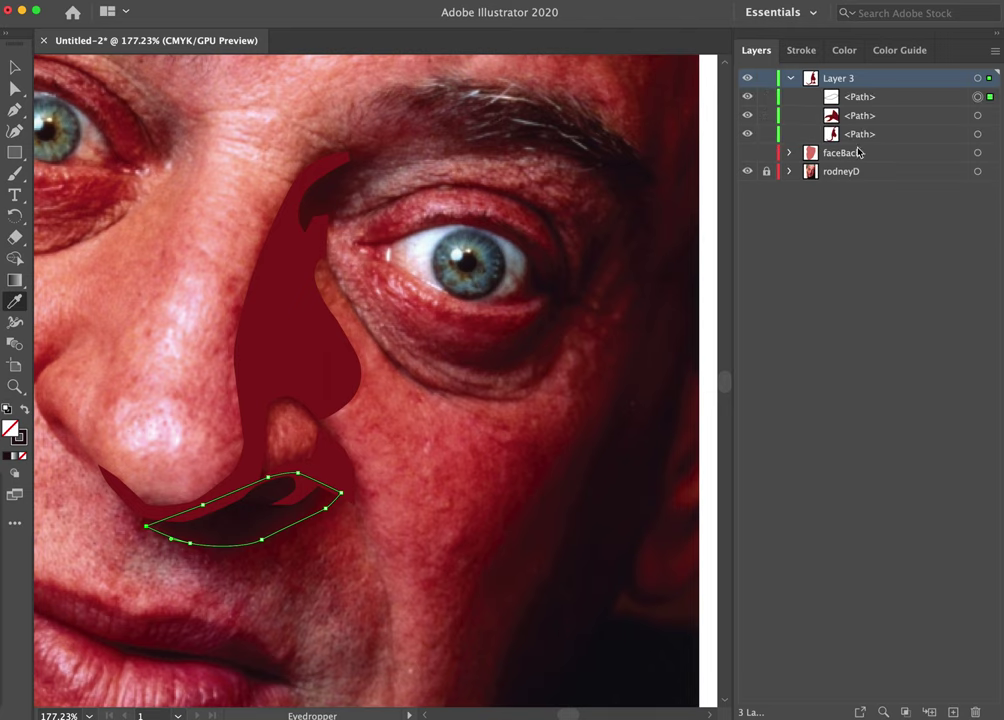
{"action": "left_click", "coordinate": [868, 99]}
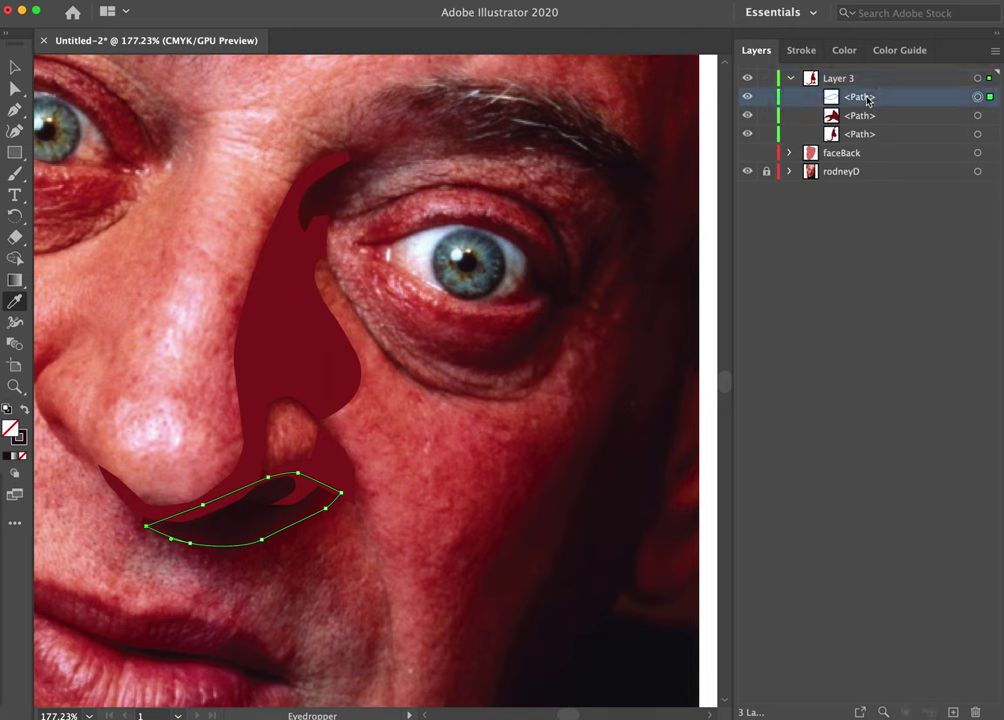
{"action": "left_click_drag", "start_coordinate": [868, 98], "coordinate": [864, 142]}
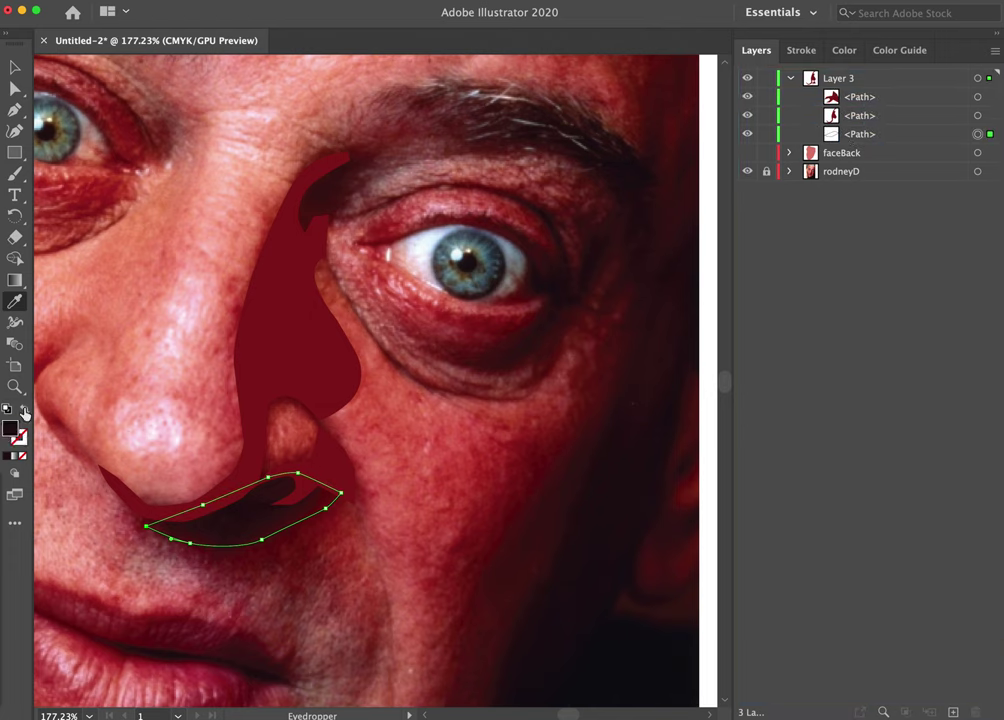
{"action": "left_click", "coordinate": [329, 455]}
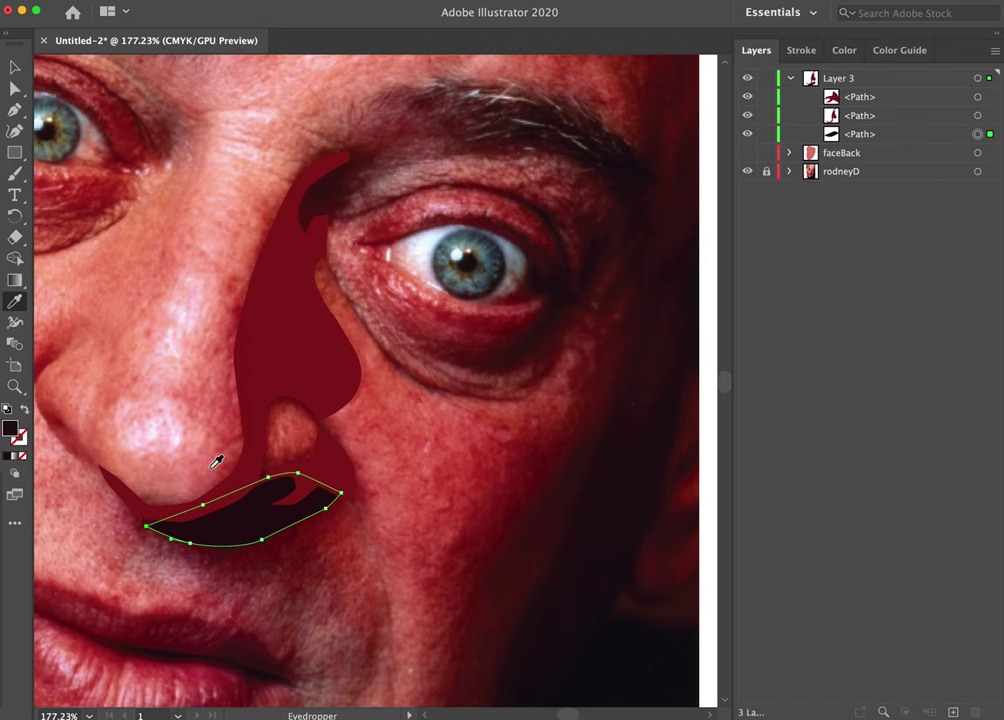
{"action": "left_click", "coordinate": [16, 65]}
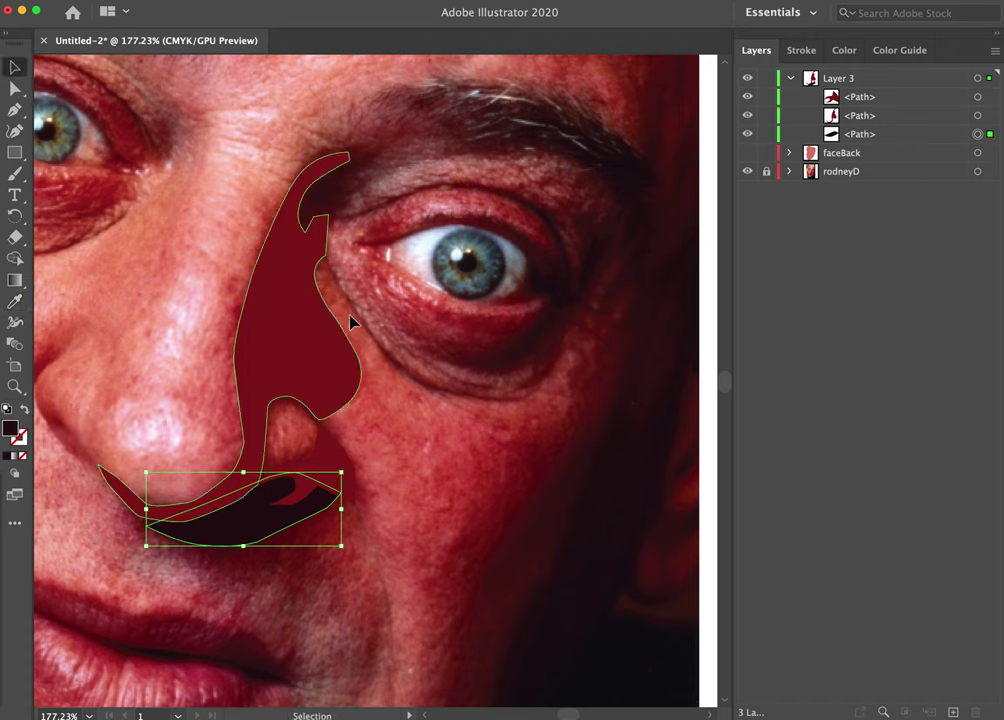
{"action": "left_click", "coordinate": [514, 465]}
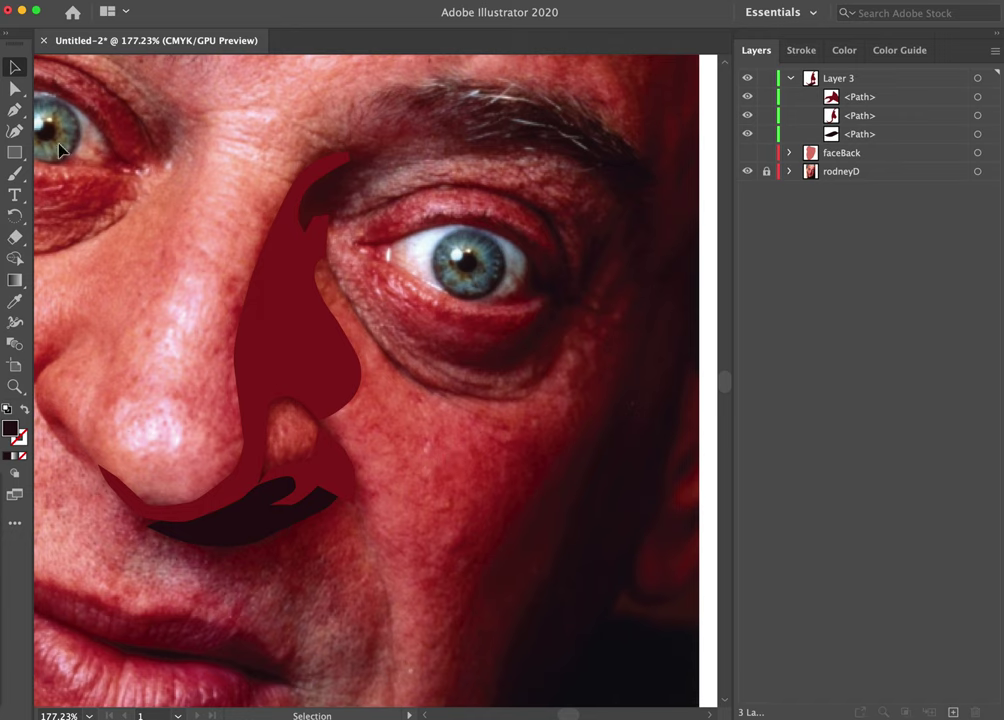
Trace the eyeball's upper edge from the inner corner around the outer corner to below the iris, with near-black swapped to the stroke.
{"action": "left_click", "coordinate": [15, 109]}
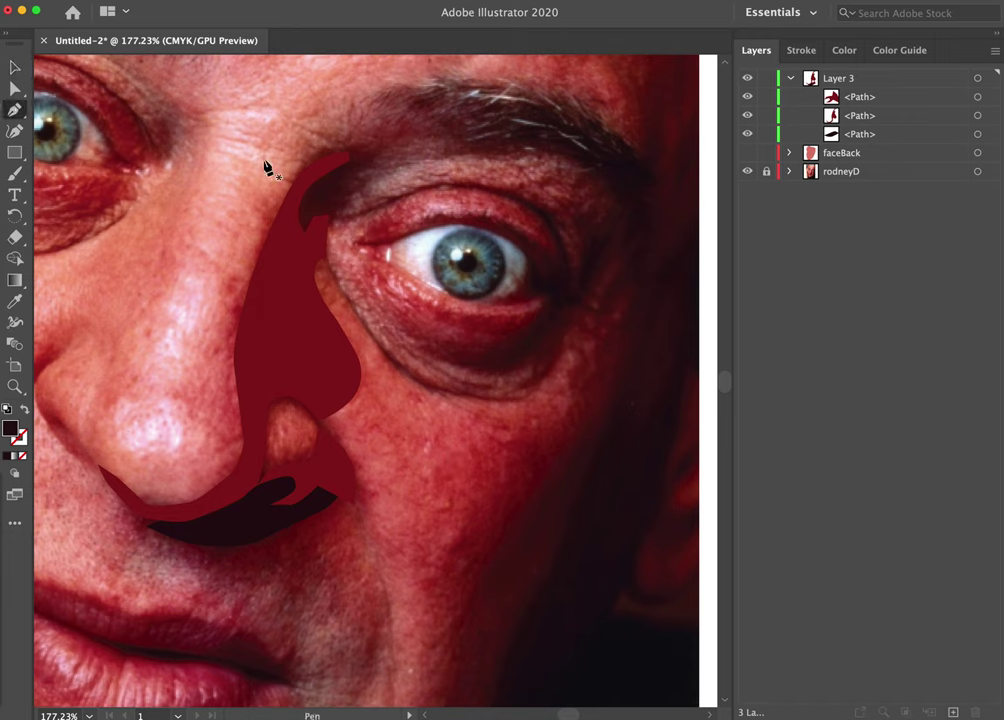
{"action": "left_click", "coordinate": [363, 254]}
{"action": "left_click", "coordinate": [379, 245]}
{"action": "left_click", "coordinate": [395, 236]}
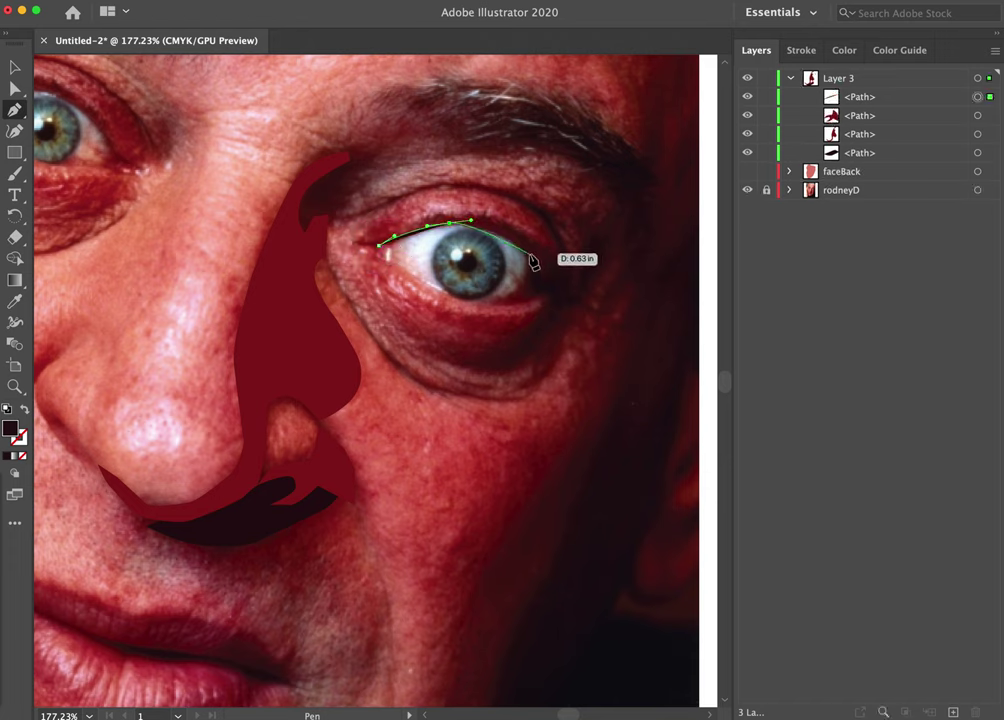
{"action": "left_click_drag", "start_coordinate": [523, 251], "coordinate": [528, 258]}
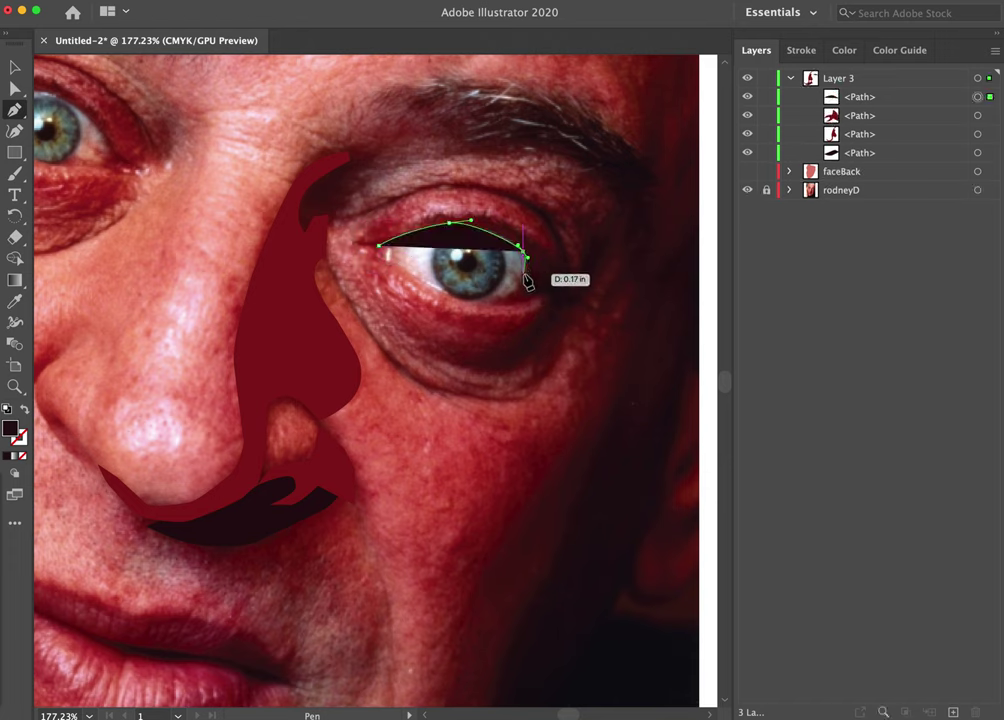
{"action": "left_click", "coordinate": [23, 410]}
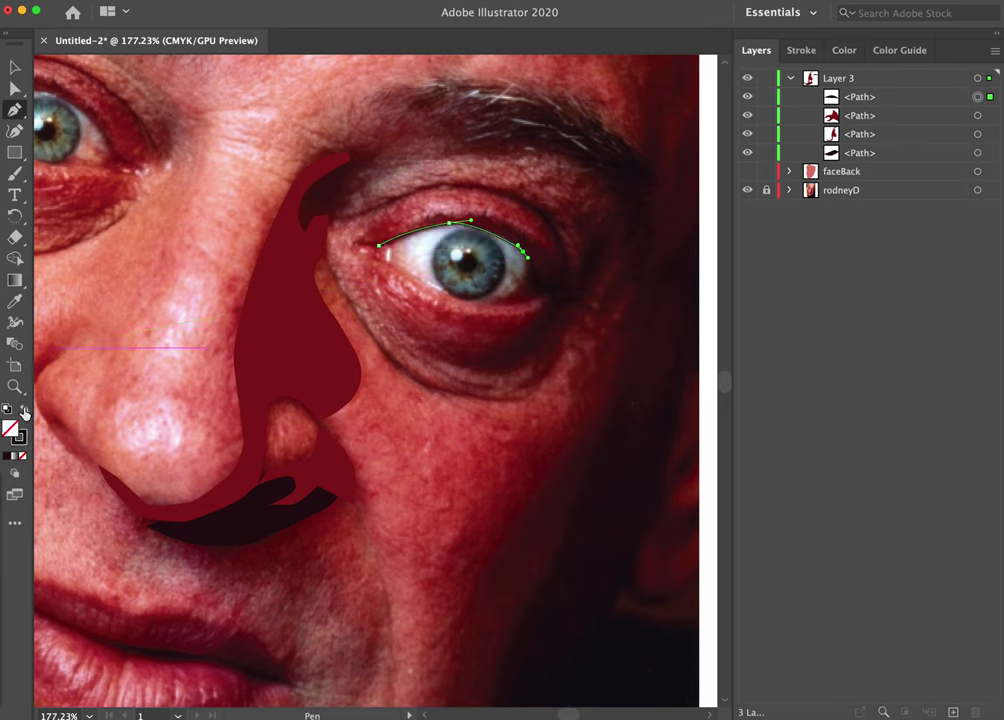
{"action": "left_click", "coordinate": [522, 279]}
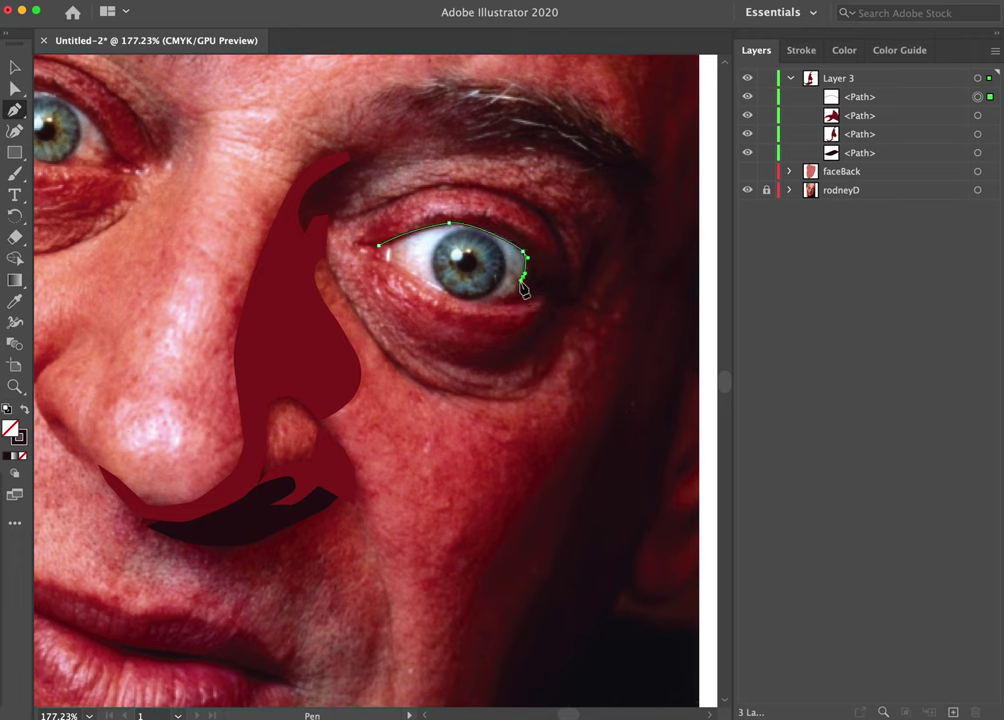
{"action": "left_click", "coordinate": [505, 295]}
{"action": "left_click", "coordinate": [492, 300]}
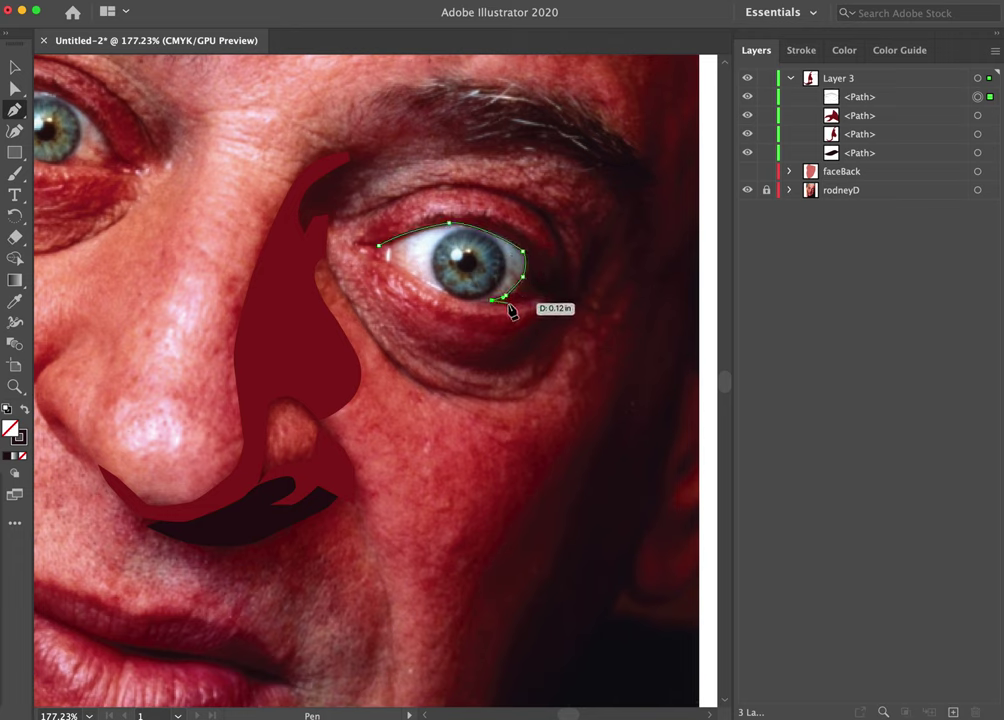
Trace the lash shadow's outer edge around the outer eye corner and over the upper lid, closing the outline at the inner corner.
{"action": "left_click_drag", "start_coordinate": [508, 303], "coordinate": [555, 287]}
{"action": "left_click", "coordinate": [564, 275]}
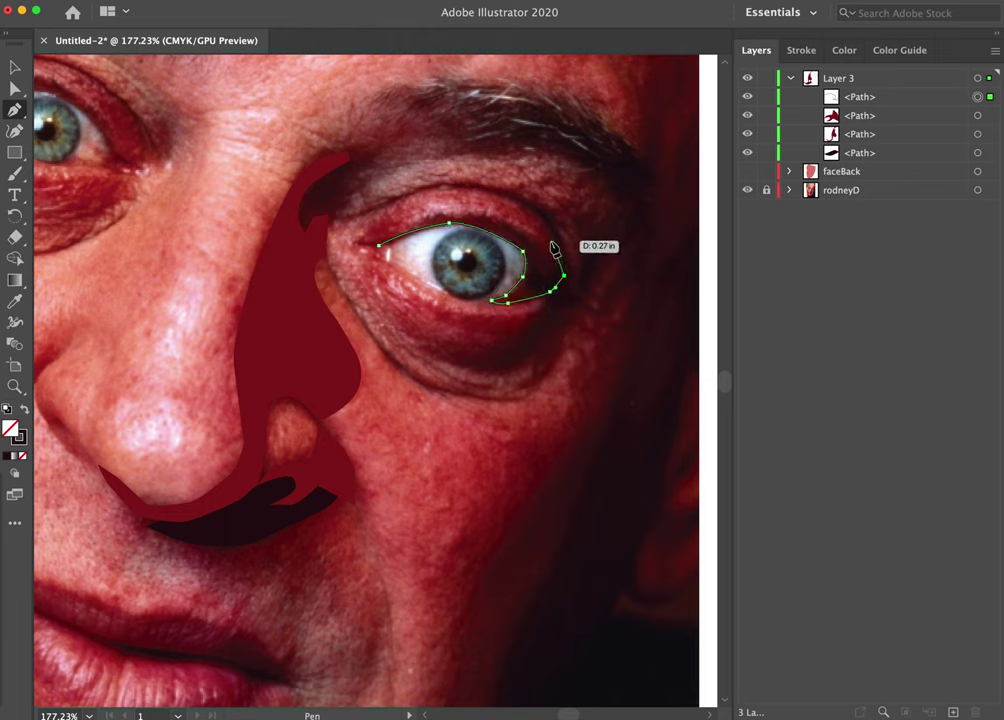
{"action": "left_click_drag", "start_coordinate": [549, 241], "coordinate": [541, 235]}
{"action": "left_click_drag", "start_coordinate": [472, 208], "coordinate": [450, 208]}
{"action": "left_click", "coordinate": [379, 232]}
{"action": "left_click_drag", "start_coordinate": [383, 249], "coordinate": [380, 252]}
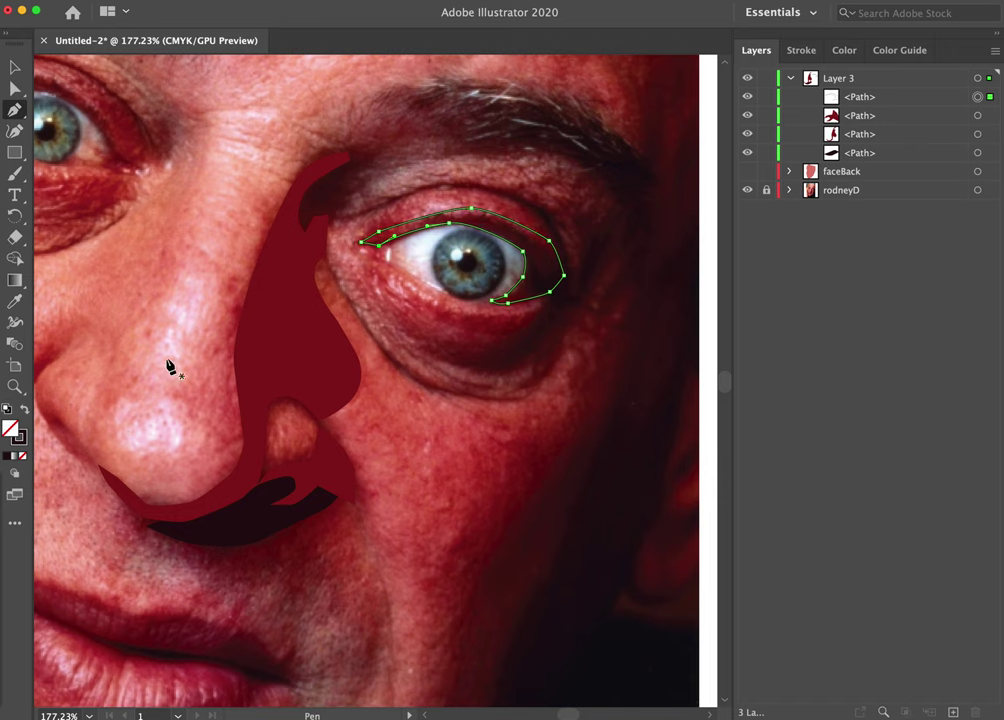
Fill the closed lash shadow shape with a near-black sampled from the photo at the outer eye corner.
{"action": "key", "text": "i"}
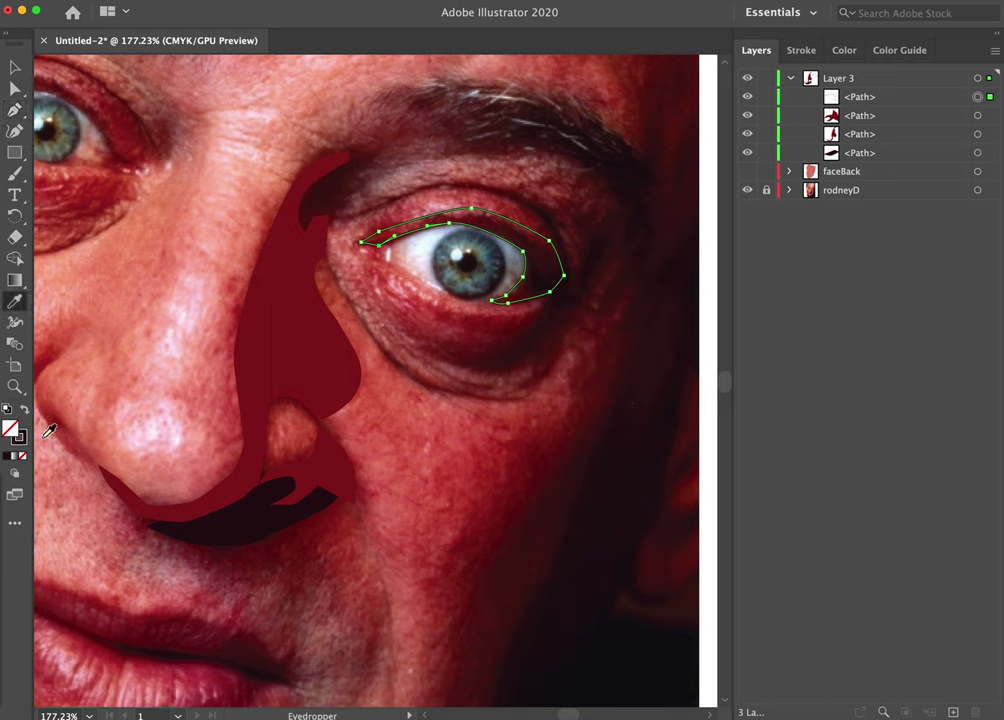
{"action": "left_click", "coordinate": [549, 260]}
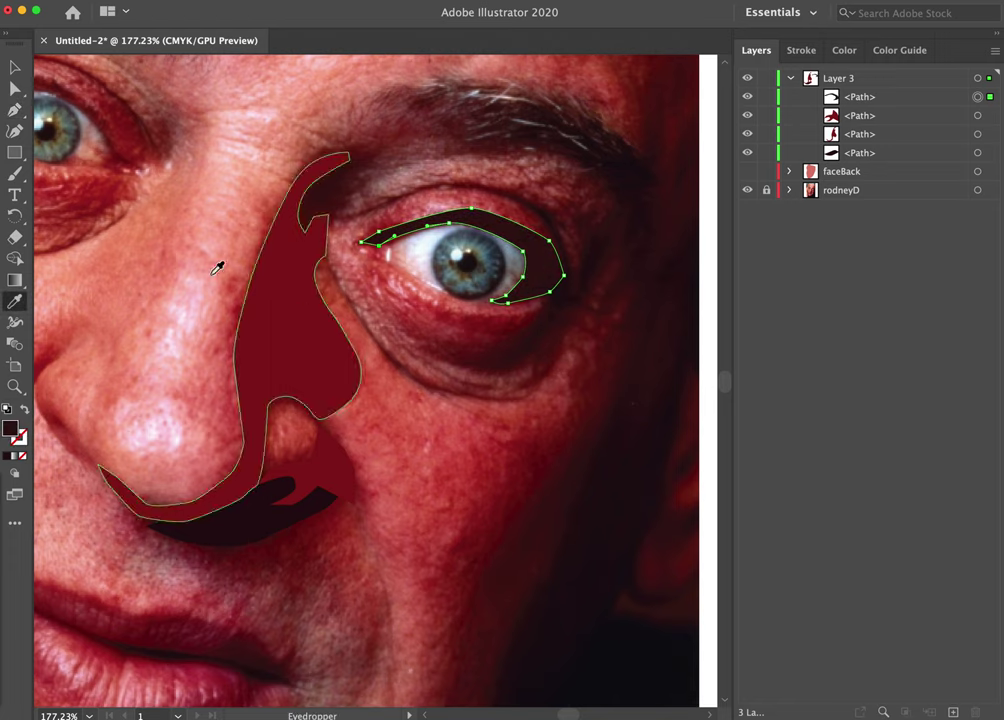
{"action": "left_click", "coordinate": [17, 70]}
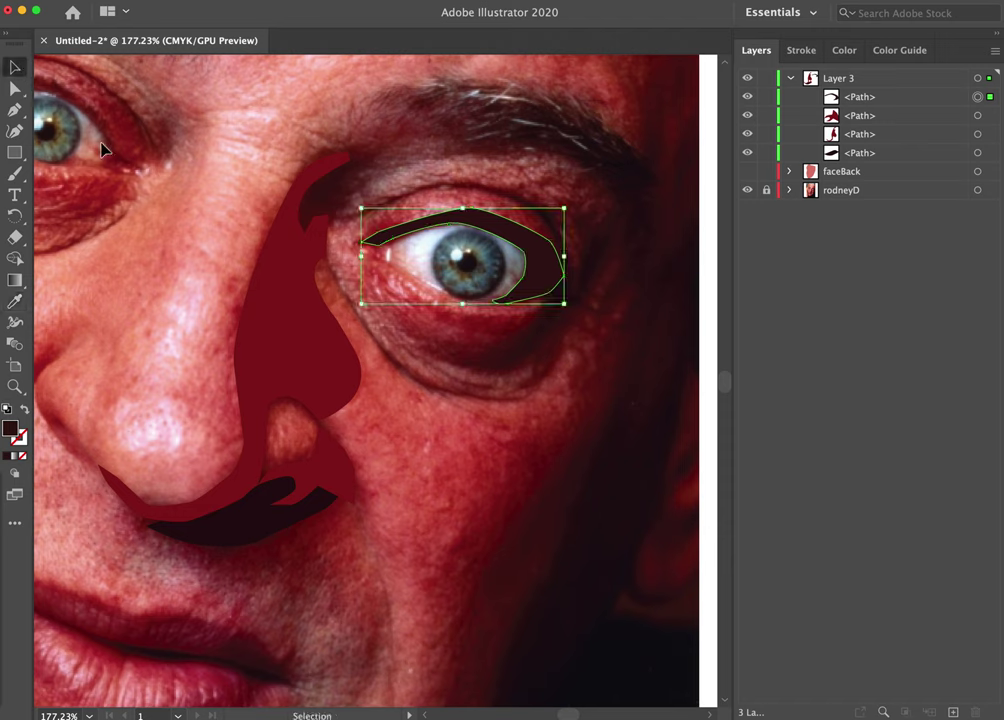
Trace a new outline along the upper eyelid crease with the Pen tool, from beside the nose bridge to the outer eye corner.
{"action": "key", "text": "p"}
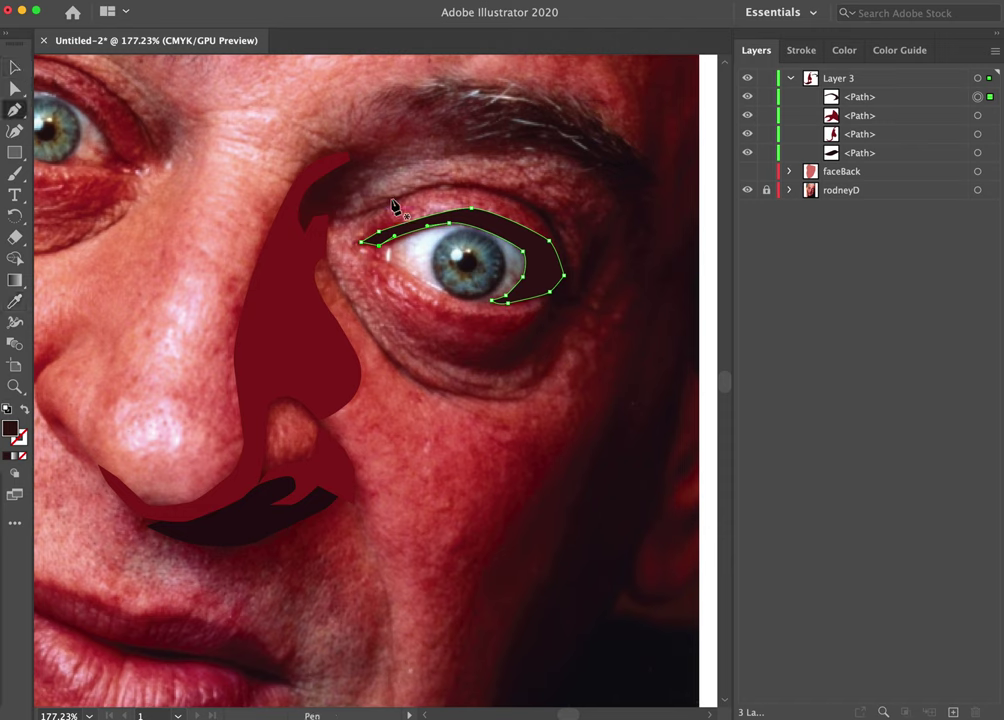
{"action": "left_click", "coordinate": [325, 225]}
{"action": "left_click", "coordinate": [346, 219]}
{"action": "left_click", "coordinate": [368, 213]}
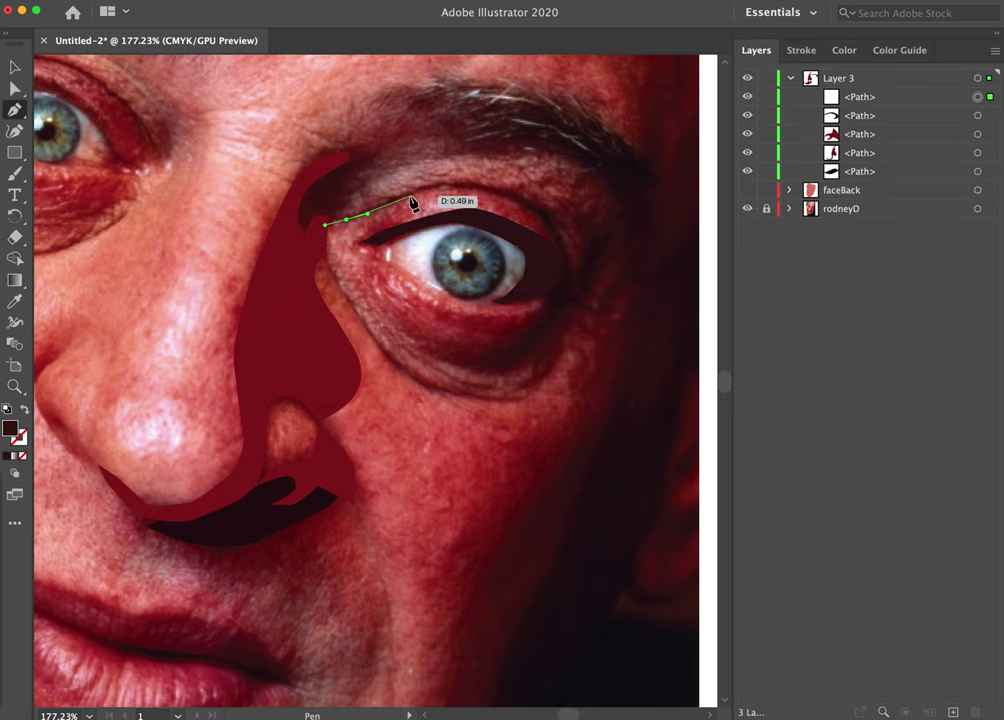
{"action": "left_click", "coordinate": [387, 198]}
{"action": "left_click", "coordinate": [414, 192]}
{"action": "left_click", "coordinate": [442, 187]}
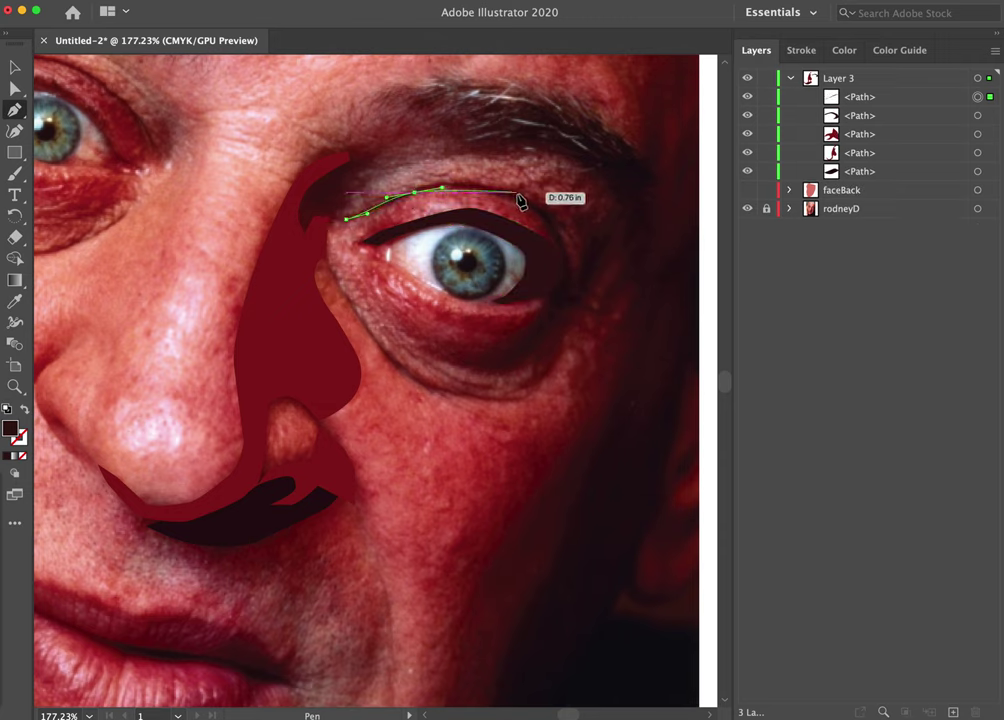
{"action": "left_click_drag", "start_coordinate": [512, 196], "coordinate": [523, 203]}
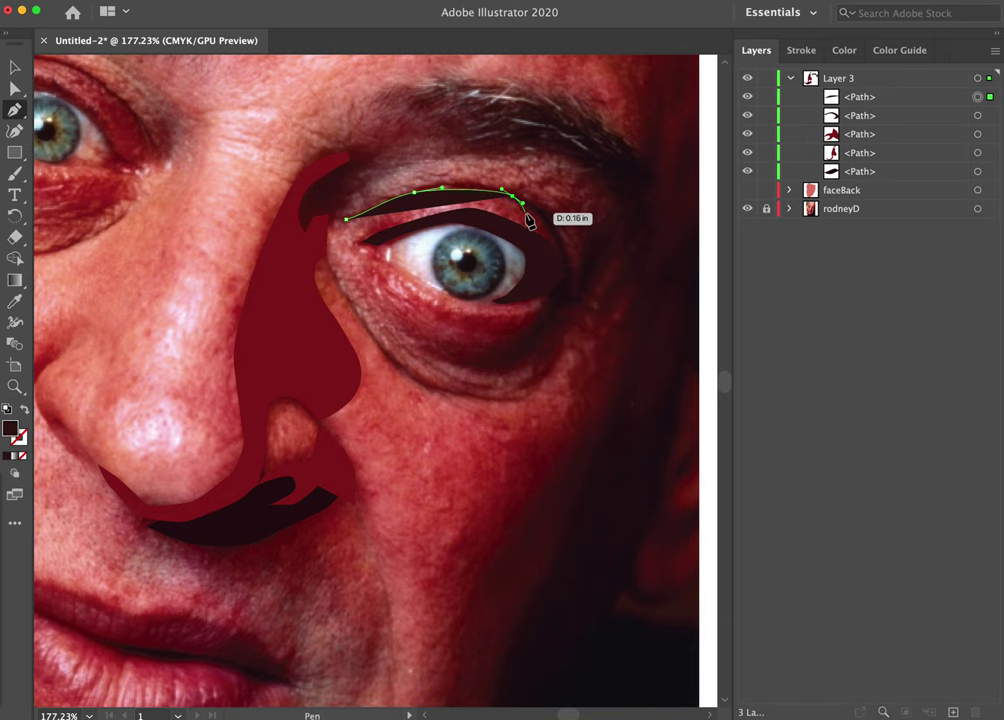
{"action": "left_click_drag", "start_coordinate": [560, 239], "coordinate": [563, 246]}
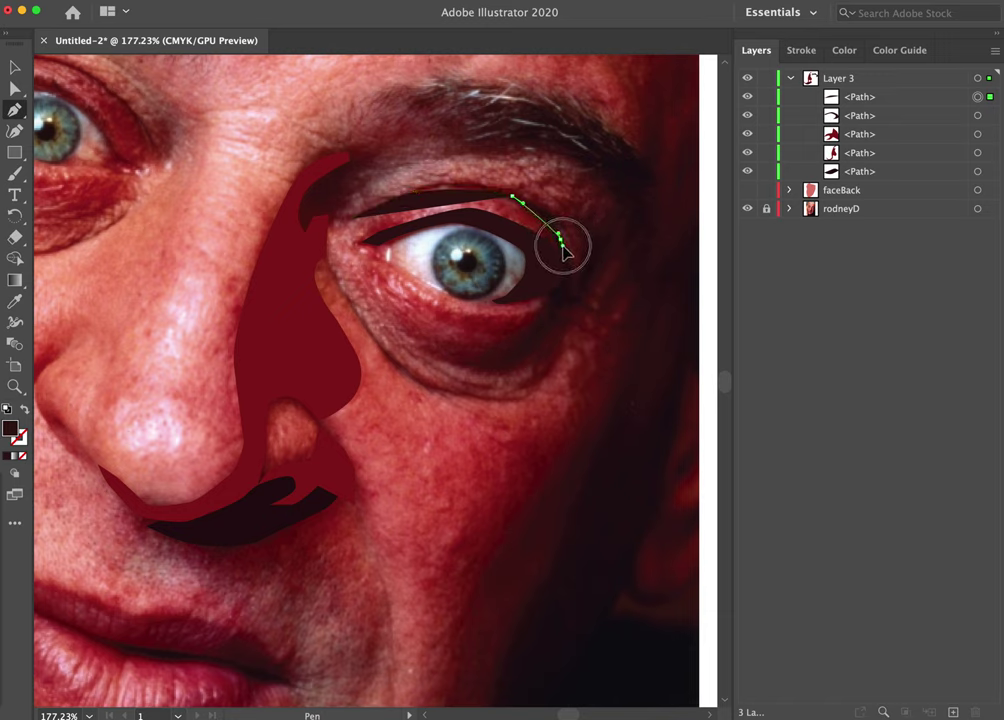
{"action": "left_click", "coordinate": [564, 274]}
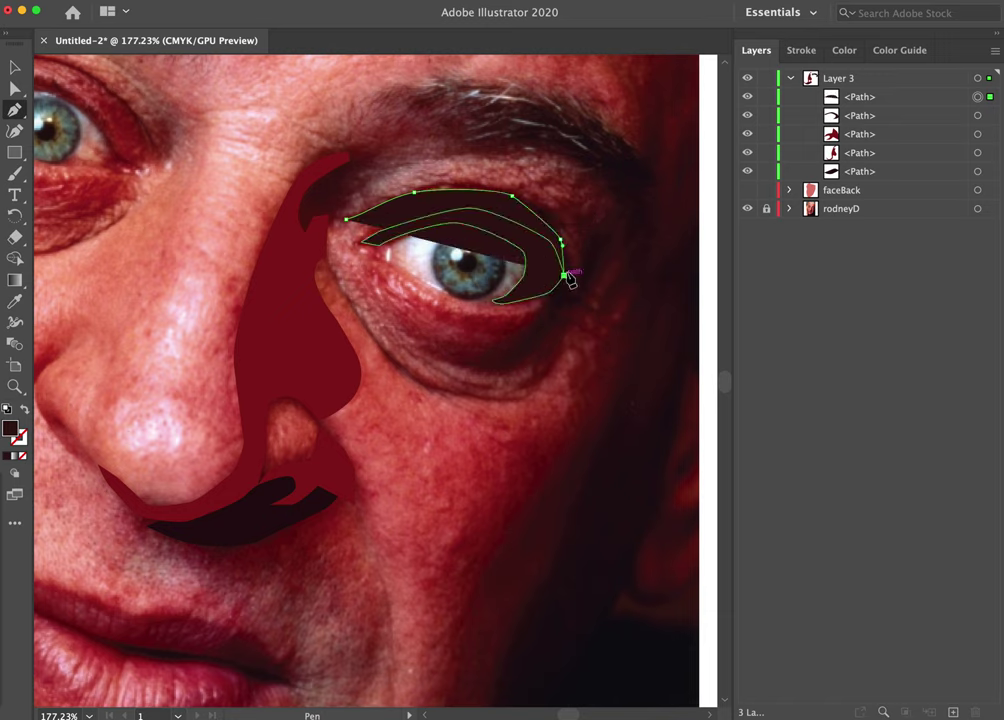
Complete the upper eyelid outline along the lash line back to the nose-bridge side, and fill it with red sampled from the photo.
{"action": "left_click", "coordinate": [25, 411]}
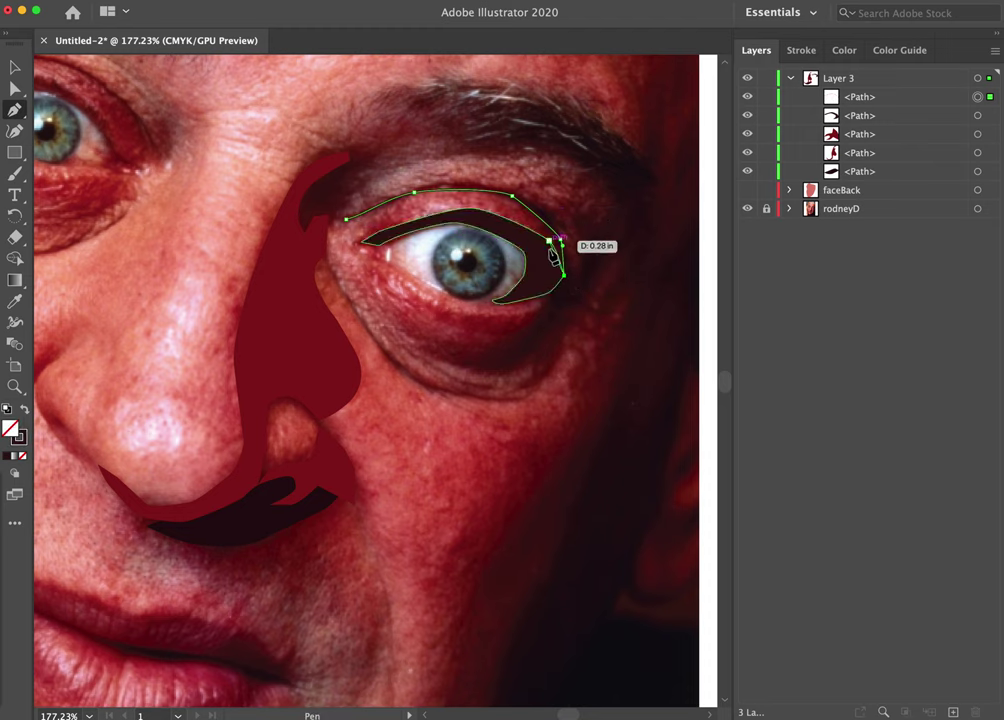
{"action": "left_click_drag", "start_coordinate": [546, 250], "coordinate": [346, 219]}
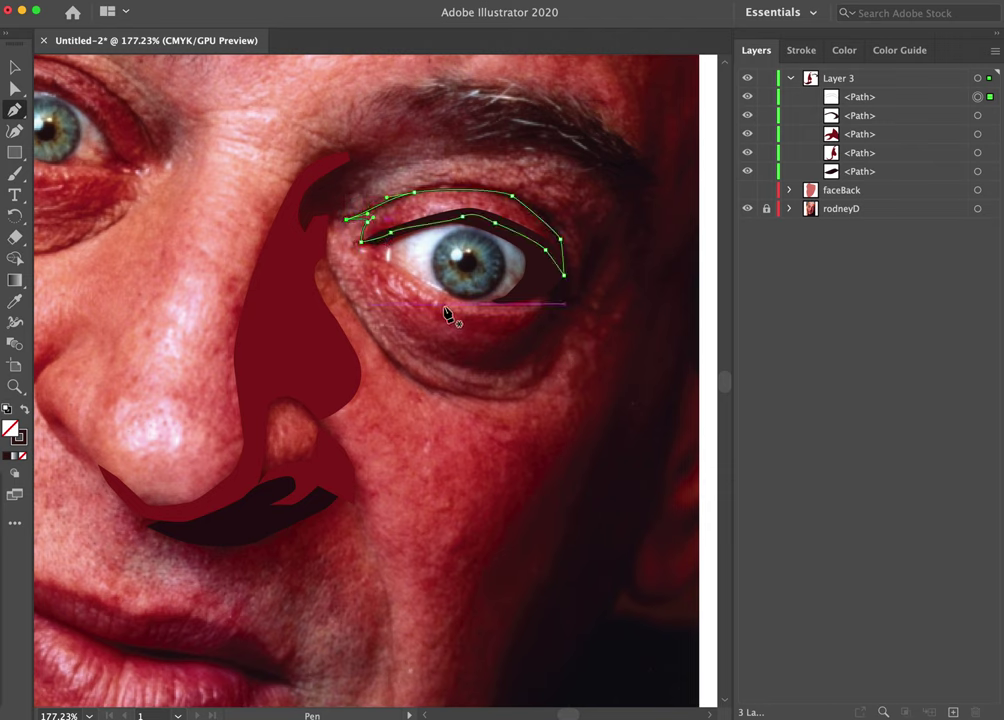
{"action": "key", "text": "i"}
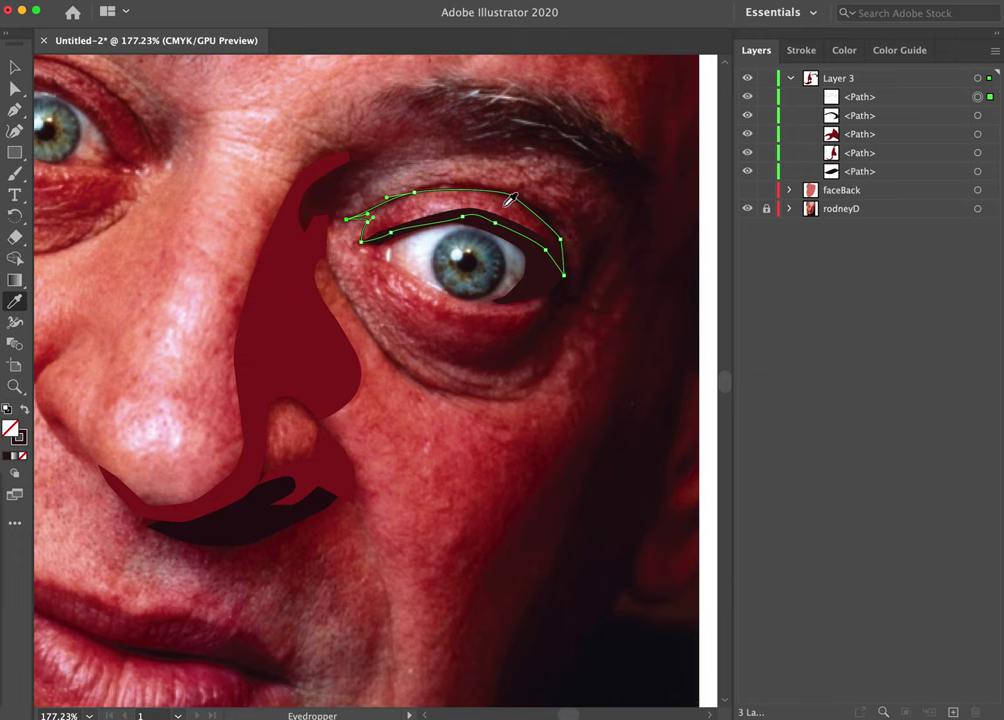
{"action": "left_click", "coordinate": [318, 175]}
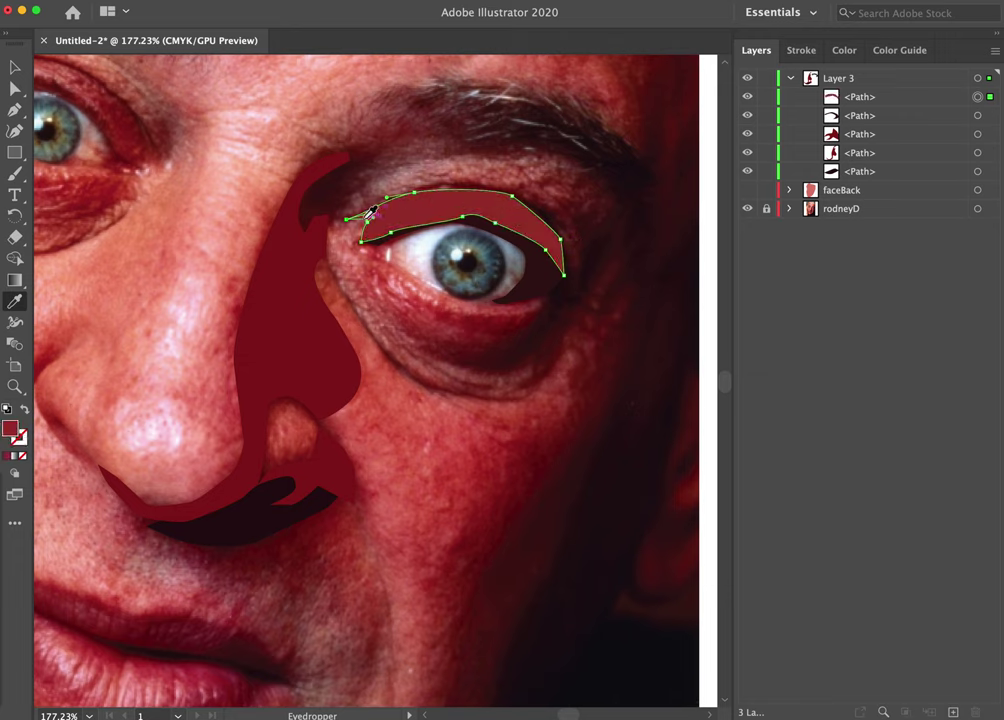
Trace a small closed highlight on the upper eyelid with the Pen tool, and fill it with light pink sampled from the photo.
{"action": "left_click", "coordinate": [25, 410]}
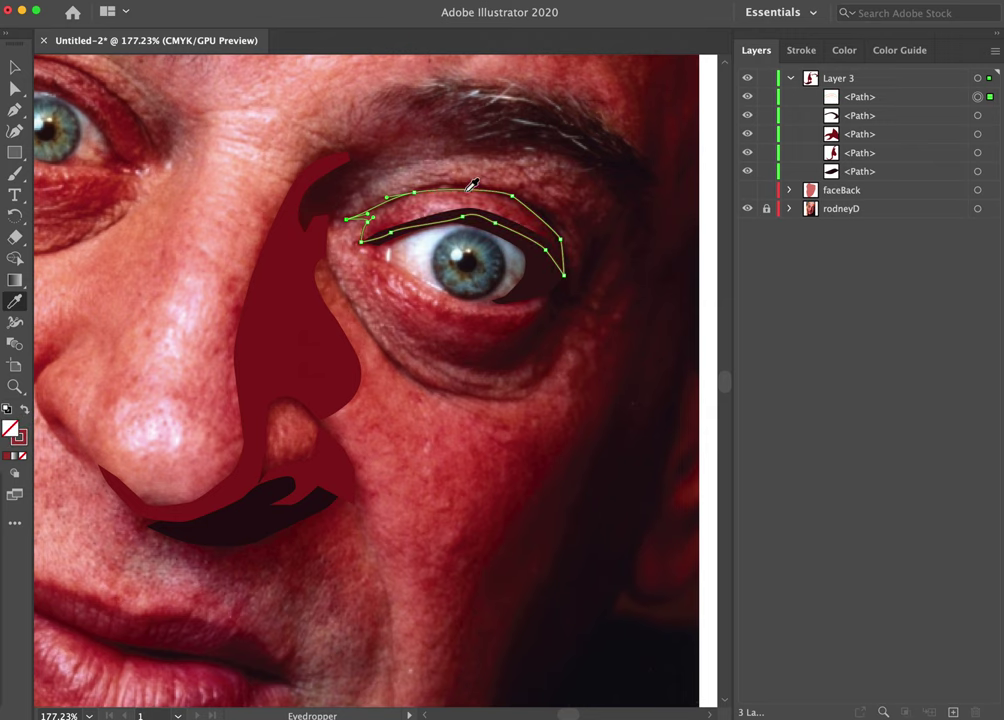
{"action": "left_click", "coordinate": [15, 110]}
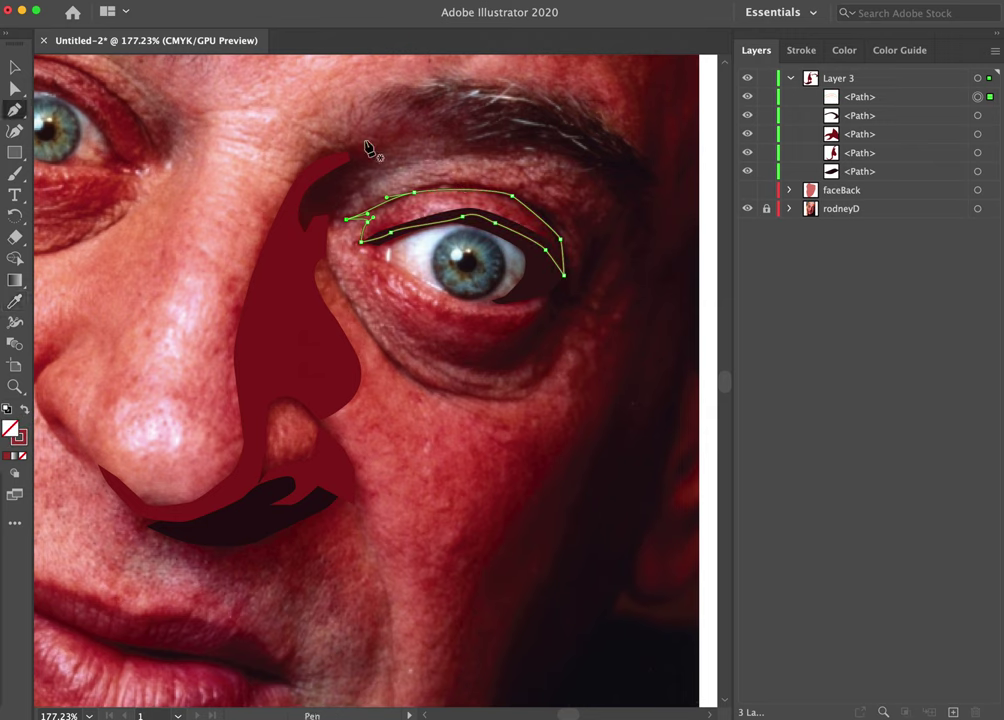
{"action": "left_click", "coordinate": [450, 208]}
{"action": "left_click_drag", "start_coordinate": [425, 198], "coordinate": [421, 201]}
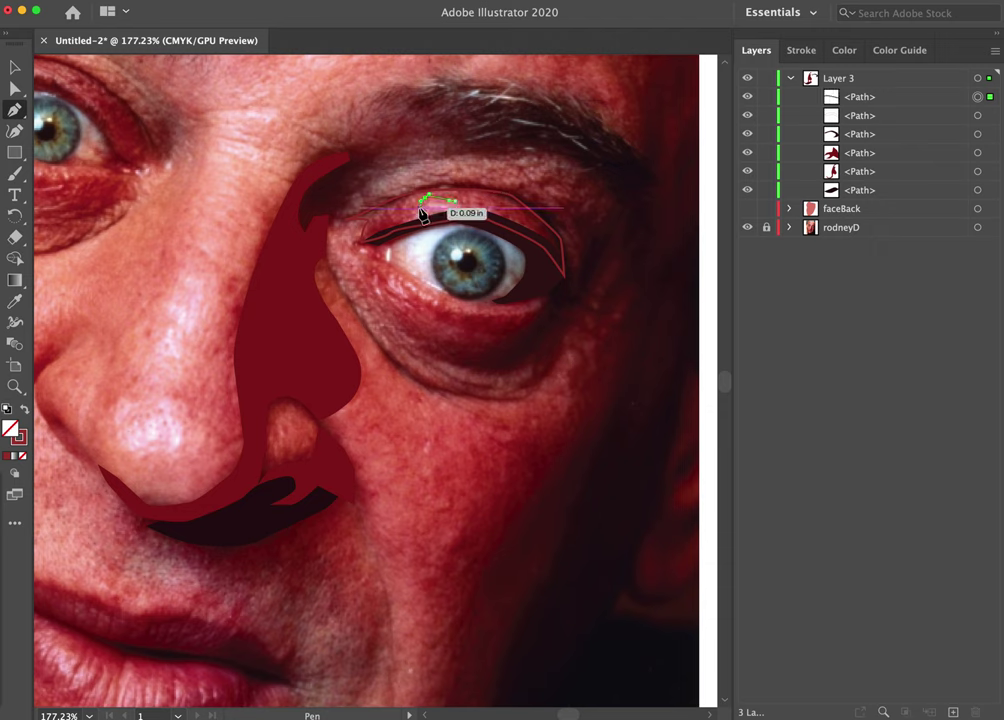
{"action": "left_click", "coordinate": [418, 208]}
{"action": "left_click", "coordinate": [407, 217]}
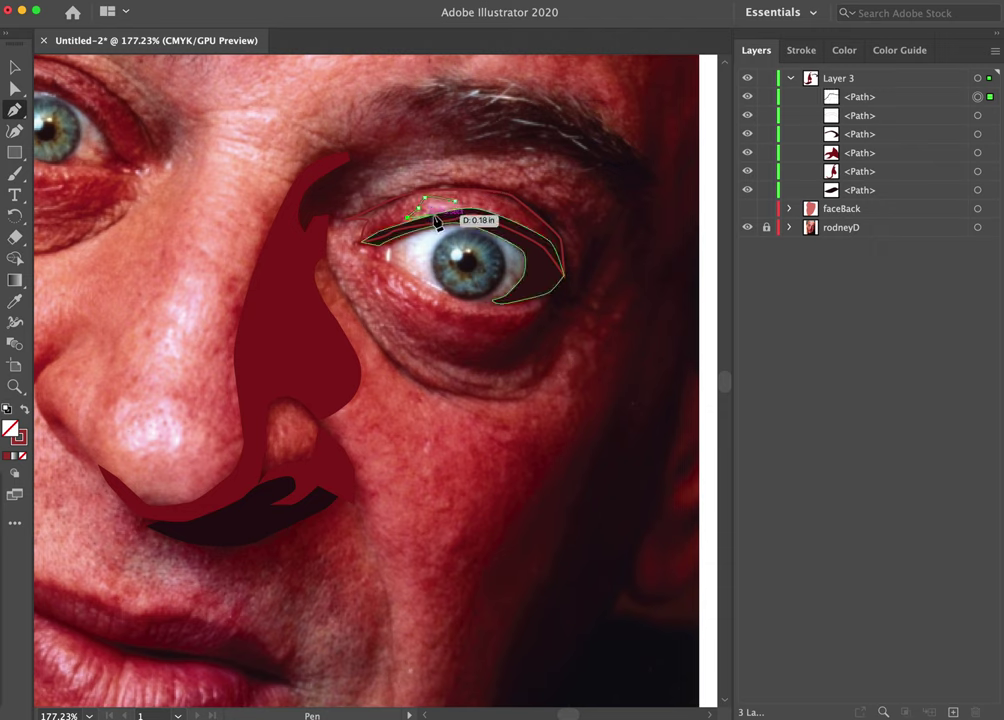
{"action": "left_click_drag", "start_coordinate": [470, 209], "coordinate": [472, 215]}
{"action": "left_click", "coordinate": [470, 208]}
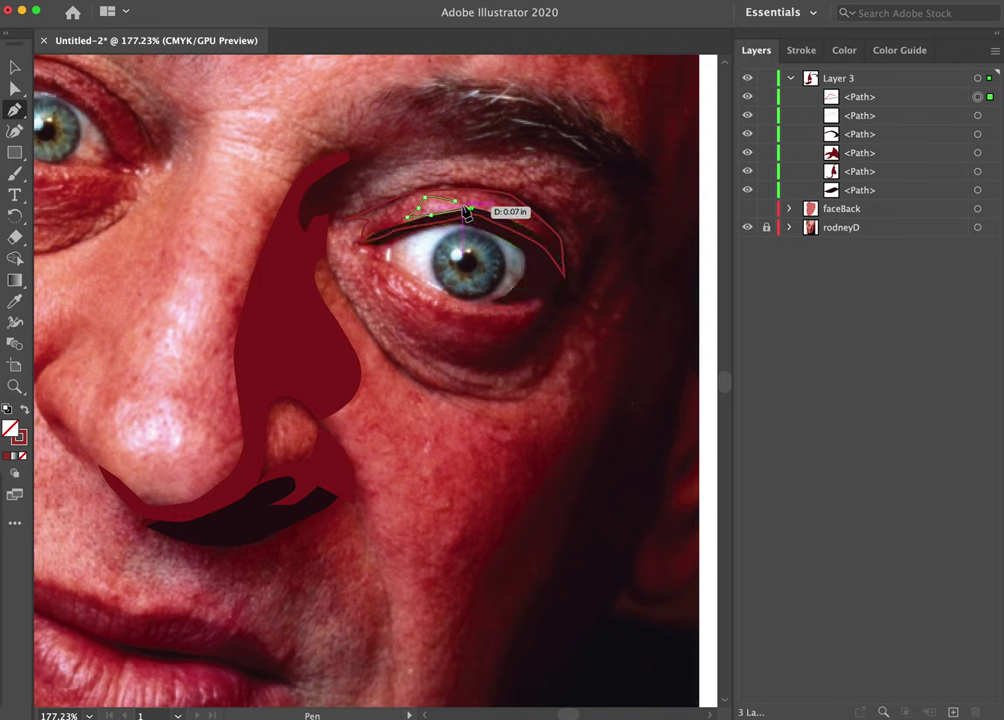
{"action": "left_click", "coordinate": [455, 201]}
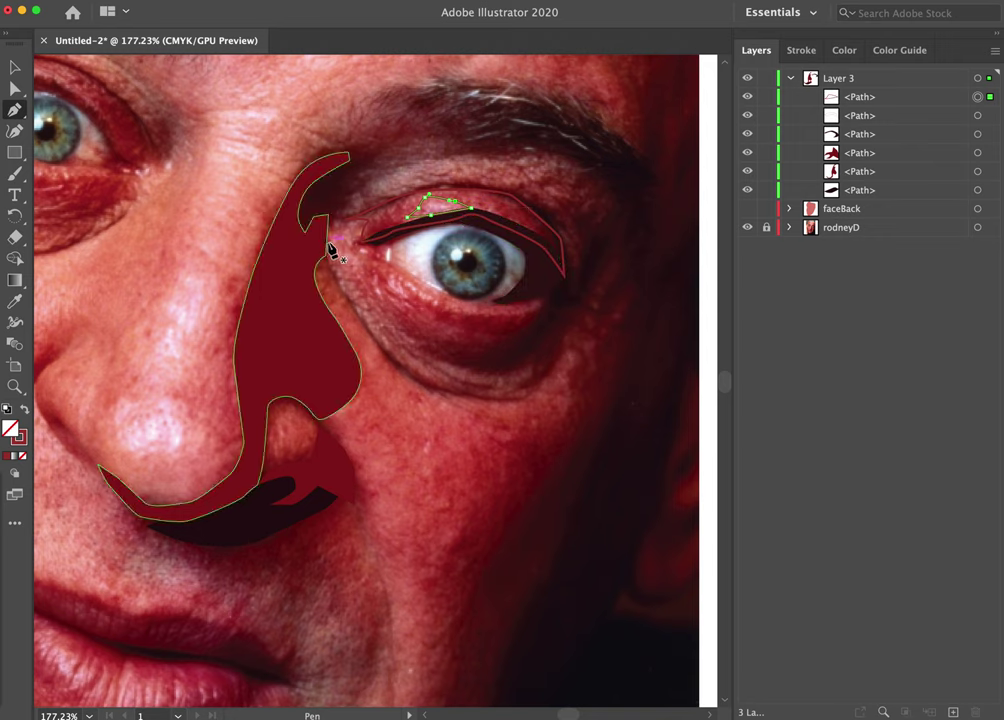
{"action": "key", "text": "i"}
{"action": "left_click", "coordinate": [443, 205]}
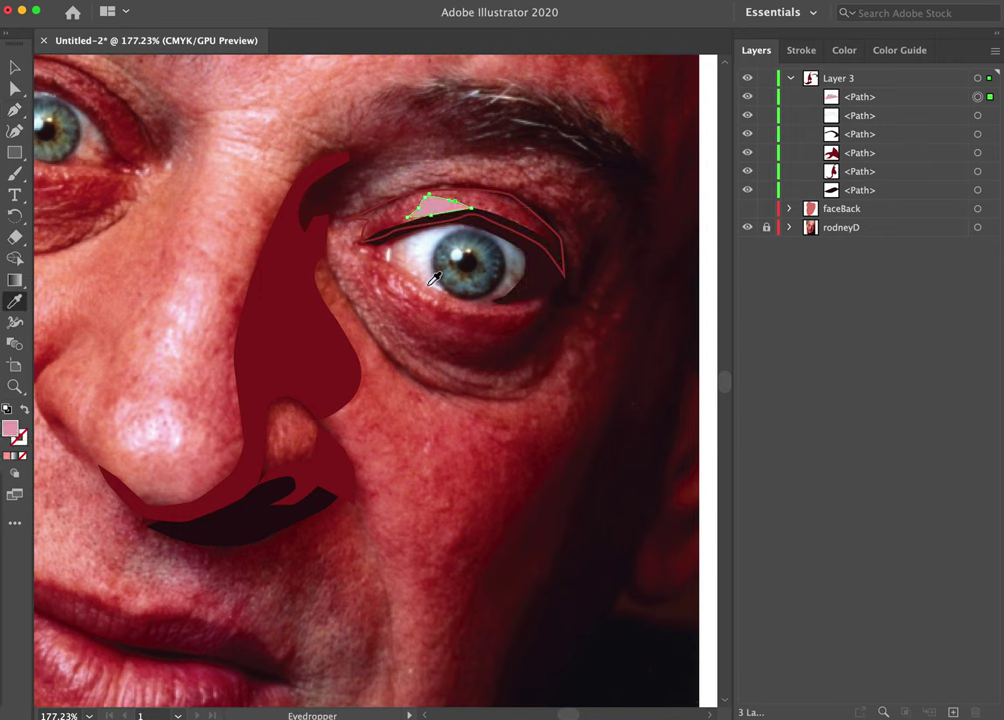
Move the upper eyelid path beneath the lash shadow path in the Layer 3 stacking order.
{"action": "left_click", "coordinate": [15, 69]}
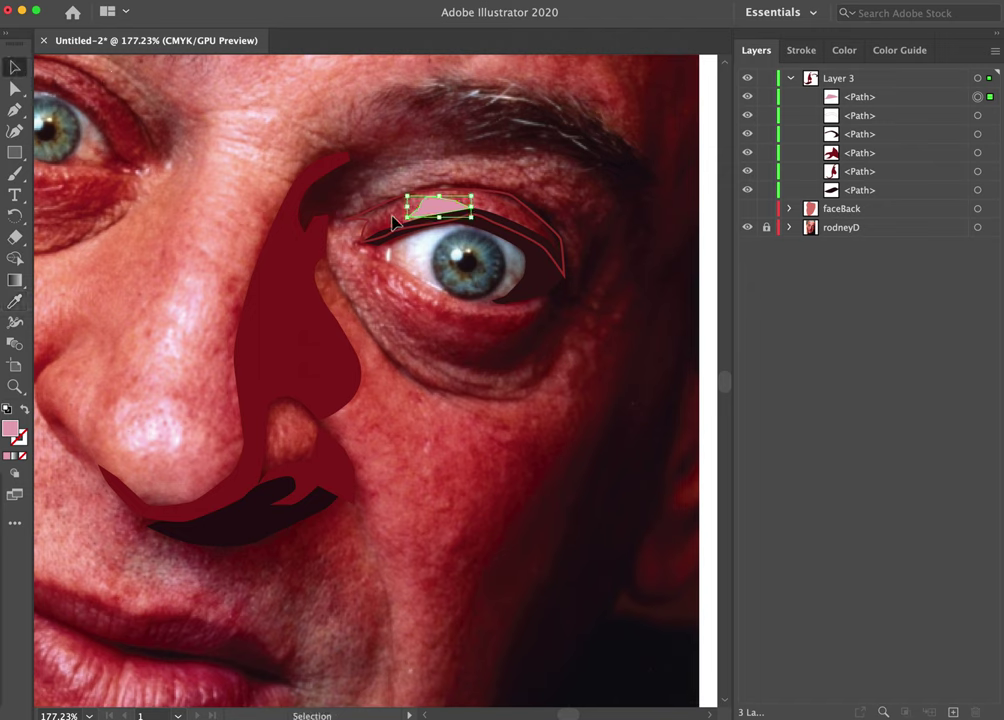
{"action": "left_click", "coordinate": [379, 213]}
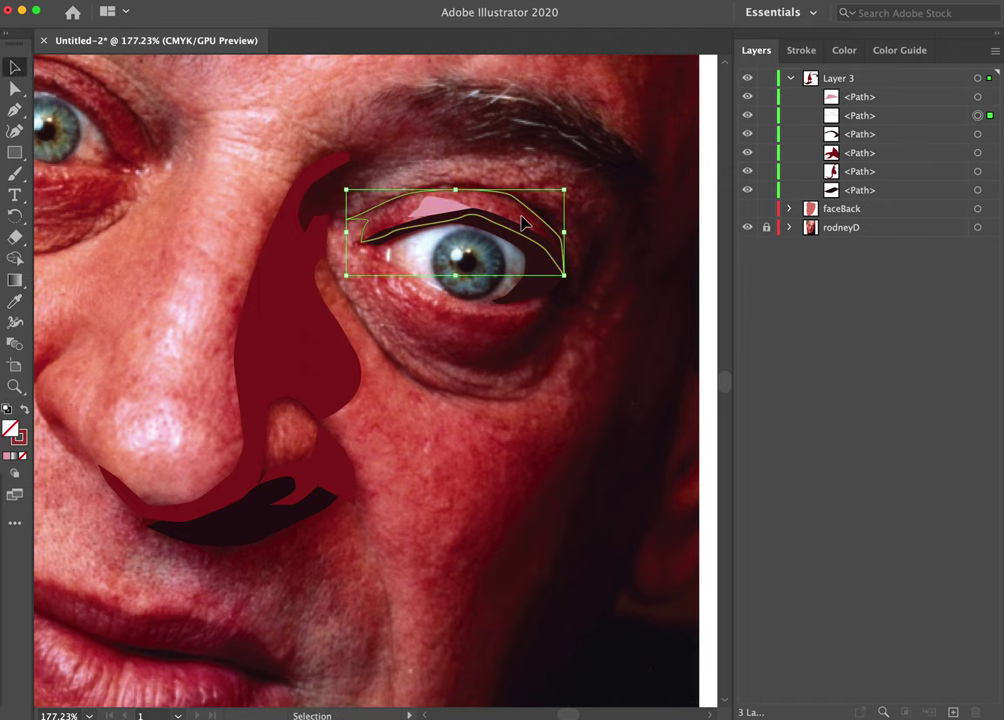
{"action": "left_click_drag", "start_coordinate": [523, 222], "coordinate": [551, 253]}
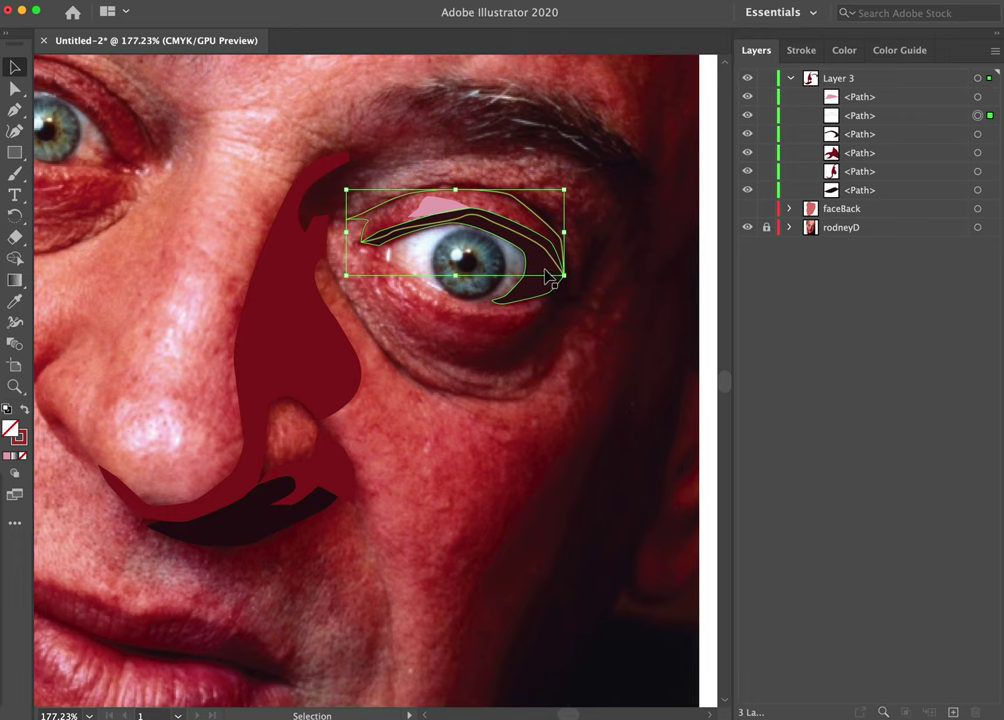
{"action": "left_click_drag", "start_coordinate": [543, 275], "coordinate": [513, 226]}
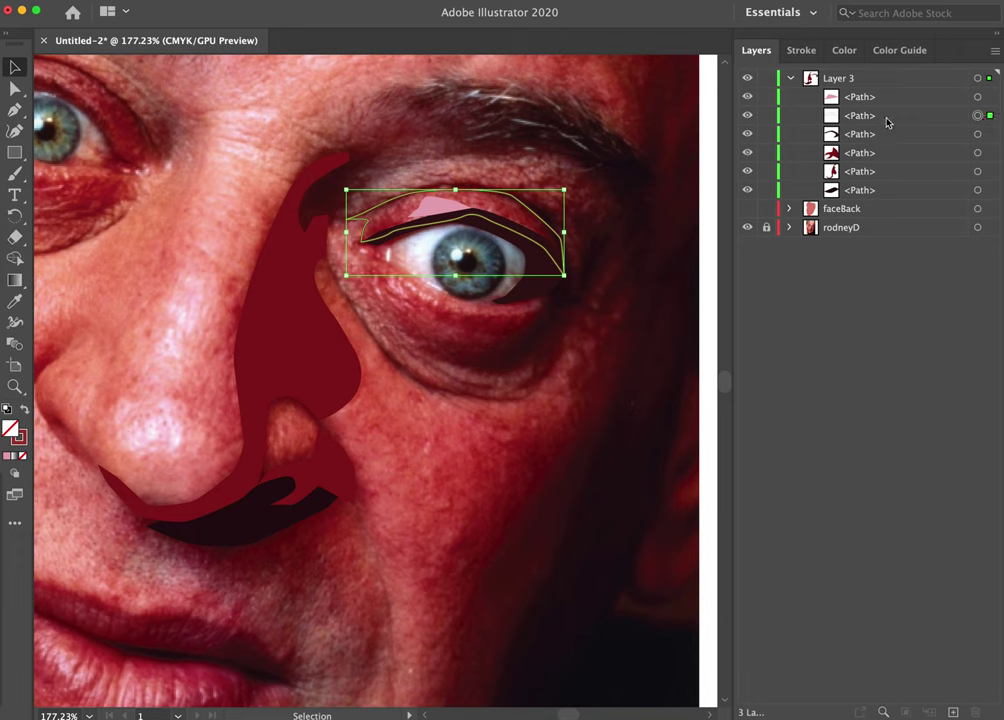
{"action": "left_click_drag", "start_coordinate": [886, 121], "coordinate": [880, 148]}
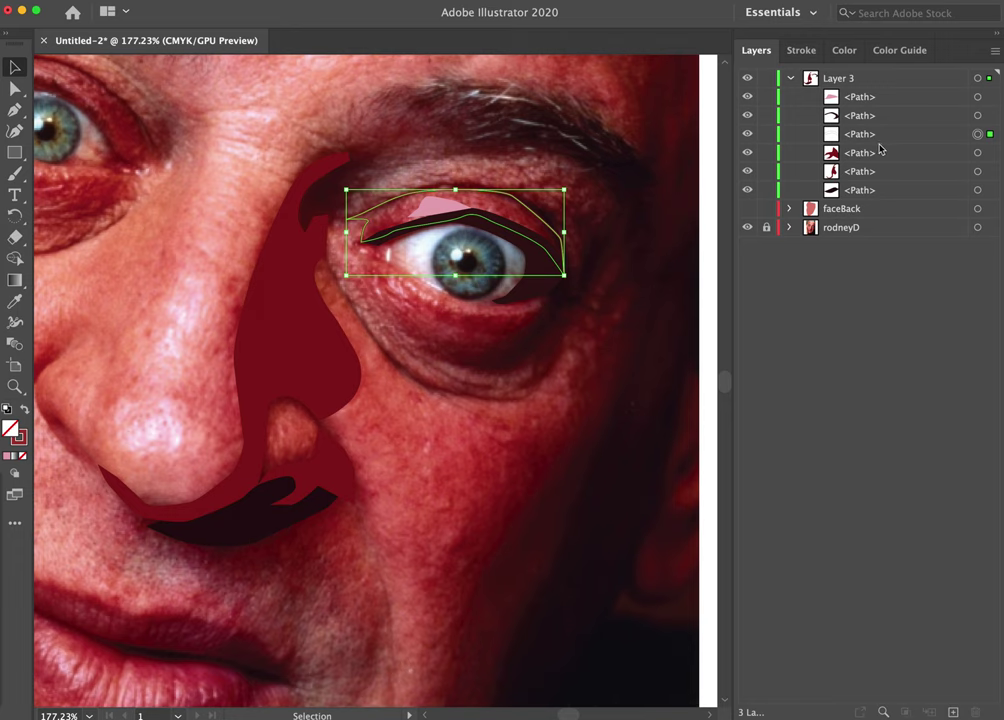
Swap the upper eyelid shape's red from stroke back to fill, and deselect it.
{"action": "left_click", "coordinate": [632, 320]}
{"action": "left_click", "coordinate": [524, 228]}
{"action": "left_click", "coordinate": [26, 413]}
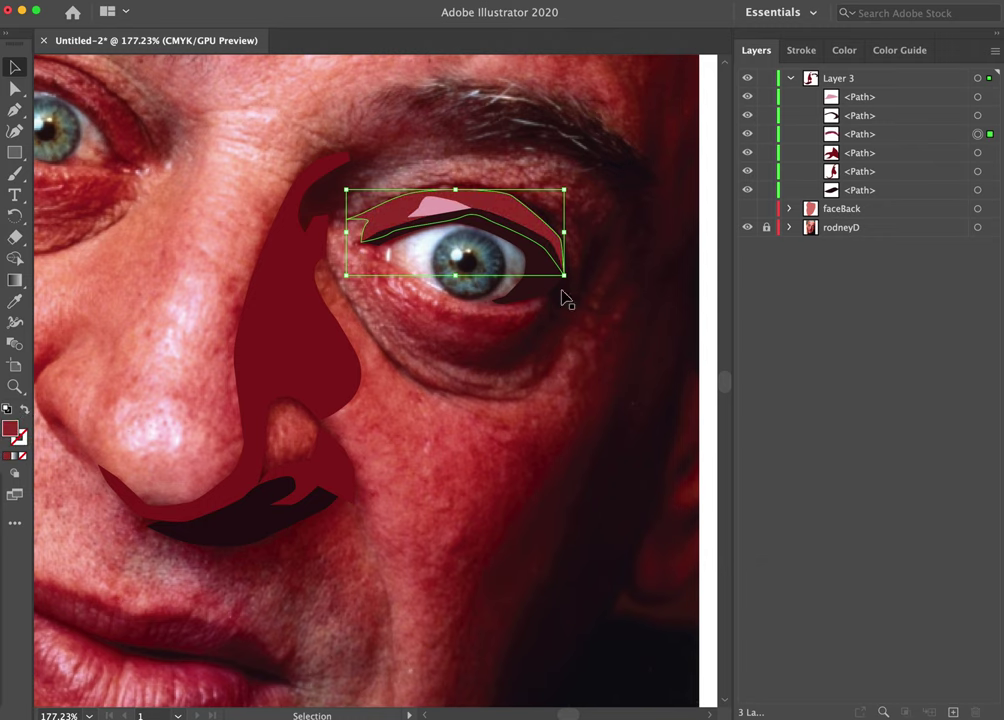
{"action": "left_click", "coordinate": [565, 352]}
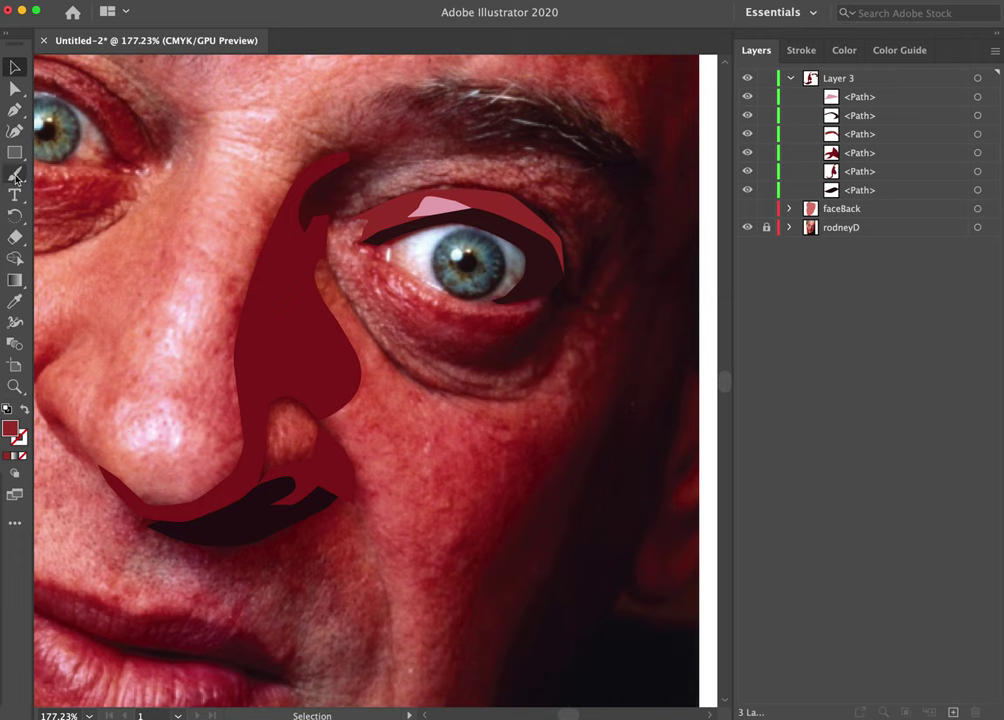
Trace the upper edge of the lower eyelid shadow with the Pen tool, from the outer eye corner to below the inner corner.
{"action": "left_click", "coordinate": [14, 111]}
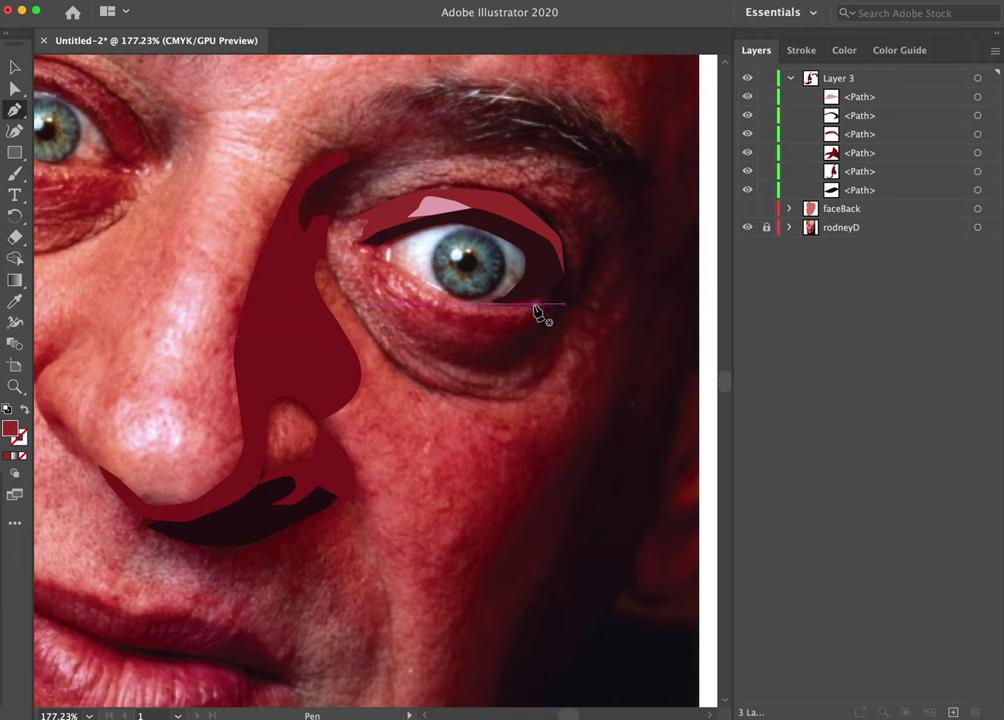
{"action": "left_click_drag", "start_coordinate": [543, 304], "coordinate": [464, 311]}
{"action": "left_click", "coordinate": [429, 295]}
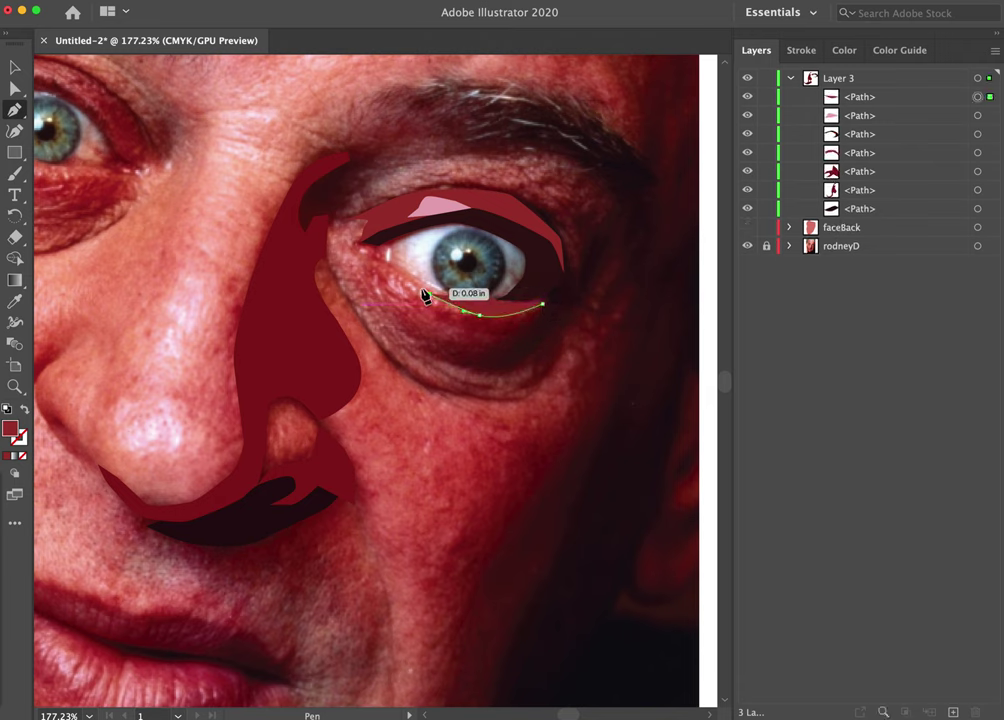
{"action": "left_click", "coordinate": [408, 283]}
{"action": "left_click", "coordinate": [403, 291]}
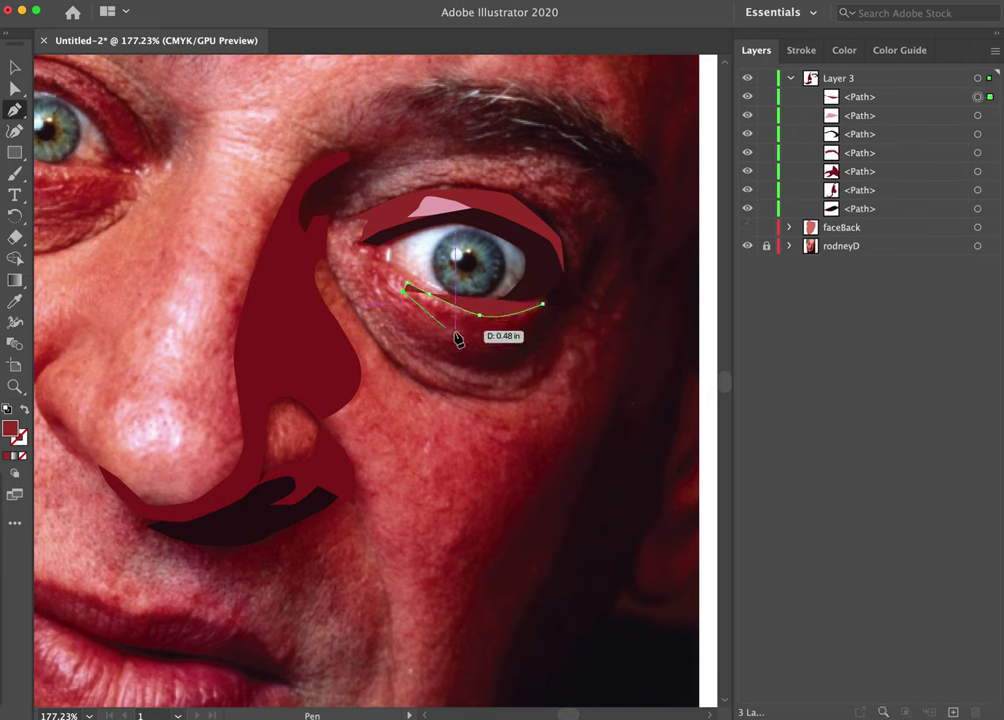
Outline the narrow notch on the shadow's nose side, and continue along the eye bag's lower edge to below the iris.
{"action": "left_click", "coordinate": [462, 325]}
{"action": "left_click", "coordinate": [458, 336]}
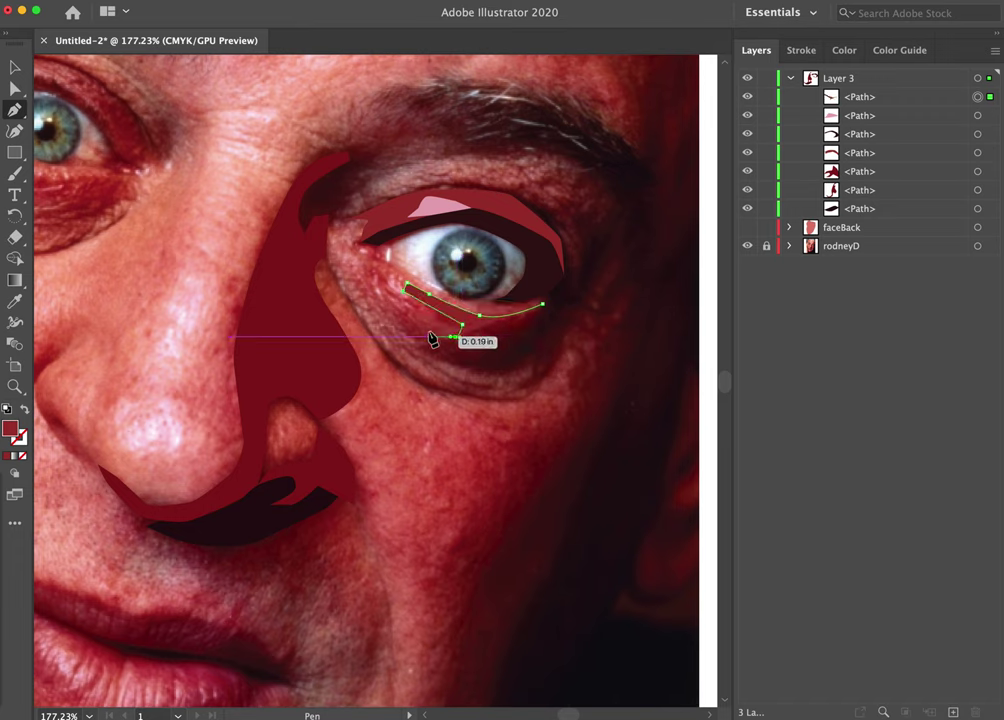
{"action": "left_click", "coordinate": [416, 322]}
{"action": "left_click", "coordinate": [392, 310]}
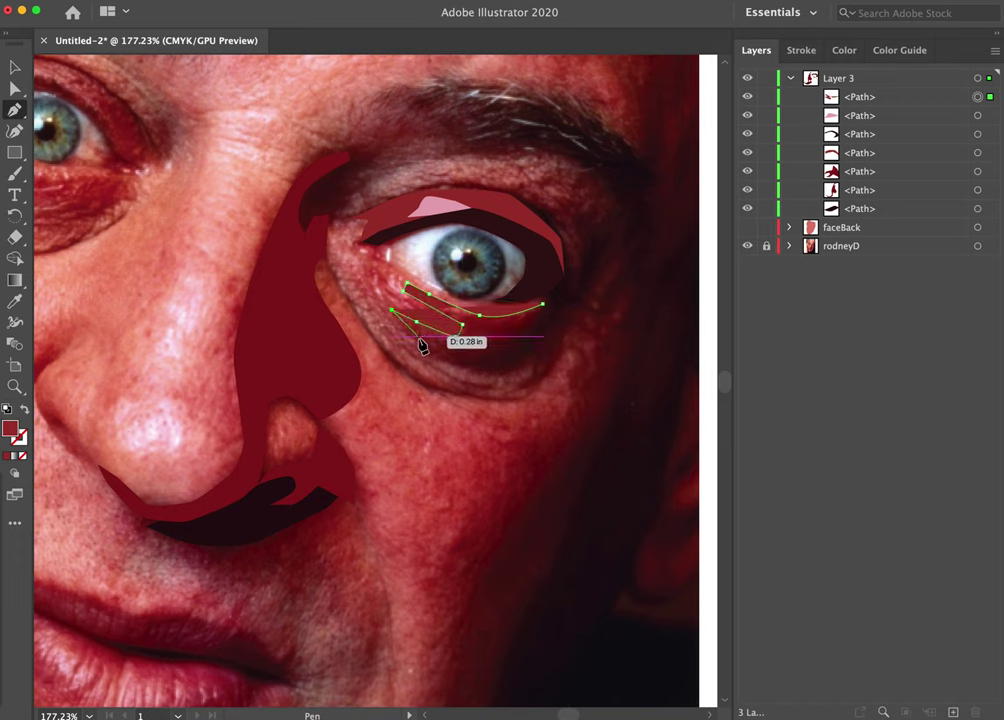
{"action": "left_click_drag", "start_coordinate": [417, 343], "coordinate": [501, 372]}
{"action": "left_click_drag", "start_coordinate": [559, 337], "coordinate": [561, 319]}
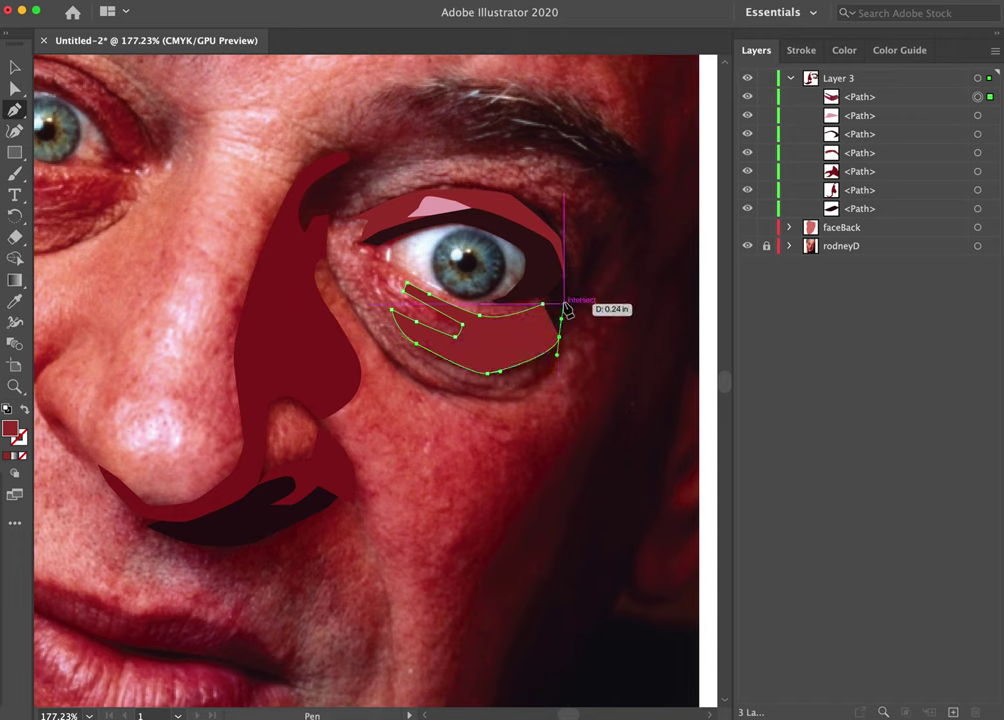
{"action": "left_click_drag", "start_coordinate": [567, 310], "coordinate": [565, 310]}
{"action": "key", "text": "super"}
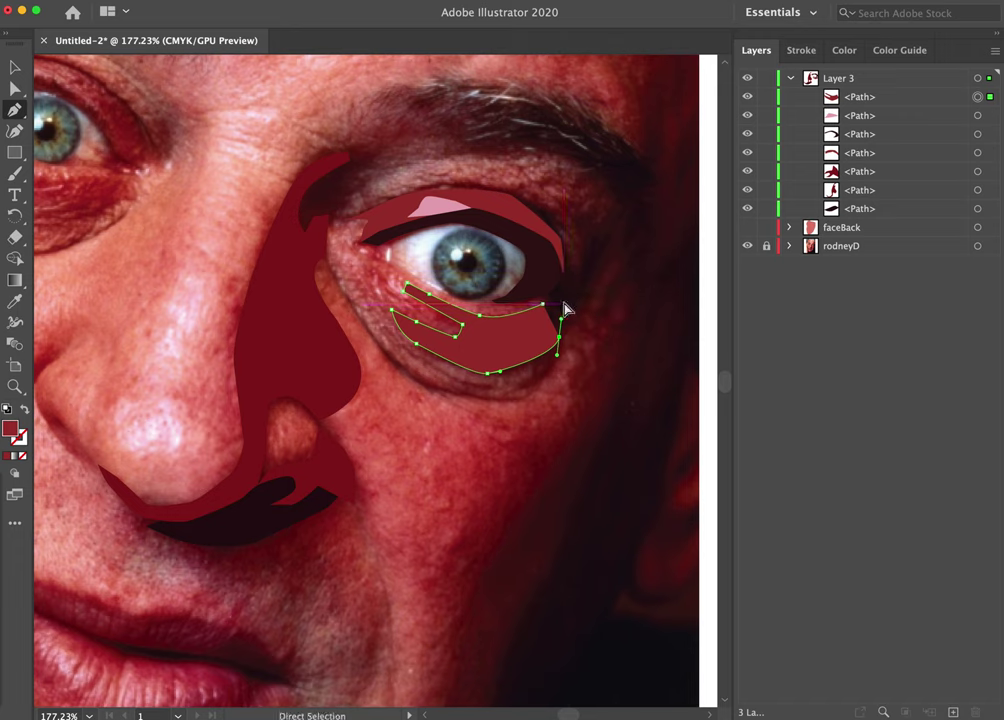
{"action": "key", "text": "super+z"}
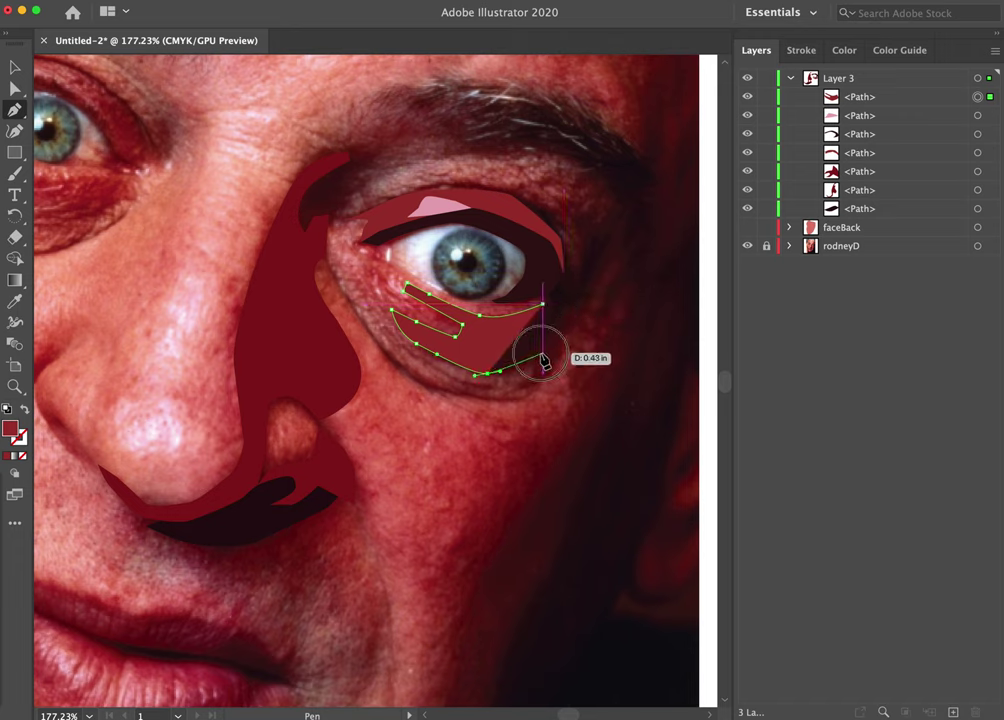
Continue the lower eyelid shadow outline around the outer eye corner, and close it at its starting point.
{"action": "left_click_drag", "start_coordinate": [545, 360], "coordinate": [549, 347]}
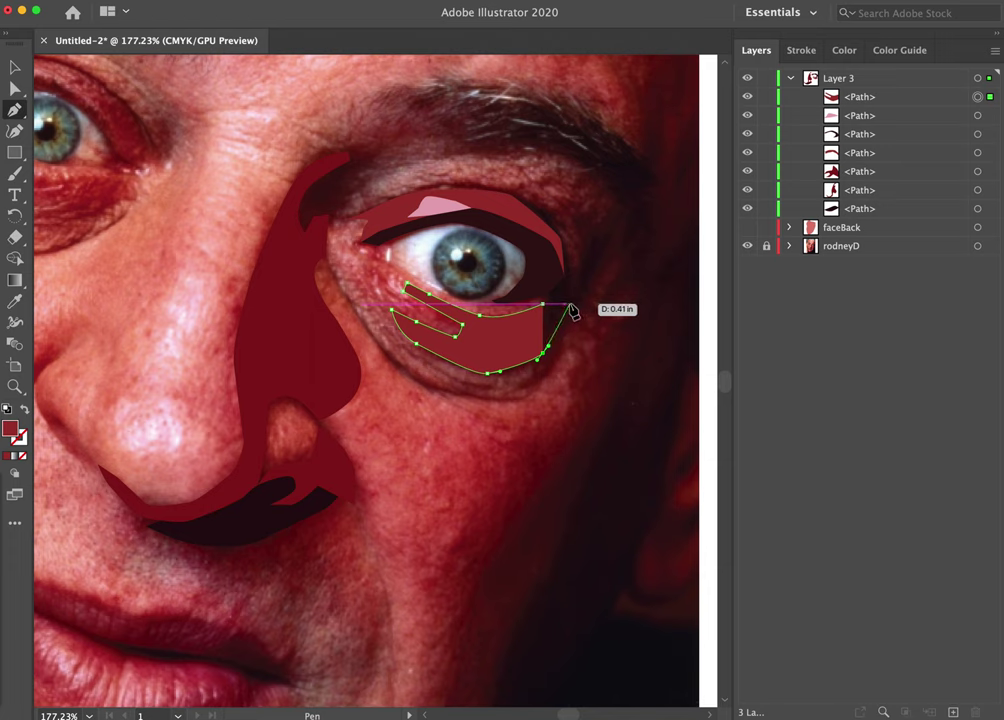
{"action": "left_click", "coordinate": [569, 305]}
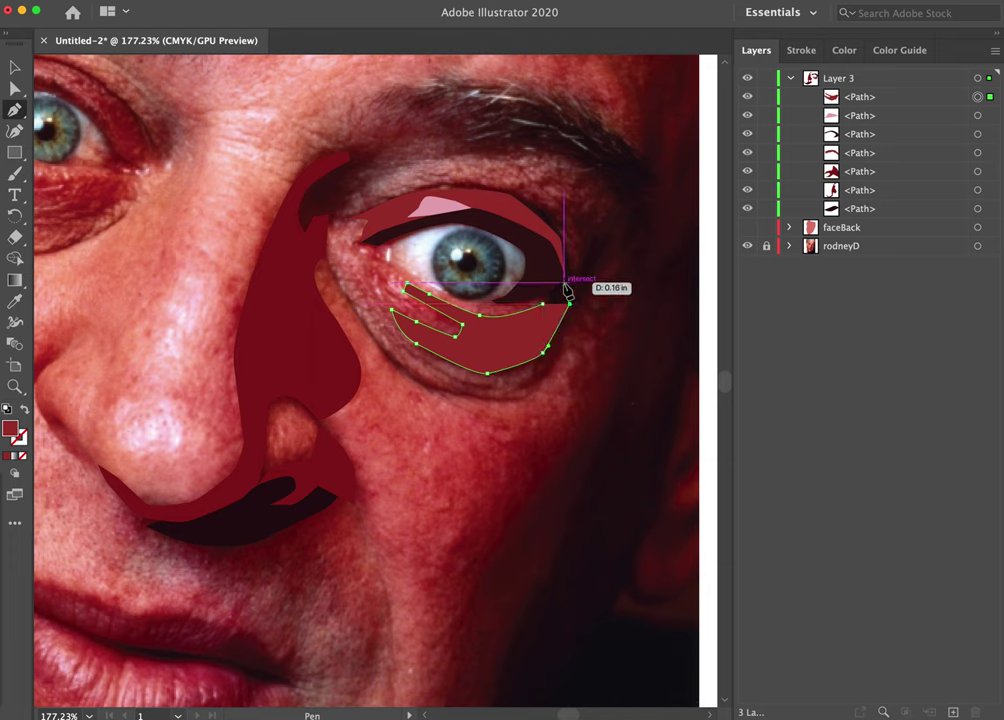
{"action": "left_click", "coordinate": [565, 286]}
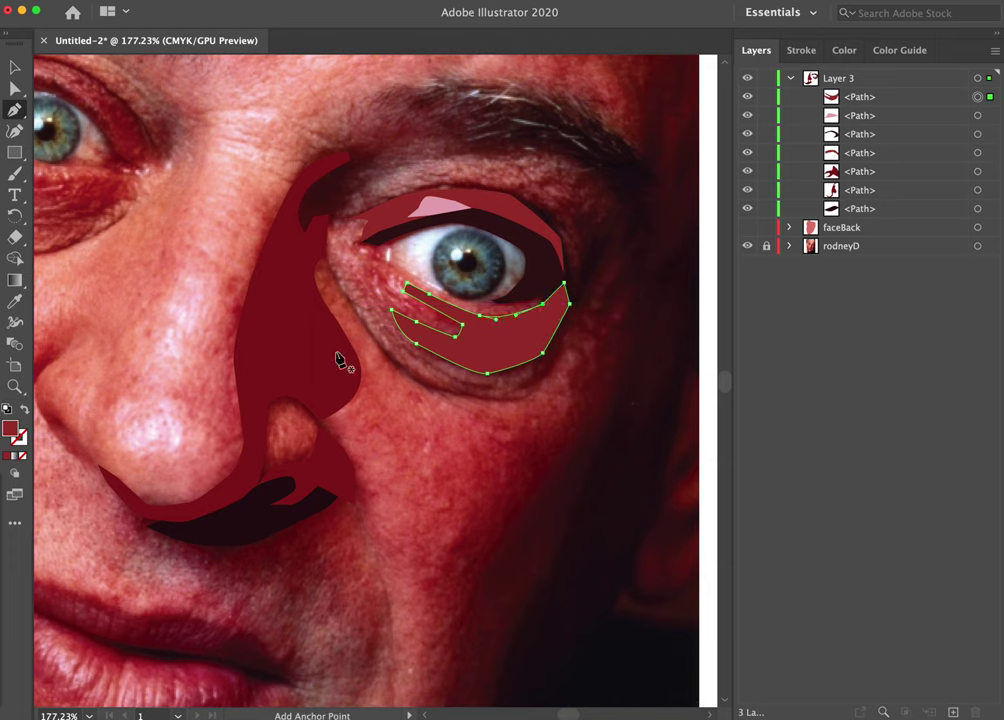
Fill the closed lower eyelid shadow with a very dark red sampled from the photo.
{"action": "left_click", "coordinate": [27, 410]}
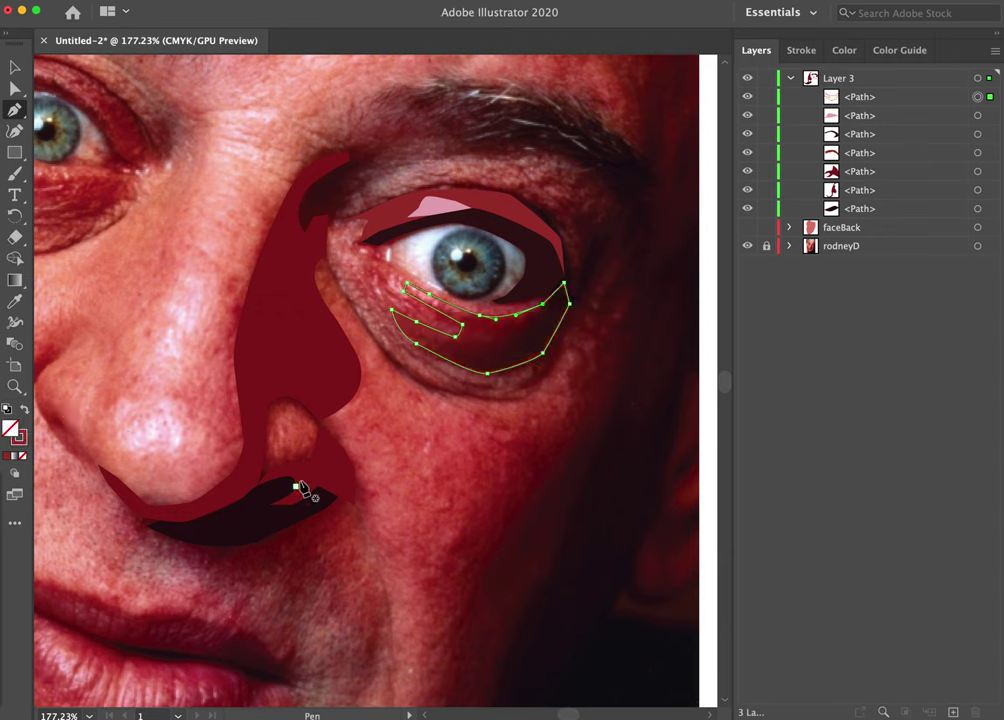
{"action": "key", "text": "i"}
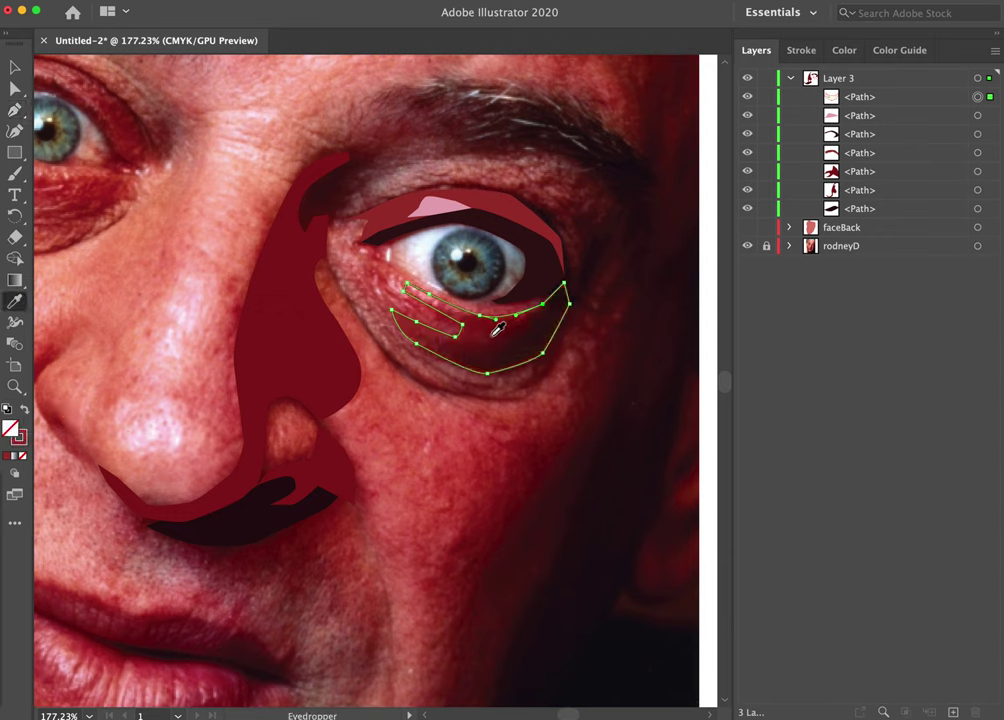
{"action": "left_click", "coordinate": [569, 320]}
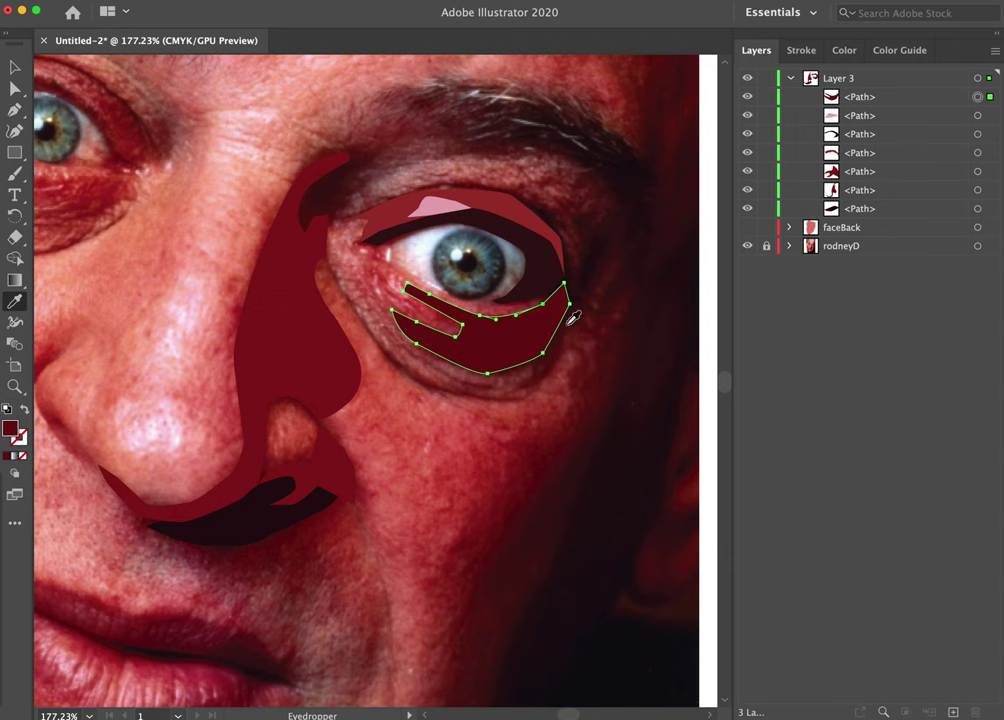
Reduce the lower eyelid shadow to an outline, and trace a darker shadow's inner edge from the outer eye corner to below the iris.
{"action": "left_click", "coordinate": [27, 410]}
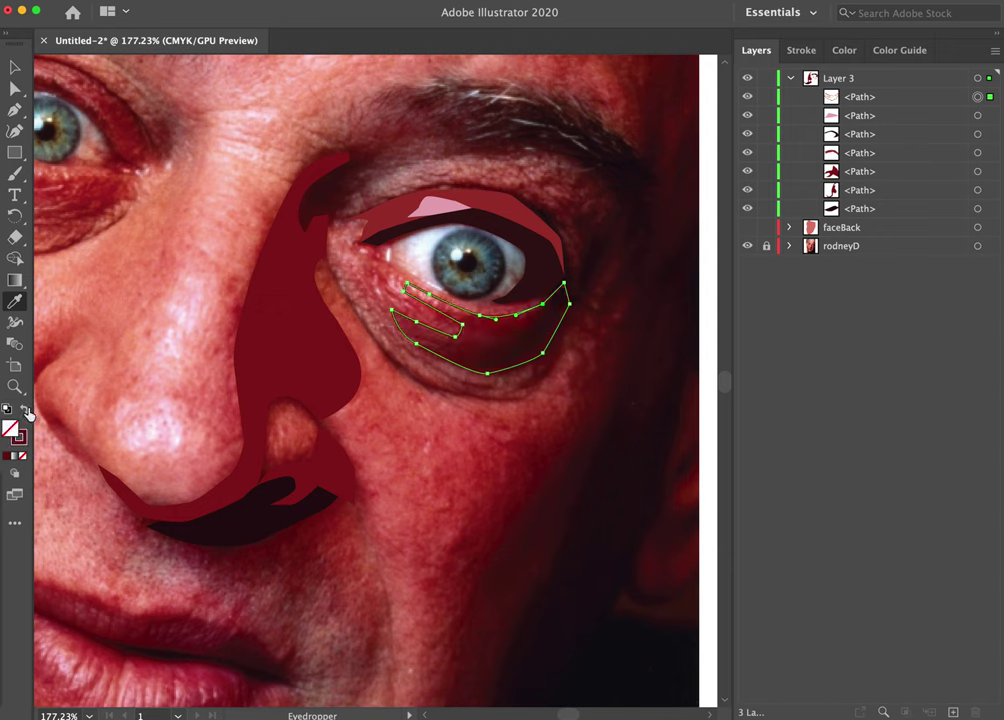
{"action": "left_click", "coordinate": [14, 109]}
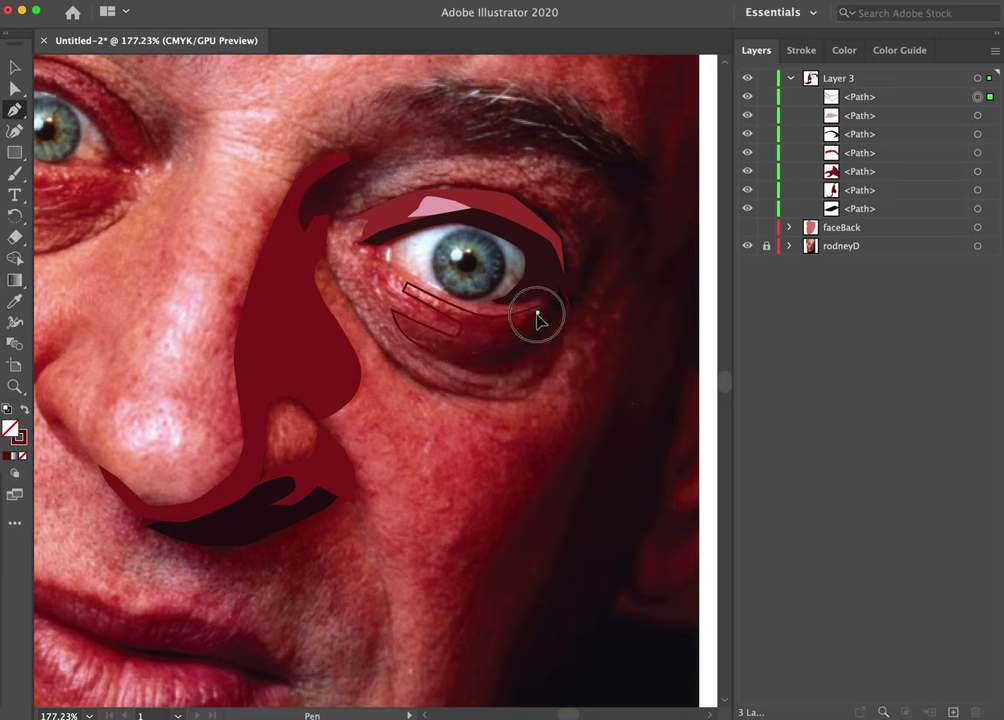
{"action": "left_click_drag", "start_coordinate": [537, 311], "coordinate": [531, 336]}
{"action": "left_click", "coordinate": [474, 351]}
{"action": "left_click", "coordinate": [456, 357]}
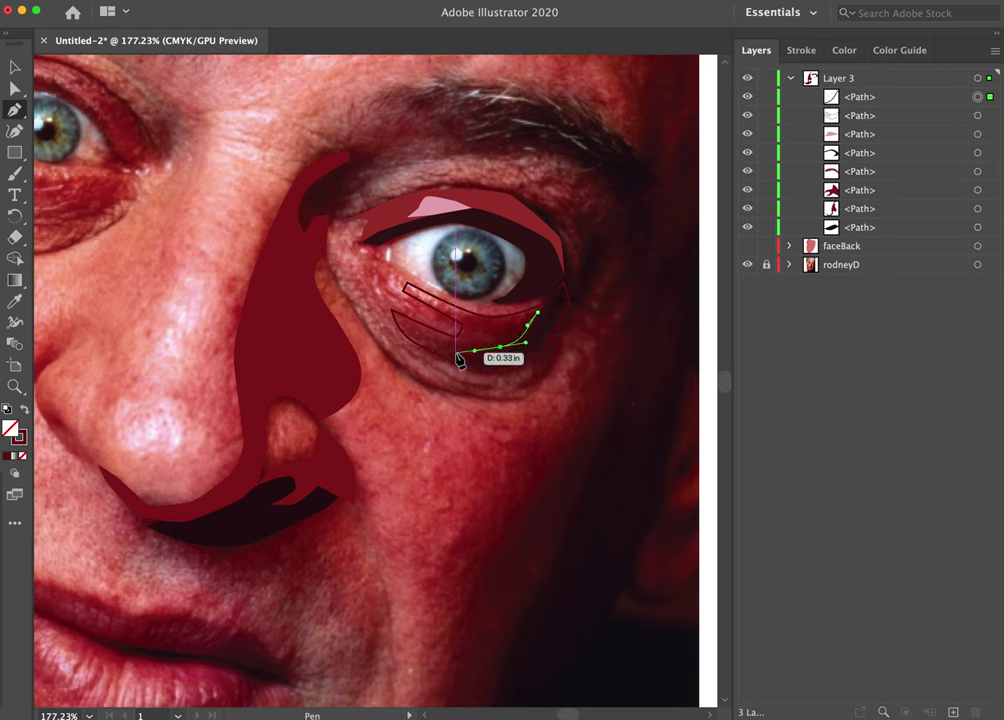
{"action": "left_click", "coordinate": [498, 372]}
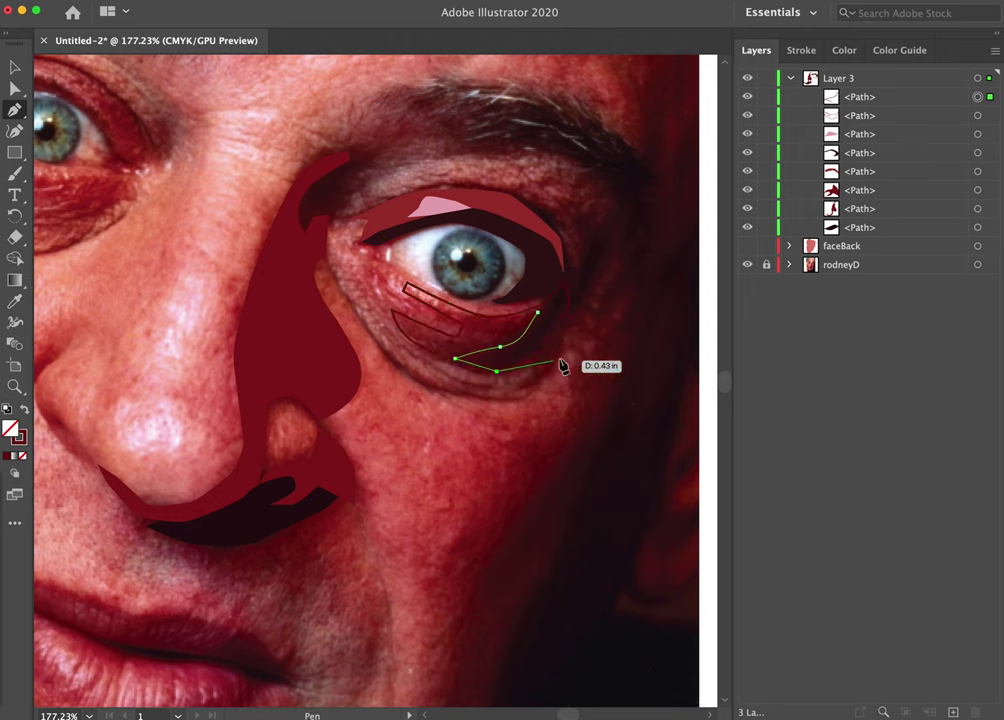
{"action": "left_click", "coordinate": [550, 343]}
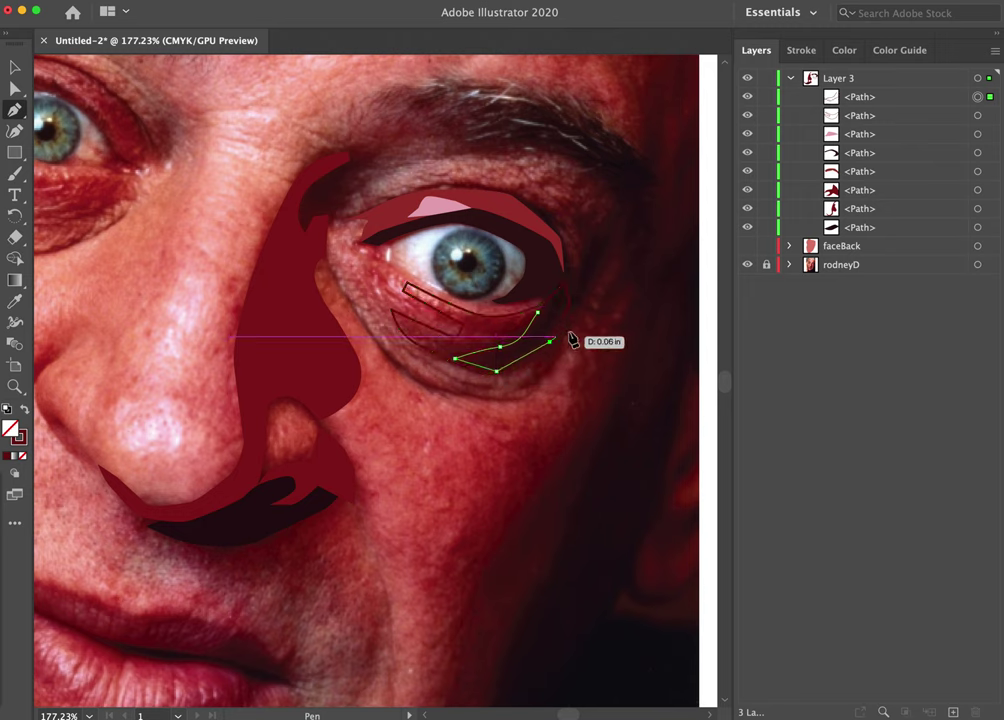
{"action": "key", "text": "super+z"}
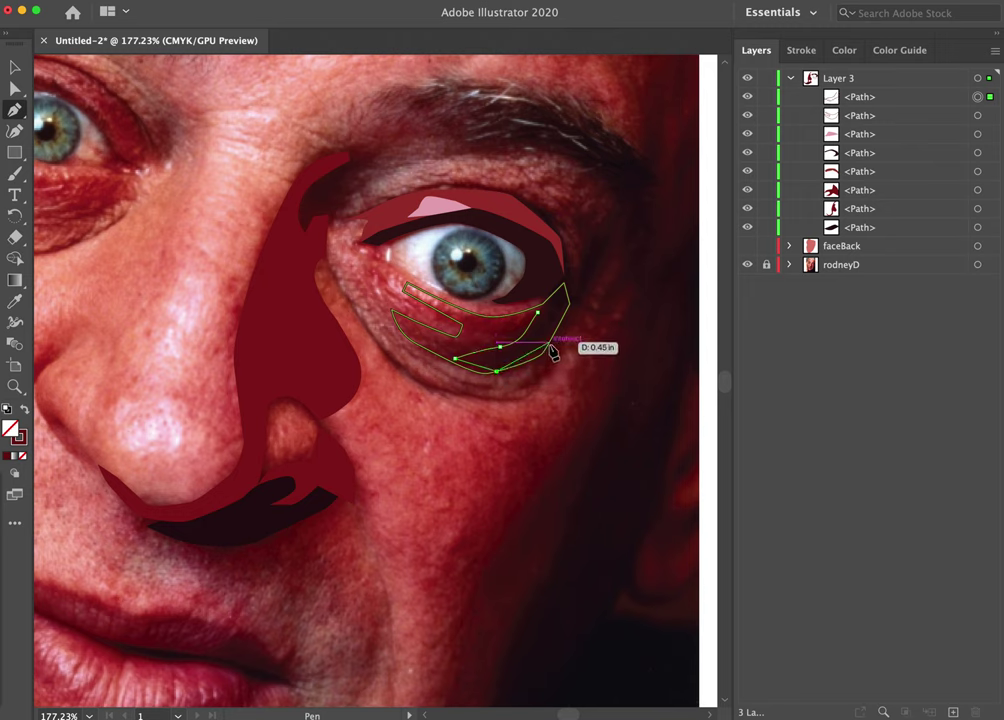
{"action": "left_click", "coordinate": [550, 343]}
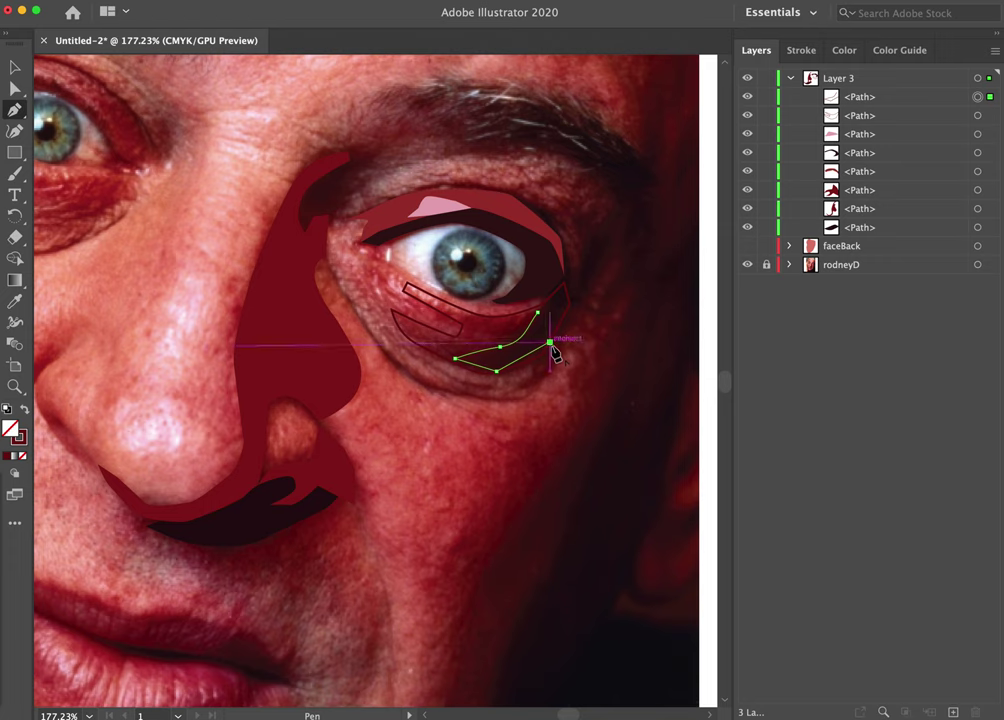
{"action": "key", "text": "super+z"}
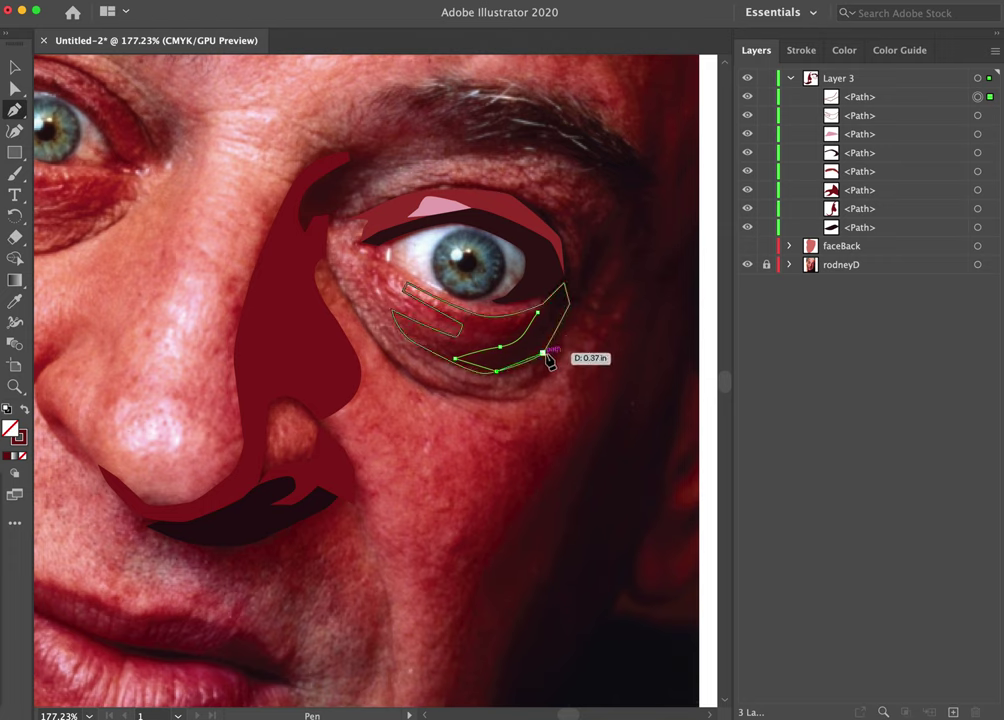
Close the darker shadow outline around the outer eye corner, and fill it with a near-black brown sampled from the photo.
{"action": "left_click_drag", "start_coordinate": [542, 354], "coordinate": [555, 341]}
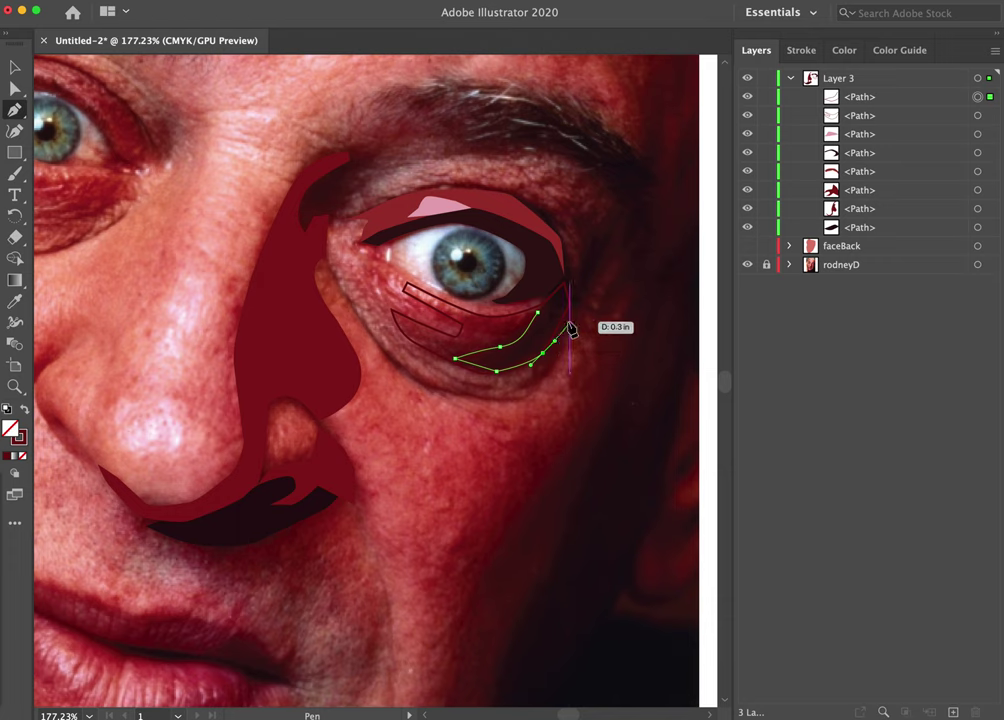
{"action": "left_click", "coordinate": [564, 315]}
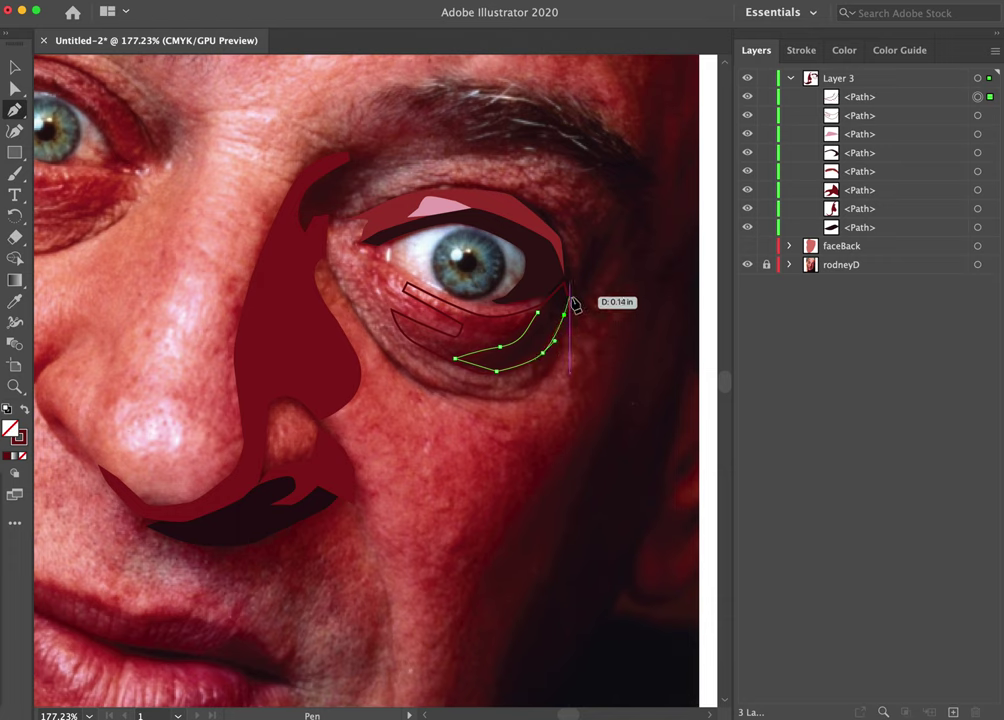
{"action": "left_click", "coordinate": [568, 293]}
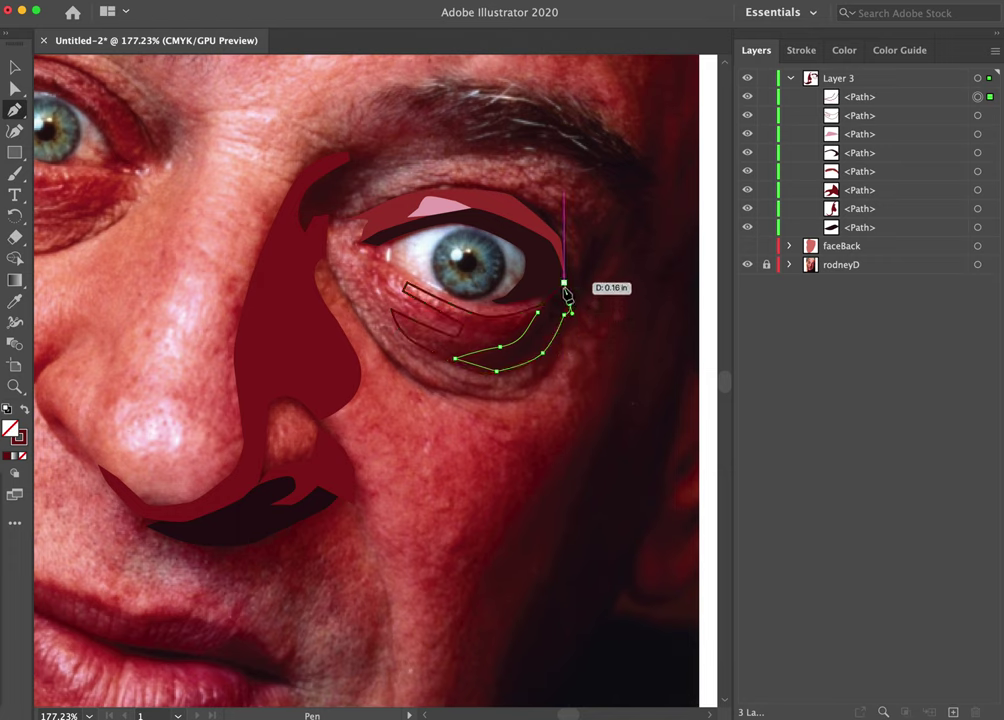
{"action": "left_click", "coordinate": [566, 288]}
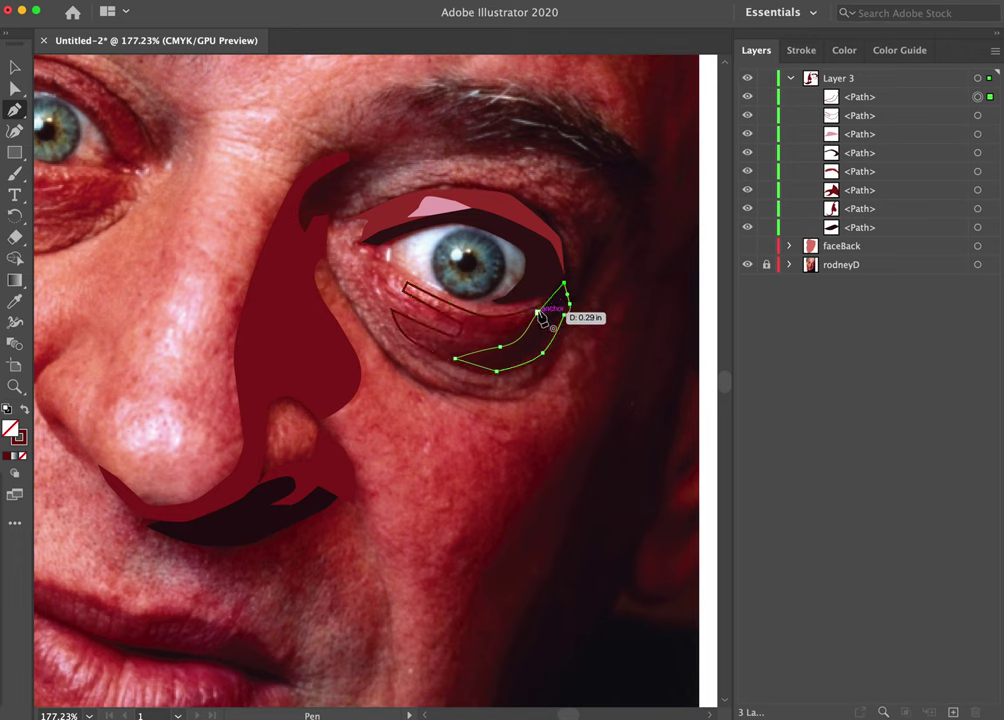
{"action": "left_click", "coordinate": [538, 312]}
{"action": "key", "text": "i"}
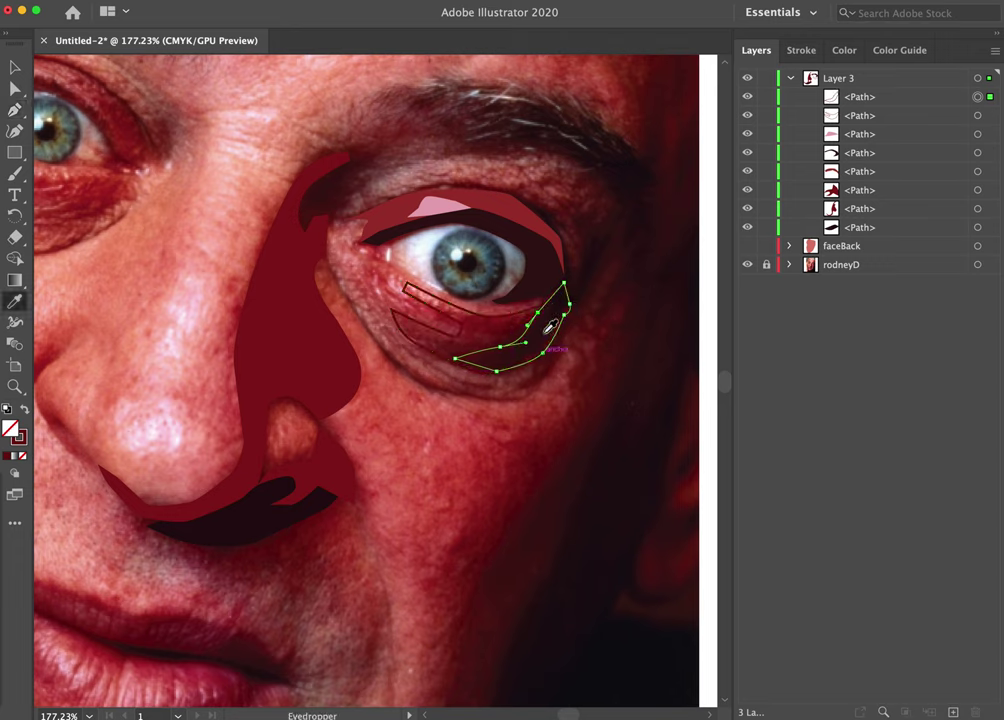
{"action": "left_click", "coordinate": [545, 330]}
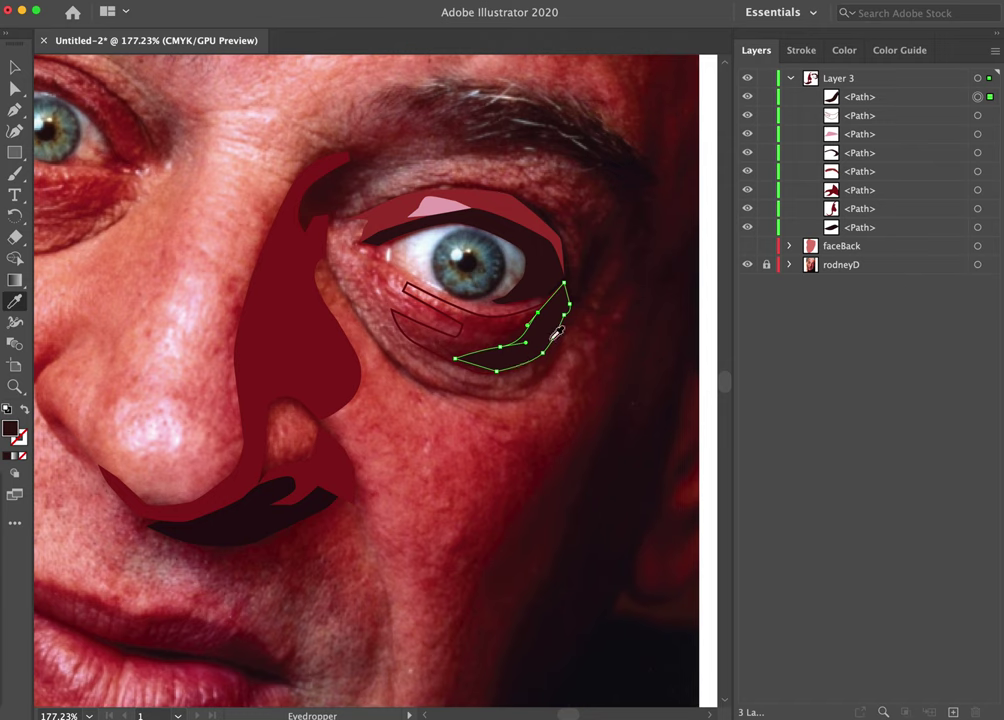
Swap the larger lower eyelid shadow's dark red stroke back to a fill, and deselect the shape.
{"action": "left_click", "coordinate": [15, 66]}
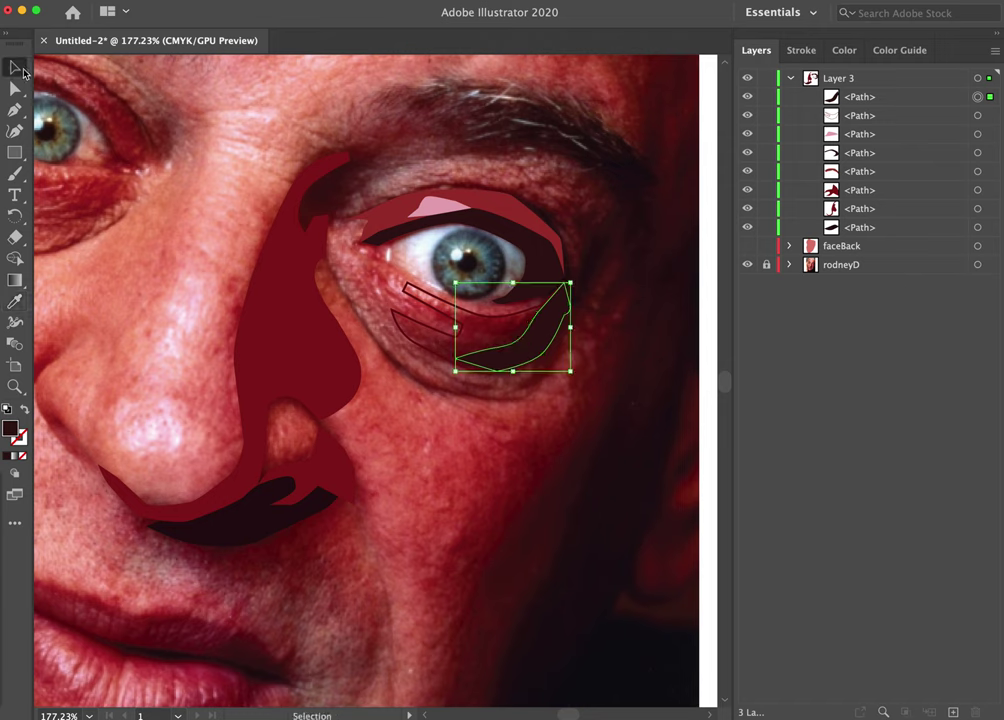
{"action": "left_click", "coordinate": [437, 331], "text": "shift"}
{"action": "key", "text": "shift+x"}
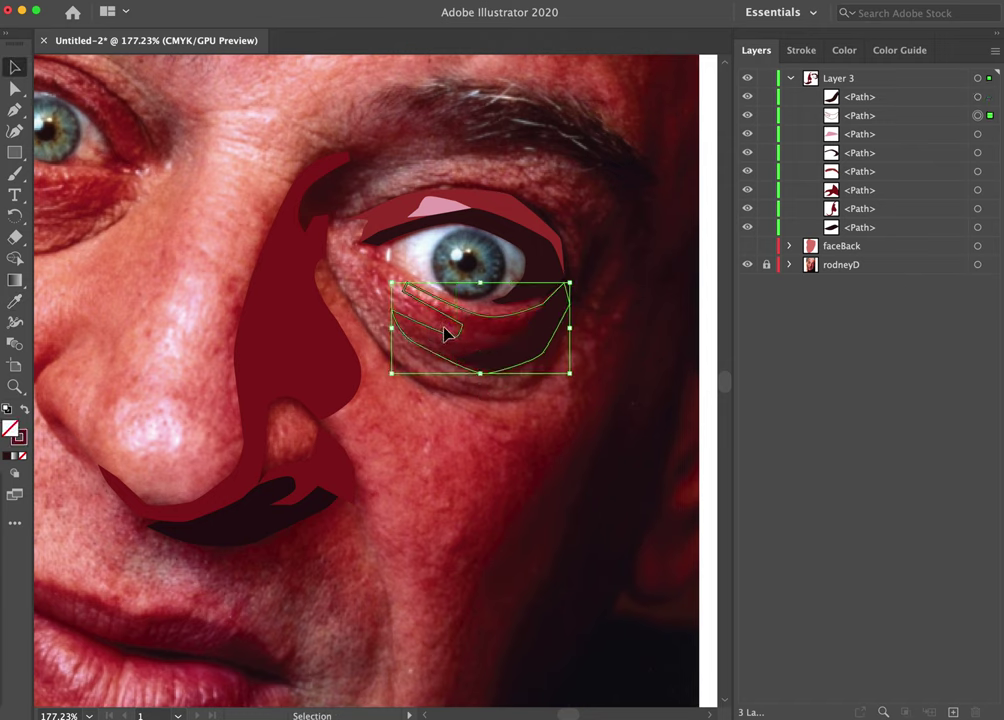
{"action": "left_click", "coordinate": [24, 411]}
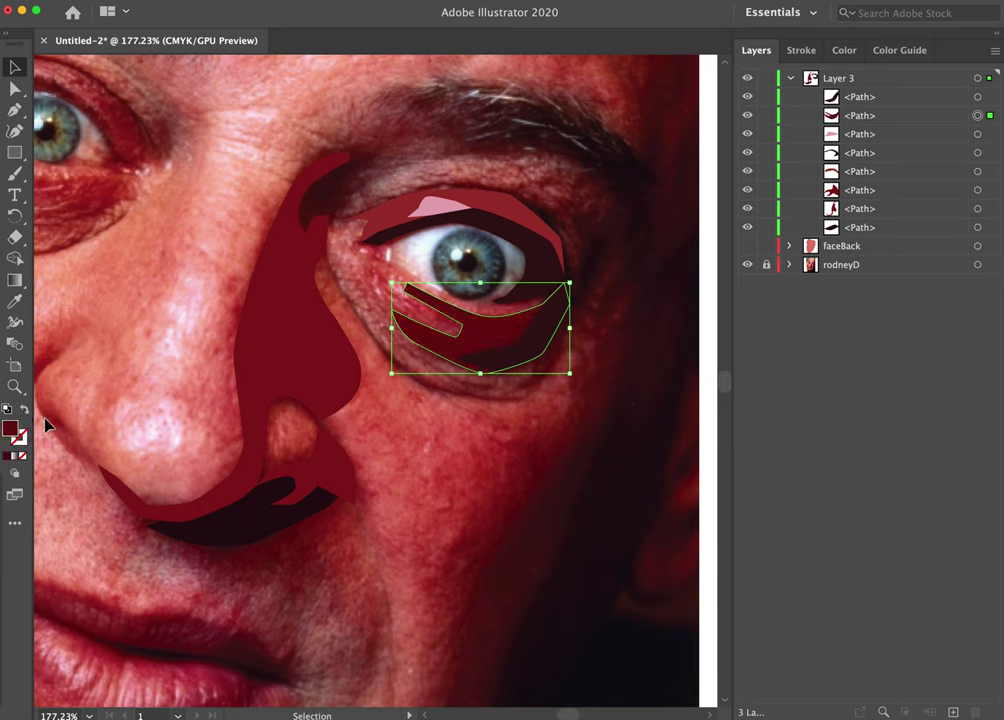
{"action": "left_click", "coordinate": [595, 496]}
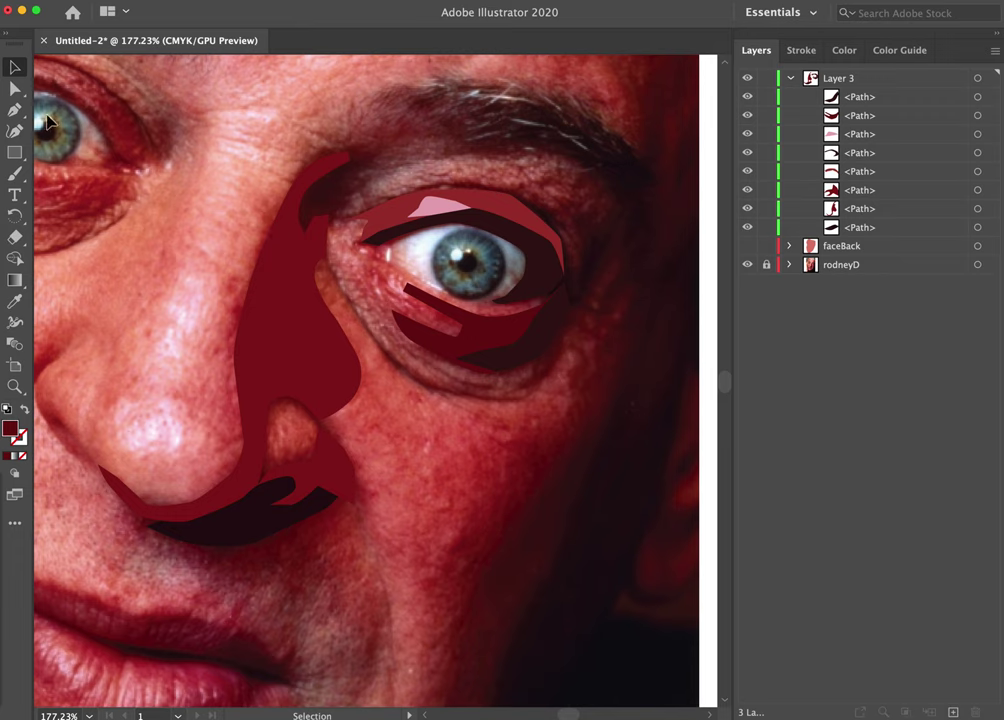
Draw a closed lower lid shape with the Pen tool, following the eye's lower edge and returning along the eye bag to the inner corner.
{"action": "left_click", "coordinate": [15, 109]}
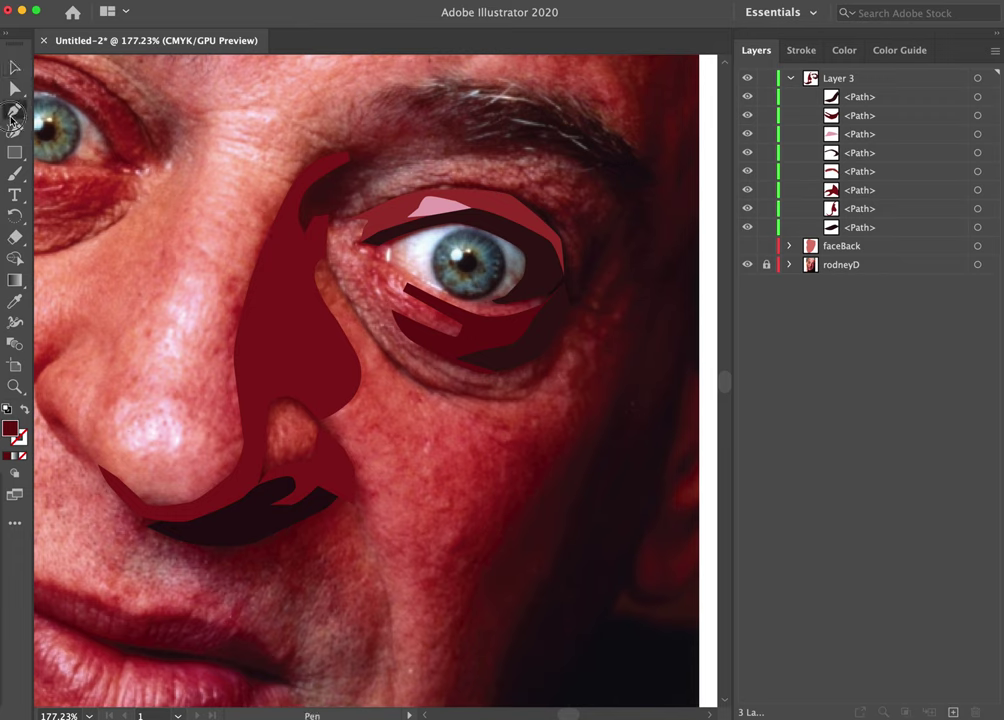
{"action": "left_click", "coordinate": [370, 252]}
{"action": "left_click_drag", "start_coordinate": [471, 303], "coordinate": [491, 302]}
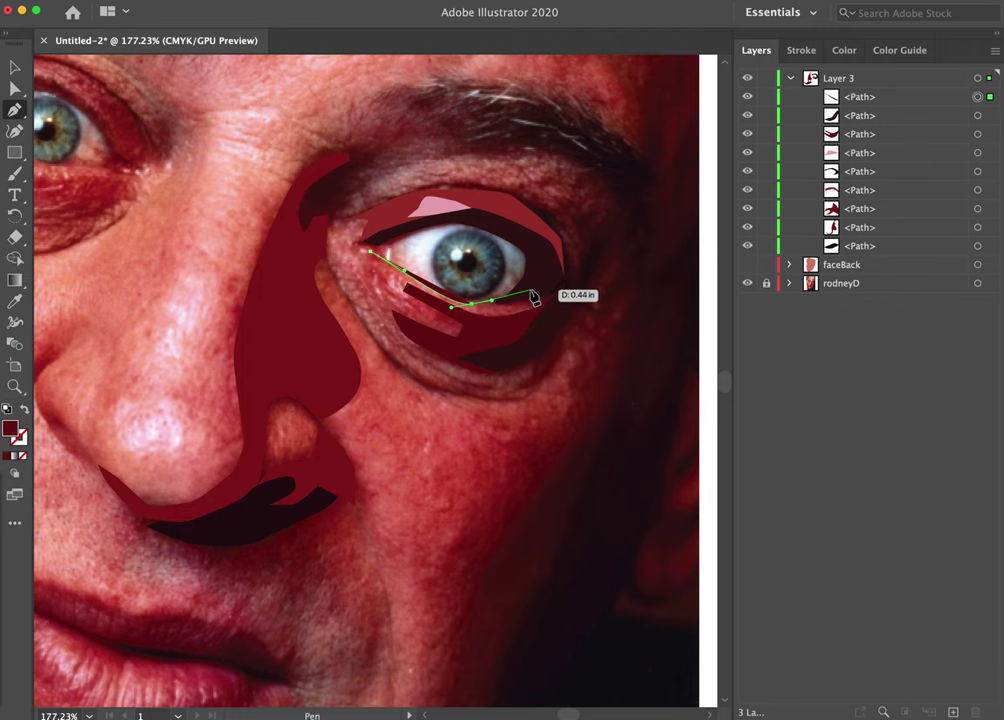
{"action": "left_click", "coordinate": [530, 290]}
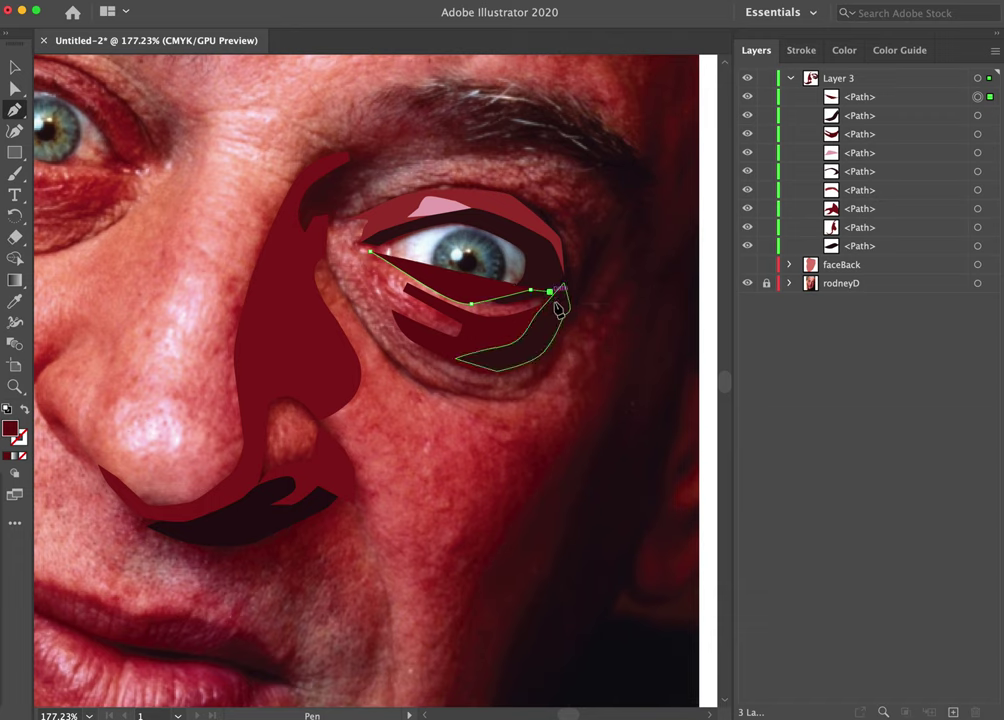
{"action": "left_click", "coordinate": [540, 338]}
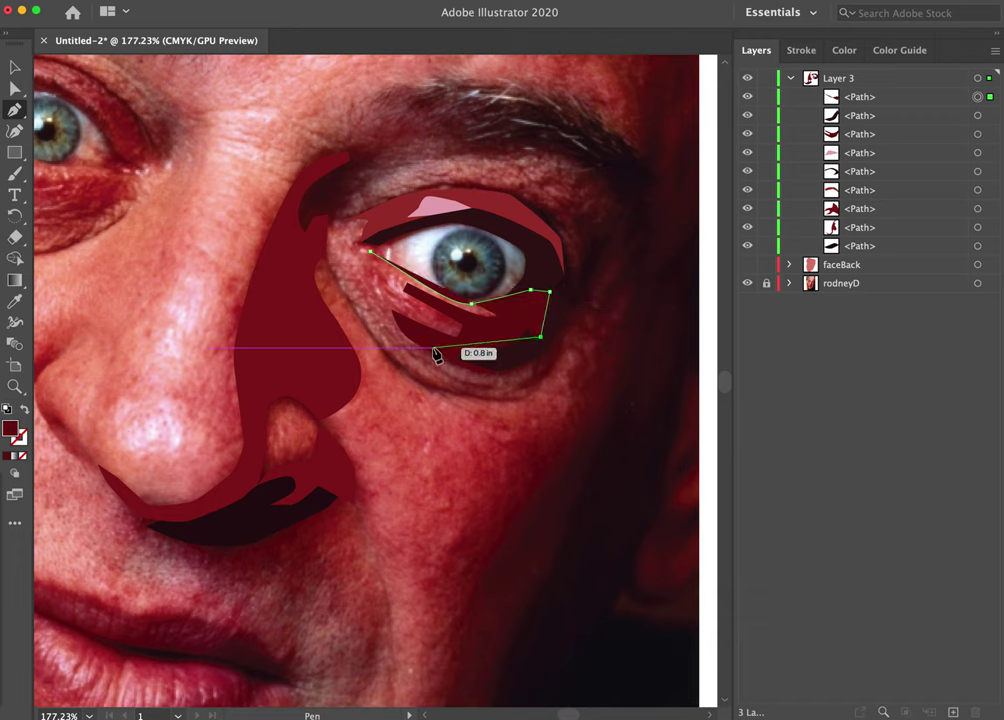
{"action": "left_click_drag", "start_coordinate": [434, 348], "coordinate": [367, 264]}
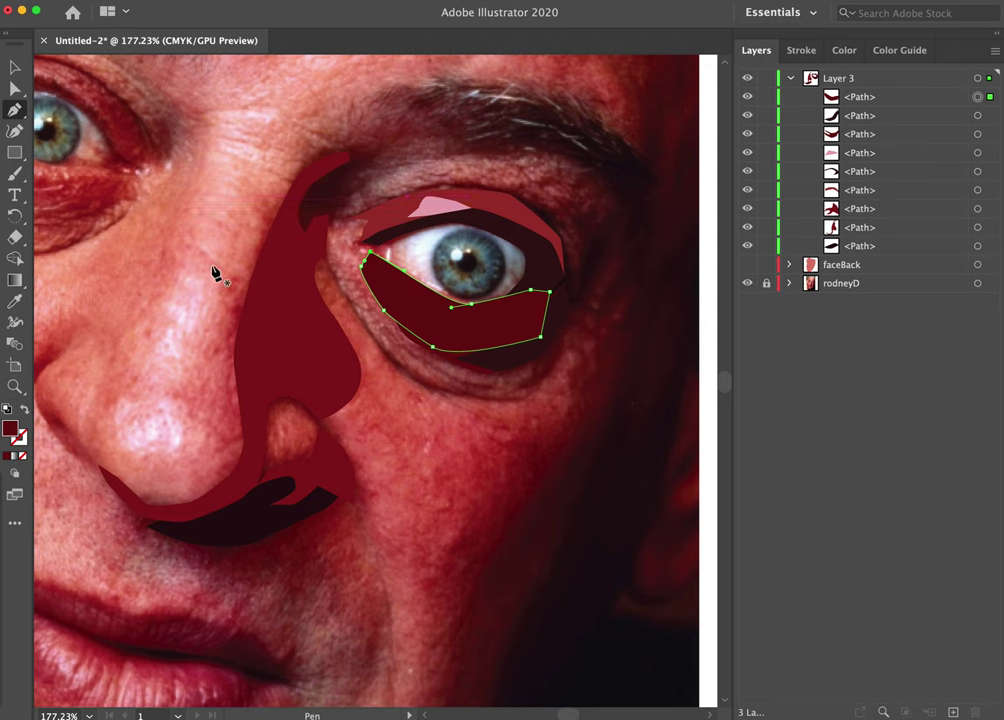
Fill the lower lid shape with a medium red sampled from the photo just below the eye.
{"action": "left_click", "coordinate": [25, 410]}
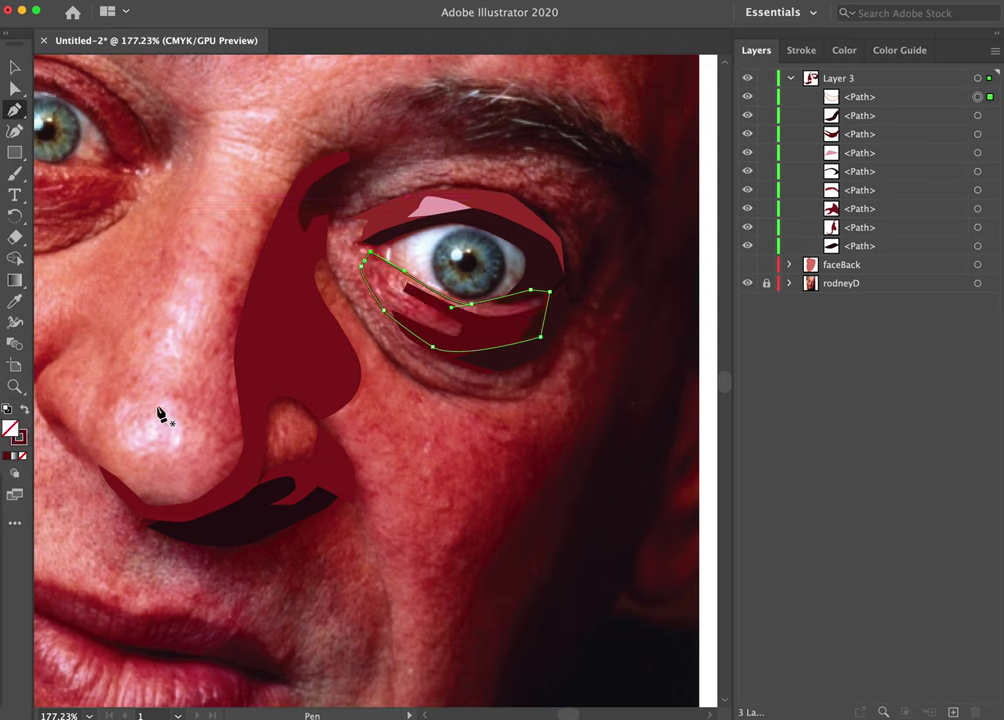
{"action": "key", "text": "i"}
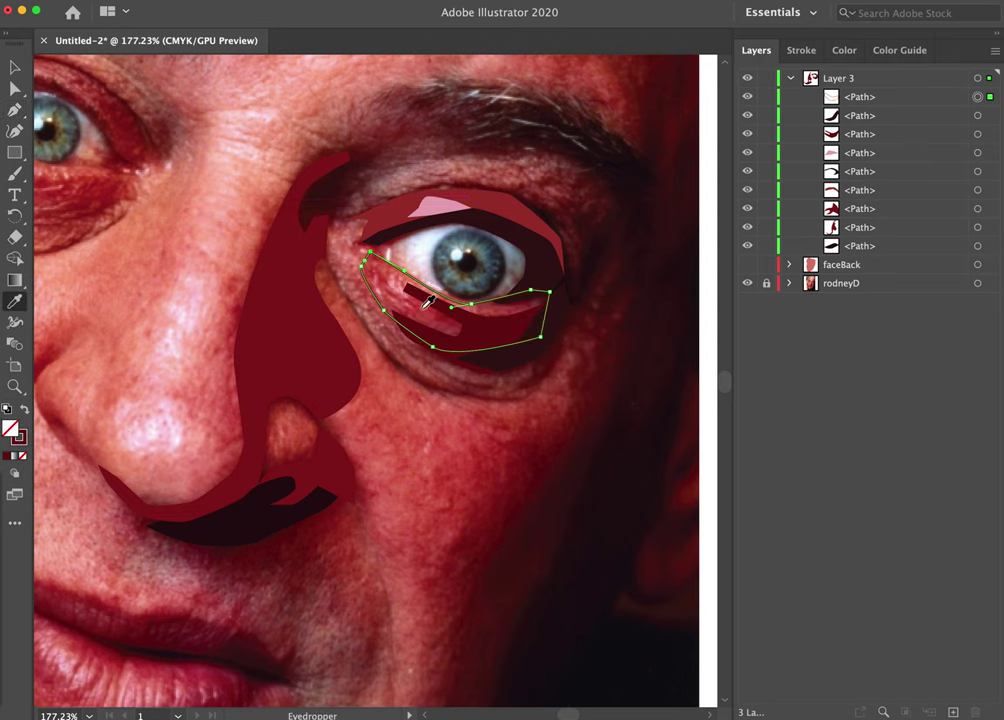
{"action": "left_click", "coordinate": [435, 385]}
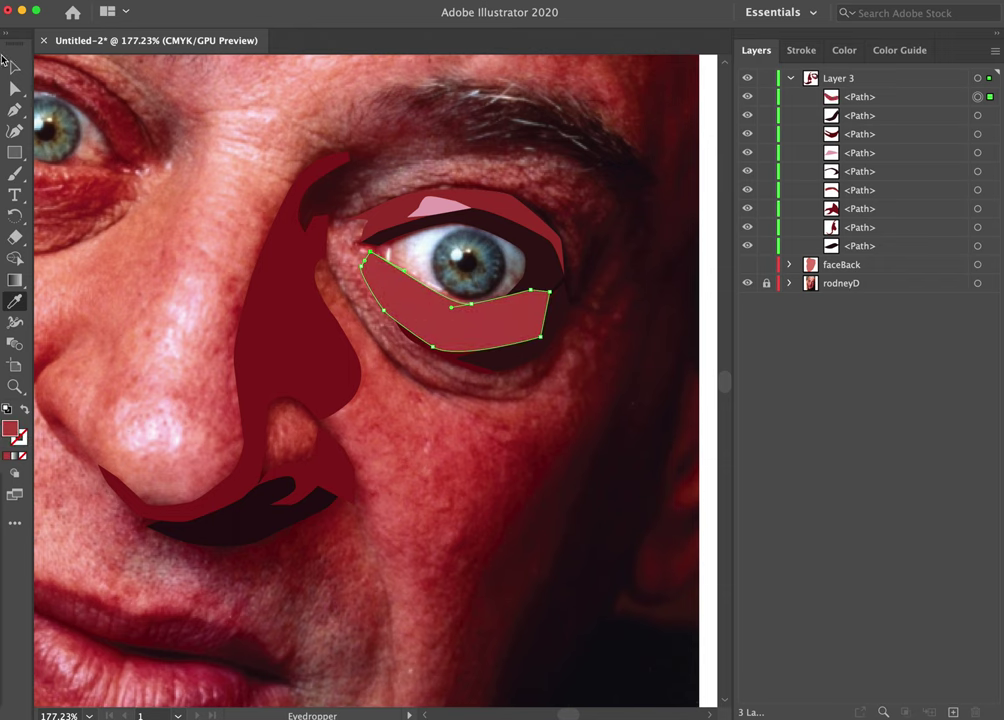
Move the medium red lower lid shape beneath the eye shadow shapes, directly above the lowest path of Layer 3, and deselect it.
{"action": "left_click", "coordinate": [15, 66]}
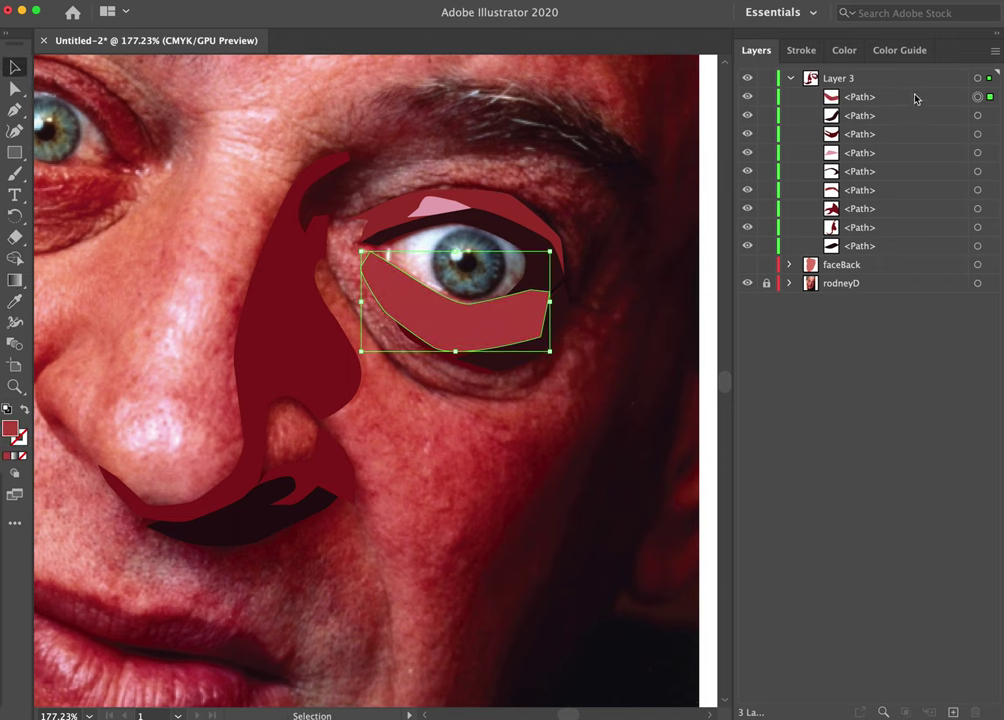
{"action": "left_click_drag", "start_coordinate": [898, 100], "coordinate": [905, 247]}
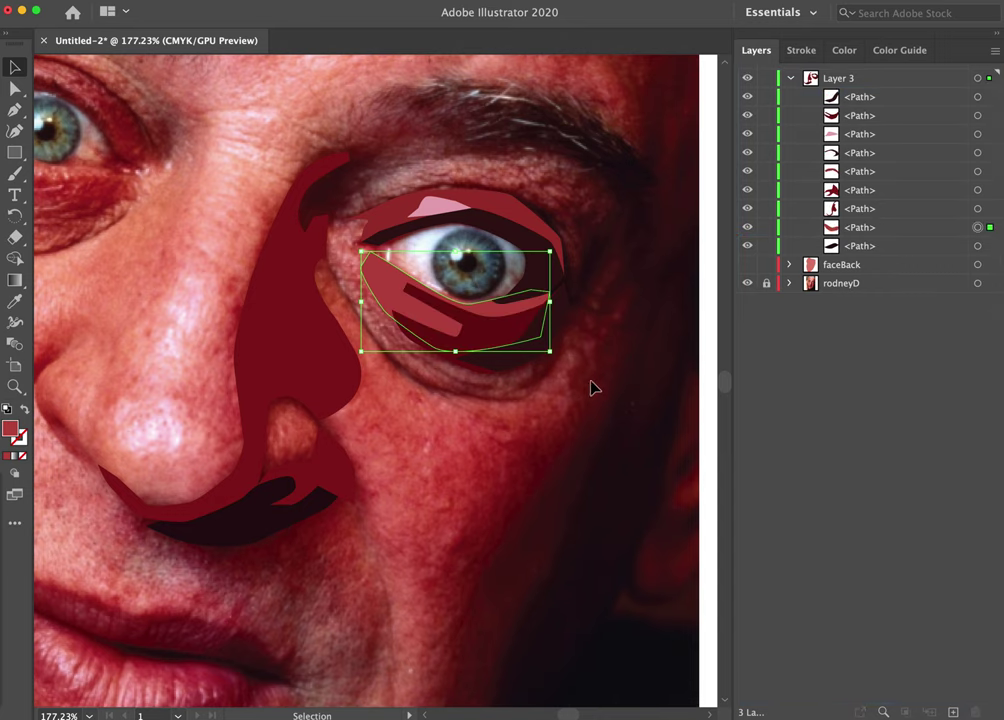
{"action": "left_click", "coordinate": [588, 413]}
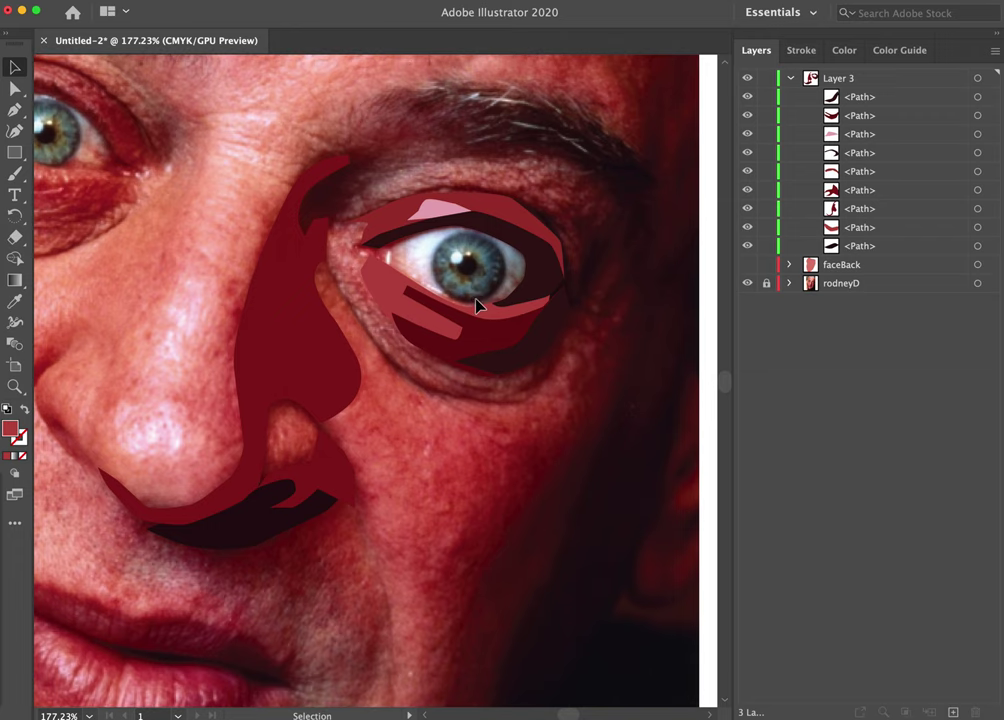
Trace an eyeball outline with the Pen tool from near the inner corner along the upper lid, around the outer corner and back along the lower lid.
{"action": "key", "text": "z"}
{"action": "left_click_drag", "start_coordinate": [468, 272], "coordinate": [660, 180]}
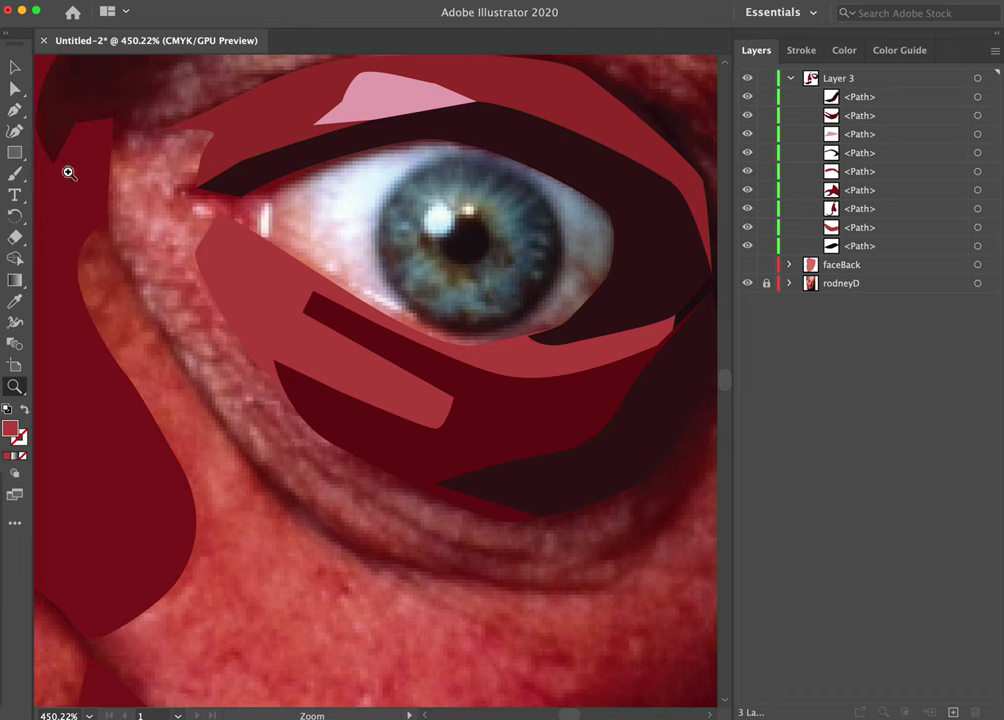
{"action": "left_click", "coordinate": [16, 110]}
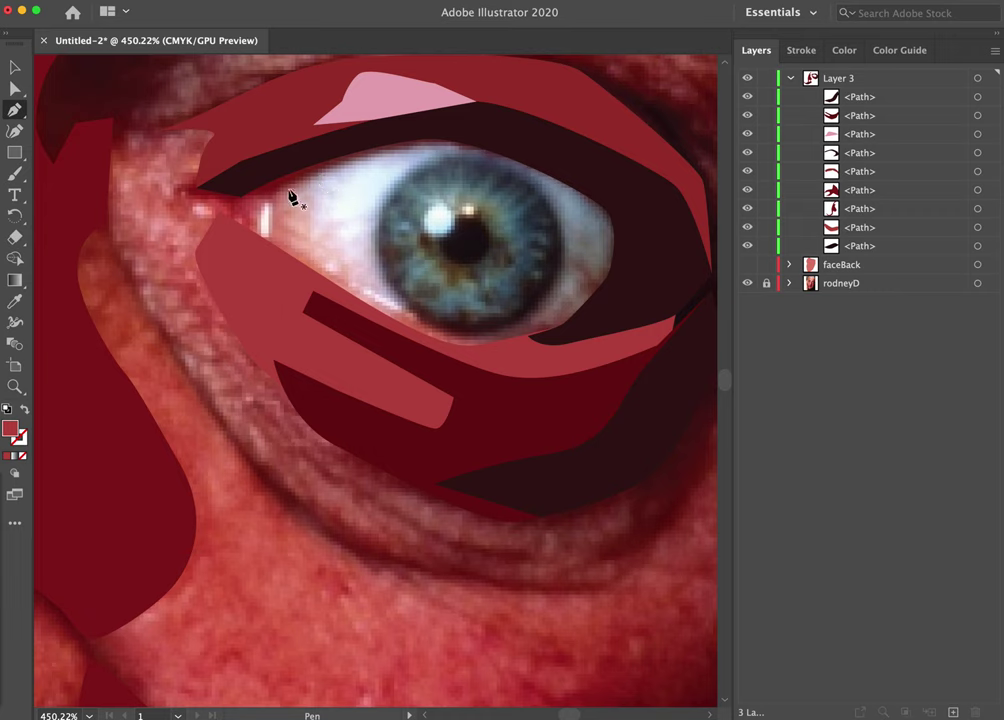
{"action": "left_click_drag", "start_coordinate": [278, 191], "coordinate": [310, 177]}
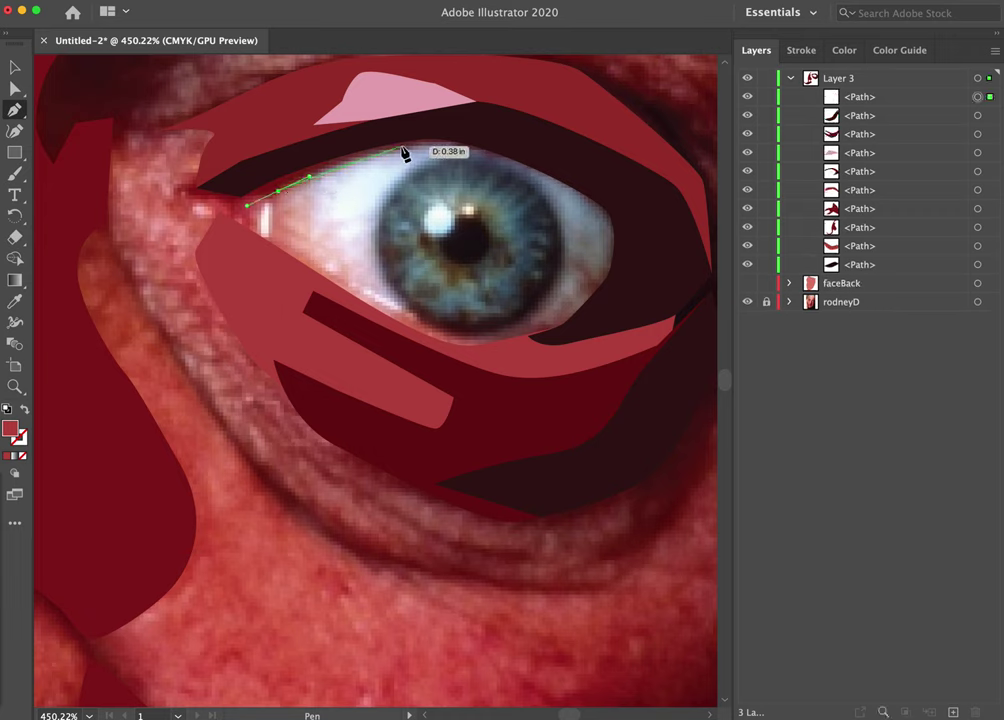
{"action": "left_click_drag", "start_coordinate": [418, 148], "coordinate": [475, 143]}
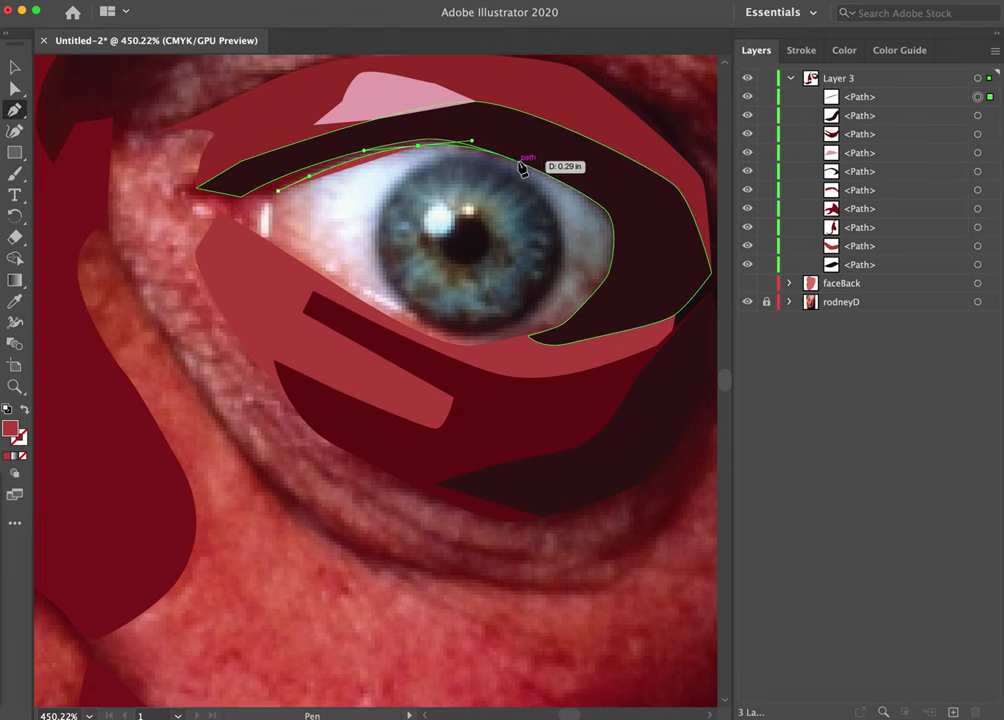
{"action": "left_click_drag", "start_coordinate": [522, 164], "coordinate": [529, 166]}
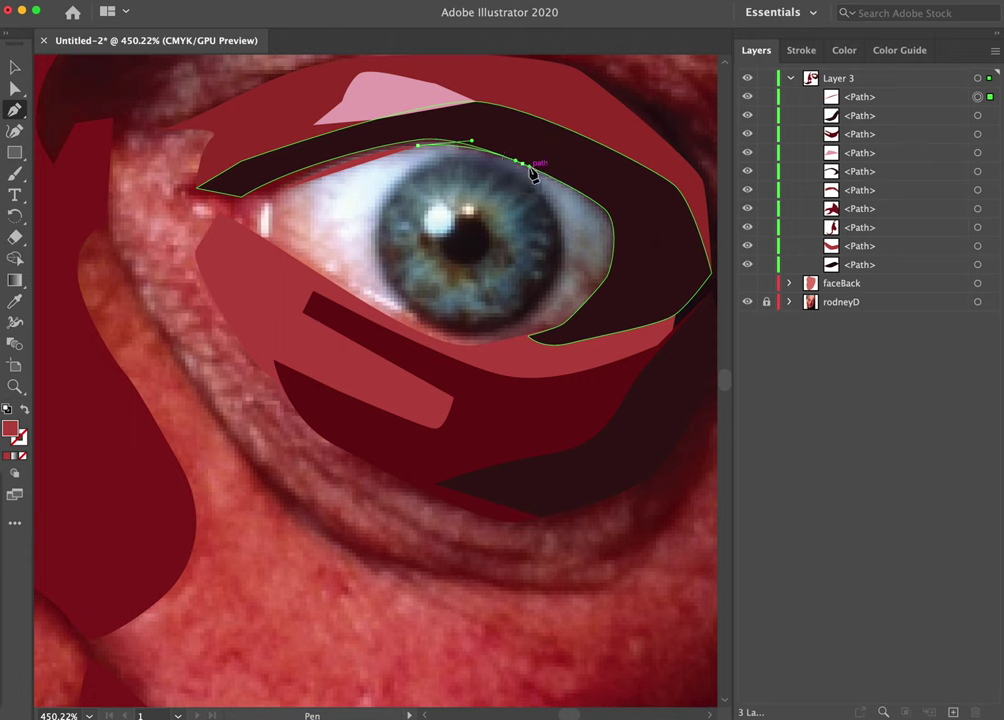
{"action": "left_click", "coordinate": [608, 213]}
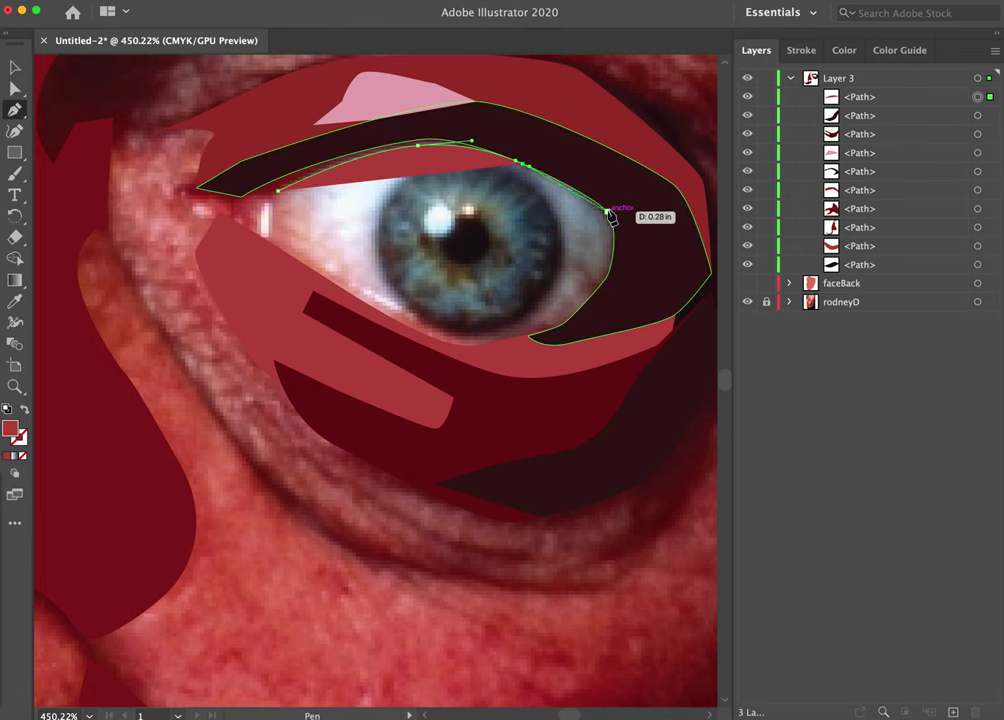
{"action": "left_click_drag", "start_coordinate": [608, 213], "coordinate": [555, 337]}
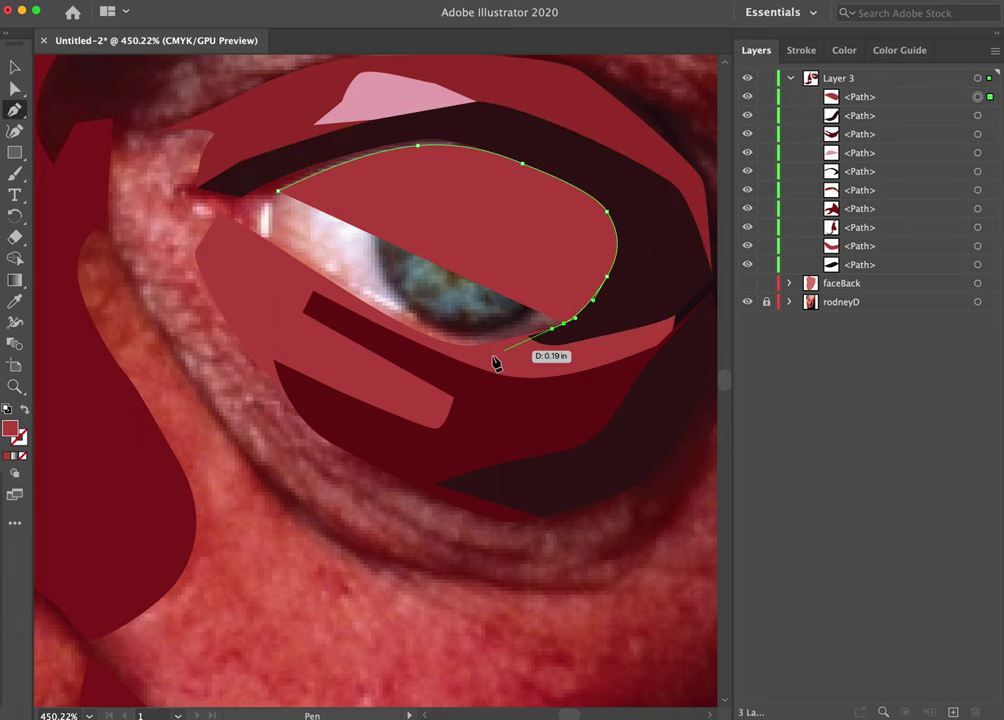
{"action": "left_click_drag", "start_coordinate": [472, 350], "coordinate": [448, 346]}
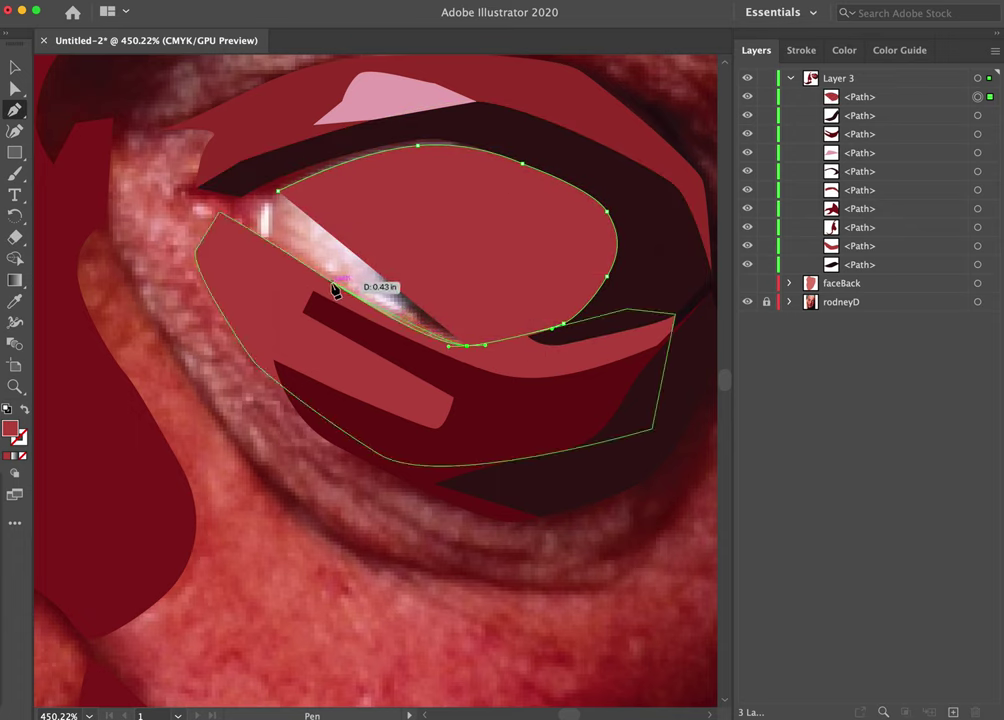
{"action": "left_click_drag", "start_coordinate": [331, 282], "coordinate": [302, 251]}
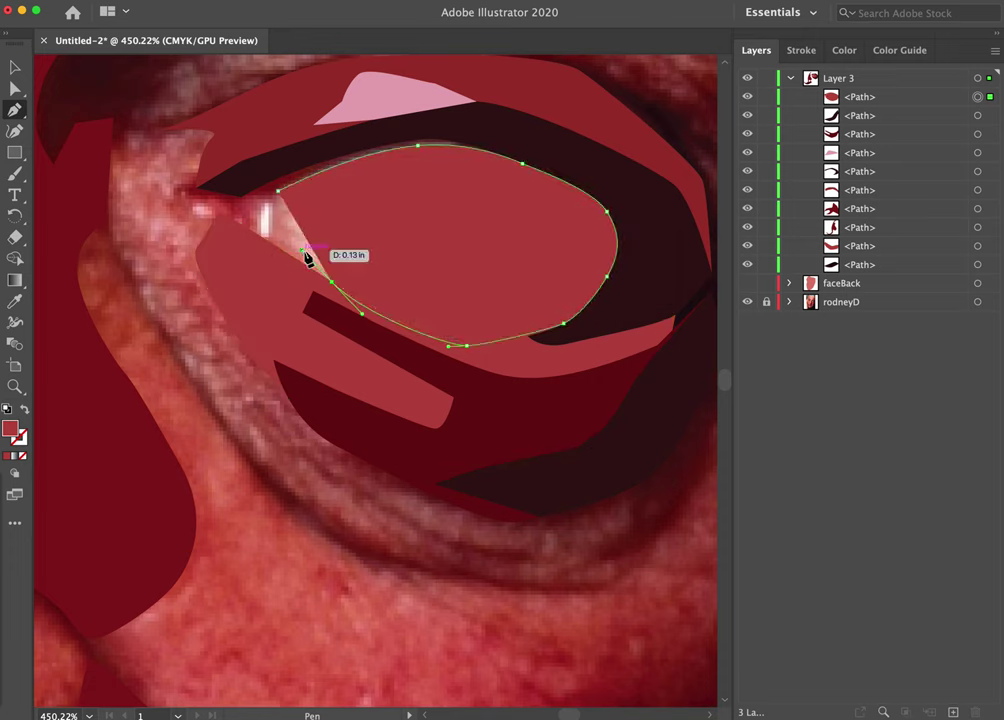
Swap the eyeball path's fill to a stroke and close the path up the inner side of the eye white to its starting point.
{"action": "left_click", "coordinate": [25, 412]}
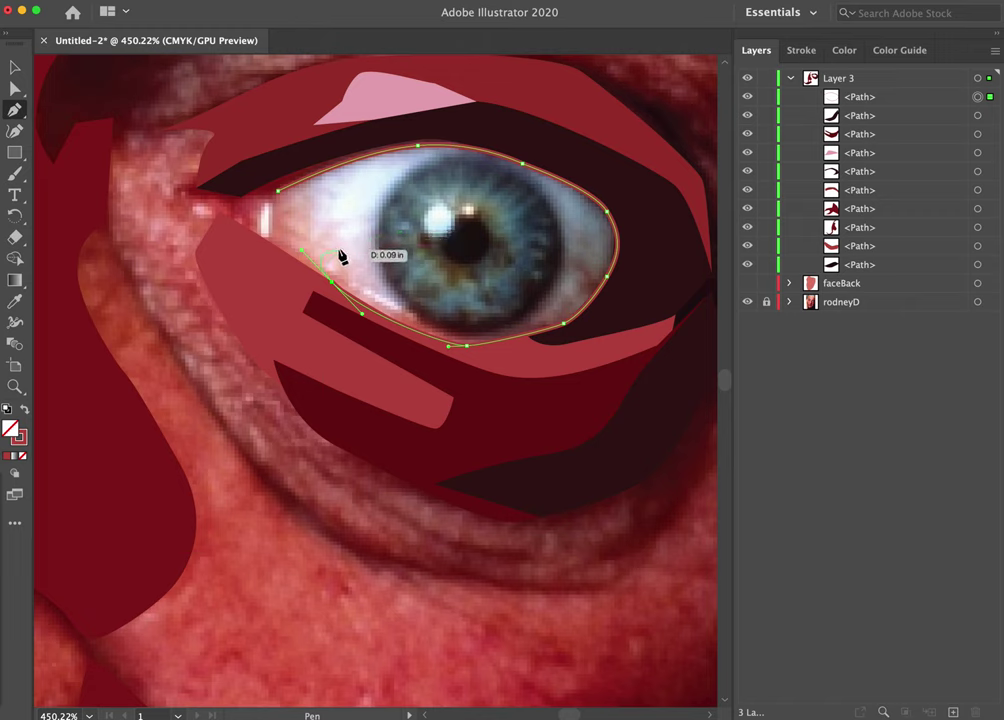
{"action": "left_click", "coordinate": [312, 228], "text": "super"}
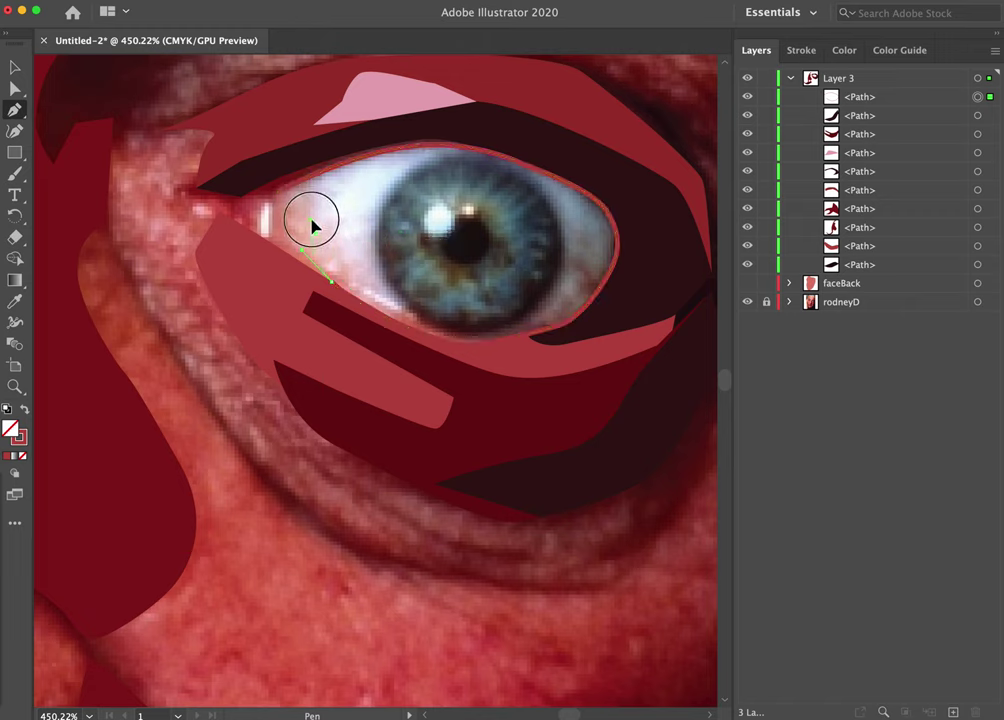
{"action": "left_click_drag", "start_coordinate": [311, 219], "coordinate": [300, 193]}
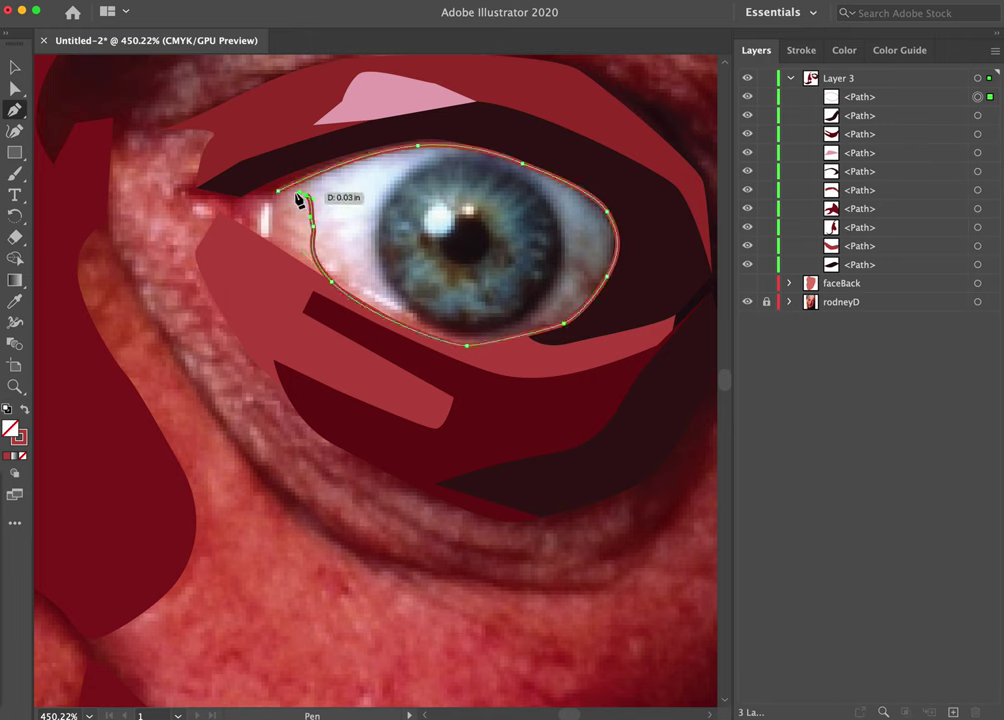
{"action": "left_click", "coordinate": [280, 194]}
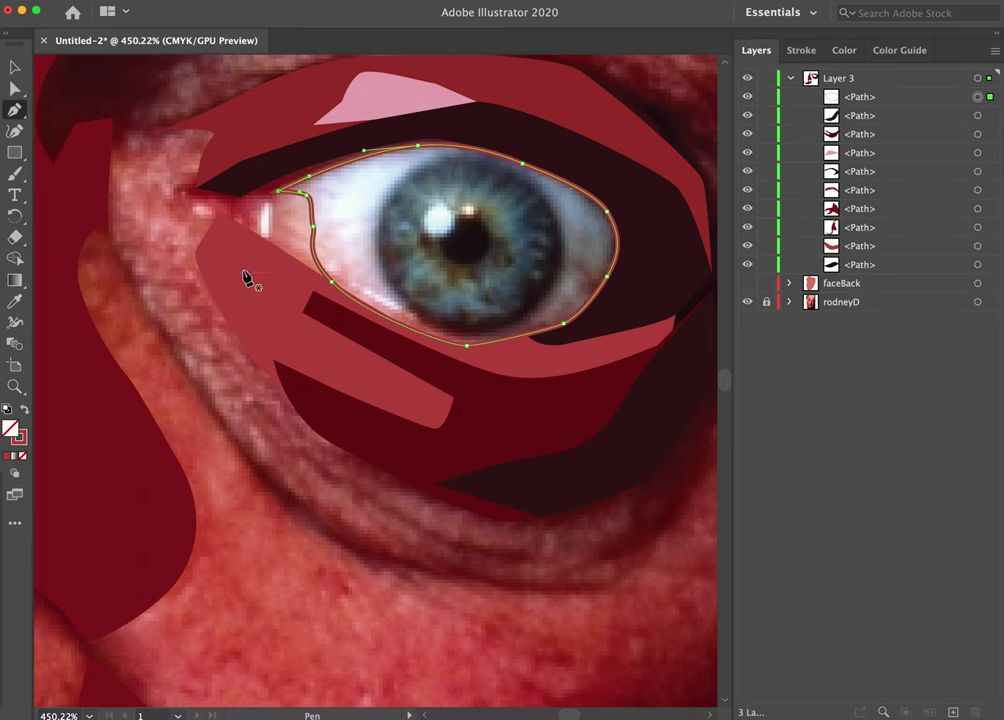
Colour the eyeball shape with the pale white sampled from the photo's eye white, and swap that fill to a stroke.
{"action": "key", "text": "i"}
{"action": "left_click", "coordinate": [356, 192]}
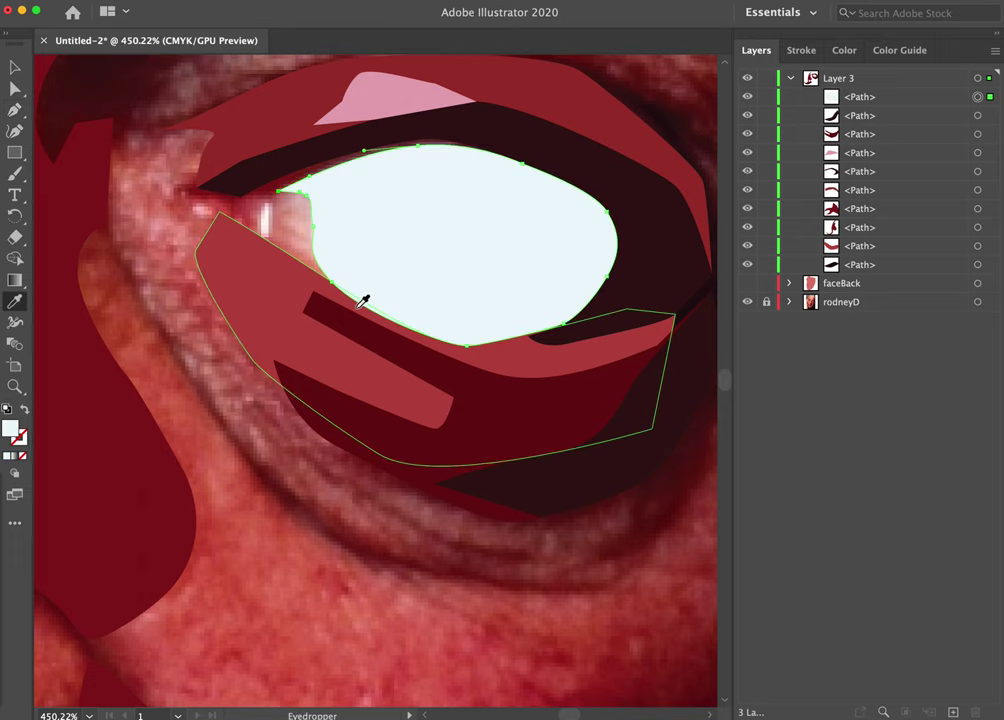
{"action": "left_click", "coordinate": [25, 410]}
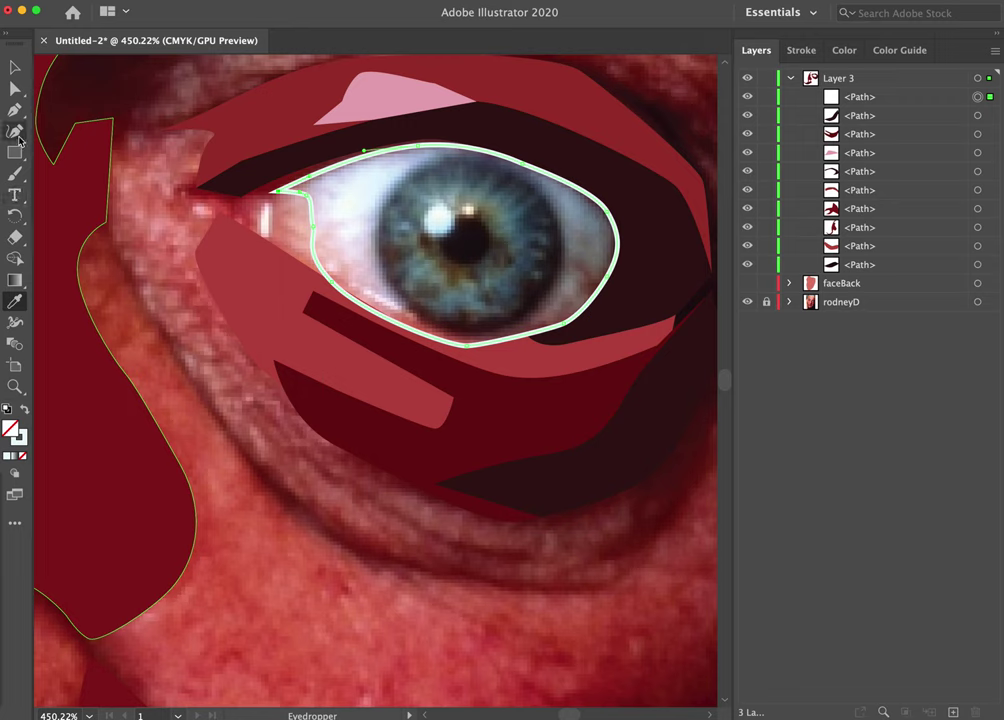
Draw an ellipse around the iris with the Ellipse tool and widen it toward the inner corner to match the iris edge.
{"action": "left_click", "coordinate": [15, 109]}
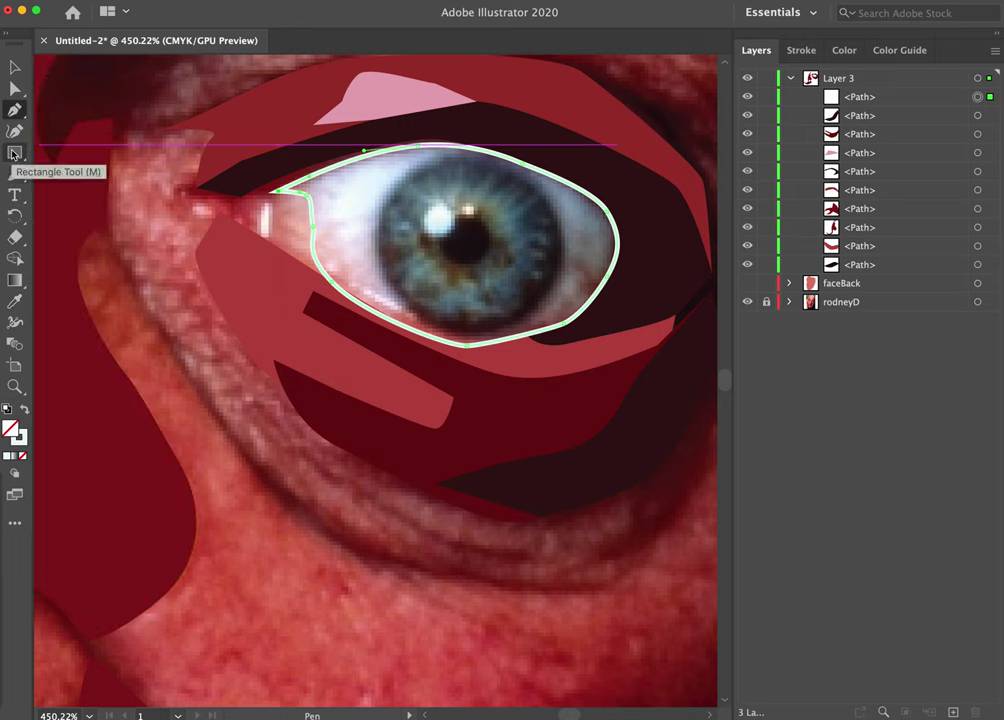
{"action": "left_click_drag", "start_coordinate": [14, 152], "coordinate": [72, 170]}
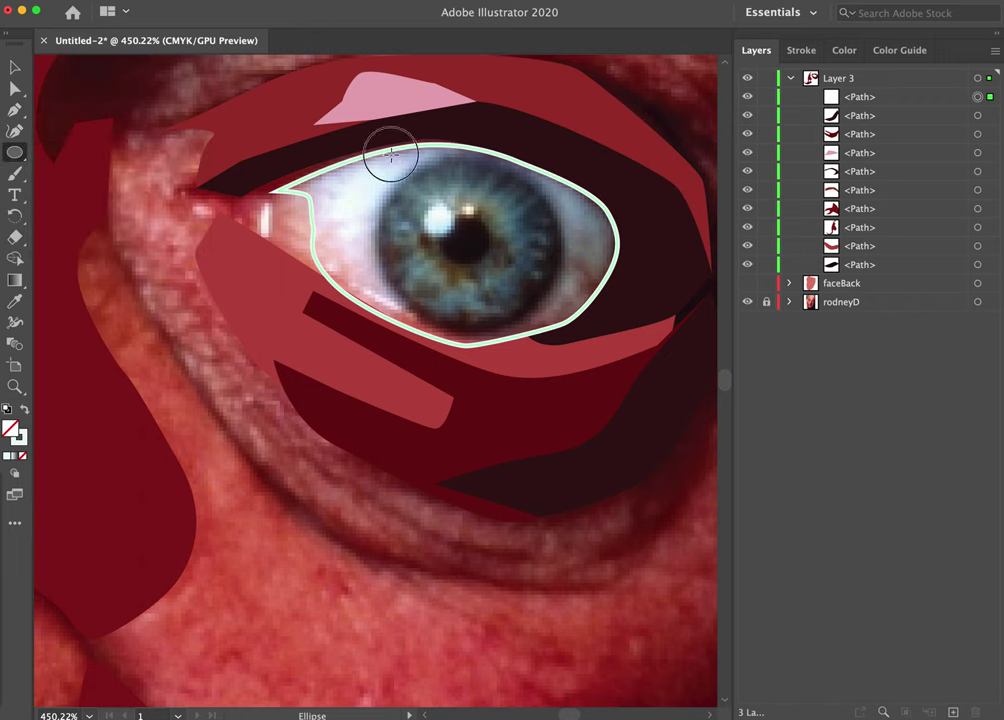
{"action": "left_click_drag", "start_coordinate": [391, 157], "coordinate": [562, 334]}
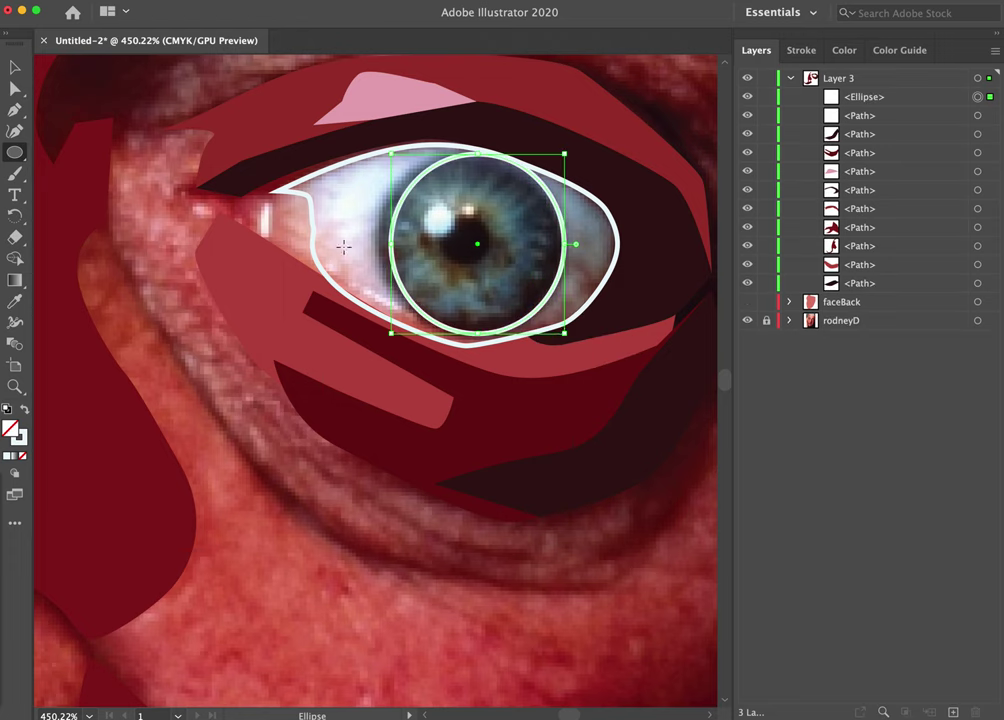
{"action": "left_click", "coordinate": [14, 67]}
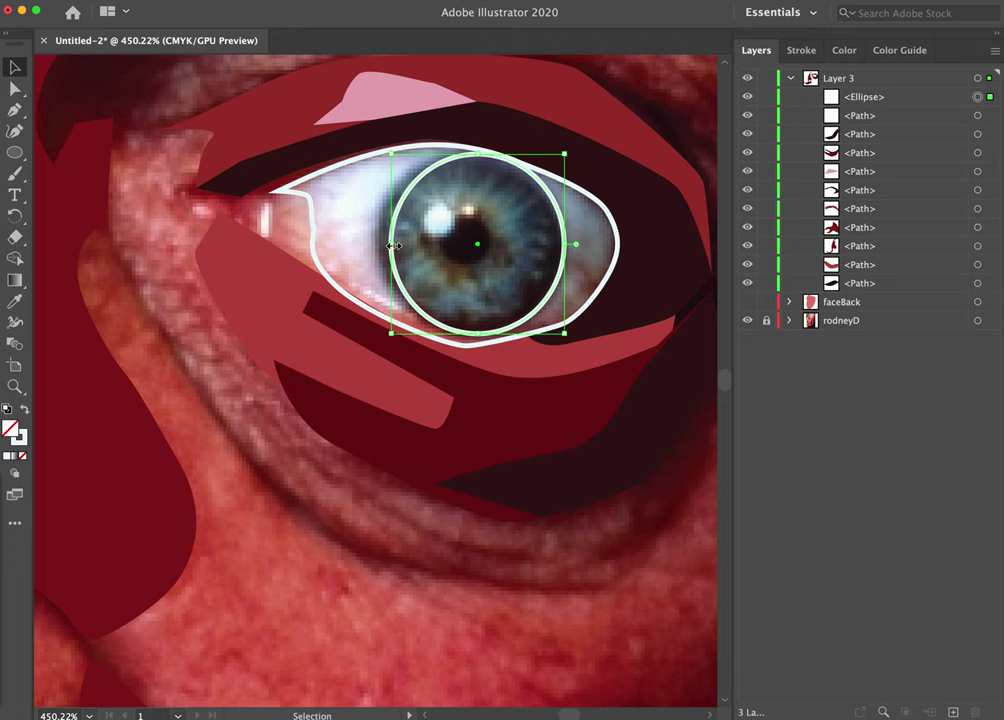
{"action": "left_click_drag", "start_coordinate": [393, 245], "coordinate": [375, 242]}
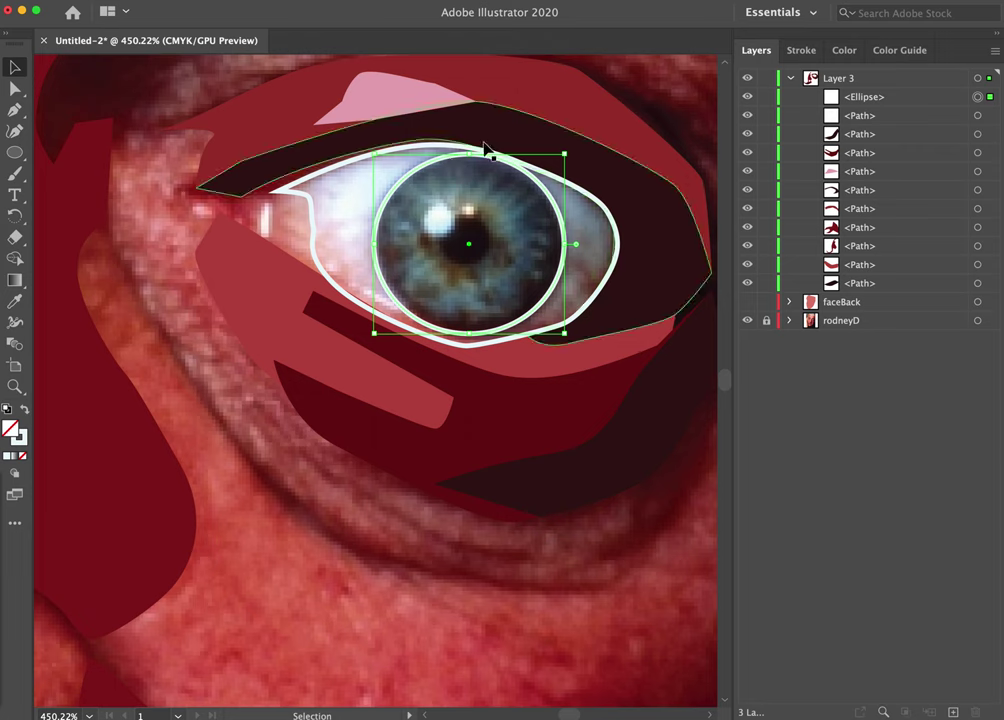
{"action": "left_click_drag", "start_coordinate": [471, 154], "coordinate": [470, 154]}
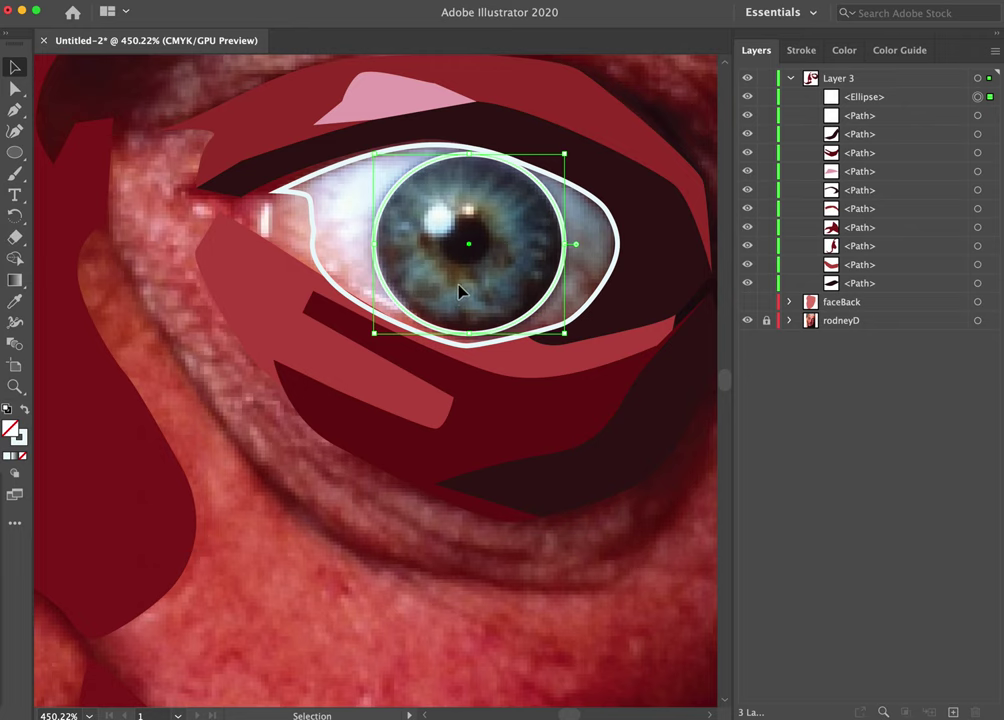
Colour the iris ellipse with the near-black sampled from the photo's dark iris rim, and swap that fill to a stroke.
{"action": "key", "text": "i"}
{"action": "left_click", "coordinate": [543, 285]}
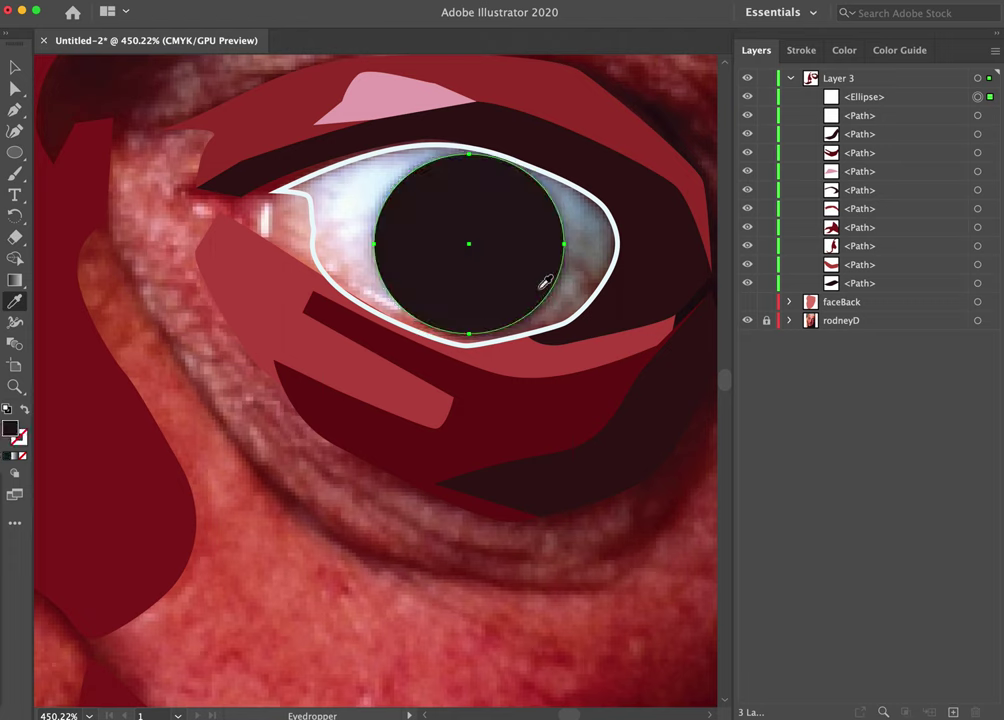
{"action": "left_click", "coordinate": [26, 411]}
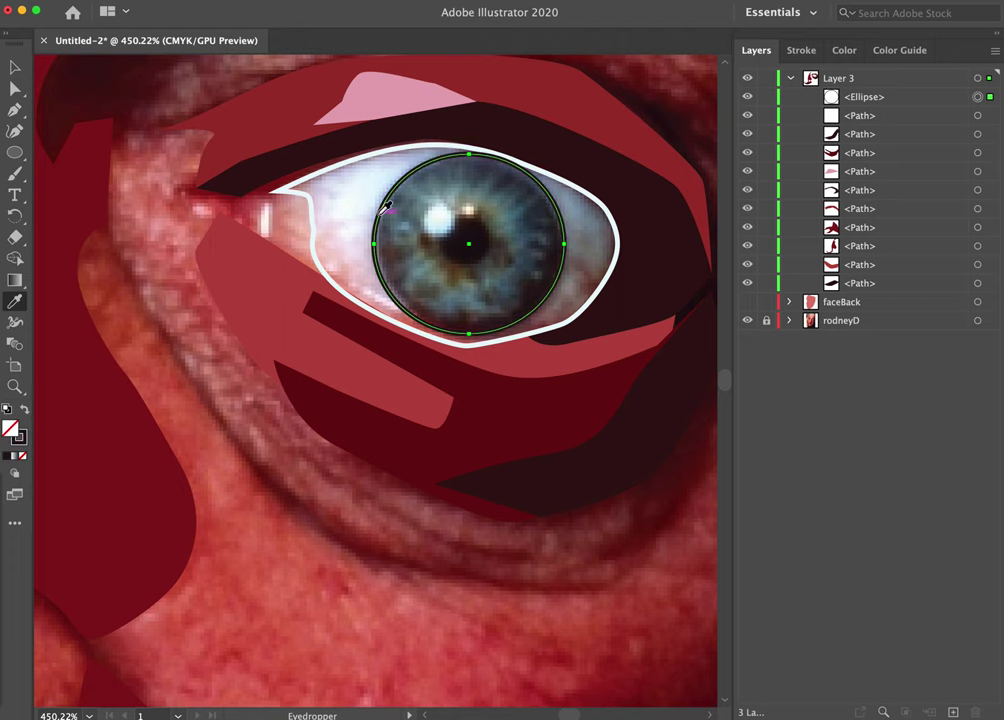
Draw a smaller circle over the pupil with the Ellipse tool and shift it slightly to centre it on the photo's pupil.
{"action": "key", "text": "z"}
{"action": "left_click_drag", "start_coordinate": [488, 270], "coordinate": [634, 150]}
{"action": "left_click_drag", "start_coordinate": [509, 193], "coordinate": [548, 323]}
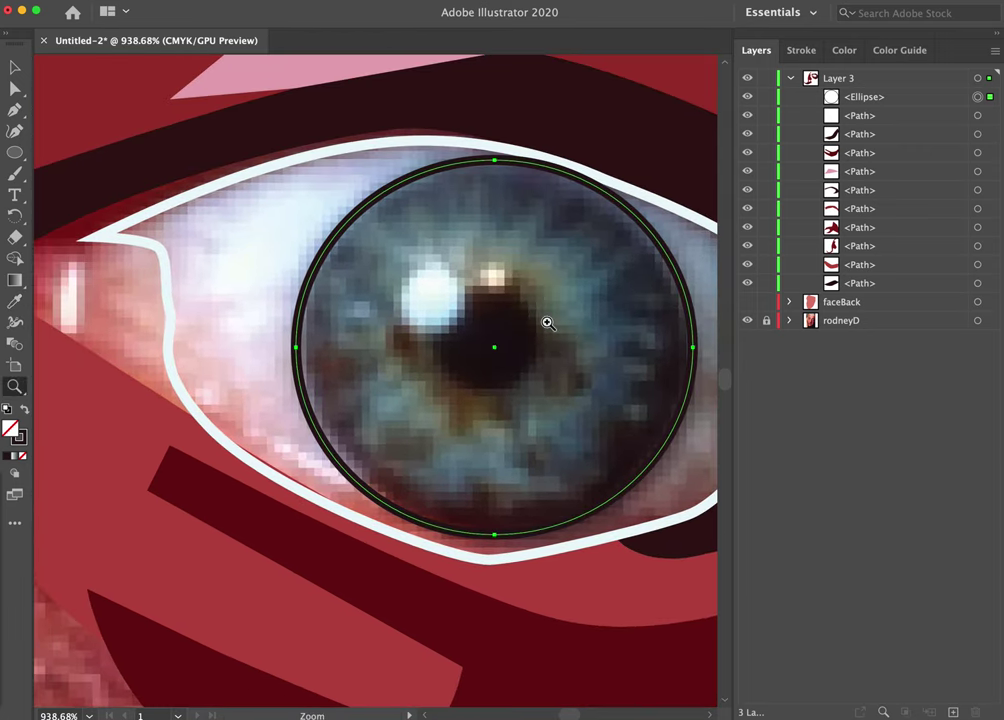
{"action": "left_click", "coordinate": [15, 155]}
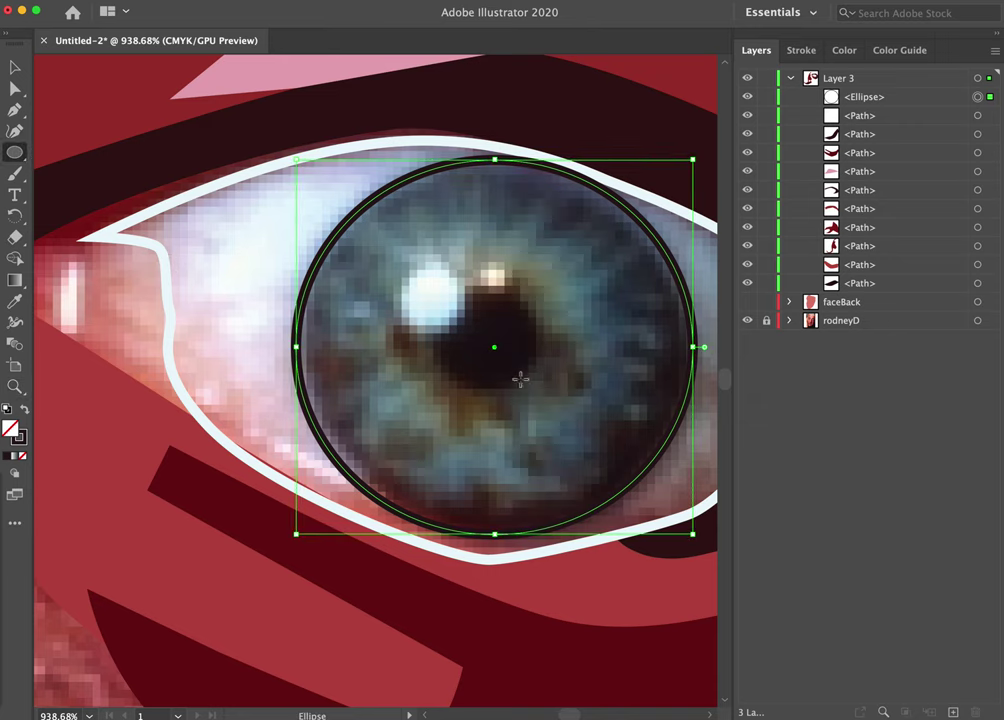
{"action": "left_click_drag", "start_coordinate": [531, 381], "coordinate": [439, 284]}
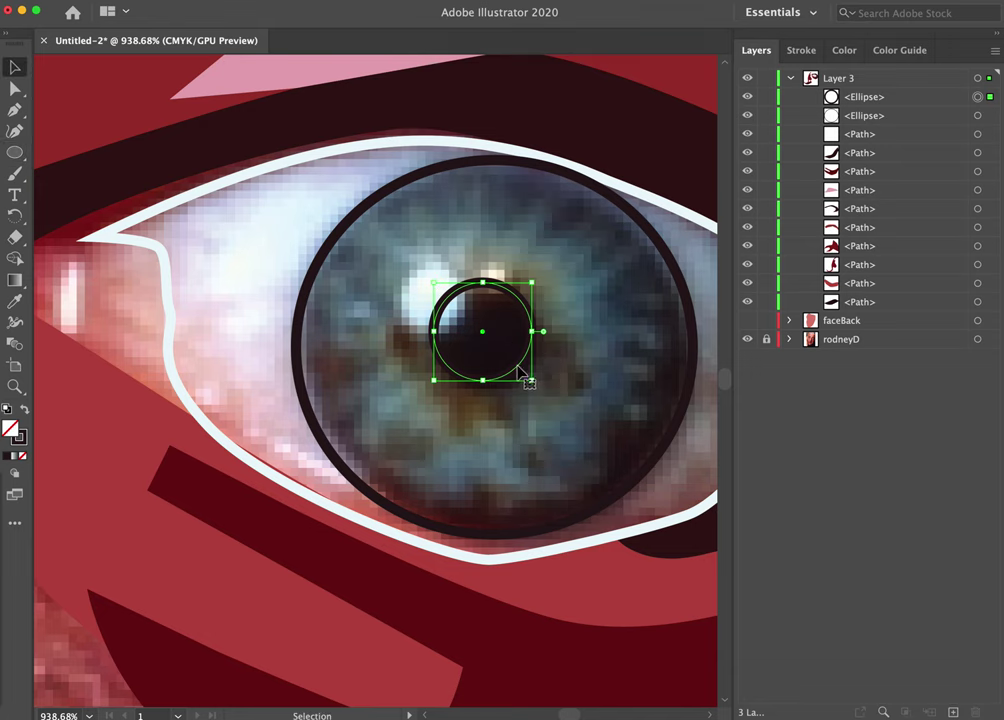
{"action": "left_click_drag", "start_coordinate": [517, 371], "coordinate": [521, 377]}
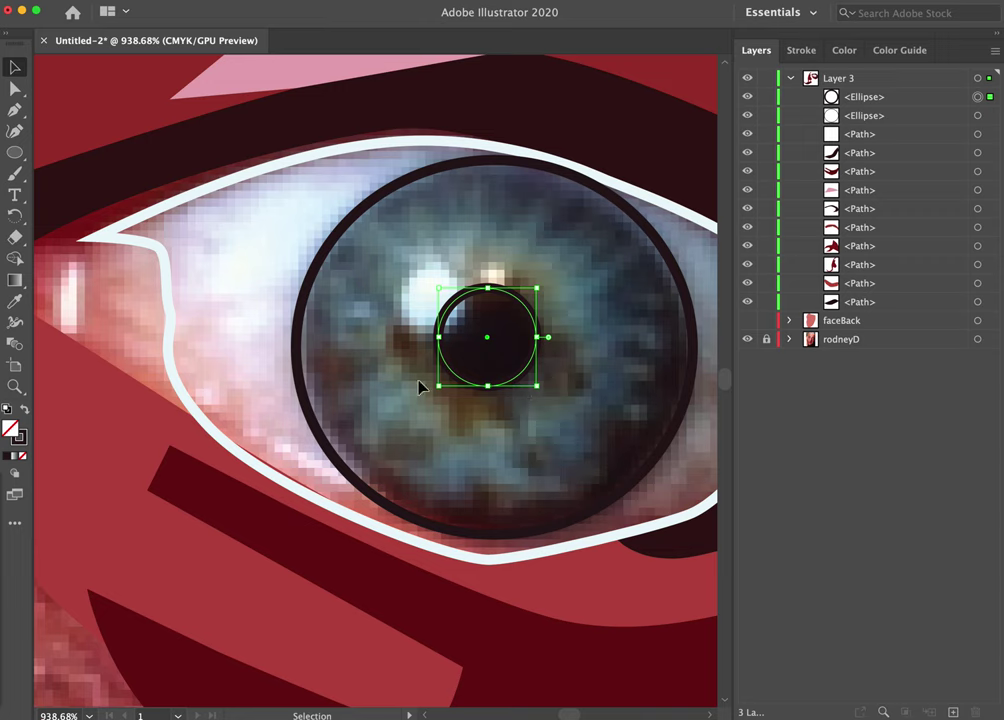
Draw a small upright ellipse over the bright reflection beside the pupil and fill it with the white sampled from that reflection.
{"action": "left_click", "coordinate": [15, 152]}
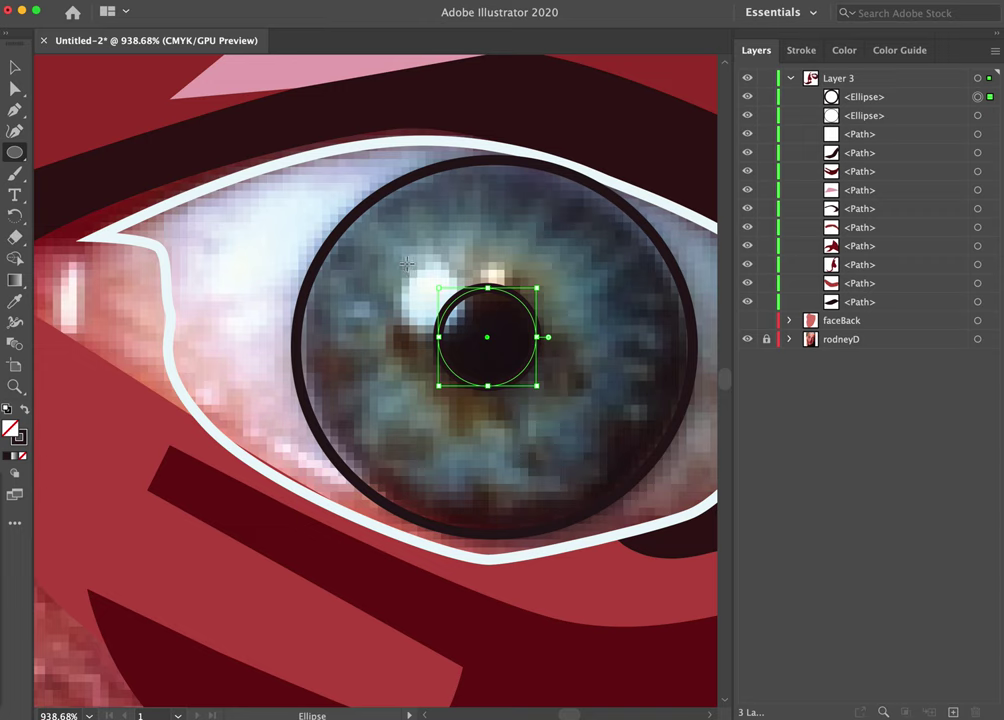
{"action": "left_click_drag", "start_coordinate": [402, 262], "coordinate": [458, 333]}
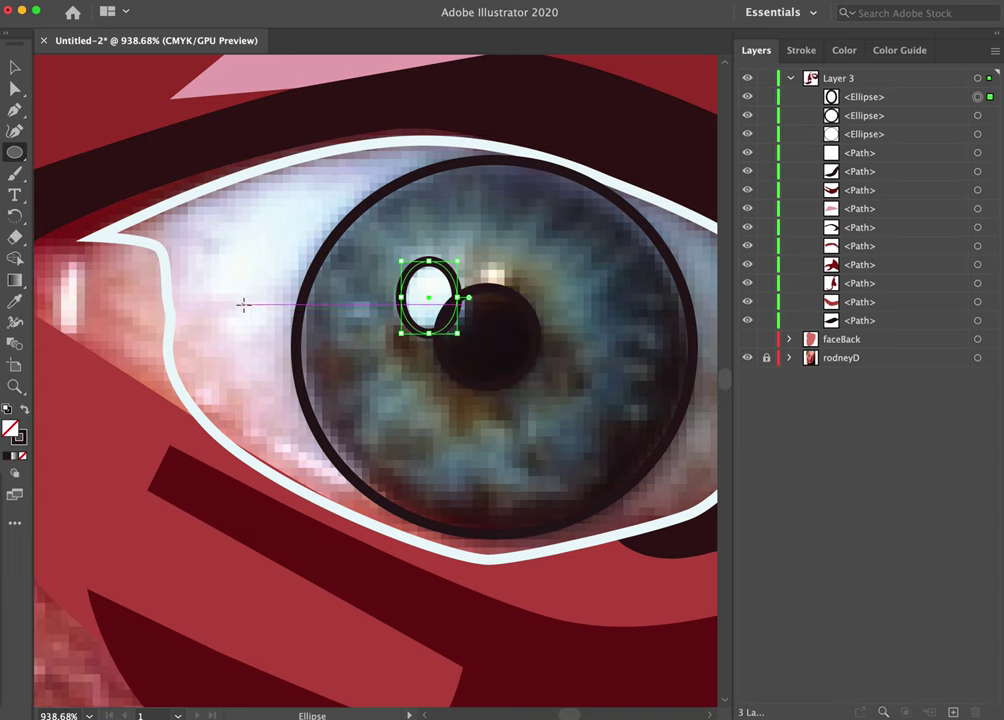
{"action": "key", "text": "i"}
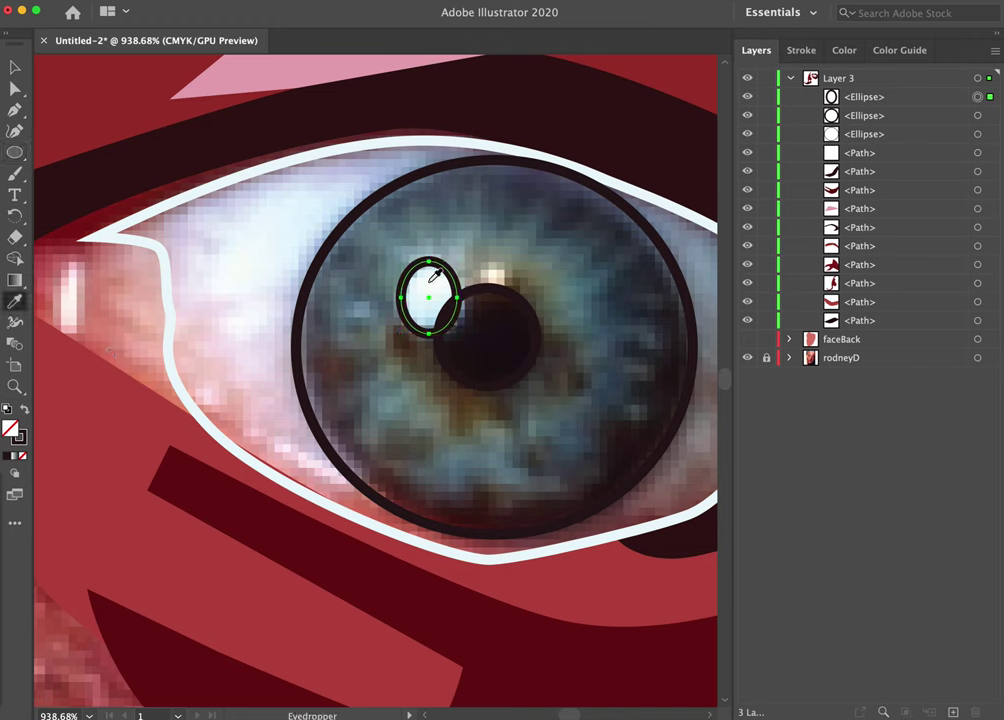
{"action": "left_click", "coordinate": [421, 285]}
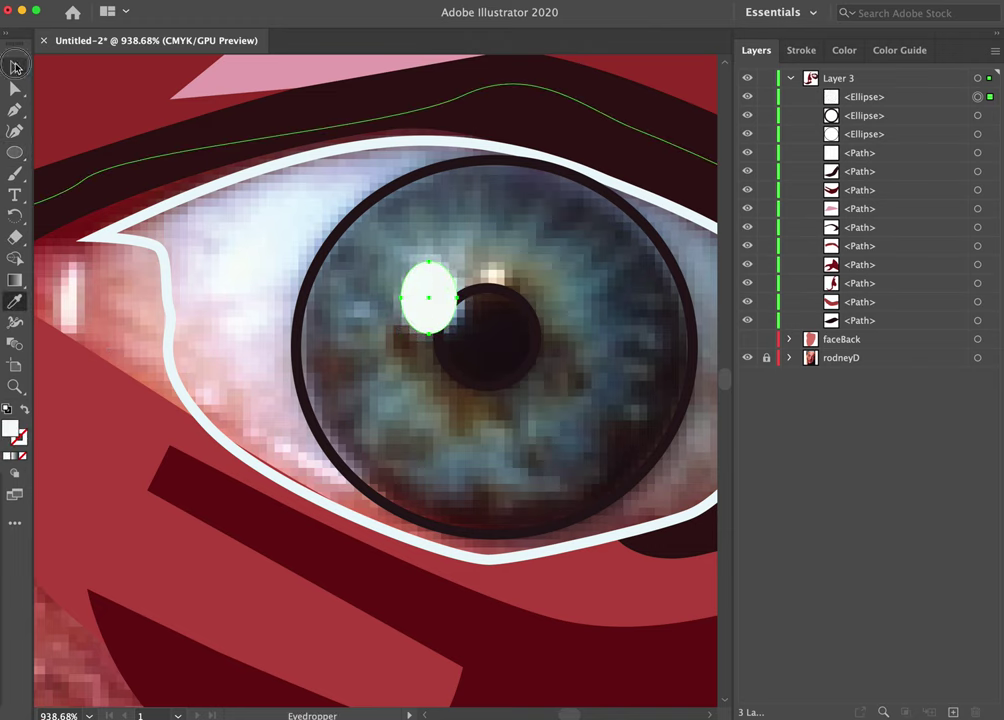
Move the white reflection ellipse slightly toward the pupil, and swap the pupil circle's near-black stroke to a fill.
{"action": "left_click", "coordinate": [15, 67]}
{"action": "left_click", "coordinate": [531, 315]}
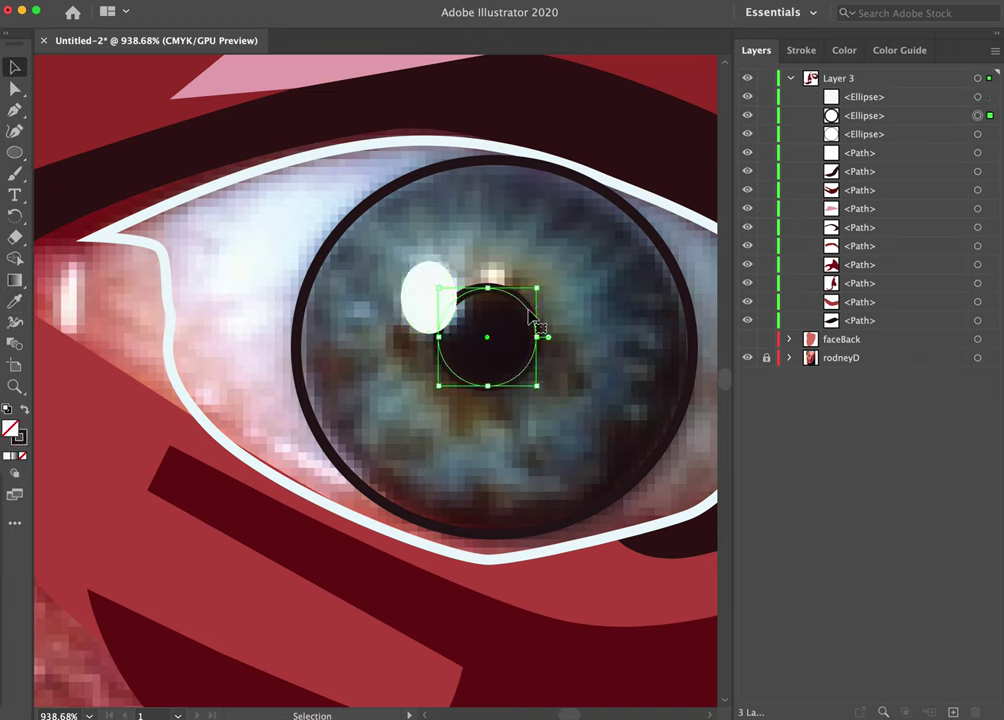
{"action": "left_click", "coordinate": [427, 285]}
{"action": "left_click_drag", "start_coordinate": [427, 283], "coordinate": [434, 283]}
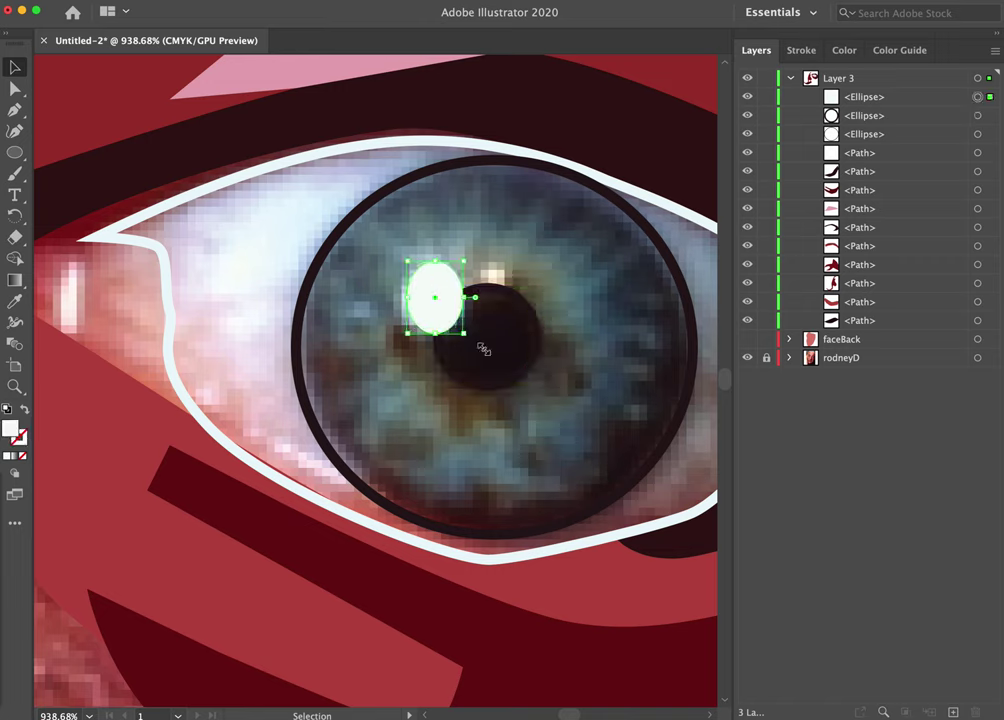
{"action": "left_click", "coordinate": [541, 347]}
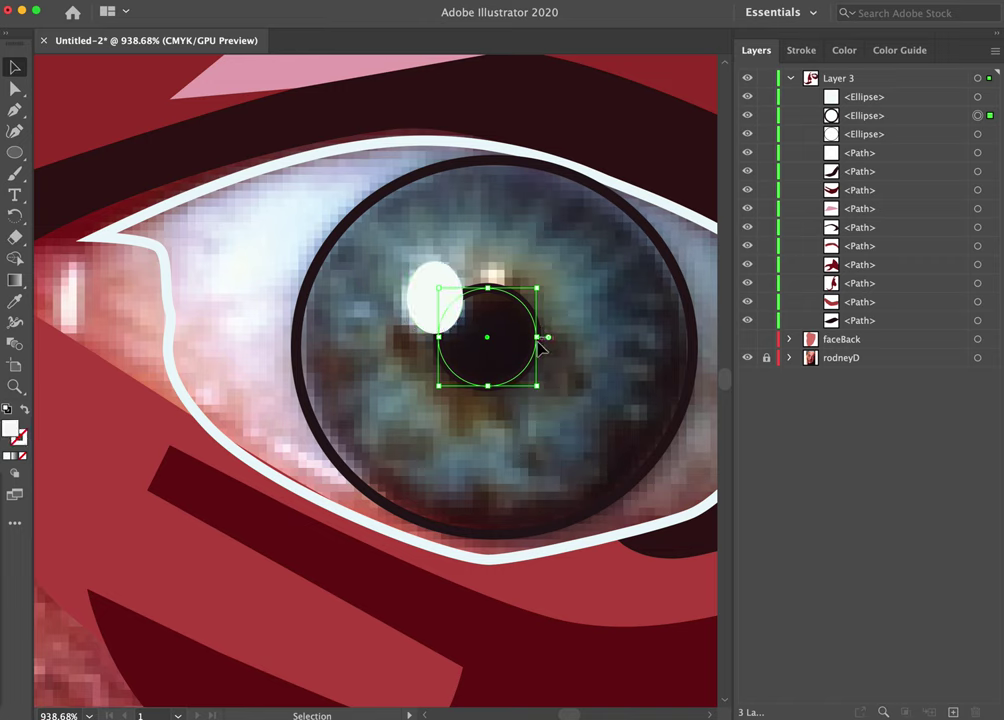
{"action": "left_click", "coordinate": [25, 411]}
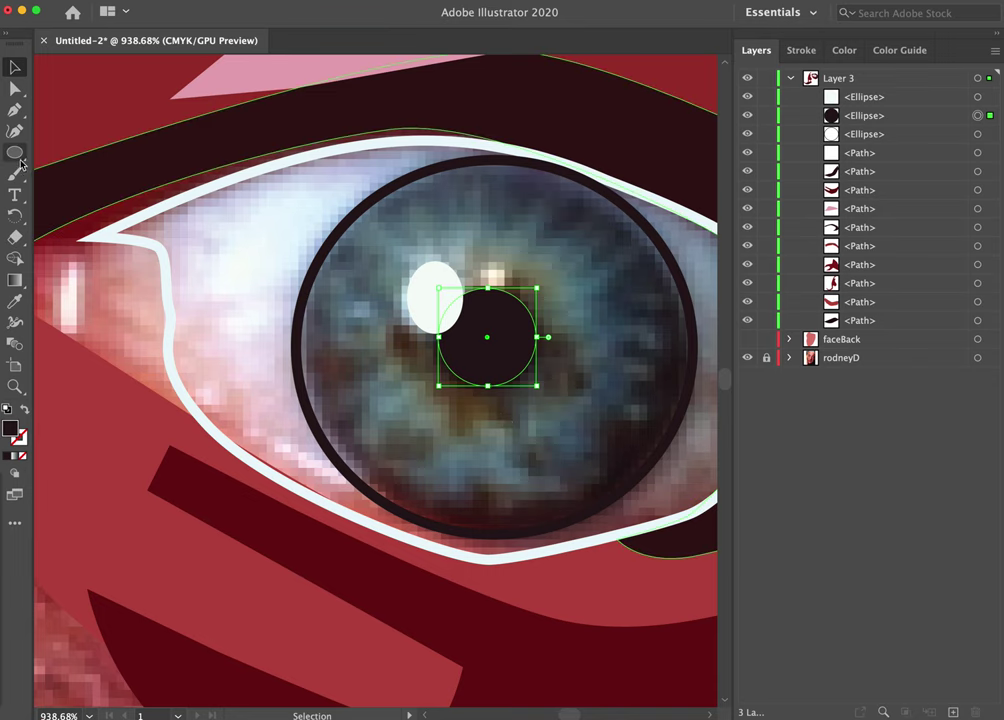
Trace the irregular dark area around the pupil with the Pen tool, from the point below it, around its right side and over the top to the white reflection.
{"action": "mouse_move", "coordinate": [16, 154]}
{"action": "left_mouse_down"}
{"action": "mouse_move", "coordinate": [60, 158]}
{"action": "mouse_move", "coordinate": [21, 158]}
{"action": "mouse_move", "coordinate": [16, 131]}
{"action": "left_mouse_up"}
{"action": "left_click", "coordinate": [16, 112]}
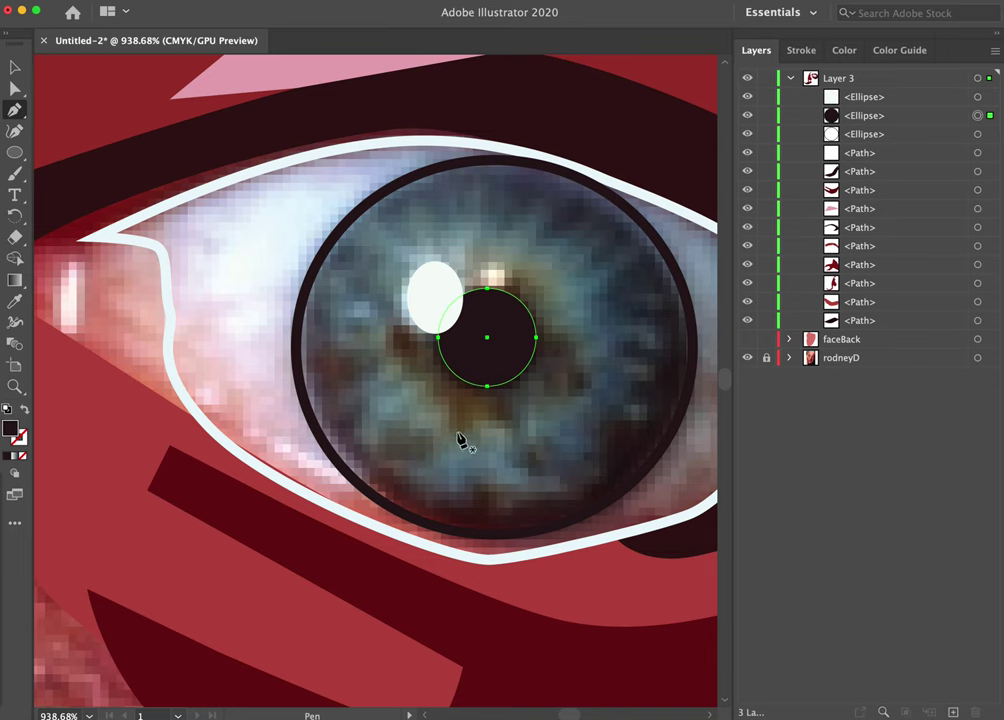
{"action": "left_click_drag", "start_coordinate": [457, 431], "coordinate": [504, 410]}
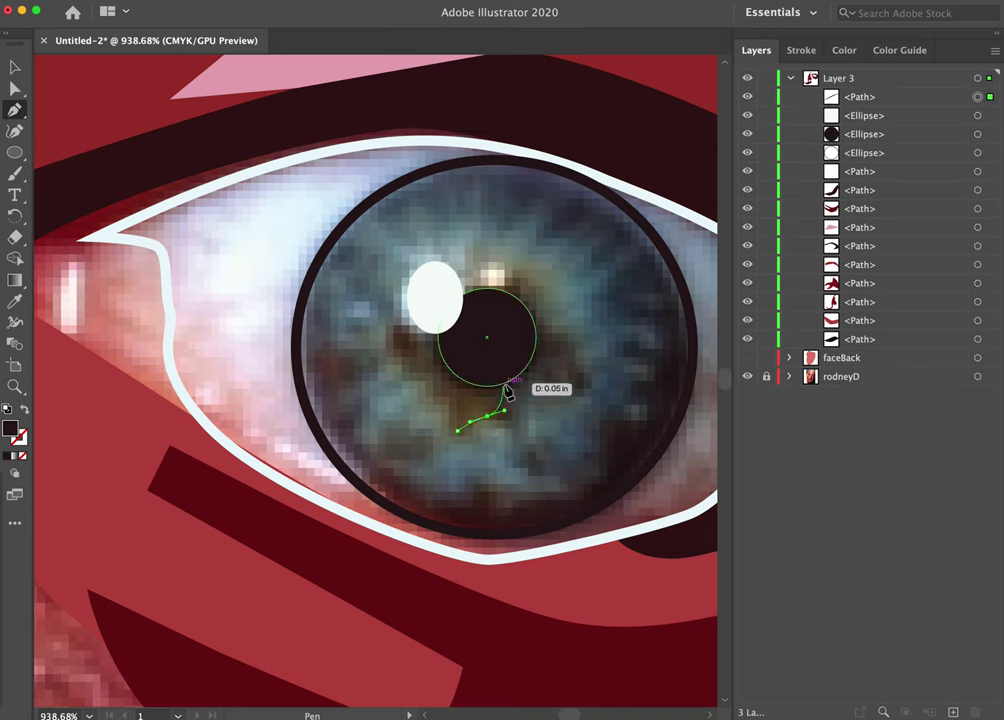
{"action": "left_click", "coordinate": [510, 389]}
{"action": "left_click", "coordinate": [550, 386]}
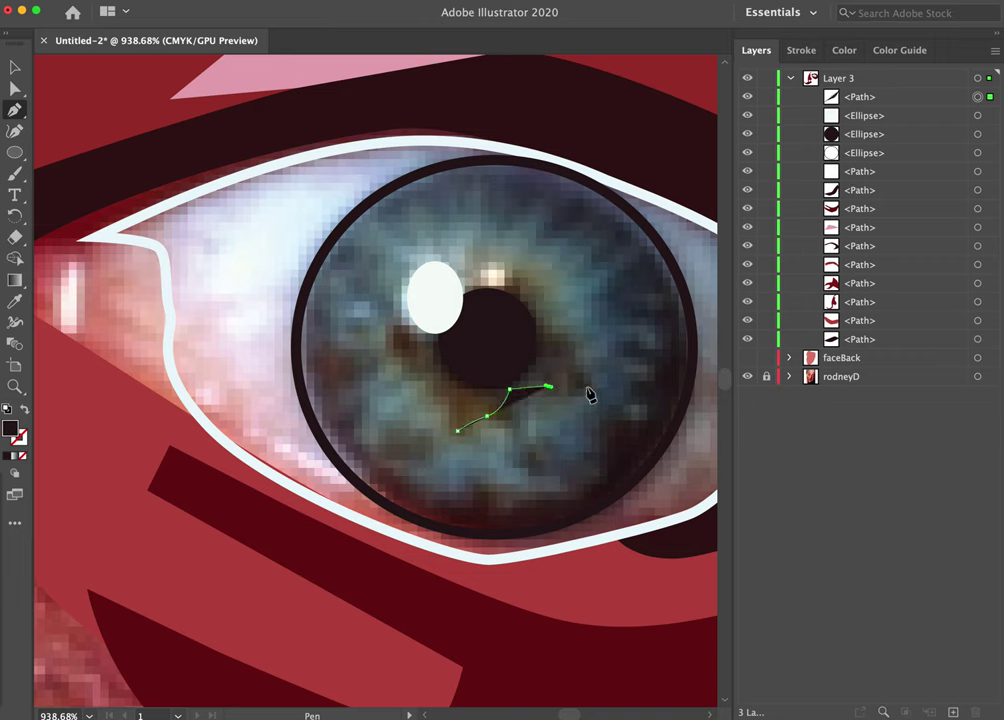
{"action": "left_click_drag", "start_coordinate": [595, 386], "coordinate": [569, 355]}
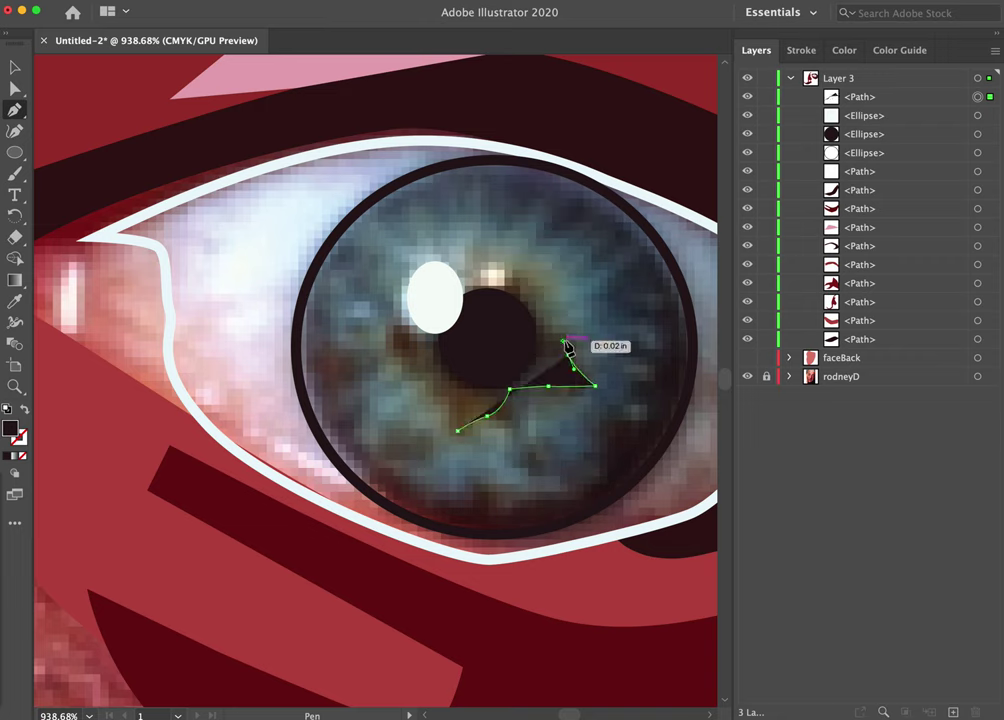
{"action": "left_click", "coordinate": [559, 328]}
{"action": "left_click", "coordinate": [541, 292]}
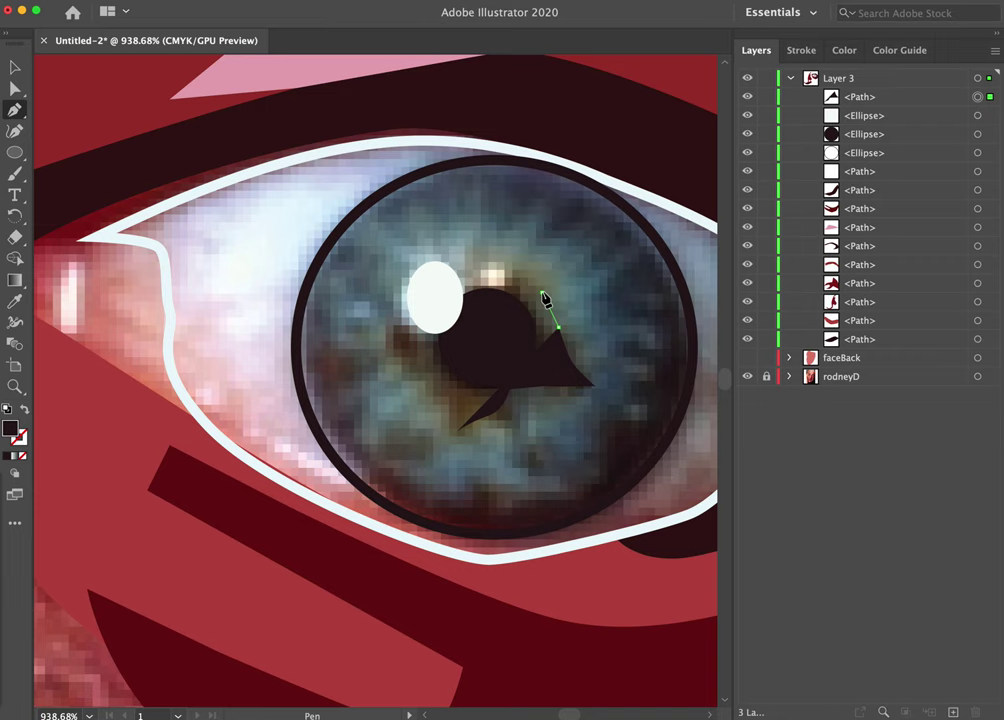
{"action": "left_click", "coordinate": [530, 267]}
{"action": "left_click", "coordinate": [510, 277]}
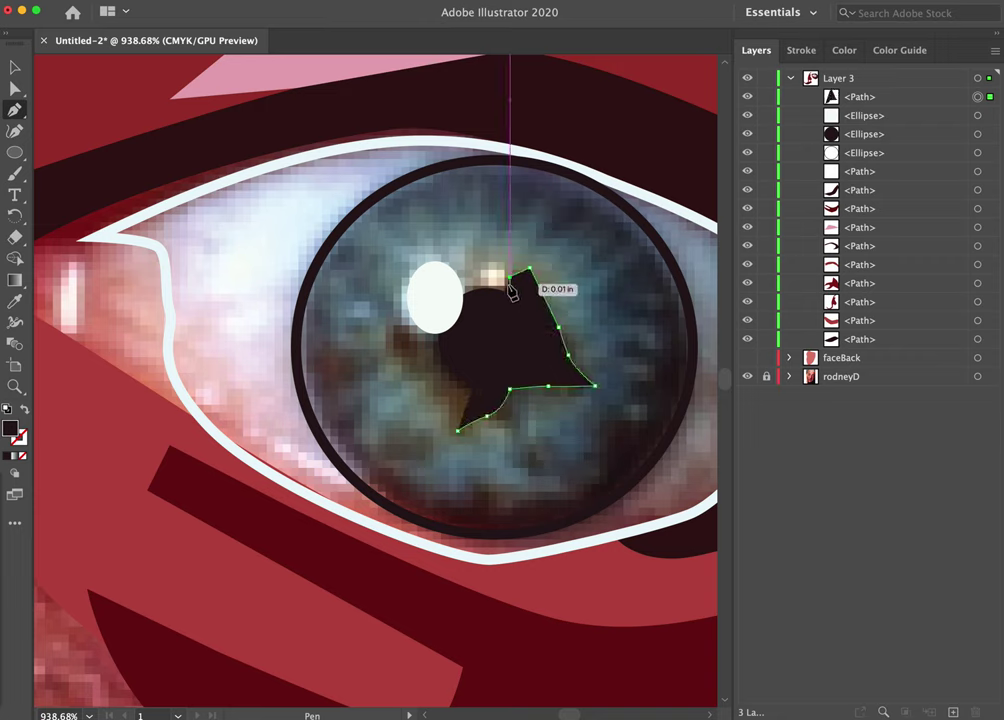
{"action": "left_click", "coordinate": [504, 288]}
{"action": "left_click", "coordinate": [473, 277]}
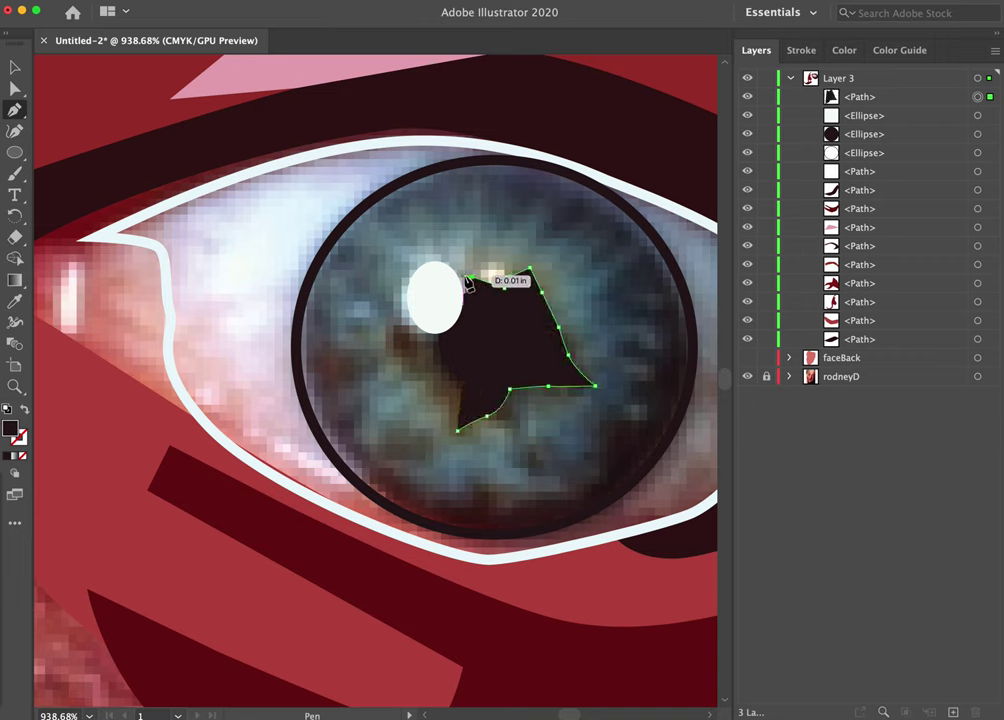
{"action": "left_click", "coordinate": [463, 275]}
{"action": "left_click", "coordinate": [435, 323]}
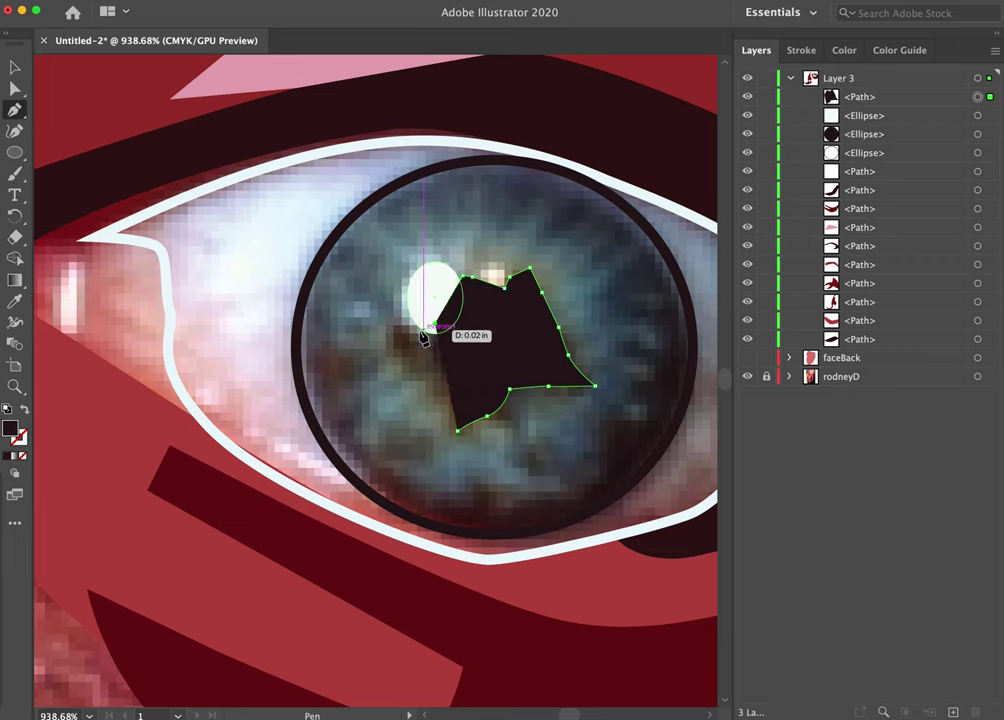
Finish the jagged dark shape around the pupil with straight and angular points on its left side and close the path.
{"action": "left_click", "coordinate": [395, 327]}
{"action": "left_click_drag", "start_coordinate": [392, 352], "coordinate": [430, 377]}
{"action": "left_click", "coordinate": [439, 371]}
{"action": "left_click", "coordinate": [457, 430]}
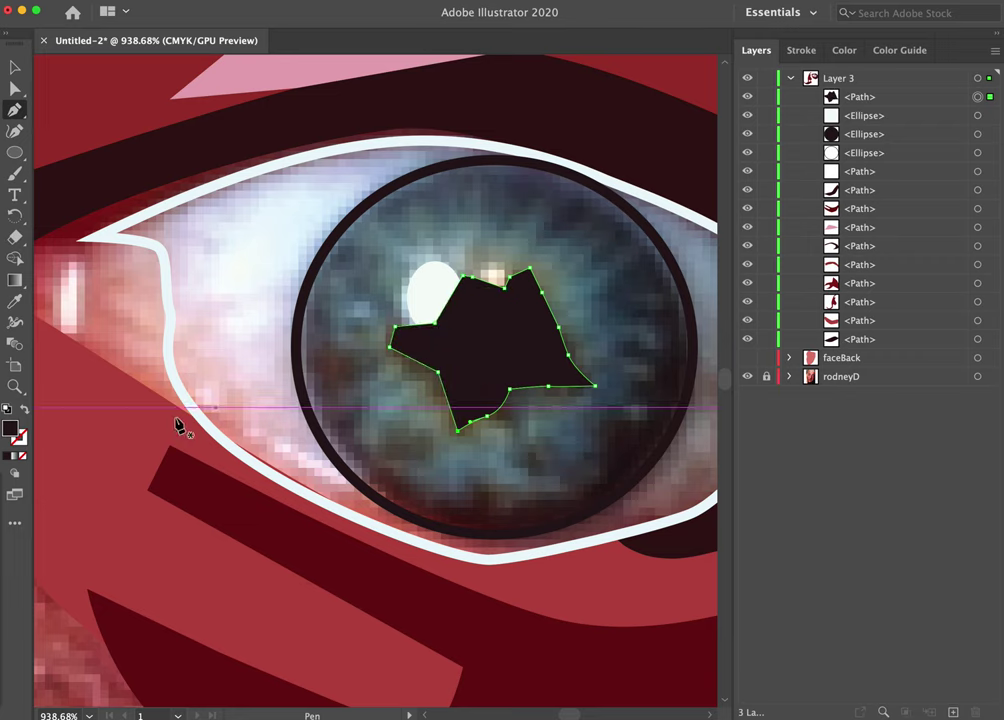
Fill the jagged pupil shape with the brown sampled from the photo's iris and stack it below the three ellipses and the white eye outline.
{"action": "left_click", "coordinate": [21, 409]}
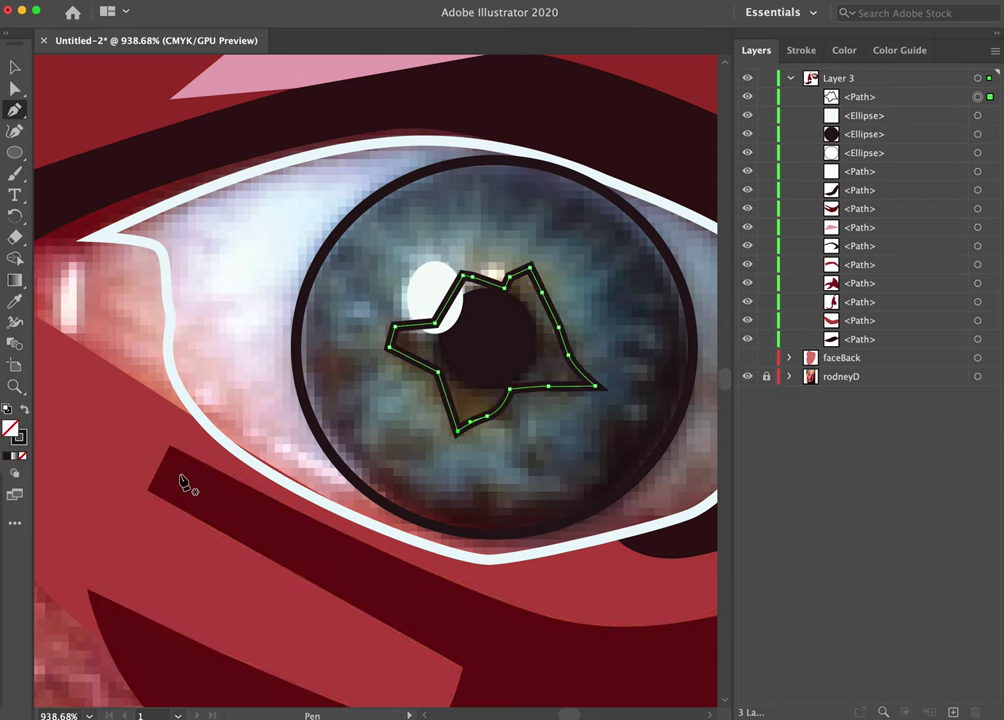
{"action": "key", "text": "i"}
{"action": "left_click", "coordinate": [462, 497]}
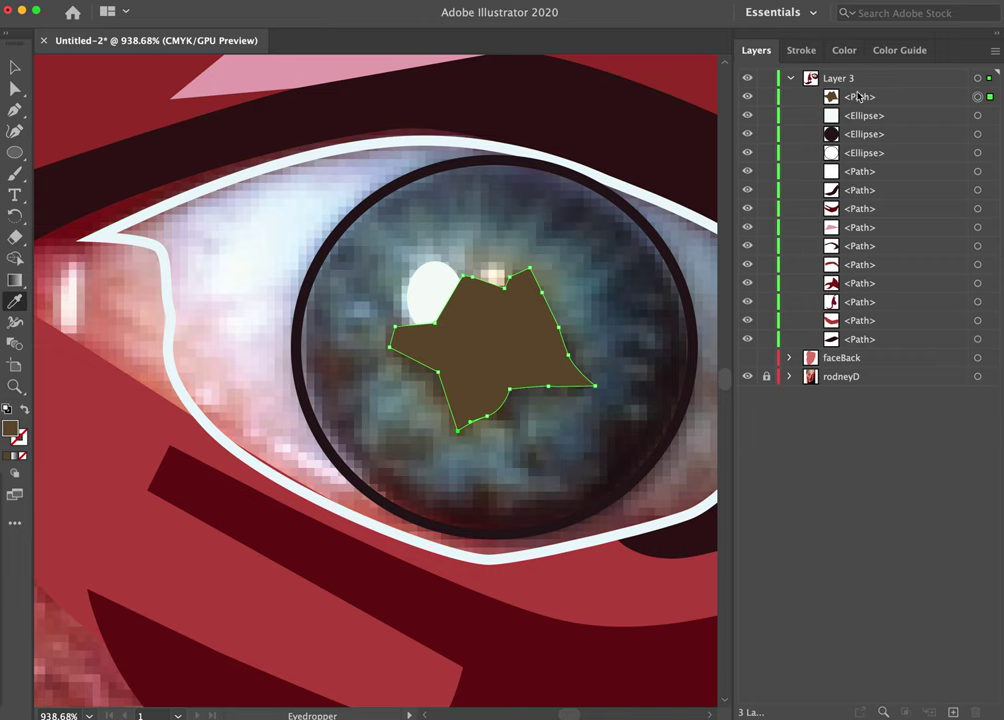
{"action": "left_click_drag", "start_coordinate": [891, 100], "coordinate": [880, 180]}
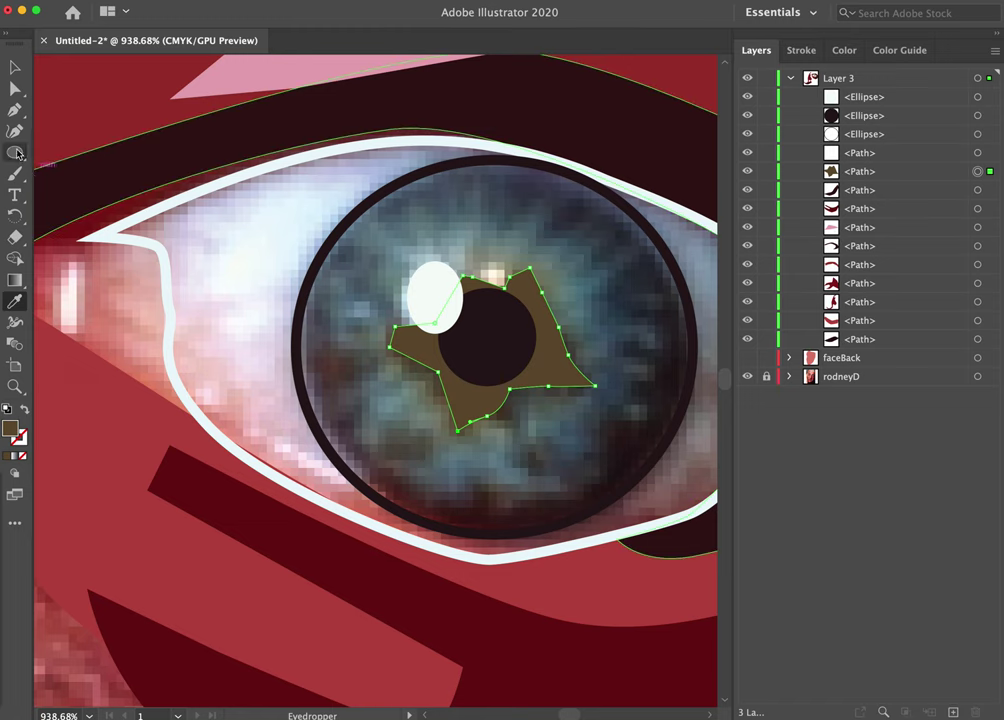
Start a spiky path with the Pen tool around the pupil, tracing zigzag points along the iris's upper-right area.
{"action": "left_click", "coordinate": [15, 109]}
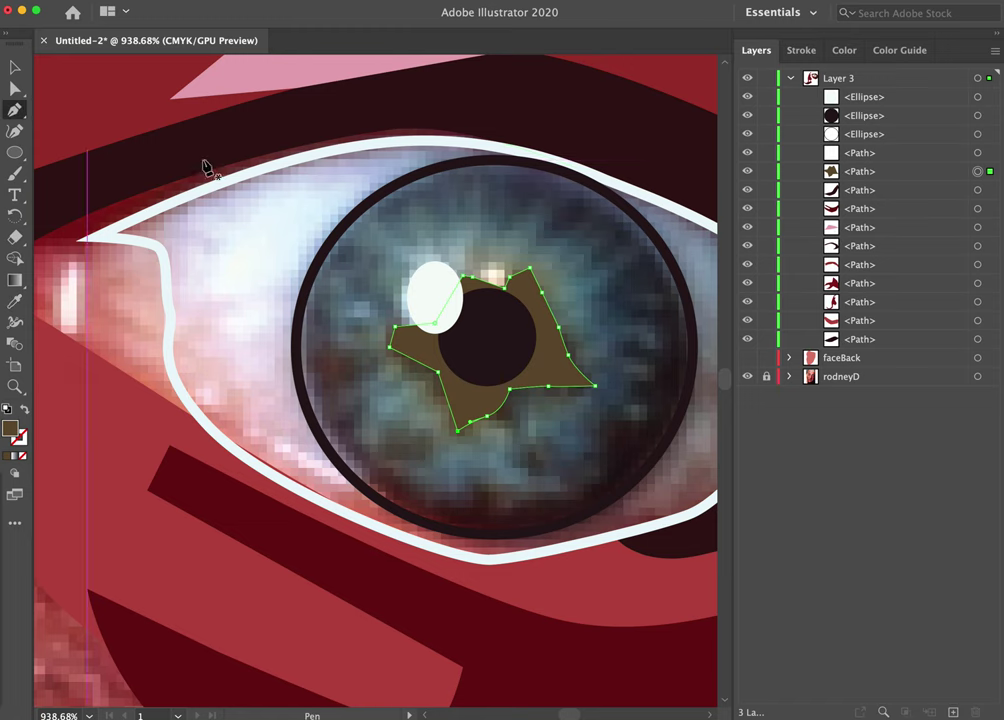
{"action": "left_click", "coordinate": [510, 230]}
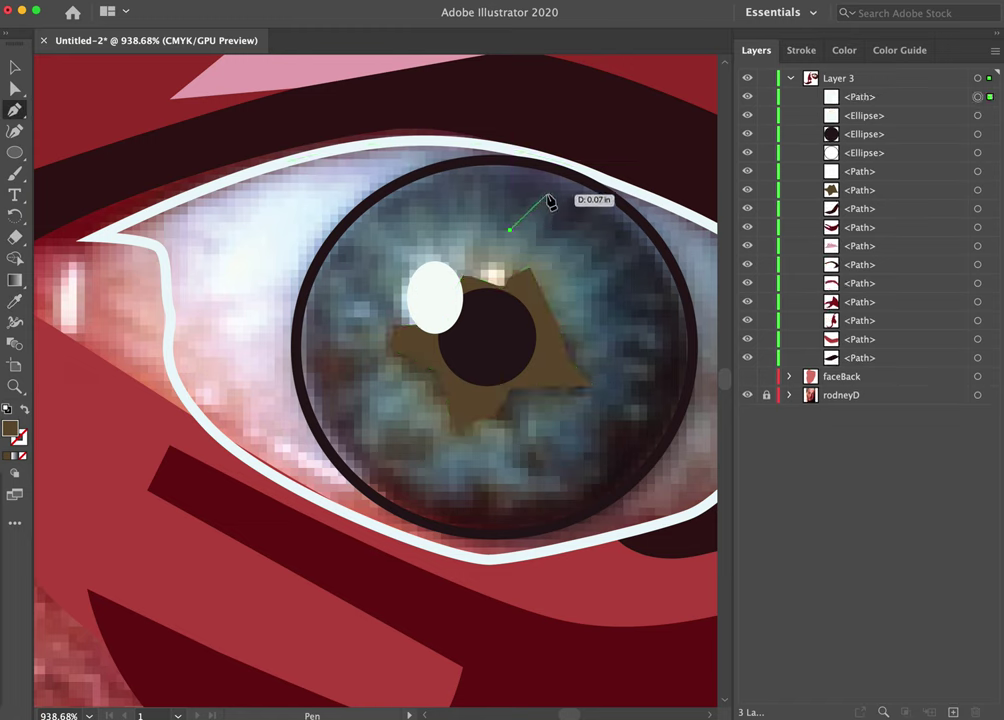
{"action": "left_click", "coordinate": [539, 249]}
{"action": "left_click", "coordinate": [577, 221]}
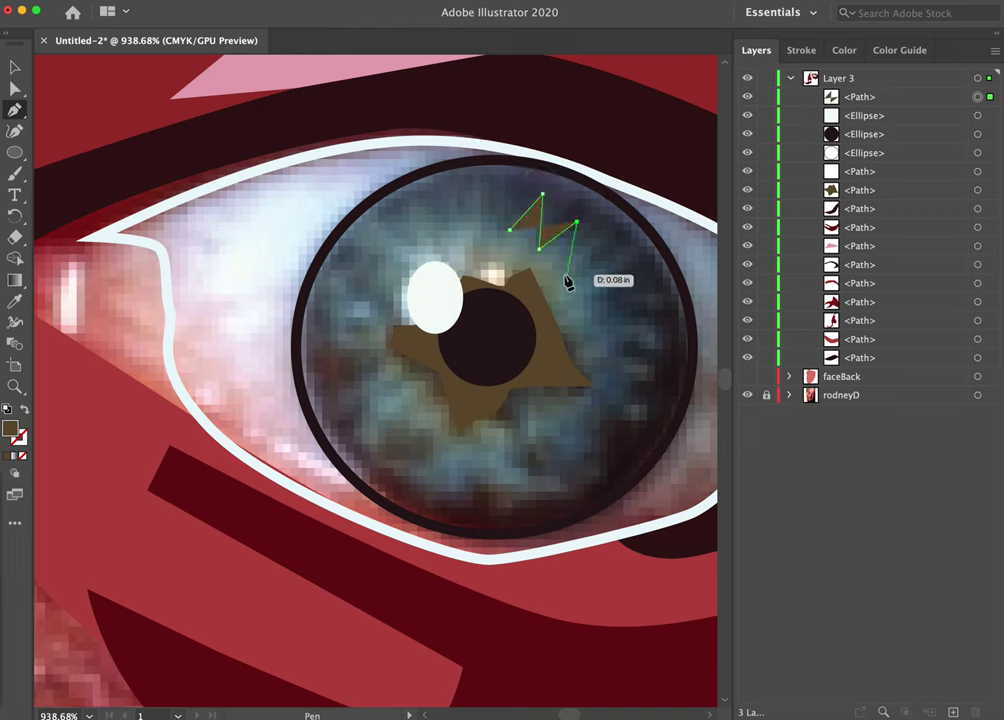
{"action": "left_click", "coordinate": [558, 273]}
{"action": "left_click", "coordinate": [598, 259]}
{"action": "left_click", "coordinate": [626, 262]}
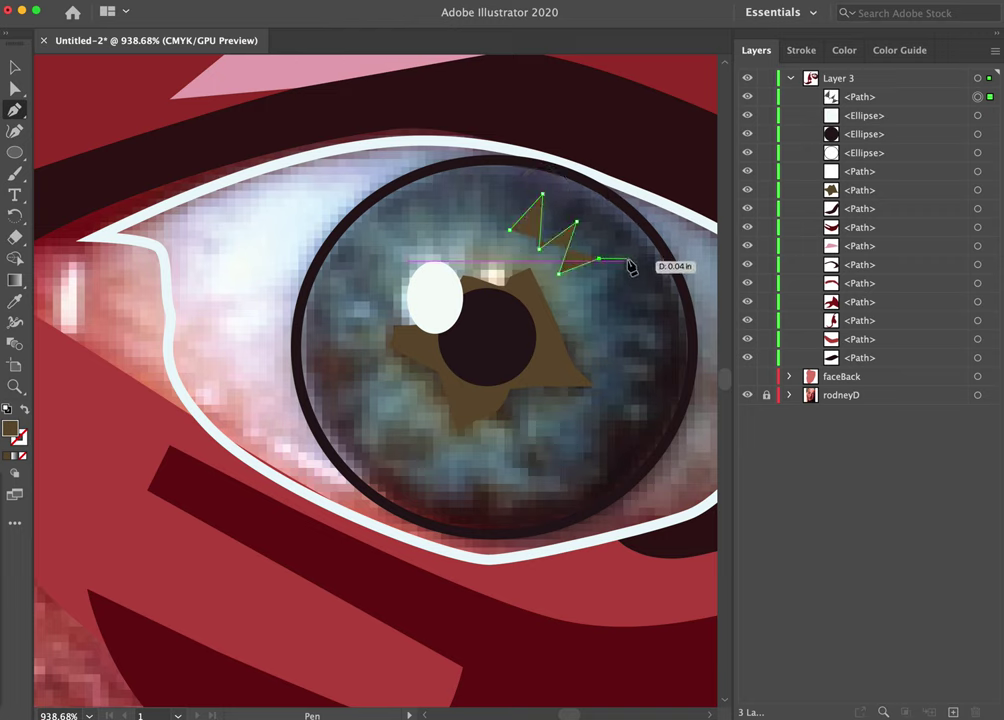
{"action": "left_click", "coordinate": [589, 300]}
{"action": "left_click", "coordinate": [603, 322]}
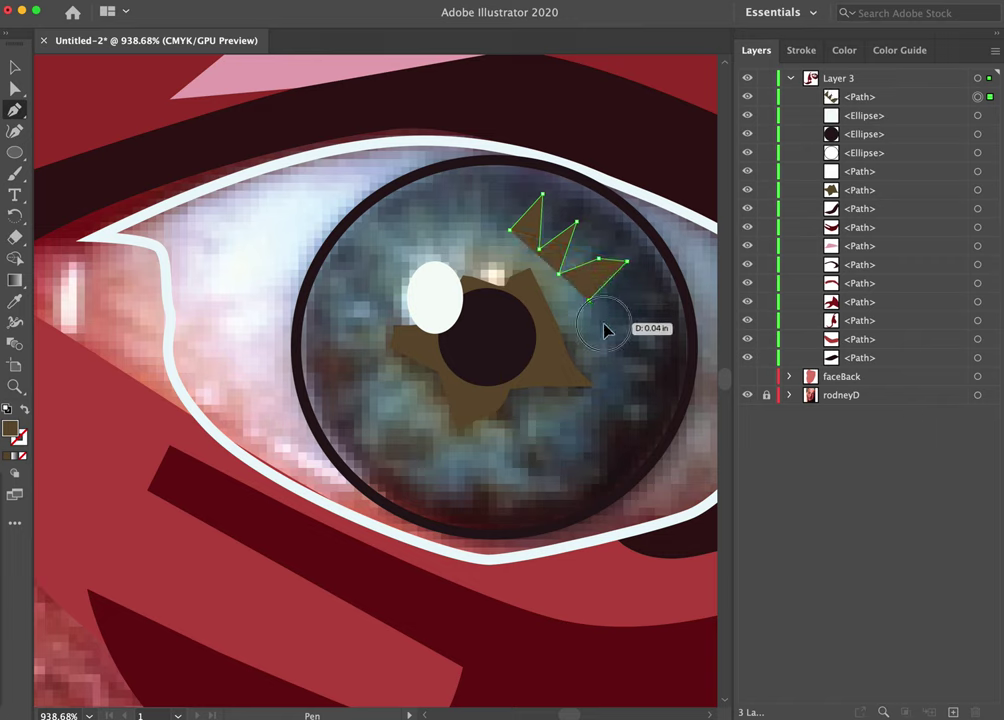
Continue the spiky iris path with zigzag points down the right side to the lower-right area of the iris.
{"action": "left_click", "coordinate": [657, 337]}
{"action": "left_click", "coordinate": [620, 350]}
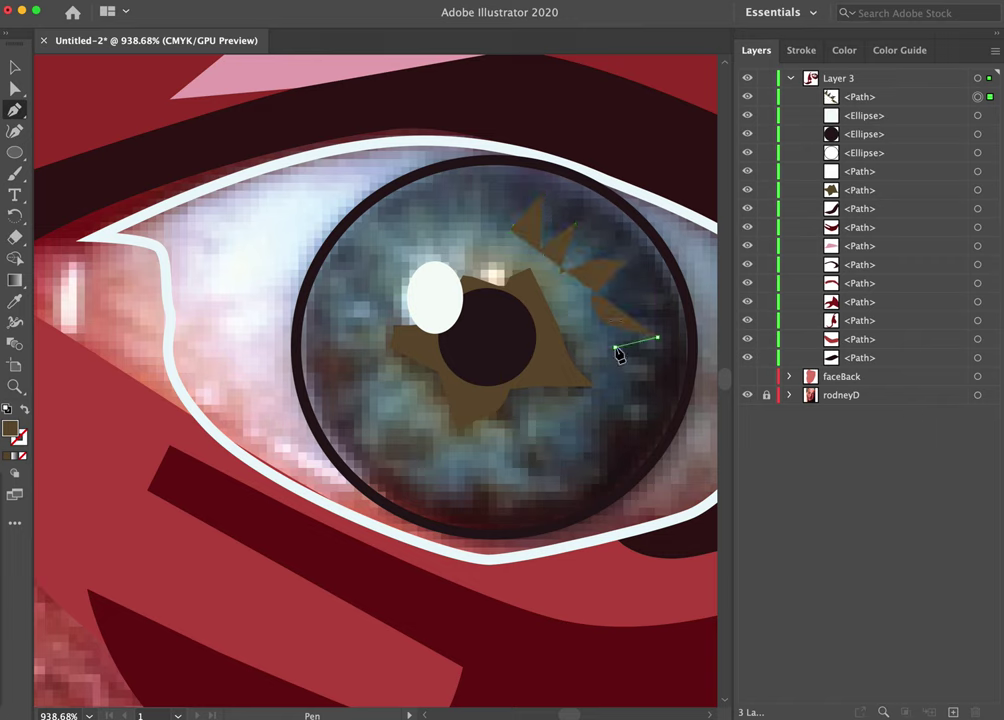
{"action": "left_click", "coordinate": [645, 369]}
{"action": "left_click", "coordinate": [616, 371]}
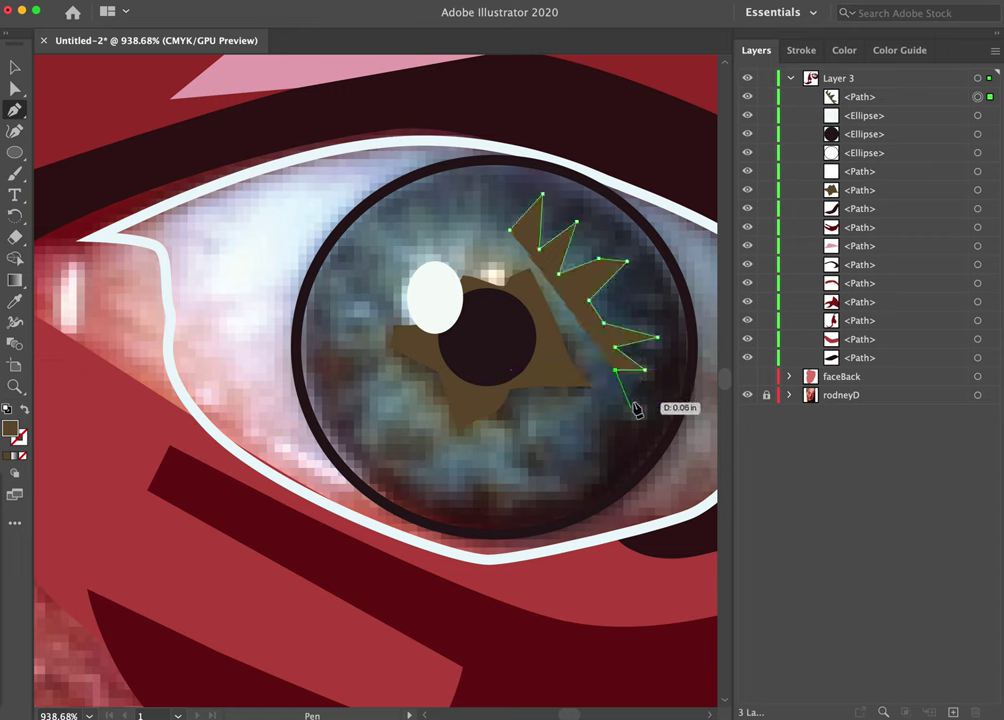
{"action": "left_click", "coordinate": [638, 412]}
{"action": "left_click", "coordinate": [604, 408]}
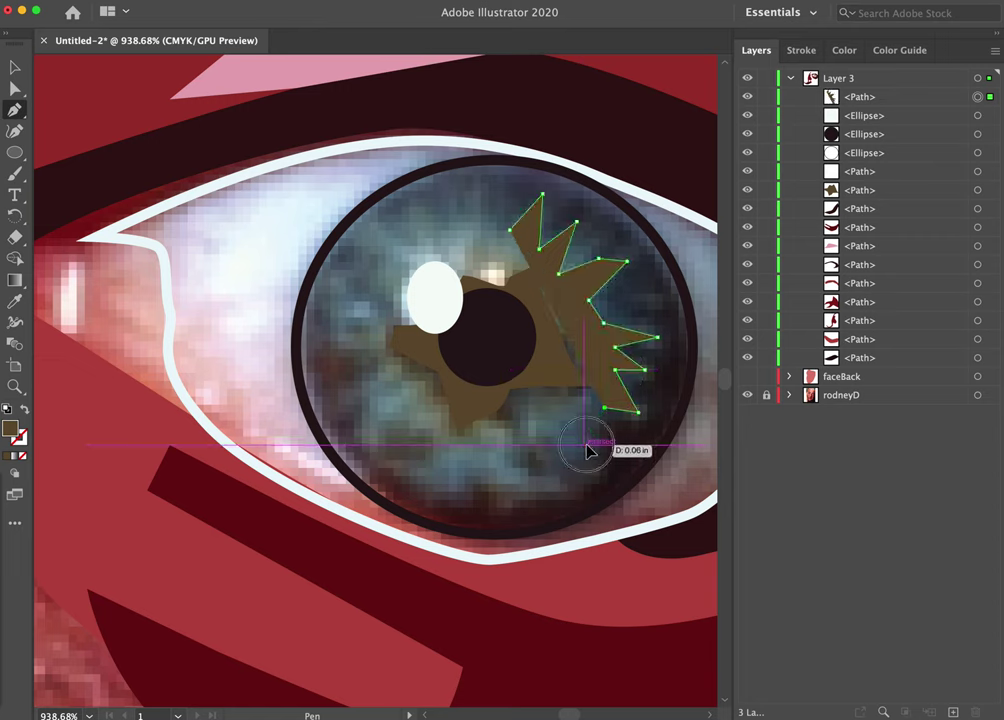
{"action": "left_click", "coordinate": [584, 445]}
{"action": "left_click", "coordinate": [595, 472]}
{"action": "left_click", "coordinate": [549, 443]}
{"action": "left_click", "coordinate": [527, 444]}
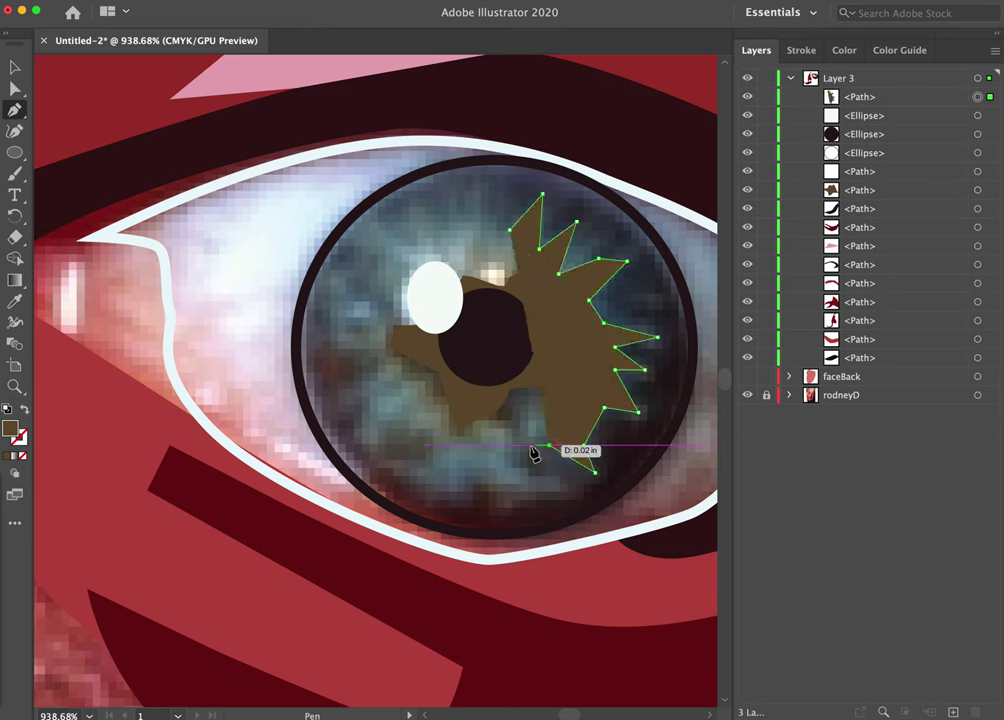
Extend the spiky path along the bottom of the iris, shaping uneven points toward the lower left.
{"action": "left_click", "coordinate": [584, 490]}
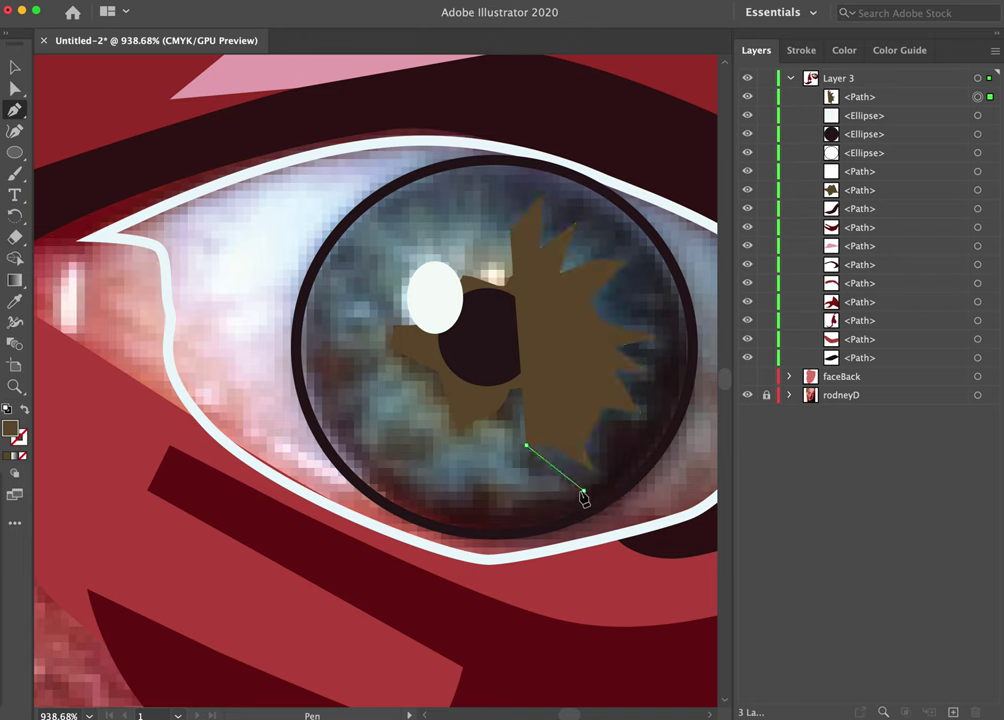
{"action": "left_click", "coordinate": [513, 494]}
{"action": "left_click", "coordinate": [482, 479]}
{"action": "left_click", "coordinate": [463, 508]}
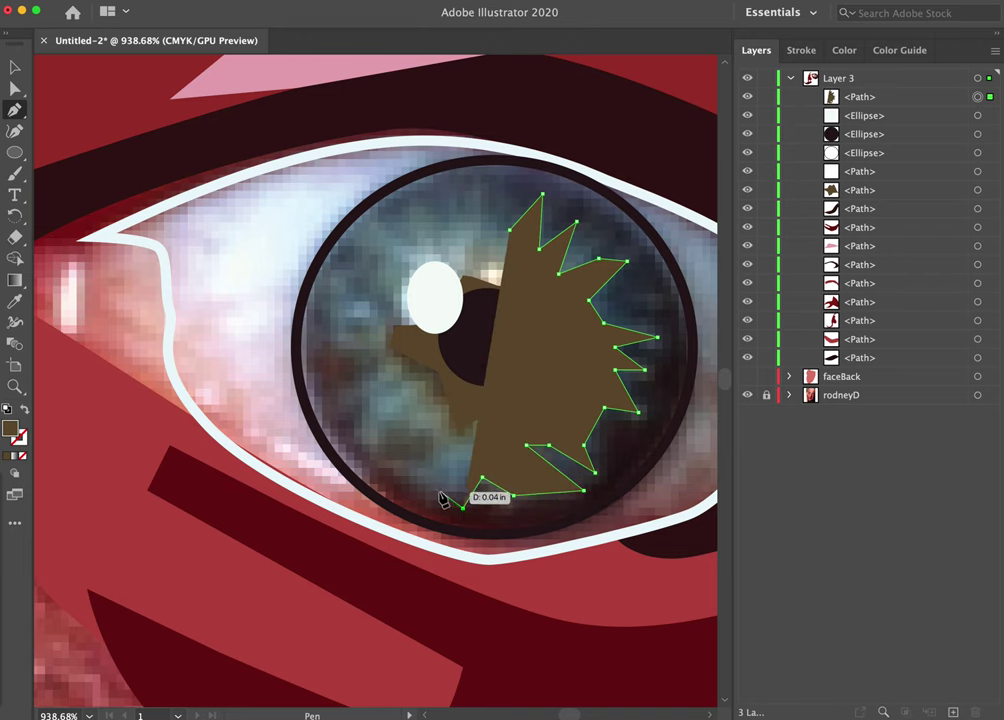
{"action": "left_click", "coordinate": [430, 500]}
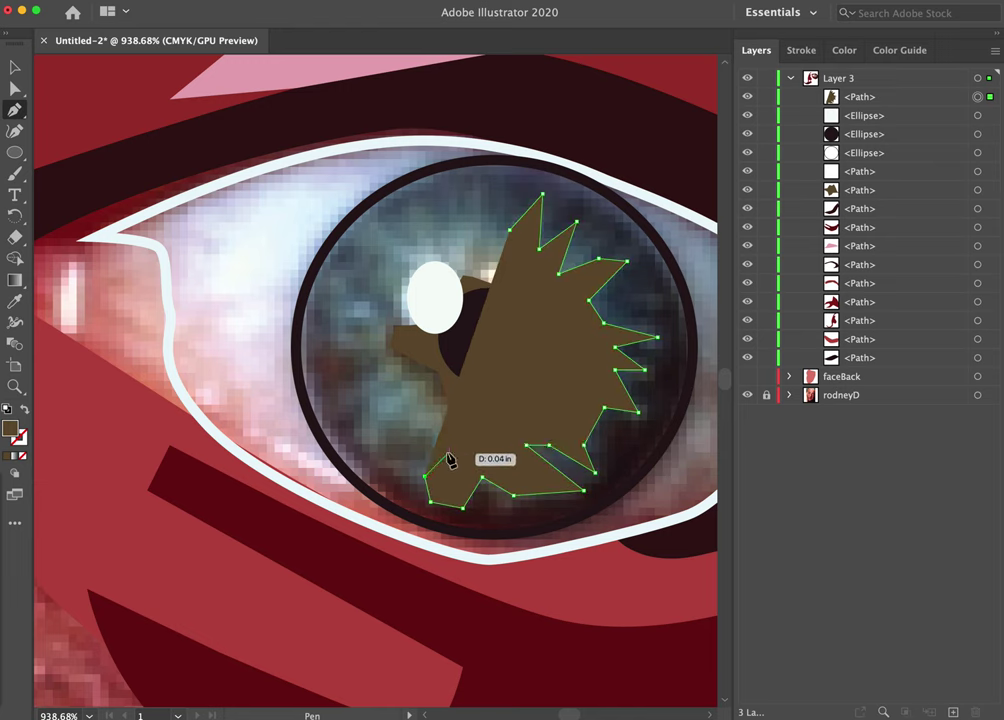
{"action": "key", "text": "cmd+z"}
{"action": "left_click", "coordinate": [425, 475]}
{"action": "left_click", "coordinate": [442, 442]}
{"action": "left_click", "coordinate": [430, 433]}
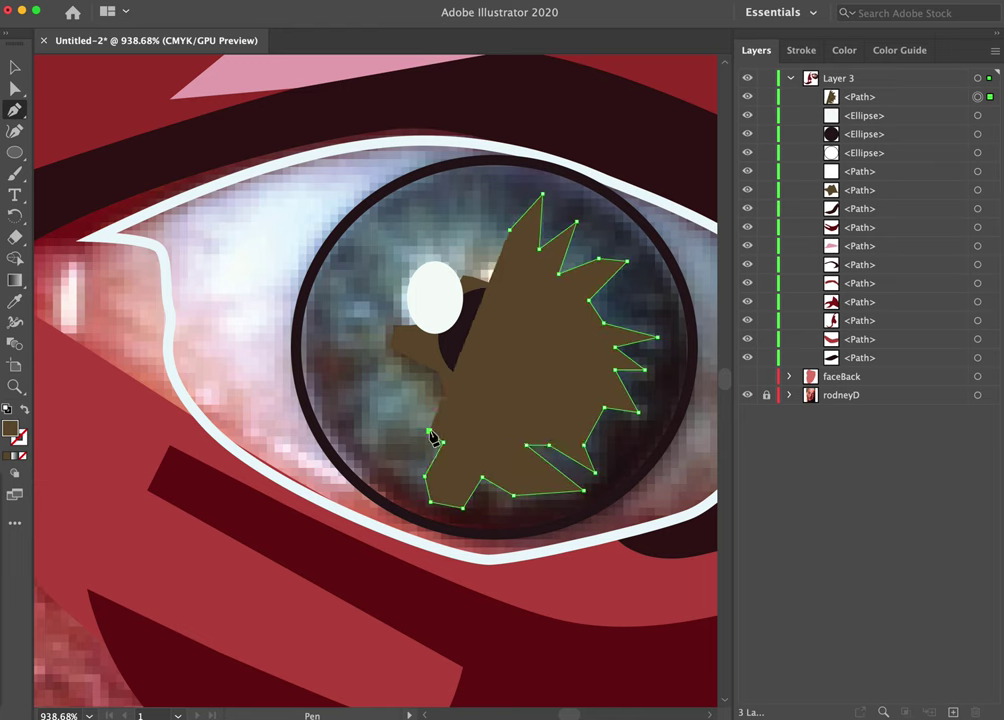
Trace the path's zigzag spikes up the left side of the iris to just left of the white highlight.
{"action": "left_click", "coordinate": [394, 466]}
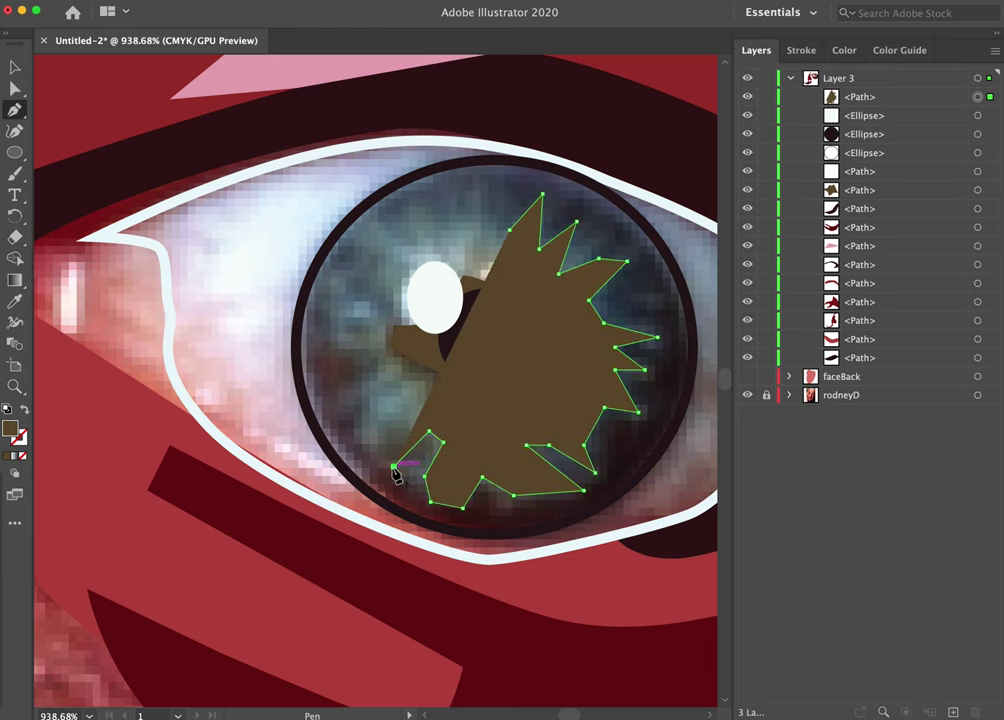
{"action": "left_click", "coordinate": [358, 439]}
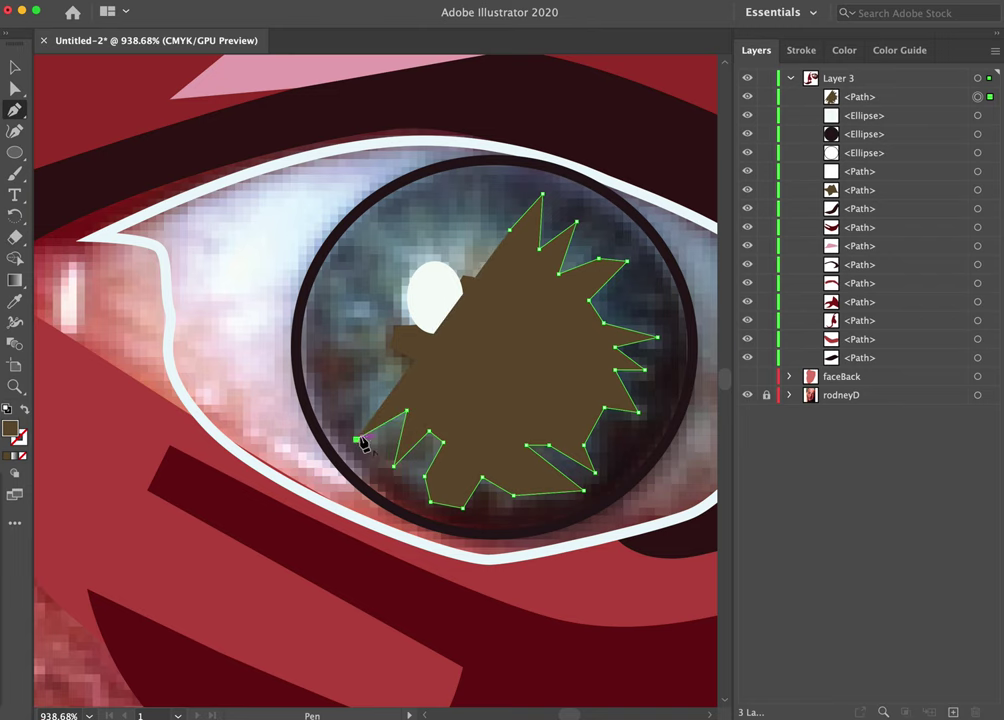
{"action": "left_click", "coordinate": [390, 384]}
{"action": "left_click", "coordinate": [341, 403]}
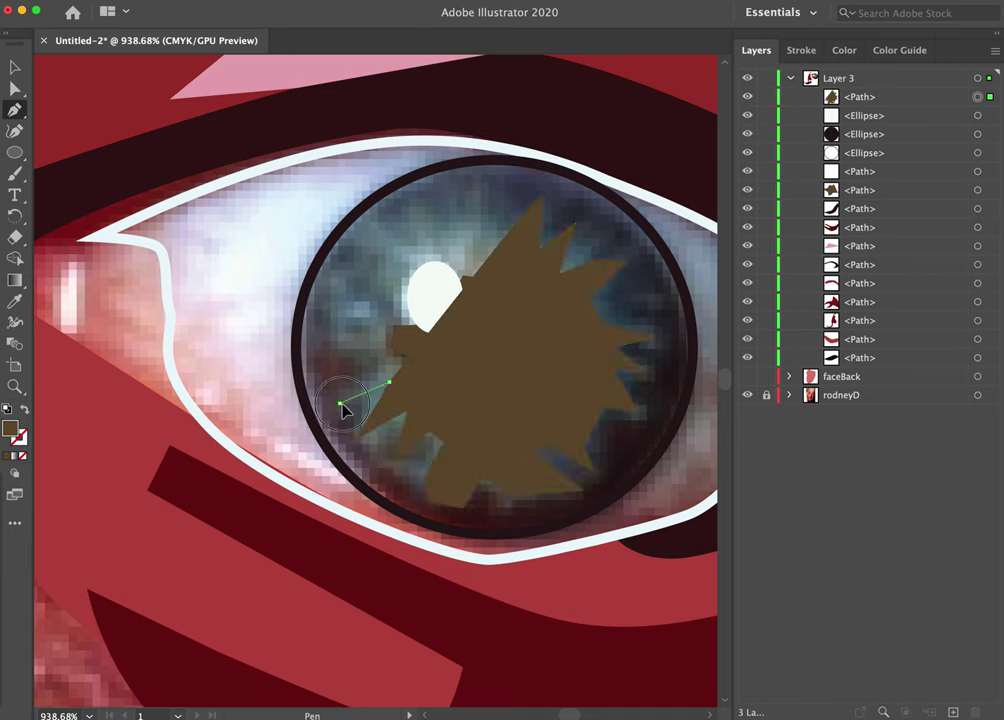
{"action": "left_click", "coordinate": [379, 358]}
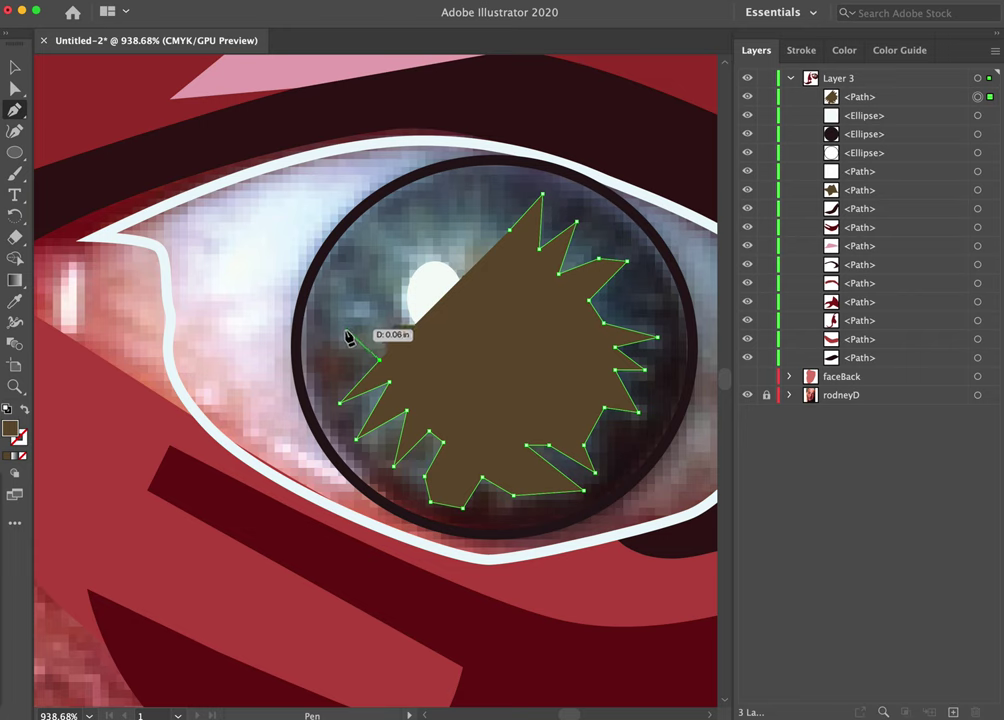
{"action": "left_click", "coordinate": [341, 333]}
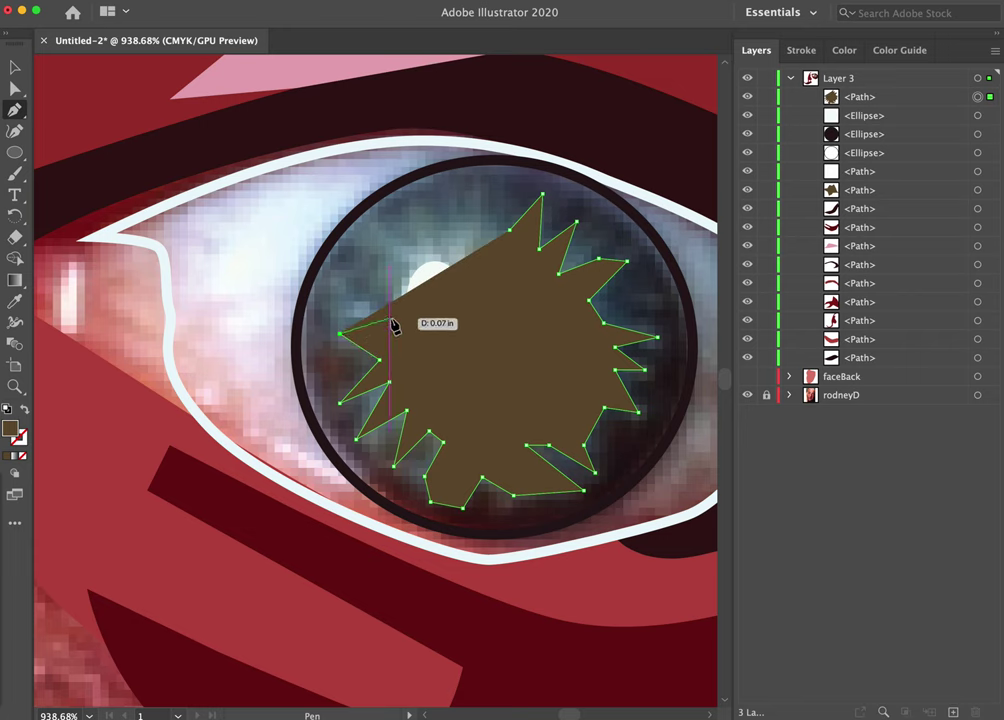
{"action": "left_click", "coordinate": [389, 318]}
Swap the path's fill and stroke to reveal the photo, and close the spiky ring with zigzag points across the iris's top.
{"action": "left_click", "coordinate": [28, 406]}
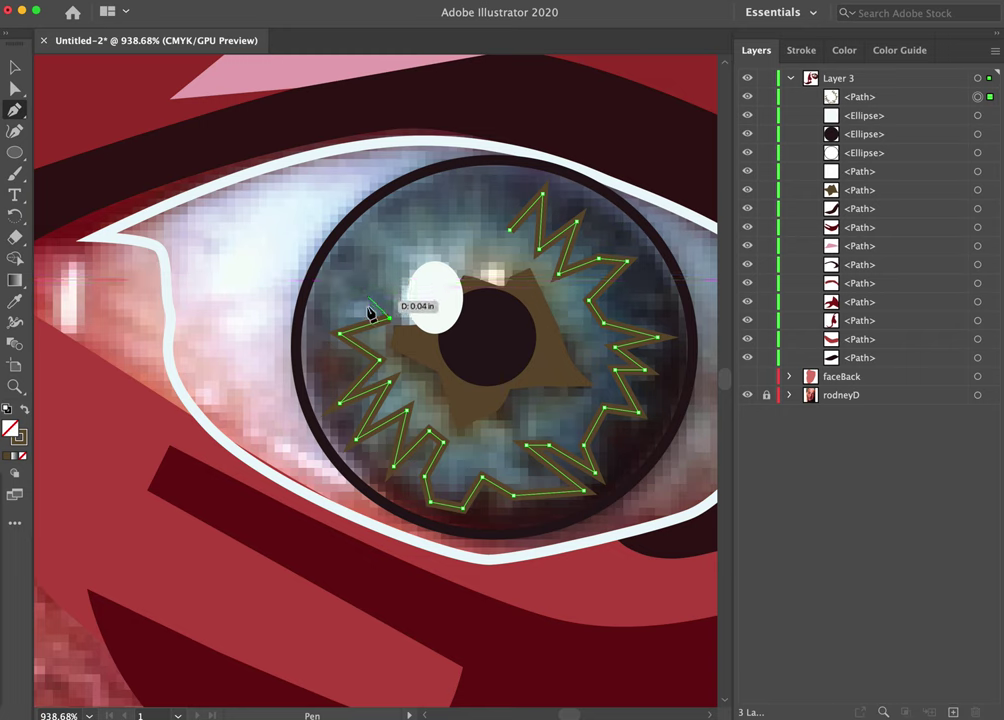
{"action": "left_click", "coordinate": [352, 280]}
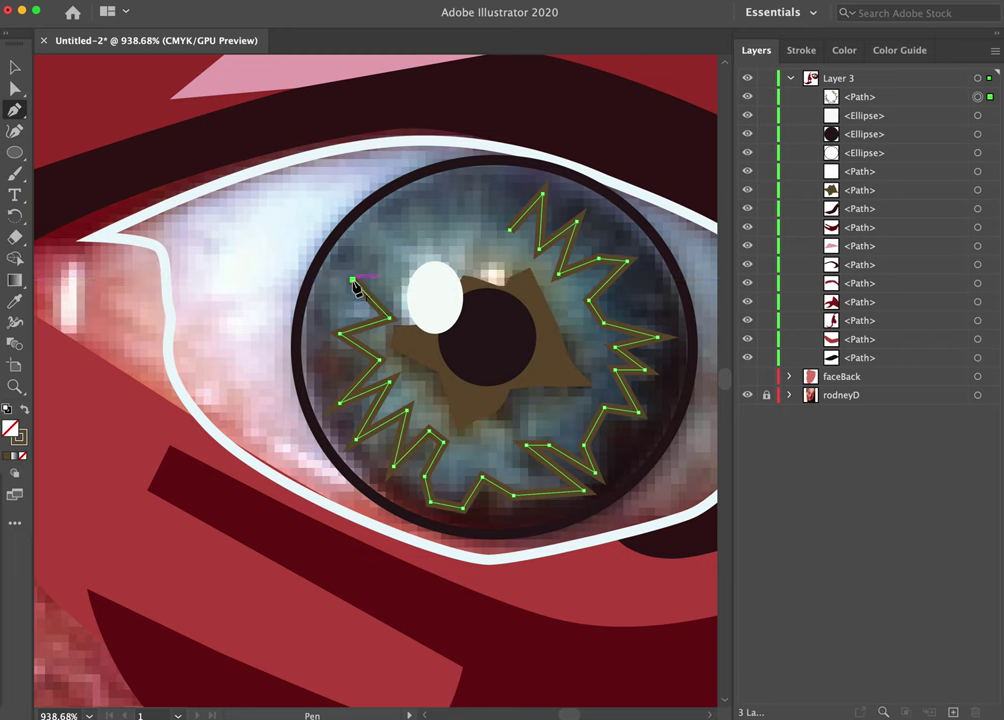
{"action": "left_click", "coordinate": [371, 225]}
{"action": "left_click", "coordinate": [395, 267]}
{"action": "left_click", "coordinate": [415, 247]}
{"action": "left_click", "coordinate": [413, 204]}
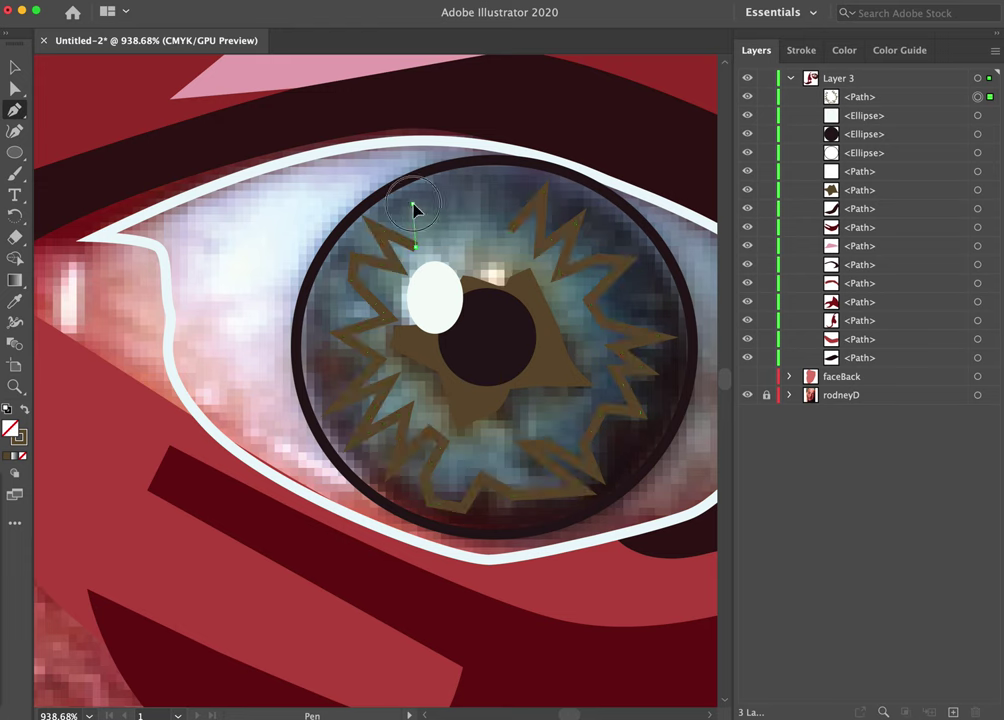
{"action": "left_click", "coordinate": [450, 238]}
{"action": "left_click", "coordinate": [475, 193]}
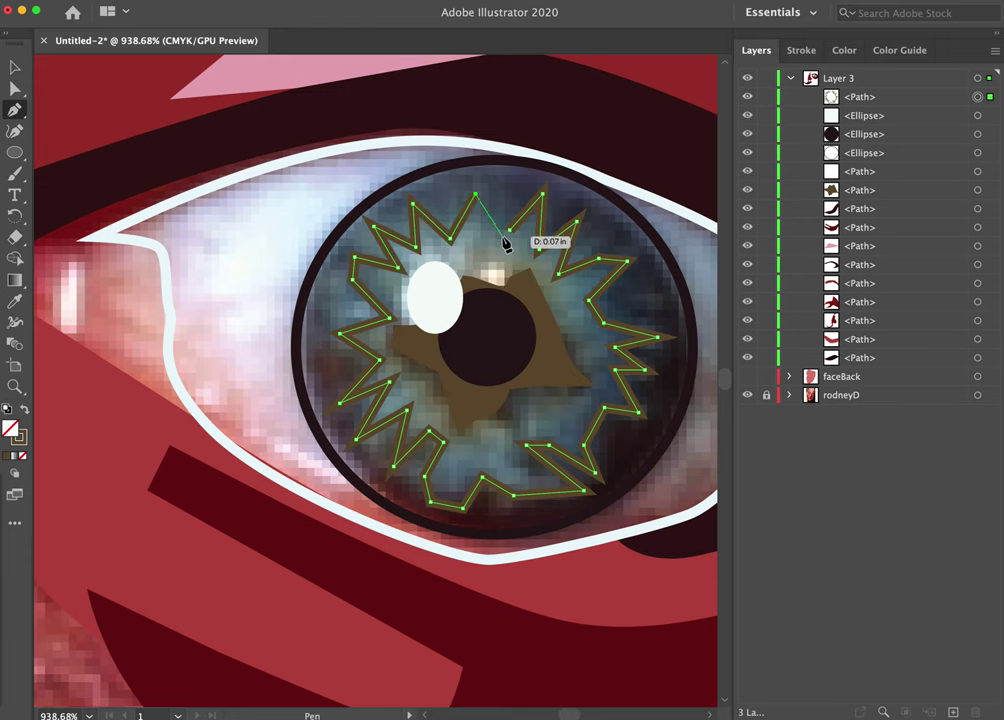
{"action": "left_click", "coordinate": [510, 231]}
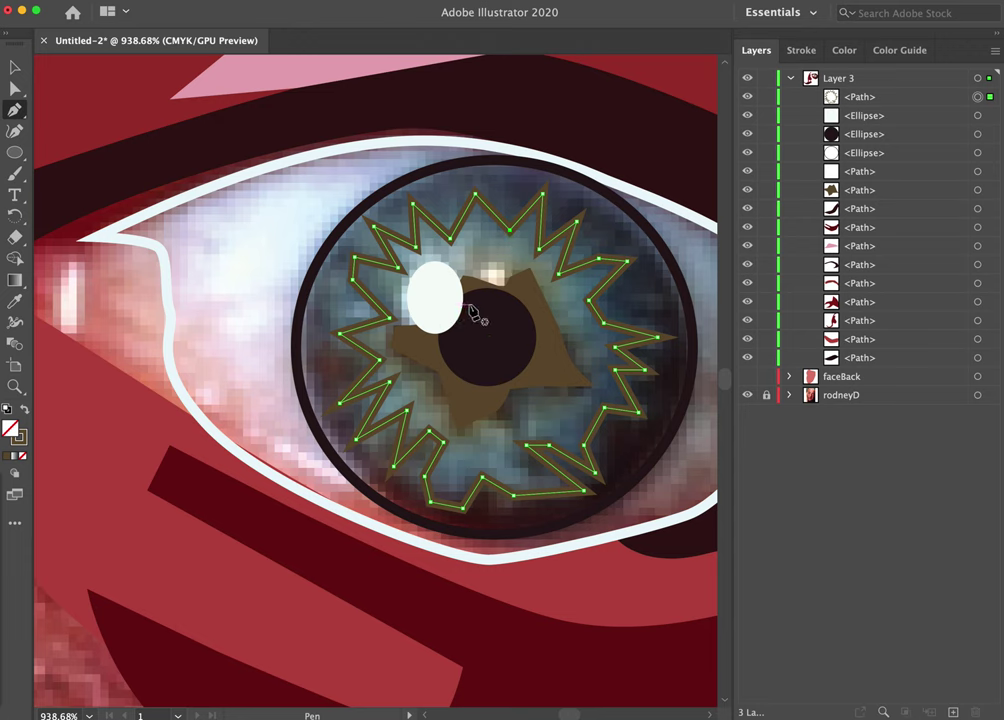
Color the spiky ring's outline with the blue-green sampled from the iris, without a fill, and stack it directly below the brown pupil shape.
{"action": "key", "text": "i"}
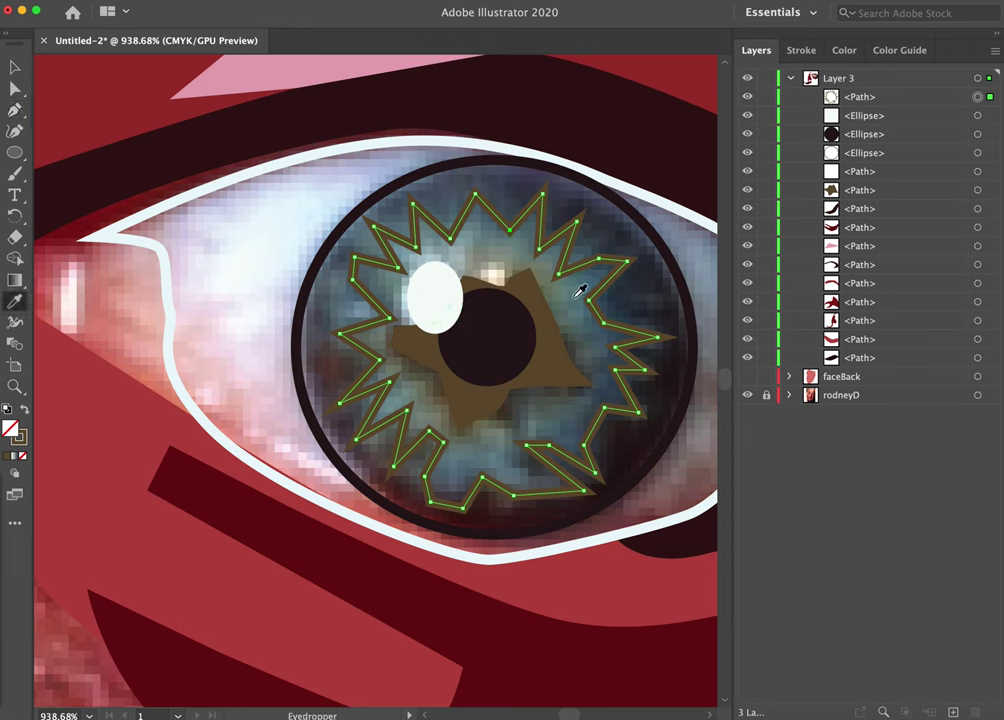
{"action": "left_click", "coordinate": [545, 370]}
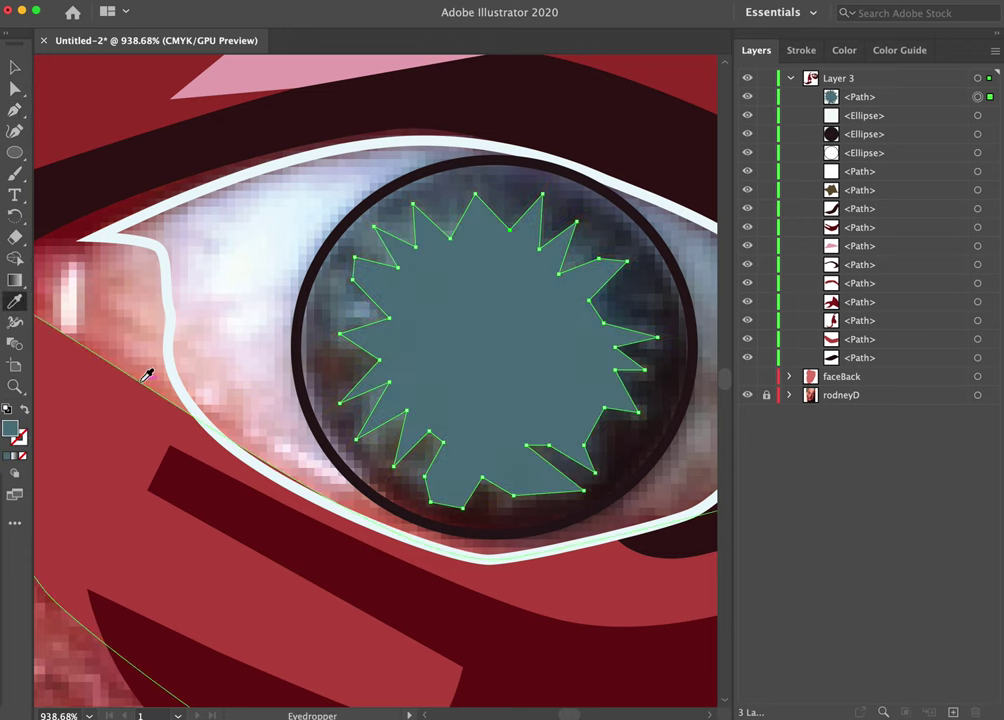
{"action": "left_click", "coordinate": [25, 413]}
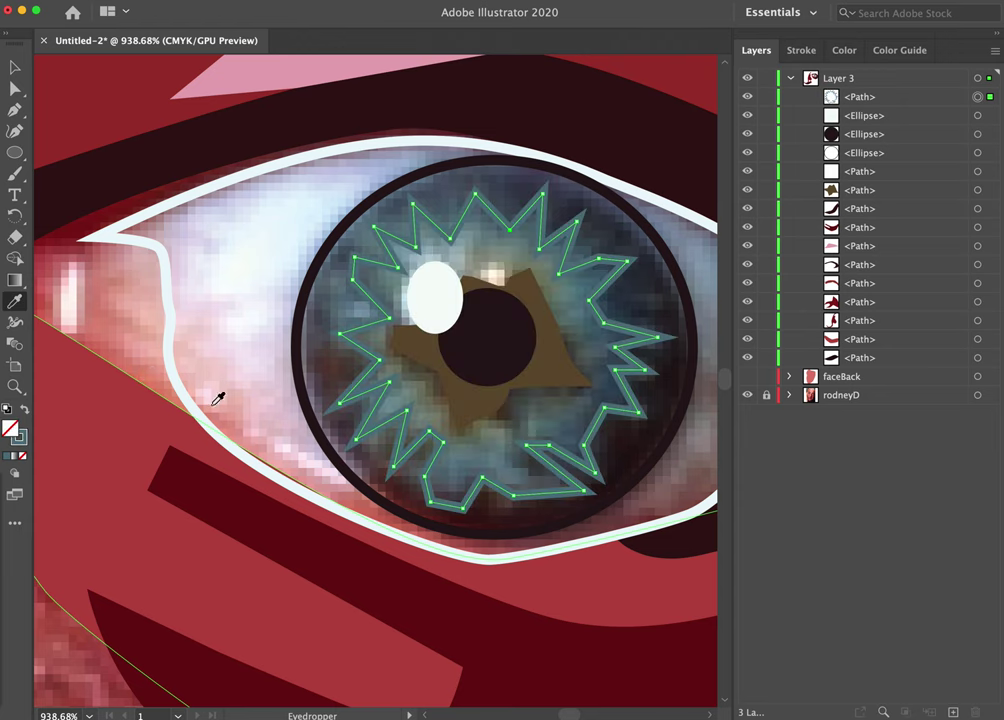
{"action": "left_click_drag", "start_coordinate": [911, 97], "coordinate": [903, 187]}
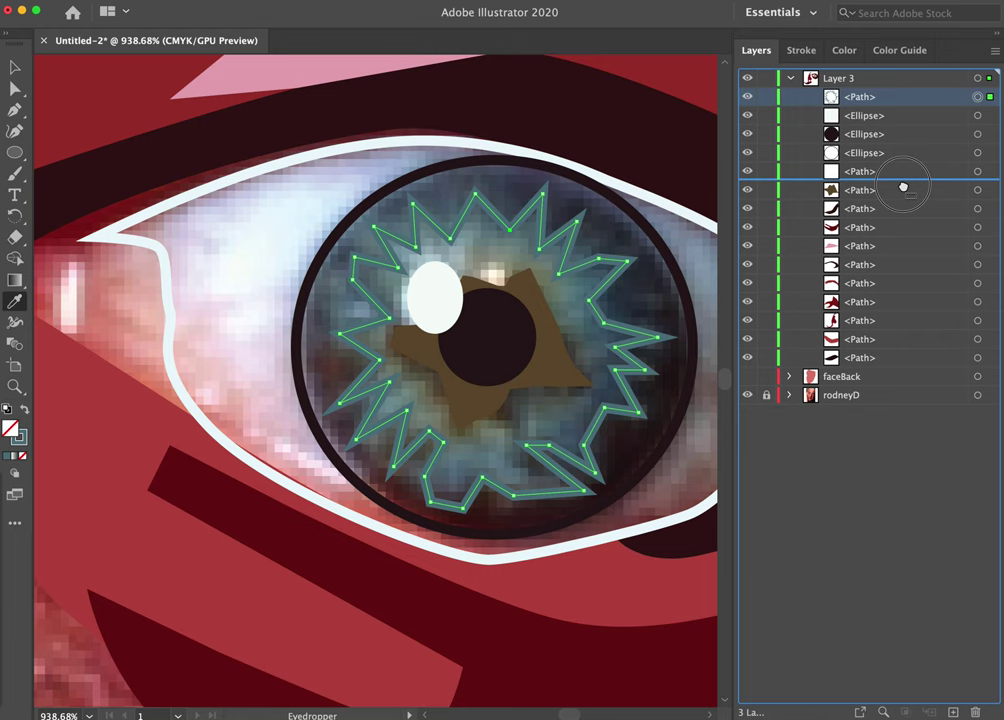
{"action": "left_click_drag", "start_coordinate": [903, 187], "coordinate": [900, 198]}
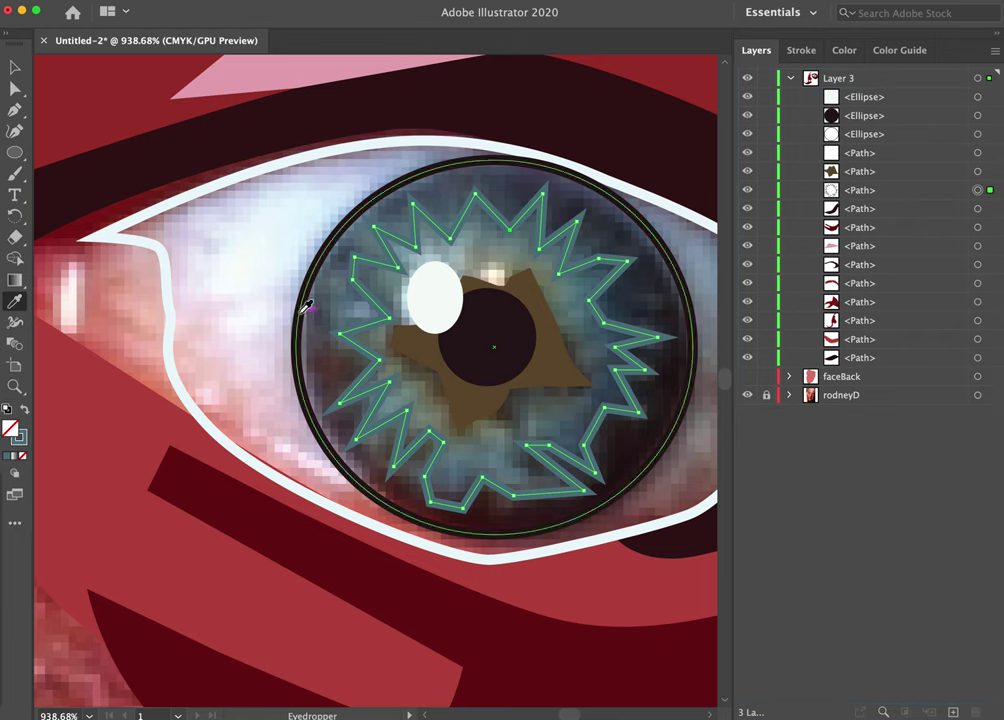
{"action": "left_click", "coordinate": [26, 411]}
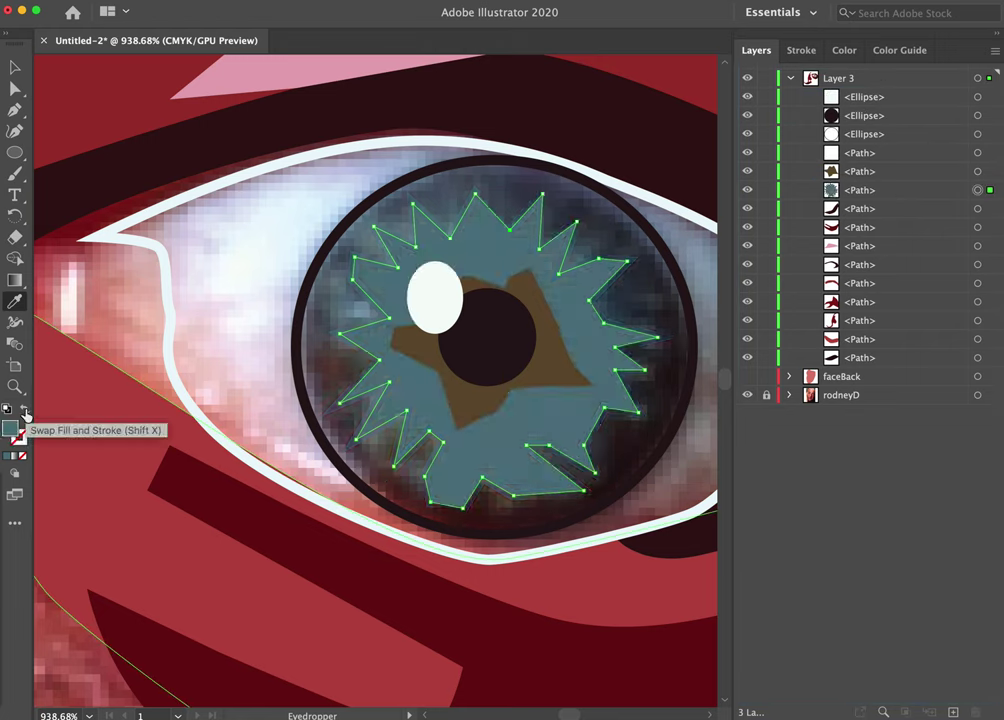
{"action": "left_click", "coordinate": [26, 411]}
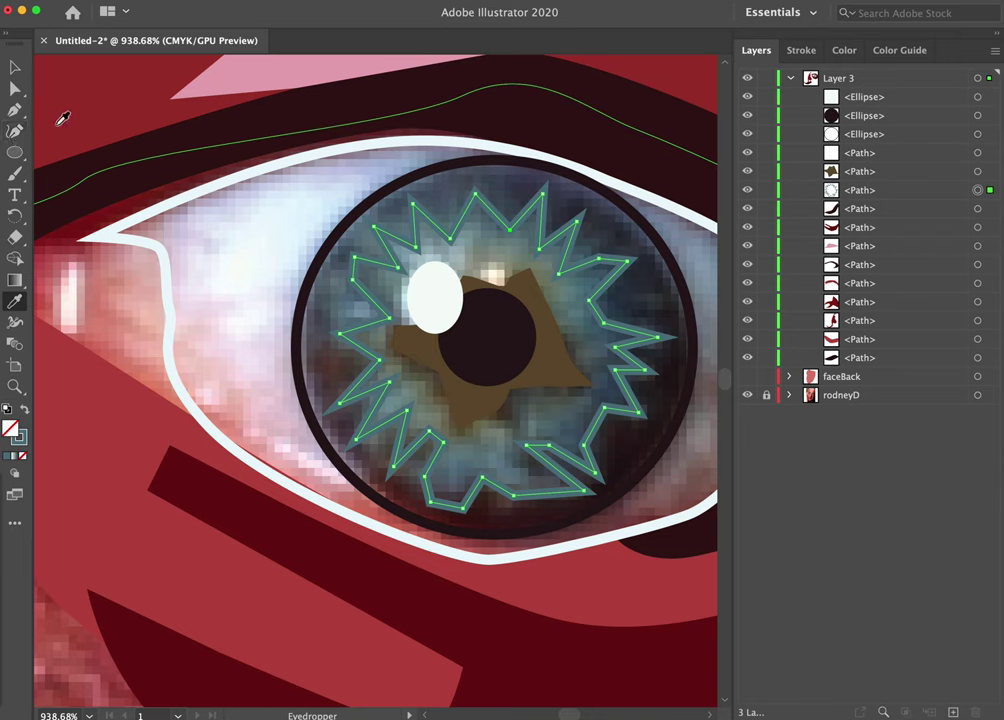
Draw a closed Pen path around the iris's right half, running down past the pupil and curving back along the dark ring.
{"action": "left_click", "coordinate": [13, 107]}
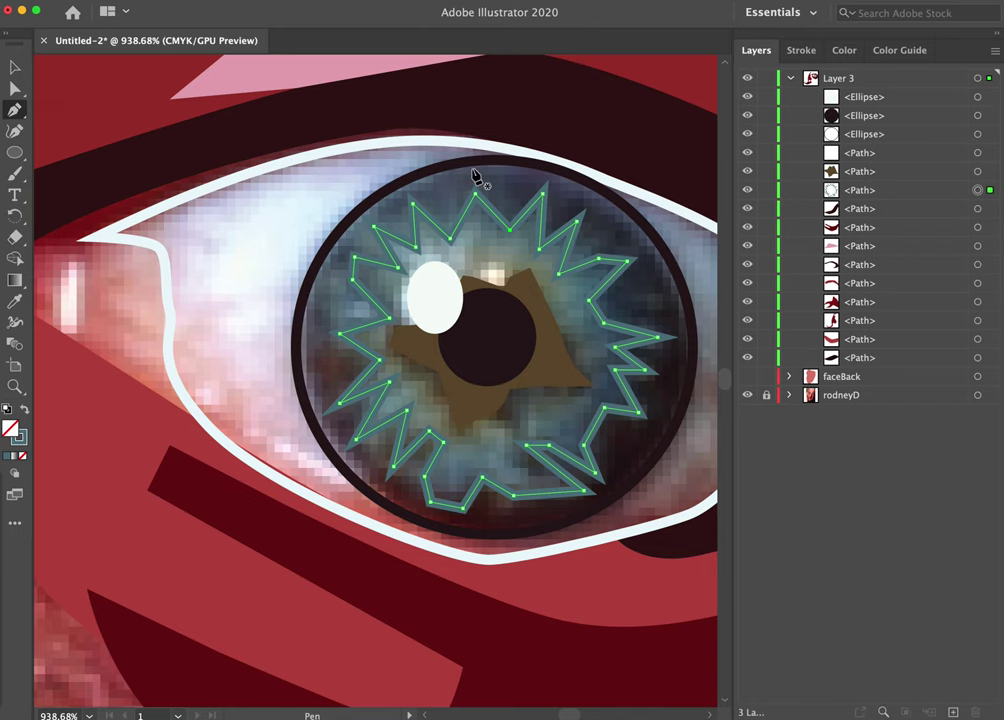
{"action": "left_click_drag", "start_coordinate": [466, 162], "coordinate": [483, 228]}
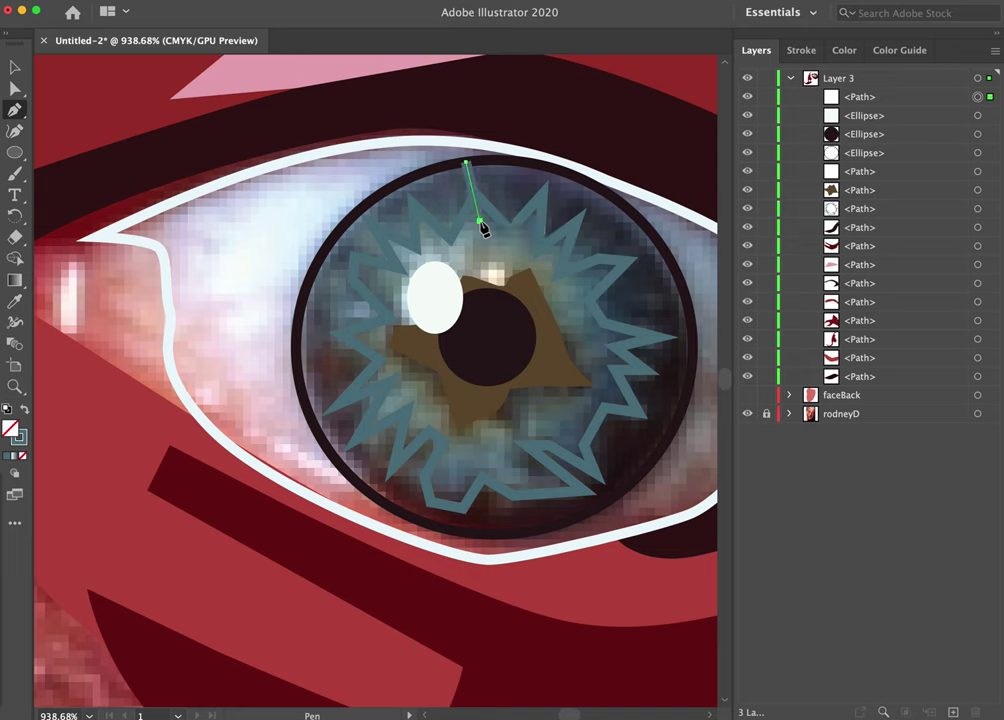
{"action": "left_click", "coordinate": [516, 530]}
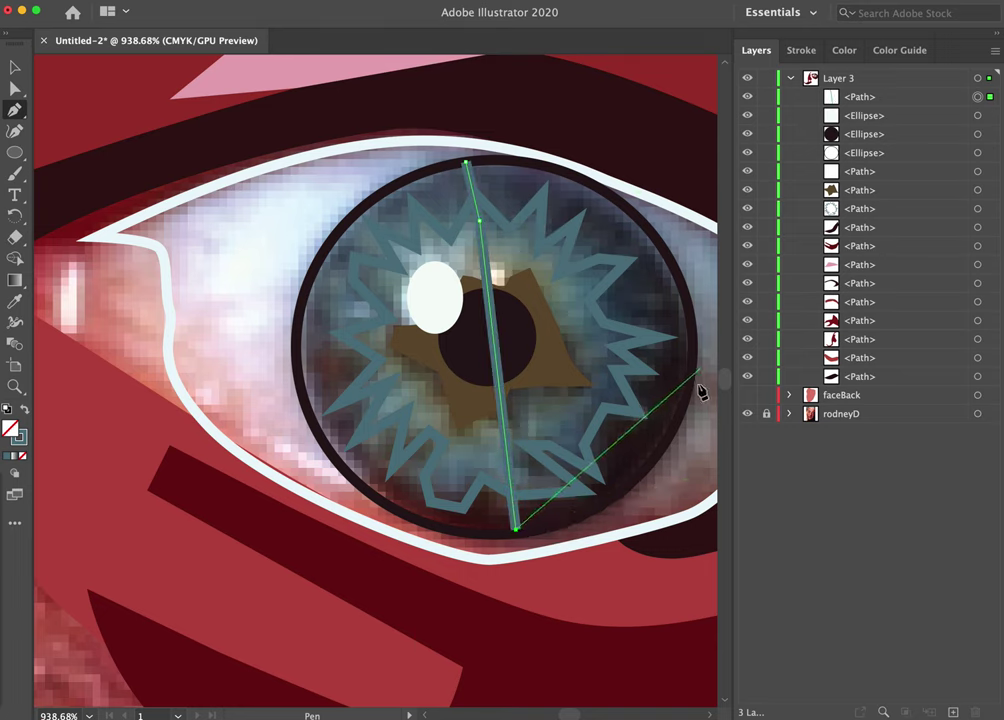
{"action": "left_click_drag", "start_coordinate": [690, 380], "coordinate": [400, 247]}
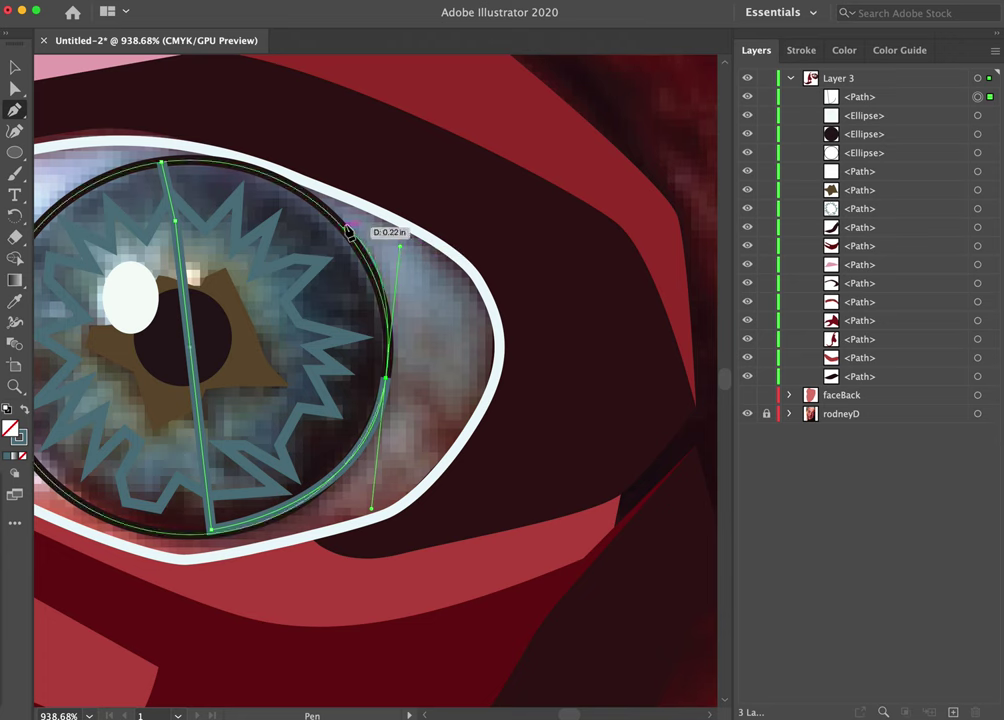
{"action": "left_click", "coordinate": [162, 161]}
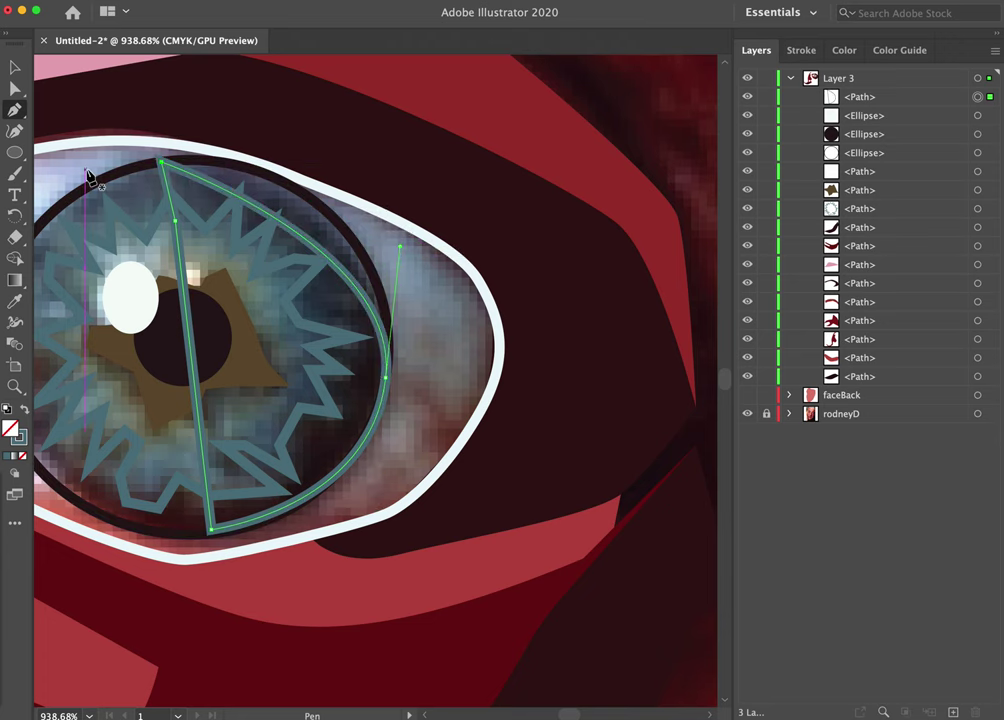
Bulge the right half's upper curve outward to follow the iris ring, and fill it with the dark blue-gray sampled from the photo.
{"action": "left_click", "coordinate": [15, 66]}
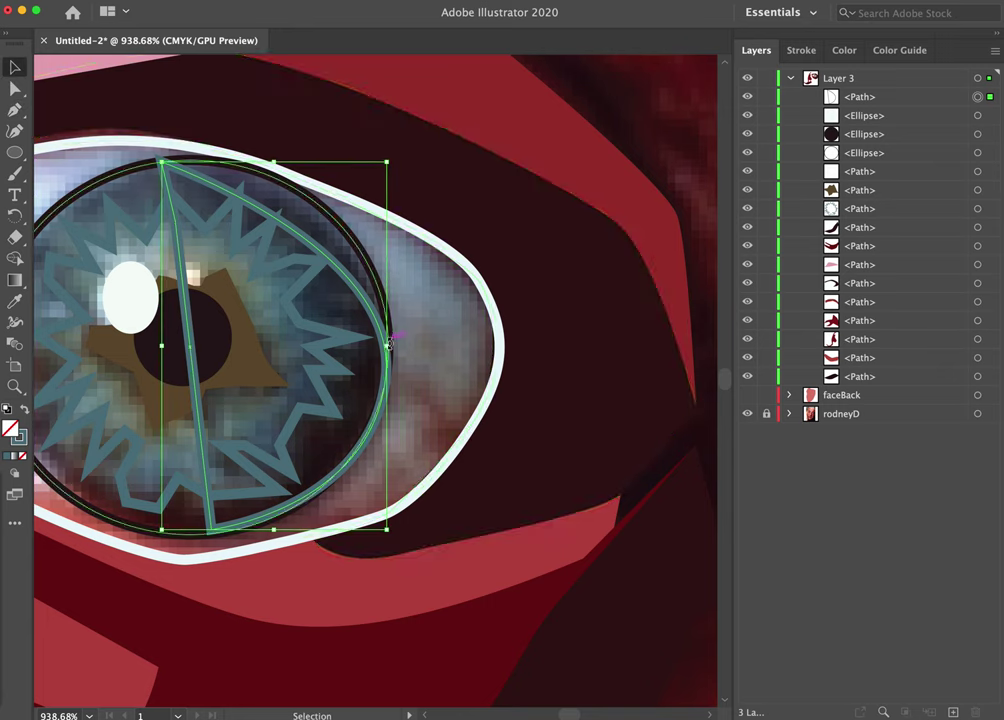
{"action": "left_click", "coordinate": [15, 88]}
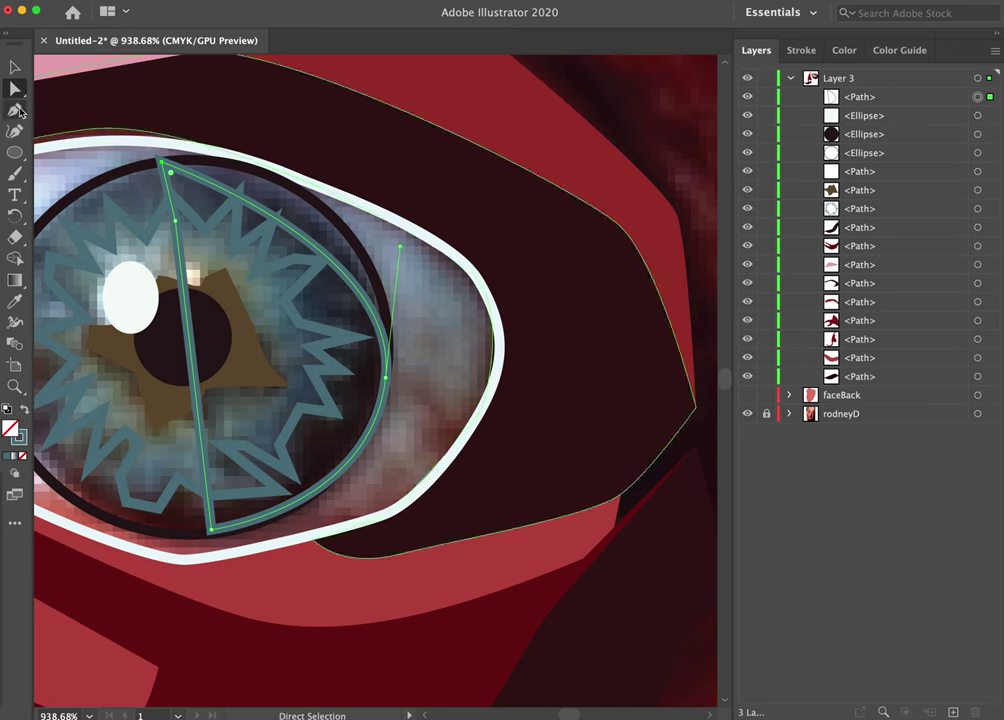
{"action": "left_click_drag", "start_coordinate": [399, 252], "coordinate": [394, 157]}
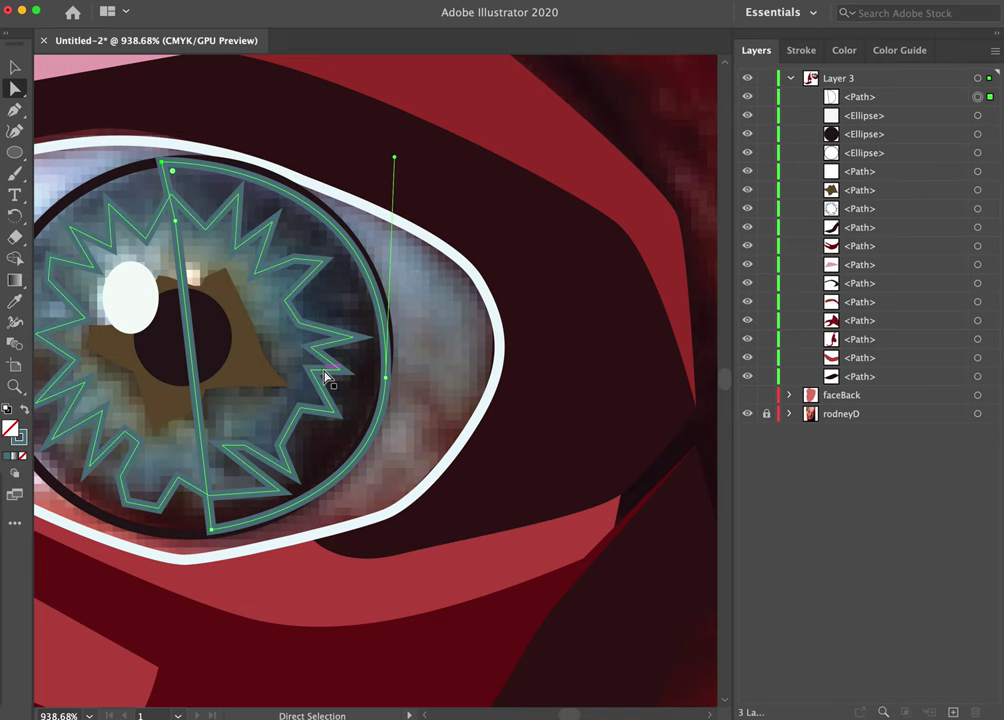
{"action": "key", "text": "i"}
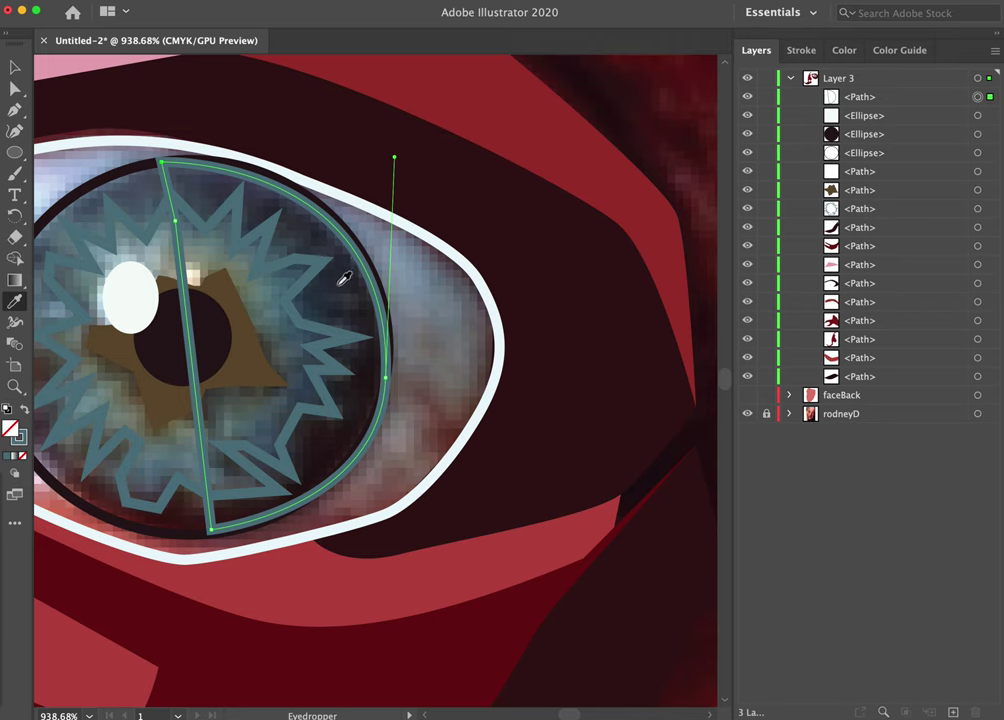
{"action": "left_click", "coordinate": [342, 274]}
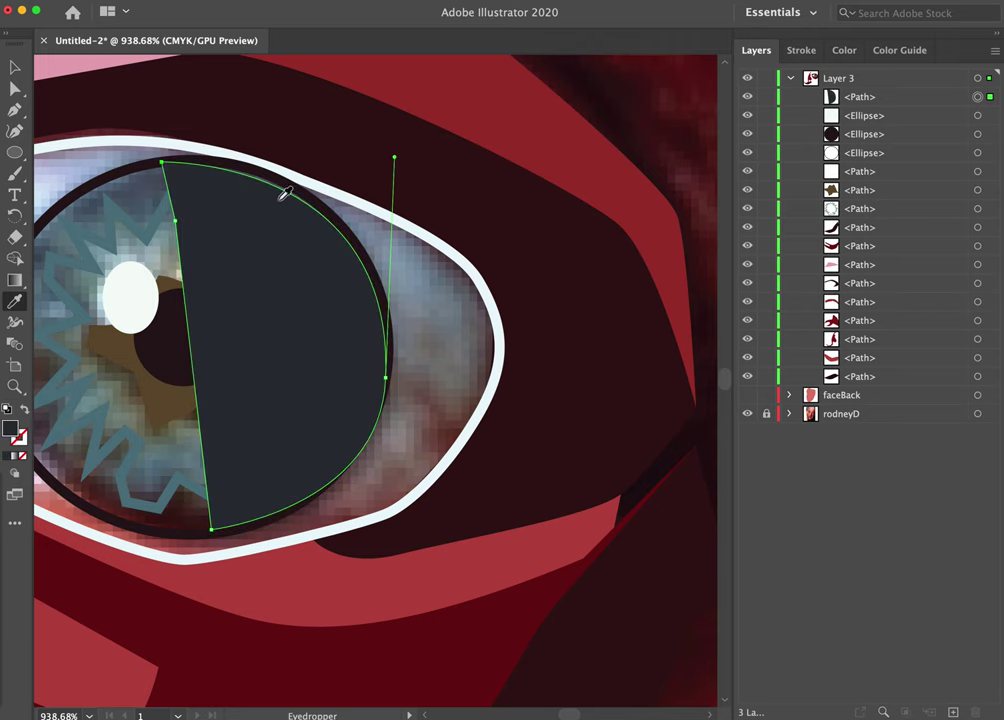
Stack the dark half shape directly below the spiky ring, and swap the ring's fill and stroke so it is solid blue-green.
{"action": "key", "text": "v"}
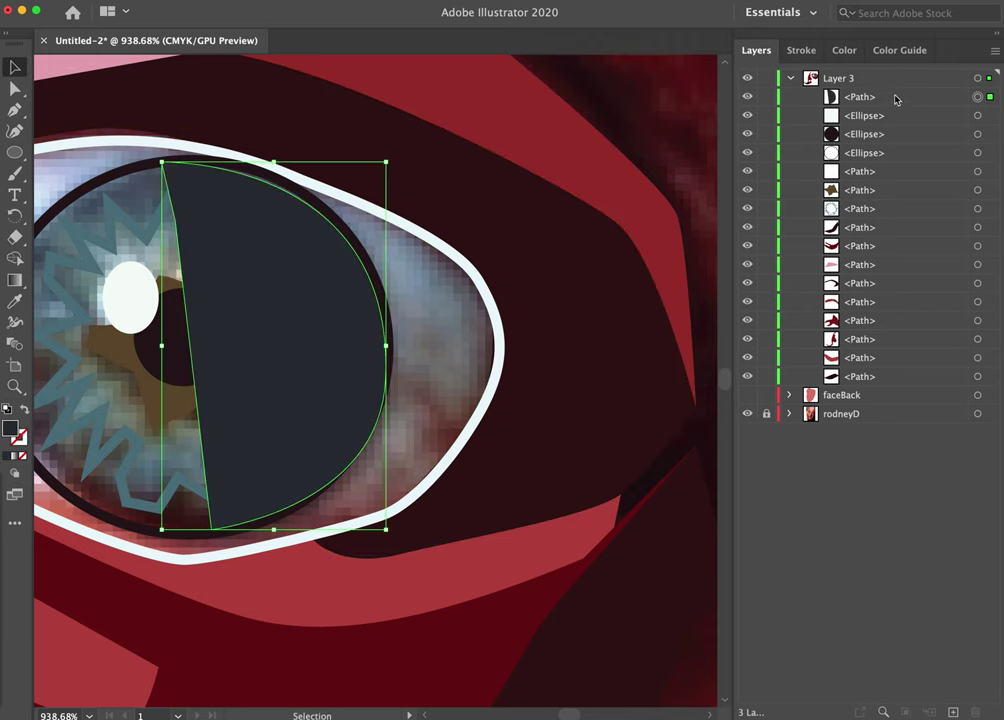
{"action": "left_click_drag", "start_coordinate": [900, 100], "coordinate": [898, 218]}
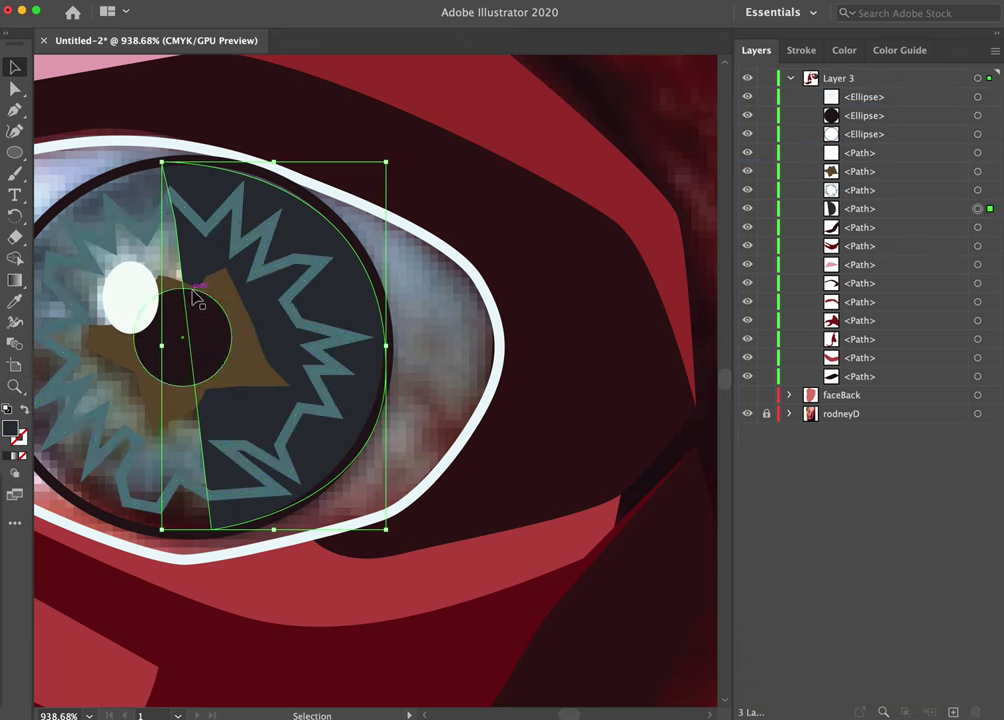
{"action": "left_click", "coordinate": [308, 288]}
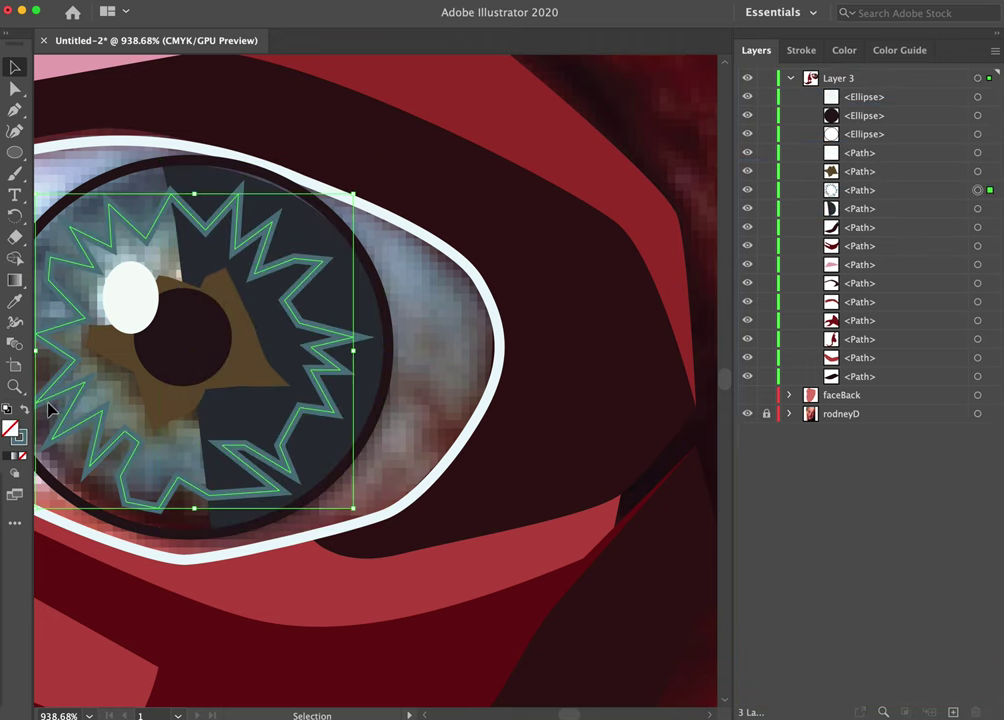
{"action": "key", "text": "shift+x"}
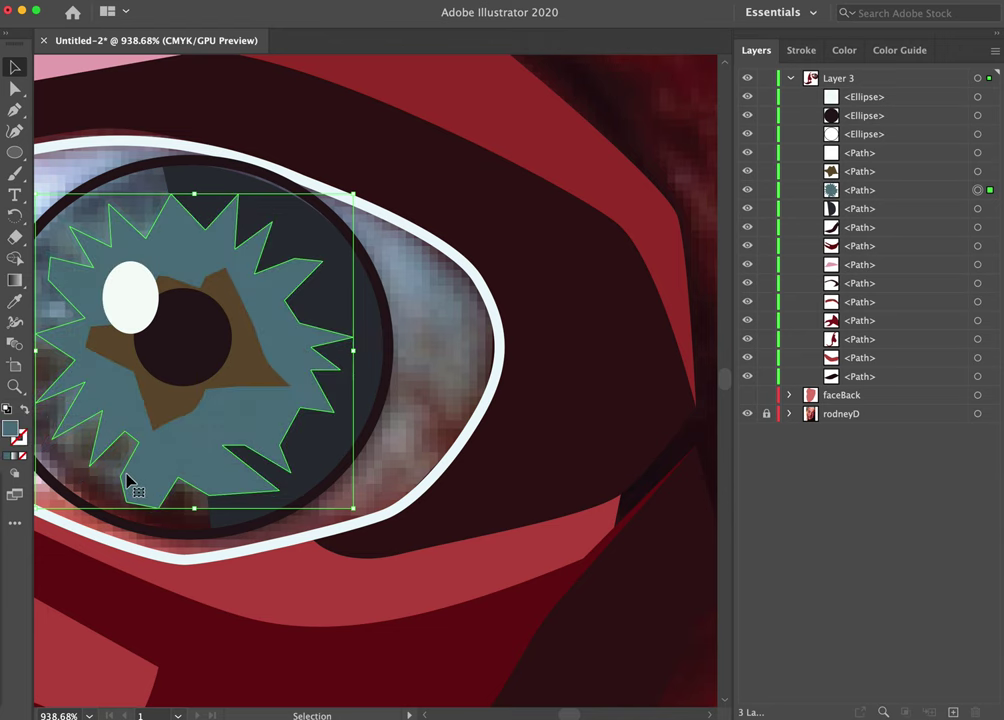
Draw a closed Pen shape over the iris's left half, curving along the dark ring and ending at the dark half's lower corner.
{"action": "scroll", "coordinate": [125, 480], "scroll_direction": "left", "scroll_amount": 10}
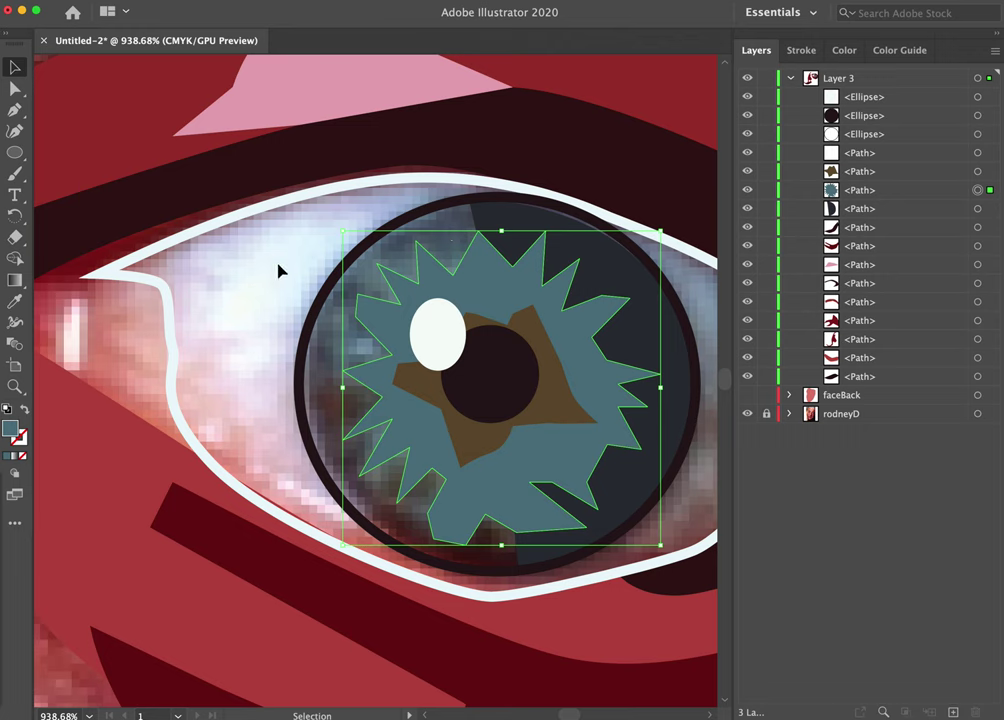
{"action": "left_click", "coordinate": [15, 110]}
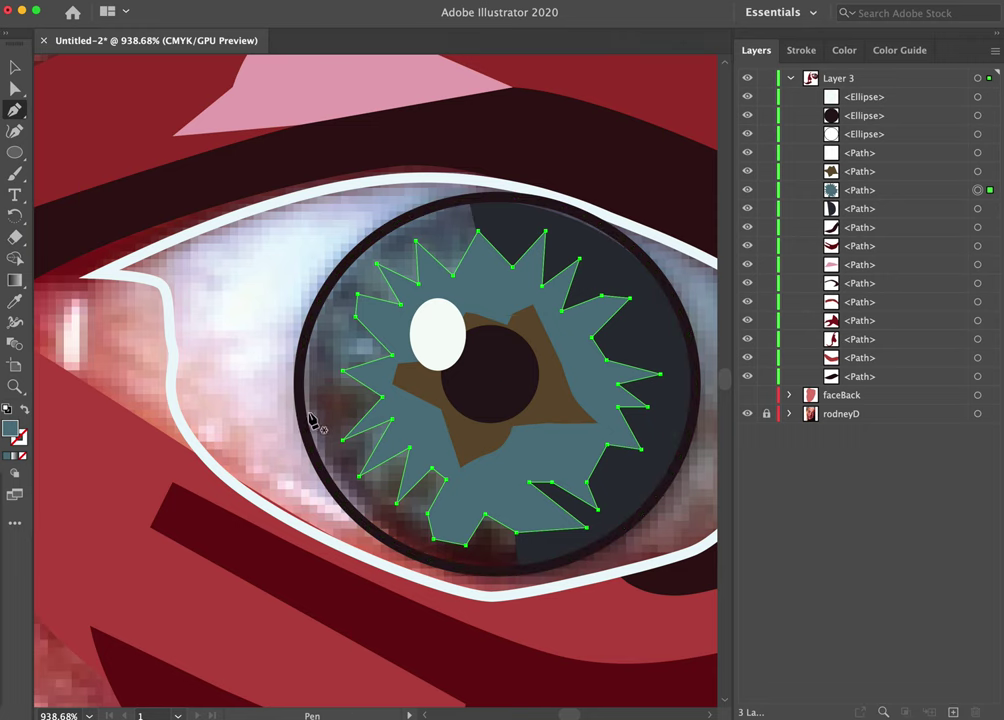
{"action": "left_click_drag", "start_coordinate": [302, 412], "coordinate": [302, 335]}
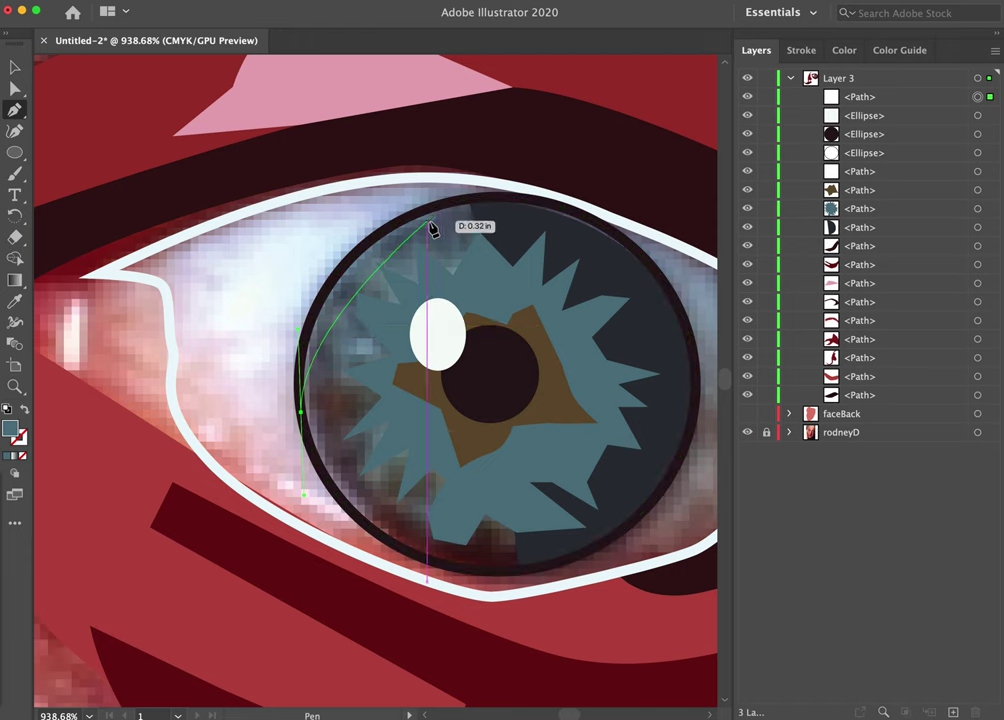
{"action": "left_click_drag", "start_coordinate": [441, 212], "coordinate": [537, 195]}
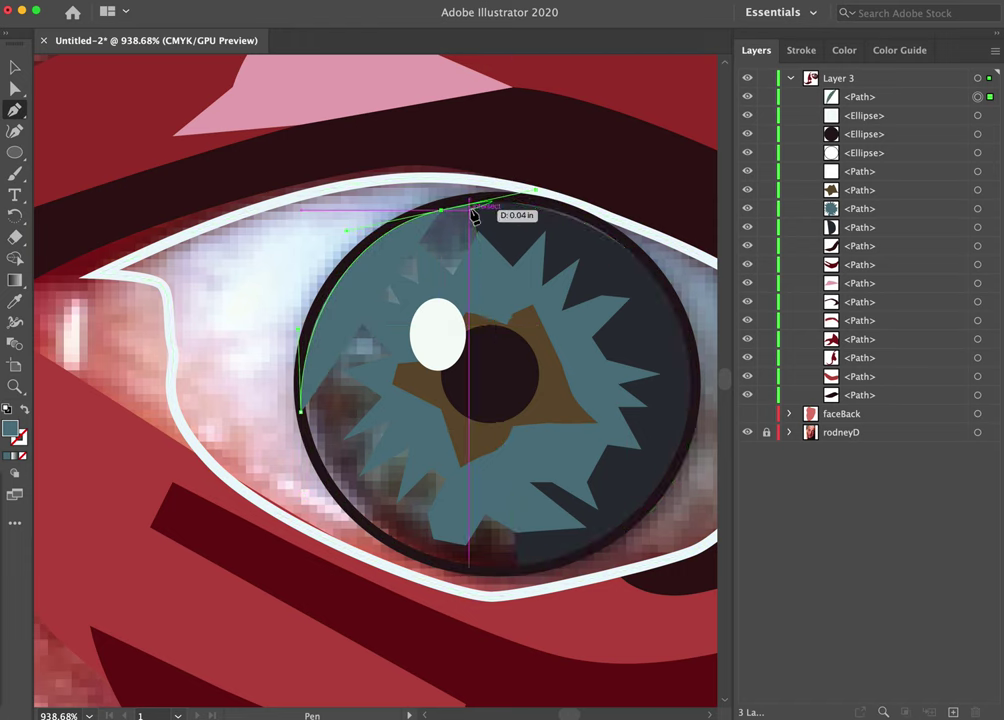
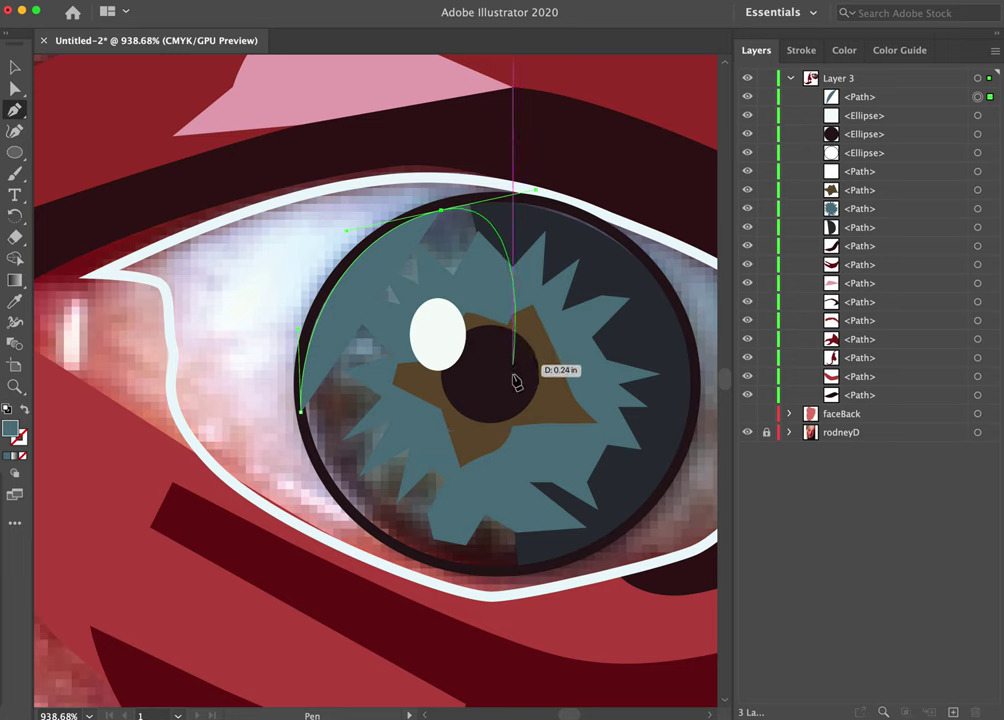
{"action": "left_click", "coordinate": [519, 566]}
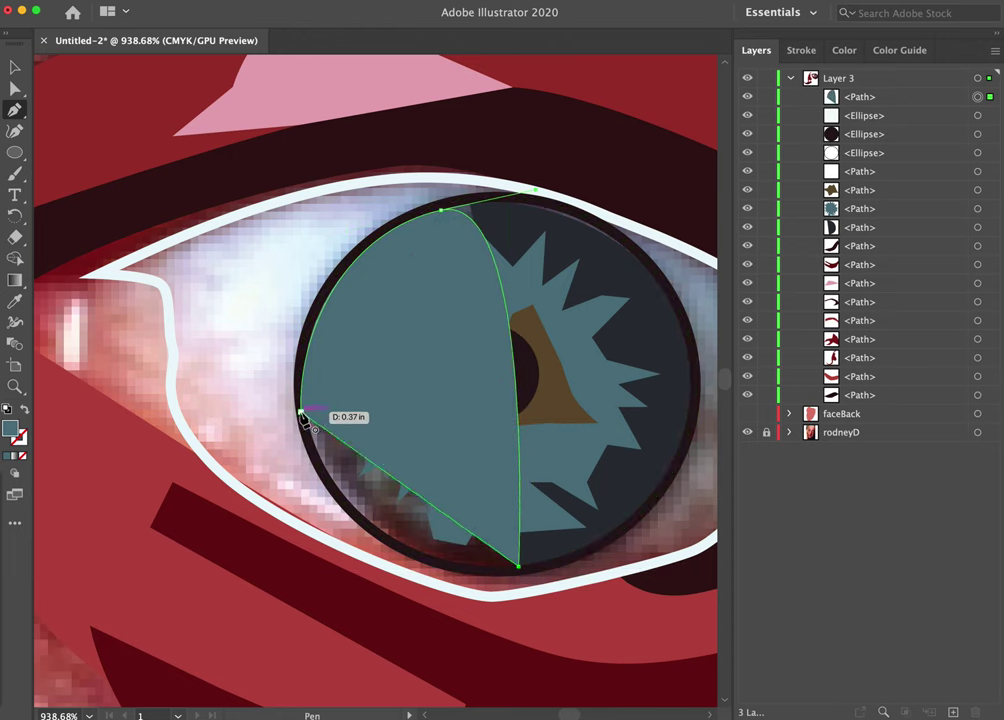
{"action": "left_click_drag", "start_coordinate": [301, 413], "coordinate": [272, 255]}
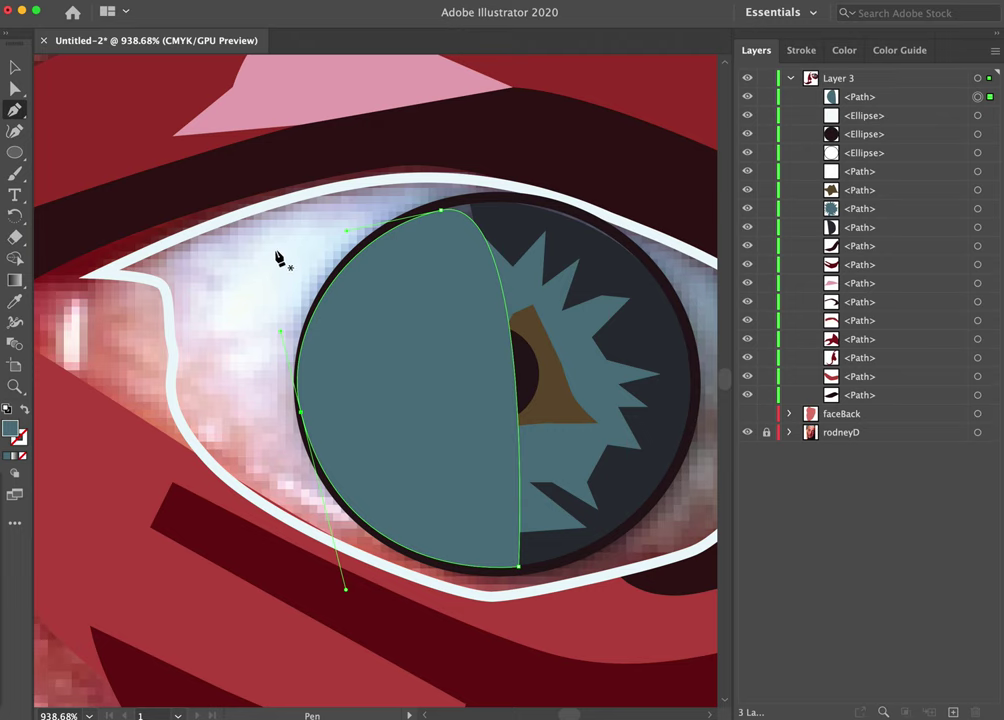
{"action": "left_click", "coordinate": [15, 88]}
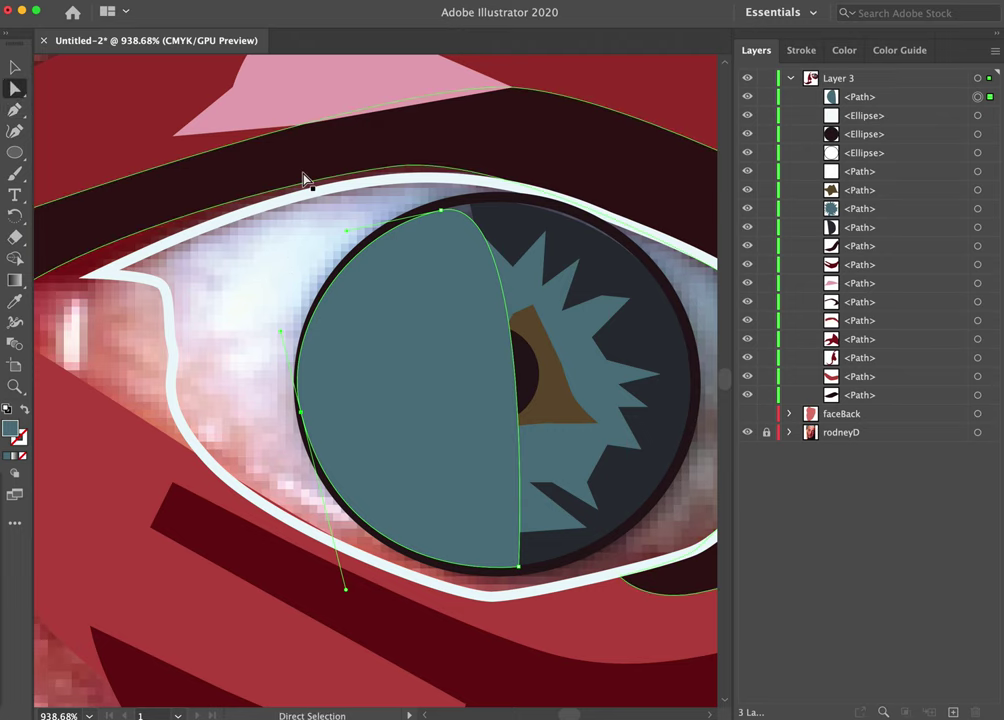
{"action": "left_click", "coordinate": [459, 212]}
{"action": "left_click", "coordinate": [441, 210]}
{"action": "left_click", "coordinate": [16, 110]}
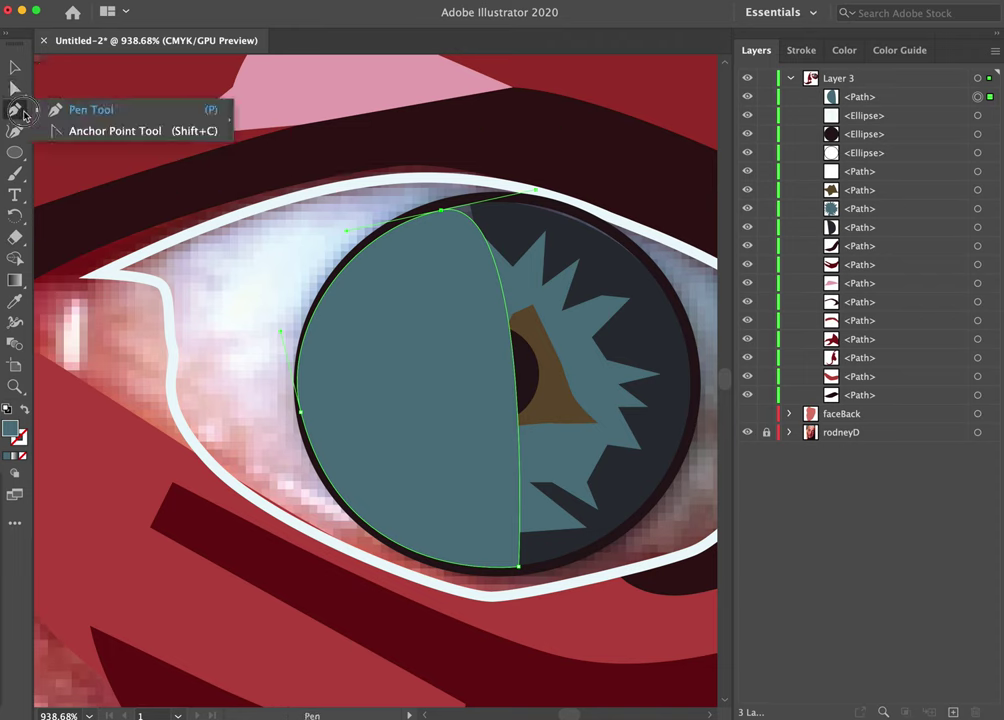
{"action": "left_click", "coordinate": [16, 132]}
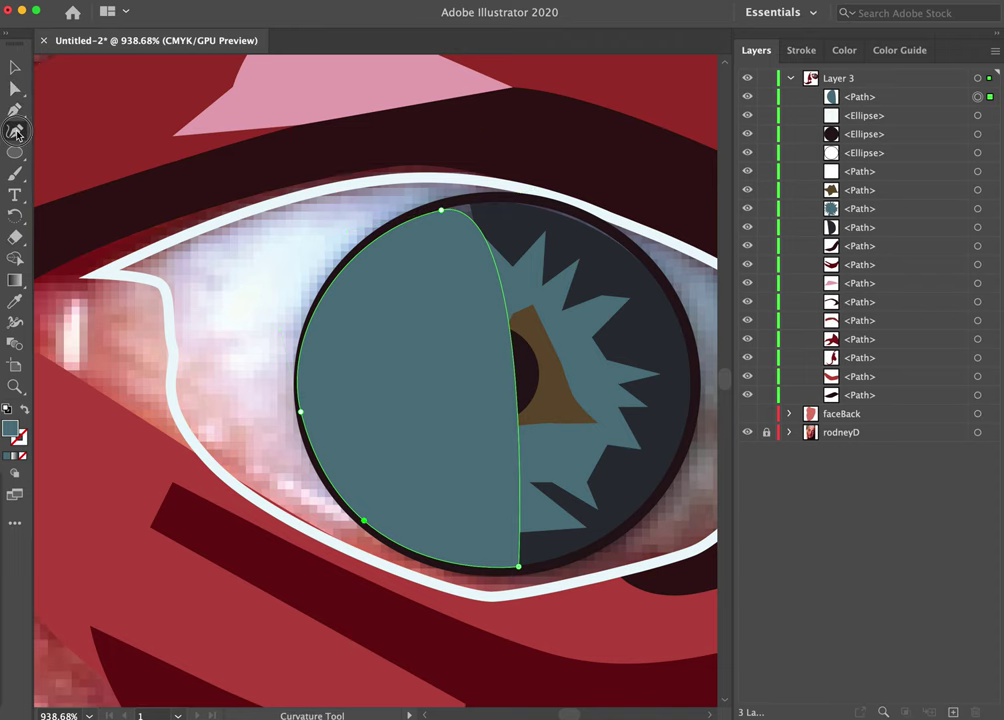
{"action": "left_click", "coordinate": [22, 113]}
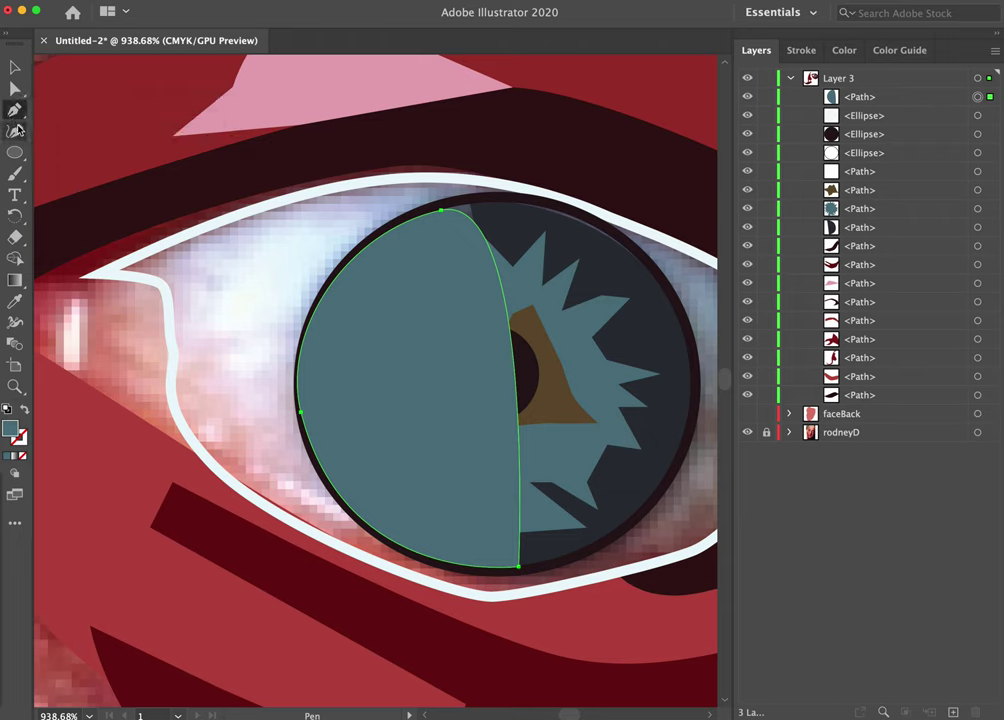
{"action": "left_click", "coordinate": [16, 132]}
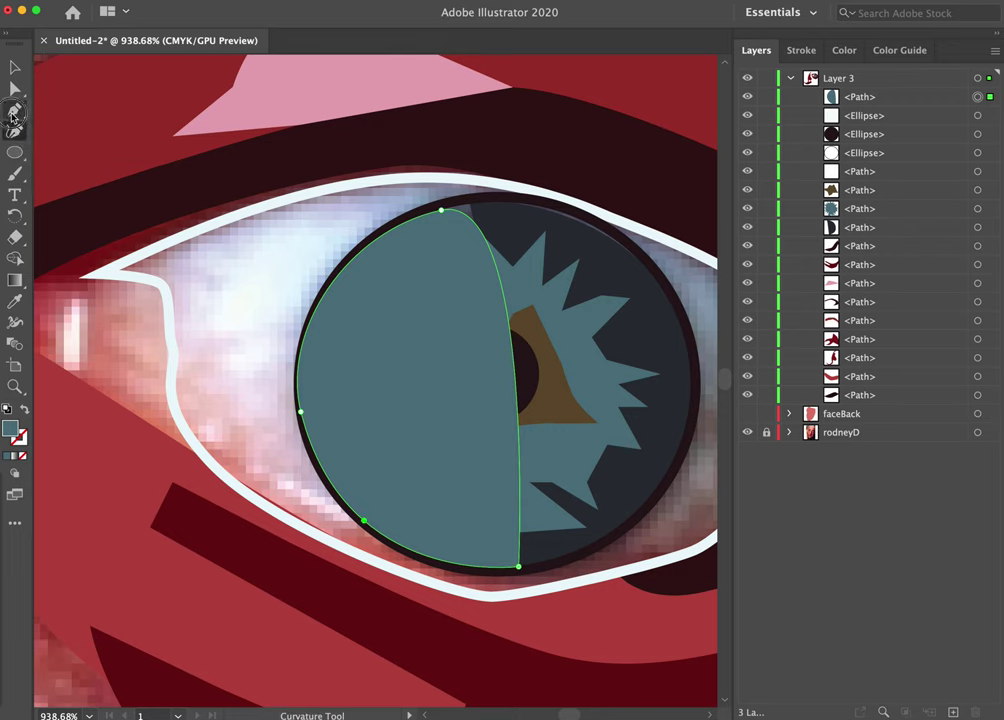
{"action": "left_click", "coordinate": [13, 113]}
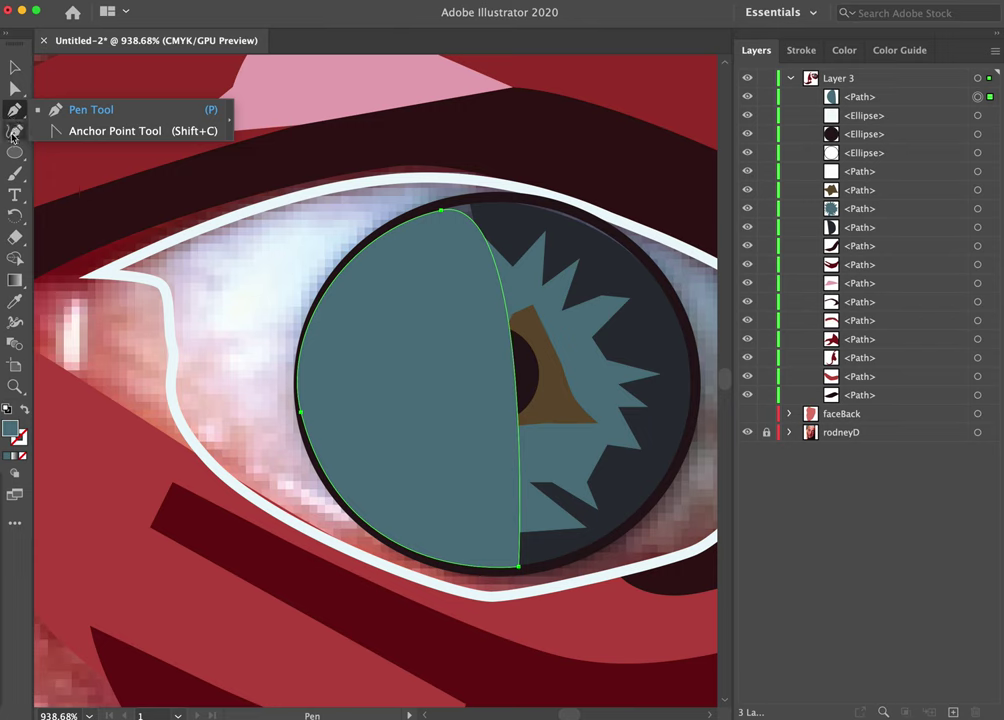
{"action": "left_click", "coordinate": [15, 131]}
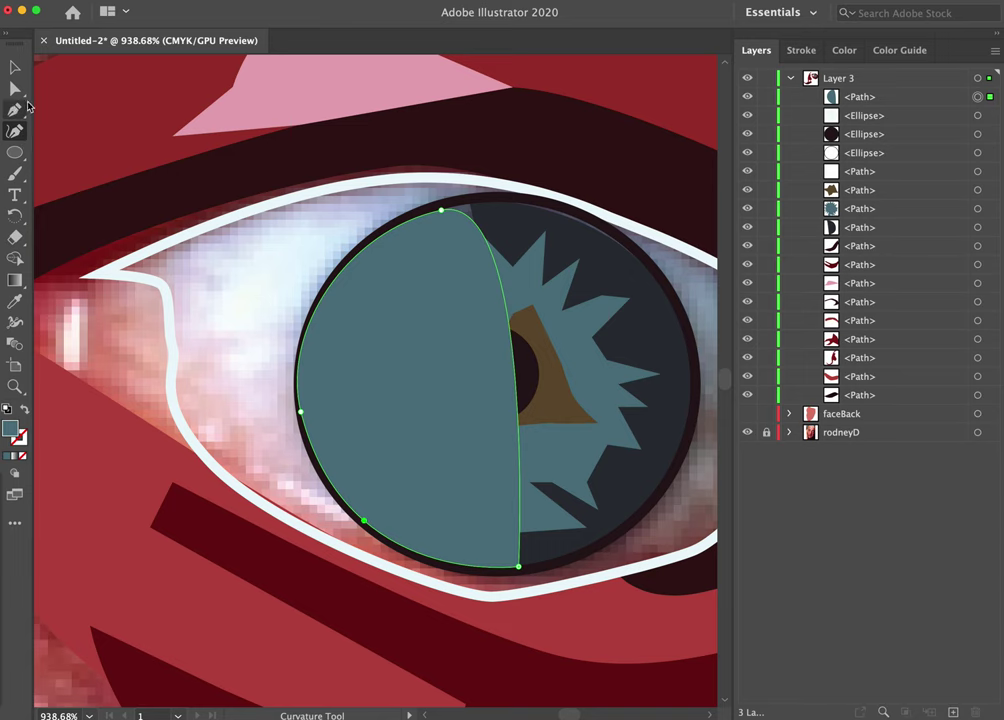
Extend the left half's upper anchor handle outward to widen its curve, and stack the shape at the bottom of Layer 3.
{"action": "left_click", "coordinate": [15, 88]}
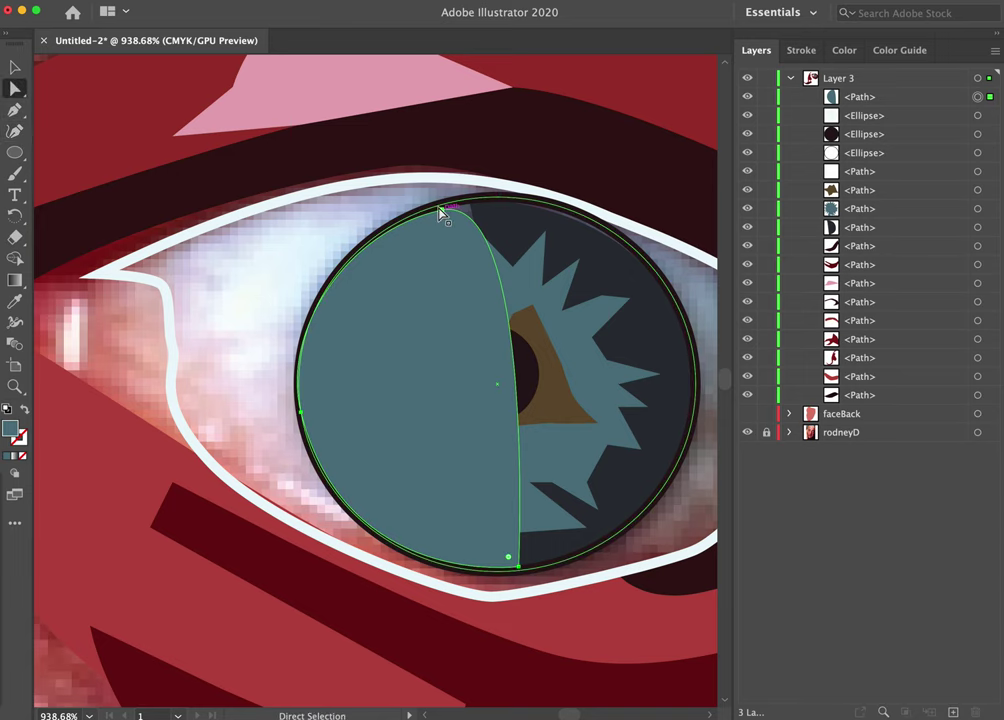
{"action": "left_click_drag", "start_coordinate": [442, 212], "coordinate": [620, 163]}
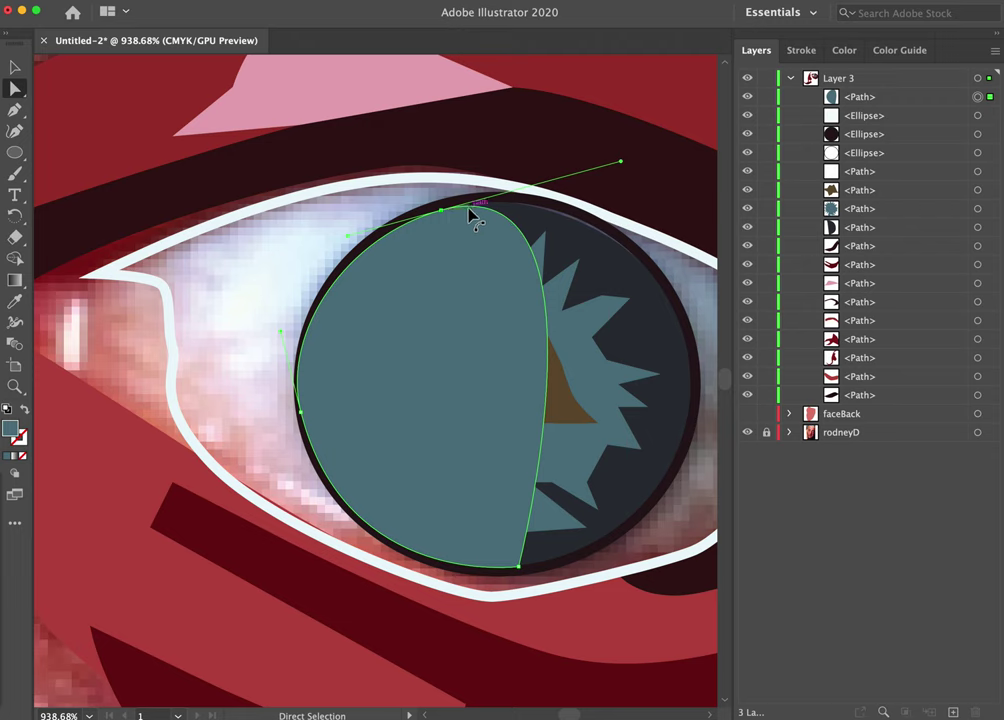
{"action": "left_click", "coordinate": [898, 98]}
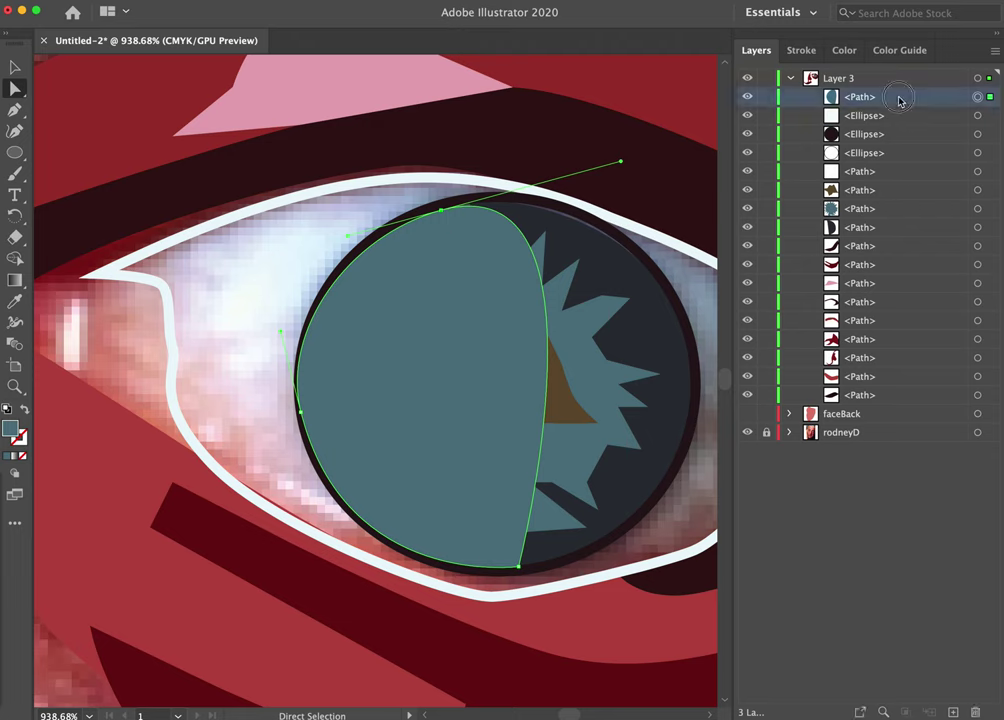
{"action": "left_click_drag", "start_coordinate": [895, 100], "coordinate": [872, 404]}
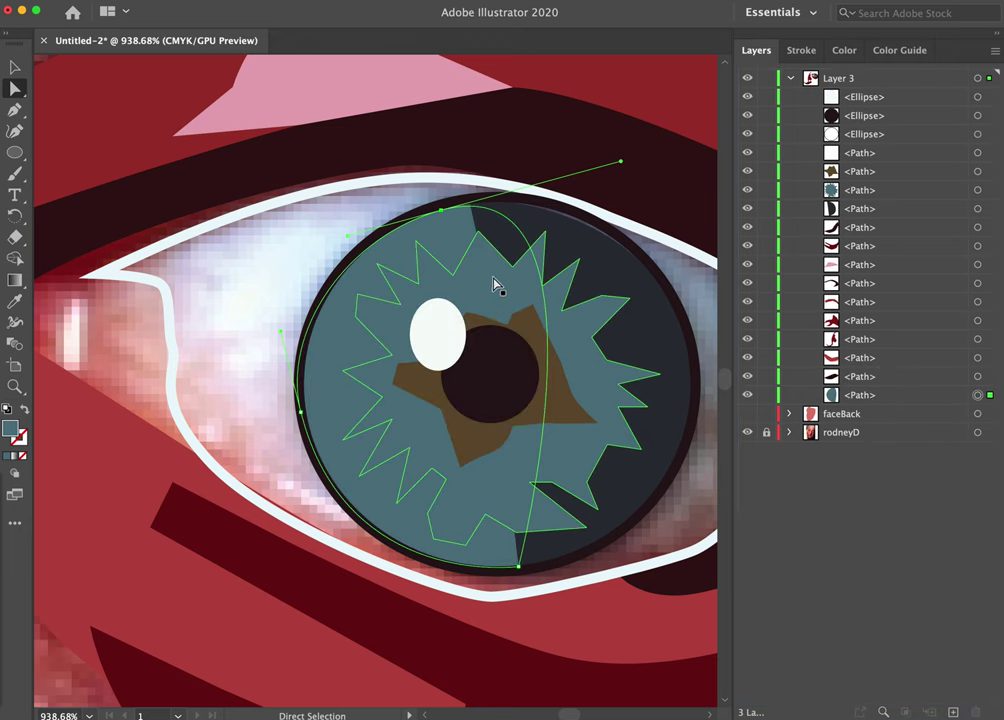
Fill the iris's left half shape with the muted slate blue sampled from the photo's upper iris, and deselect it.
{"action": "left_click", "coordinate": [440, 234]}
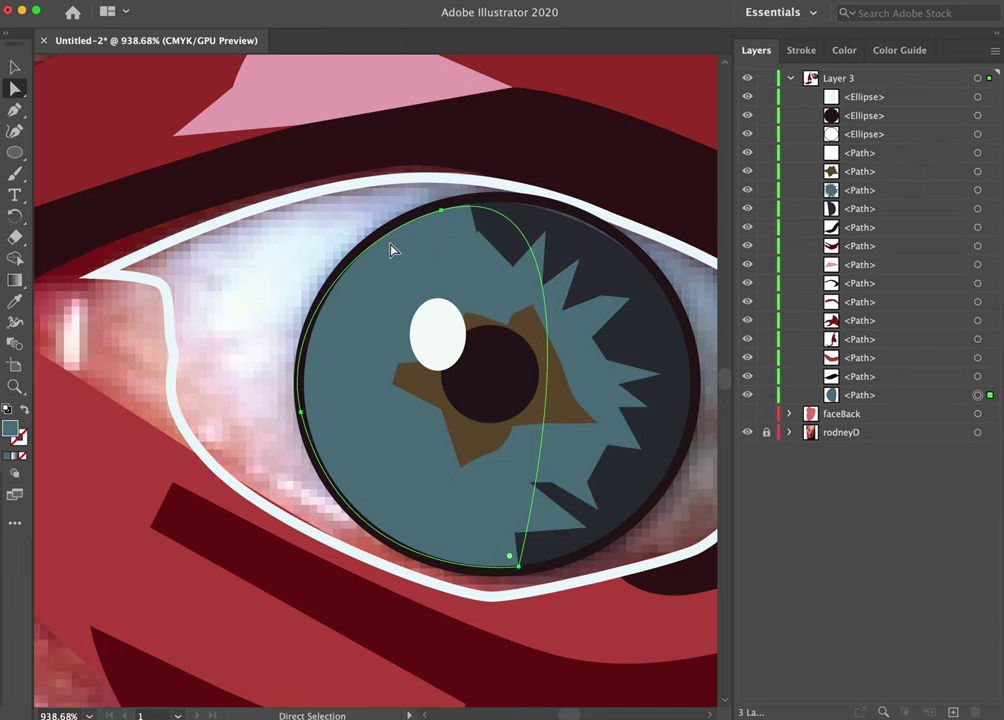
{"action": "left_click", "coordinate": [24, 411]}
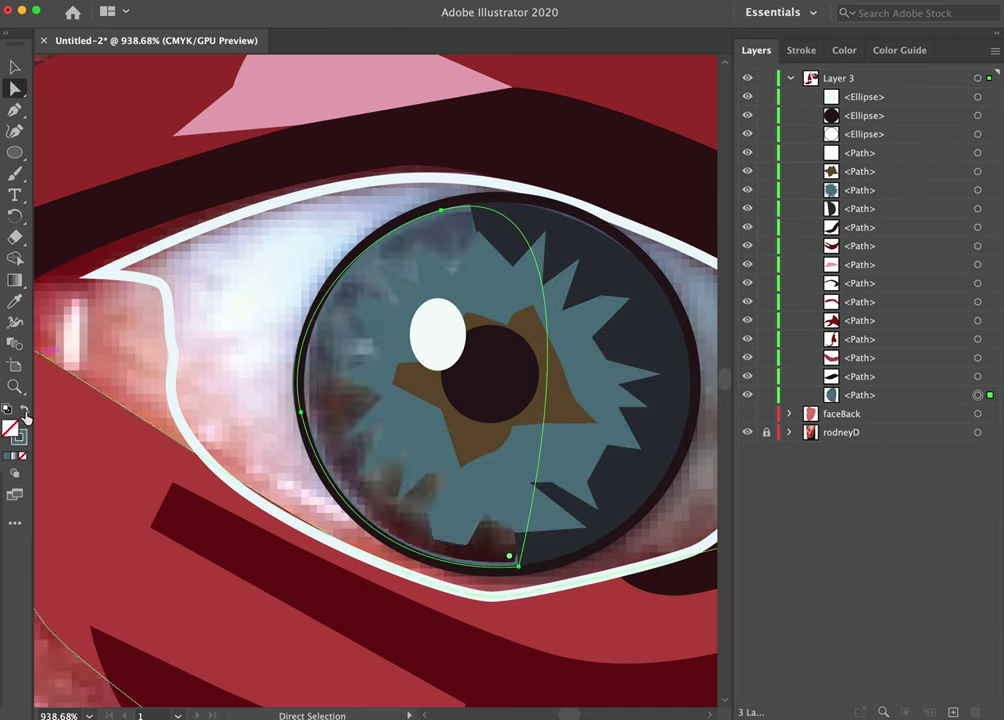
{"action": "key", "text": "i"}
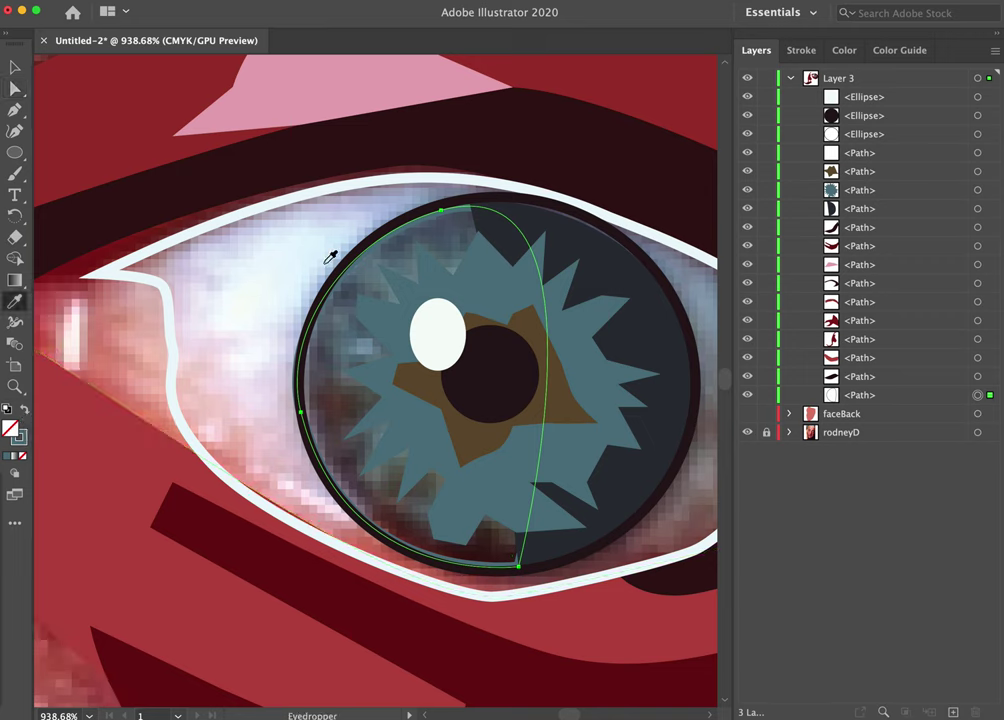
{"action": "left_click", "coordinate": [442, 226]}
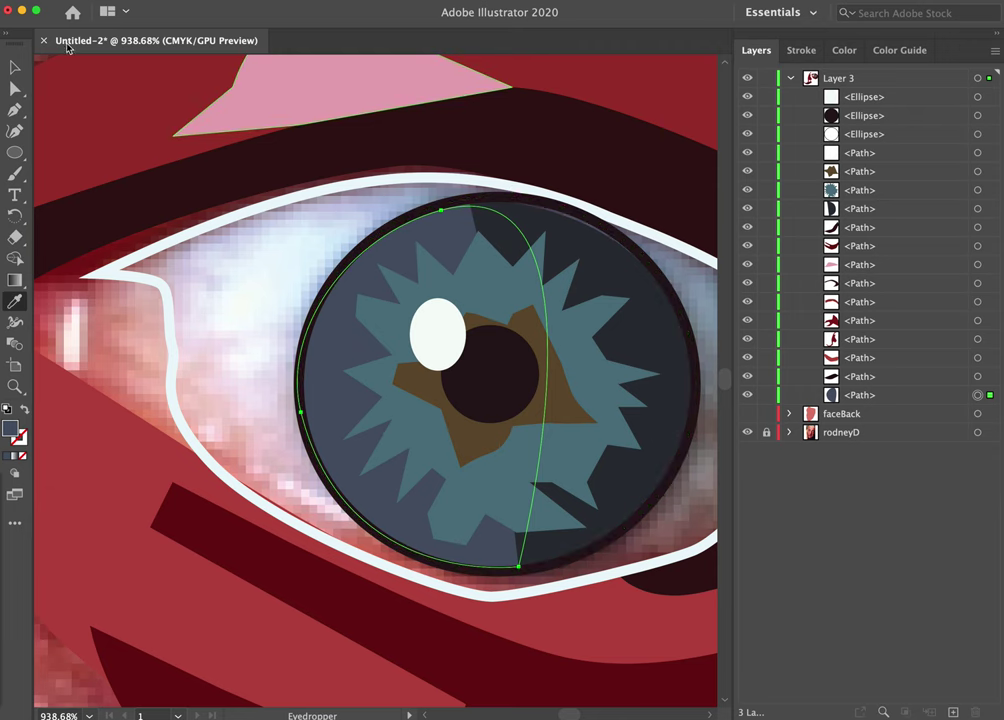
{"action": "left_click", "coordinate": [15, 67]}
{"action": "left_click", "coordinate": [101, 110]}
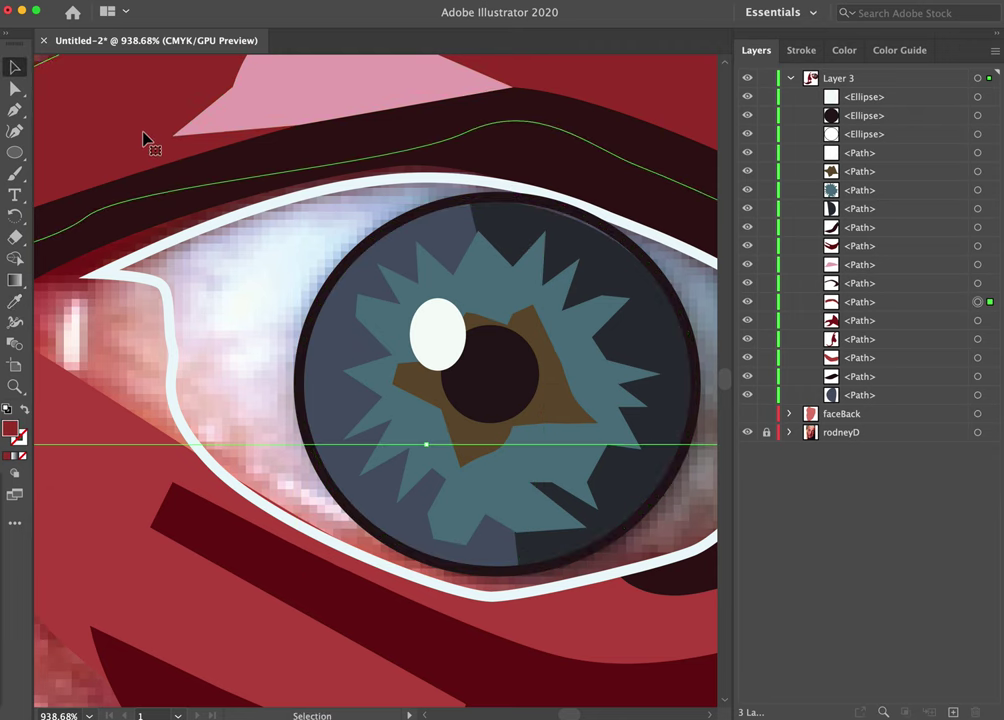
Draw a closed Pen shape over the shaded eye white beside the iris, following the iris ring and the eye outline's outer corner.
{"action": "scroll", "coordinate": [252, 285], "scroll_direction": "down", "scroll_amount": 1}
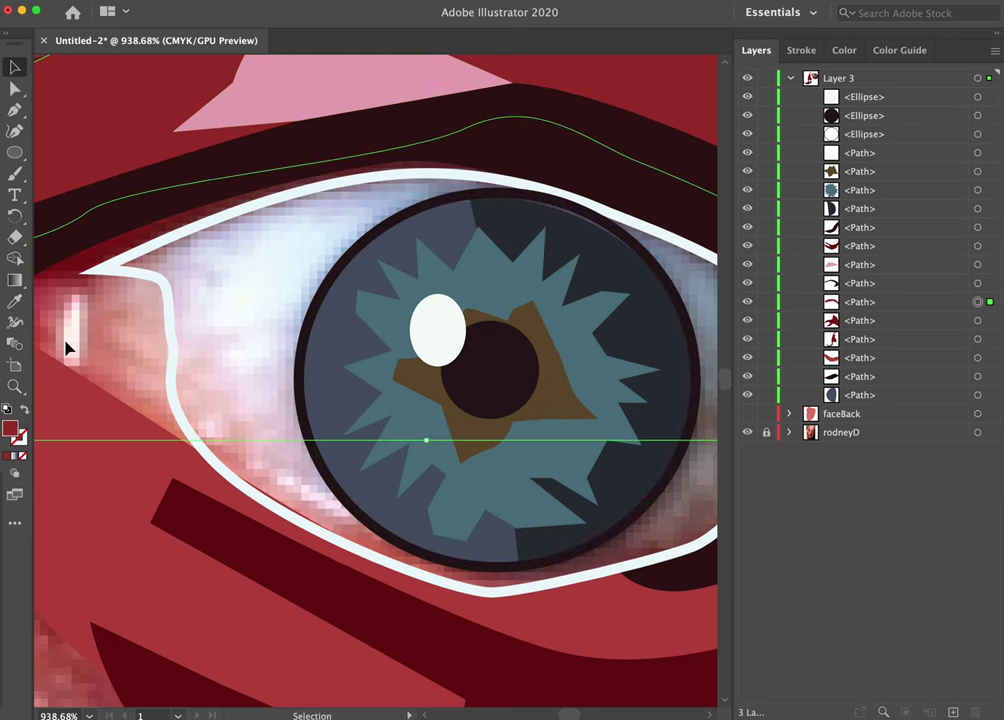
{"action": "left_click", "coordinate": [15, 386]}
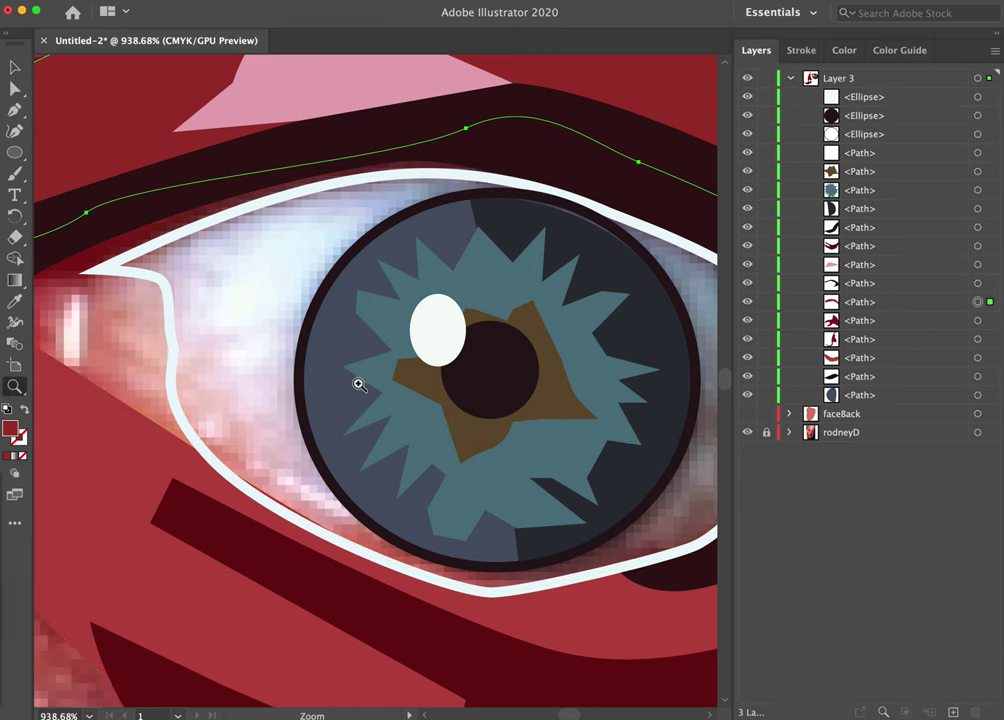
{"action": "left_click", "coordinate": [470, 392], "text": "alt"}
{"action": "left_click", "coordinate": [348, 388], "text": "alt"}
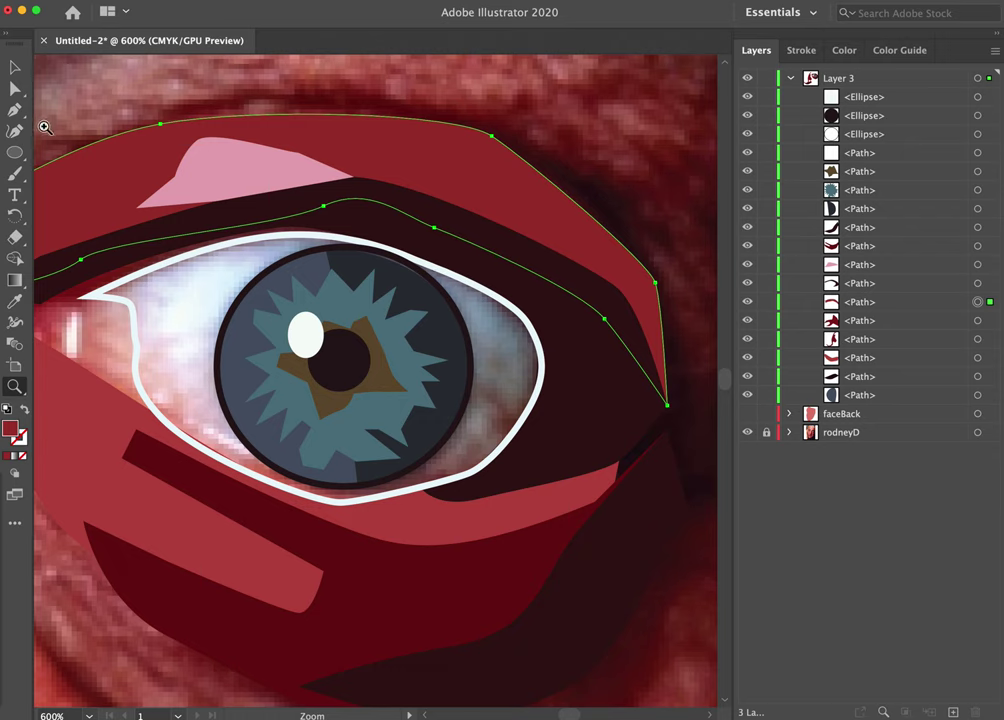
{"action": "left_click", "coordinate": [15, 109]}
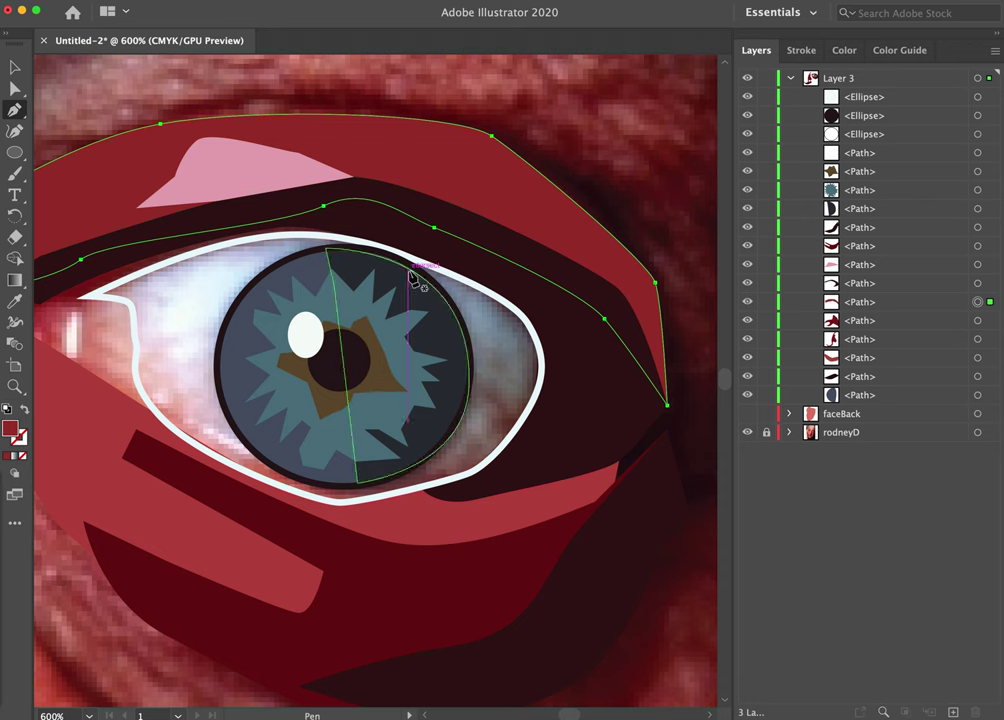
{"action": "left_click", "coordinate": [448, 480]}
{"action": "left_click", "coordinate": [401, 458]}
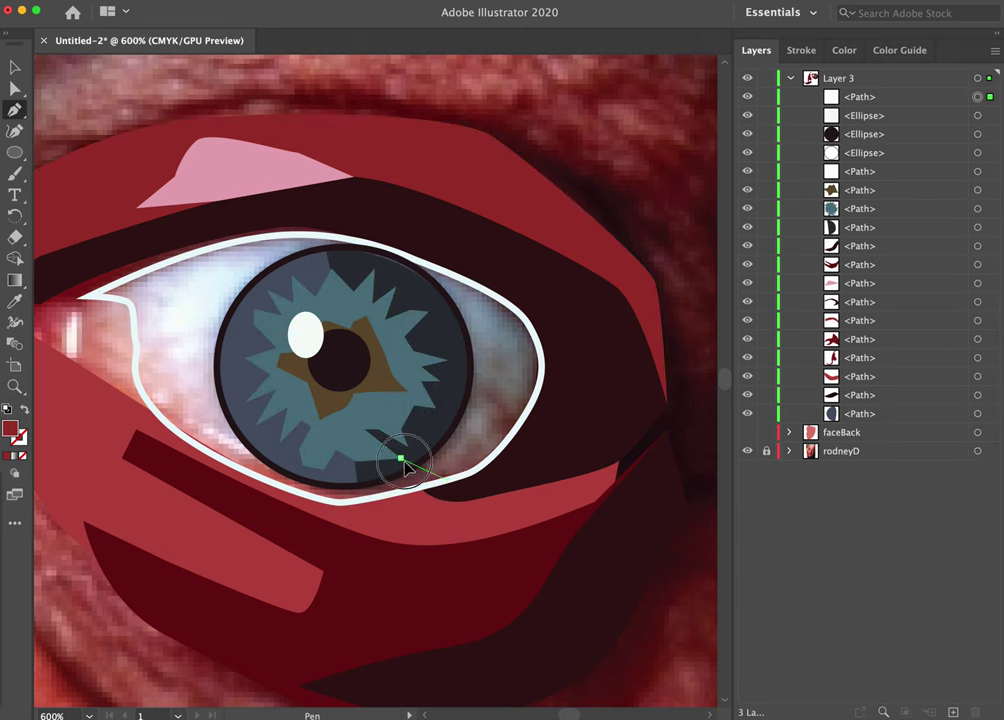
{"action": "left_click_drag", "start_coordinate": [490, 375], "coordinate": [461, 332]}
{"action": "left_click_drag", "start_coordinate": [415, 275], "coordinate": [545, 432]}
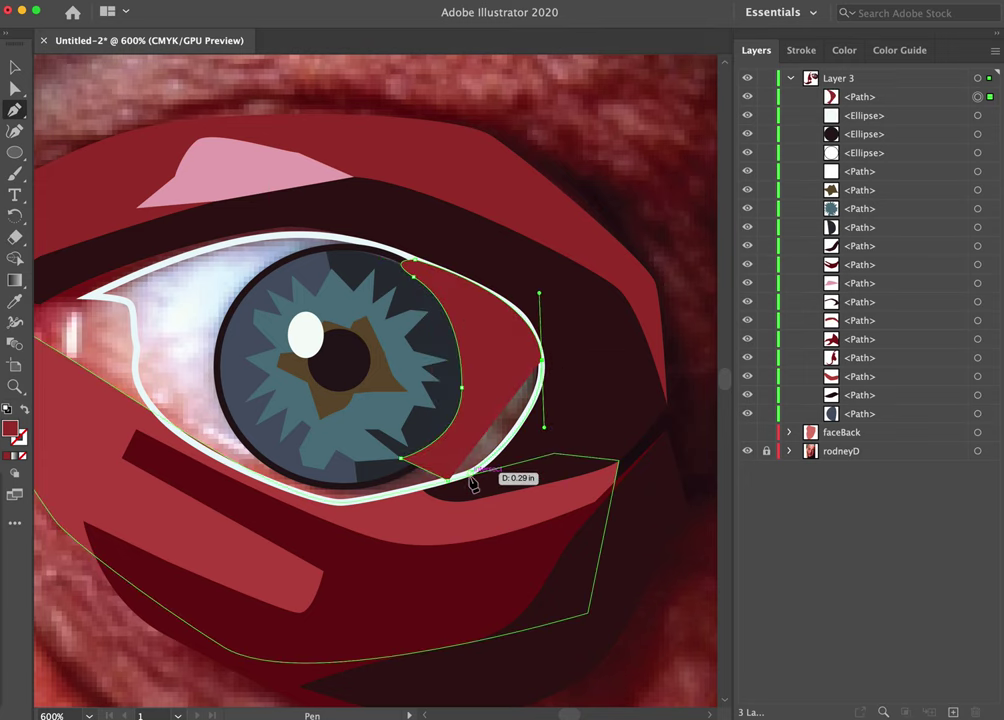
{"action": "left_click_drag", "start_coordinate": [450, 487], "coordinate": [441, 488]}
Fill the outer-corner shape with blue-gray sampled from the photo's eye white, and stack it directly above the iris's left half.
{"action": "left_click", "coordinate": [22, 411]}
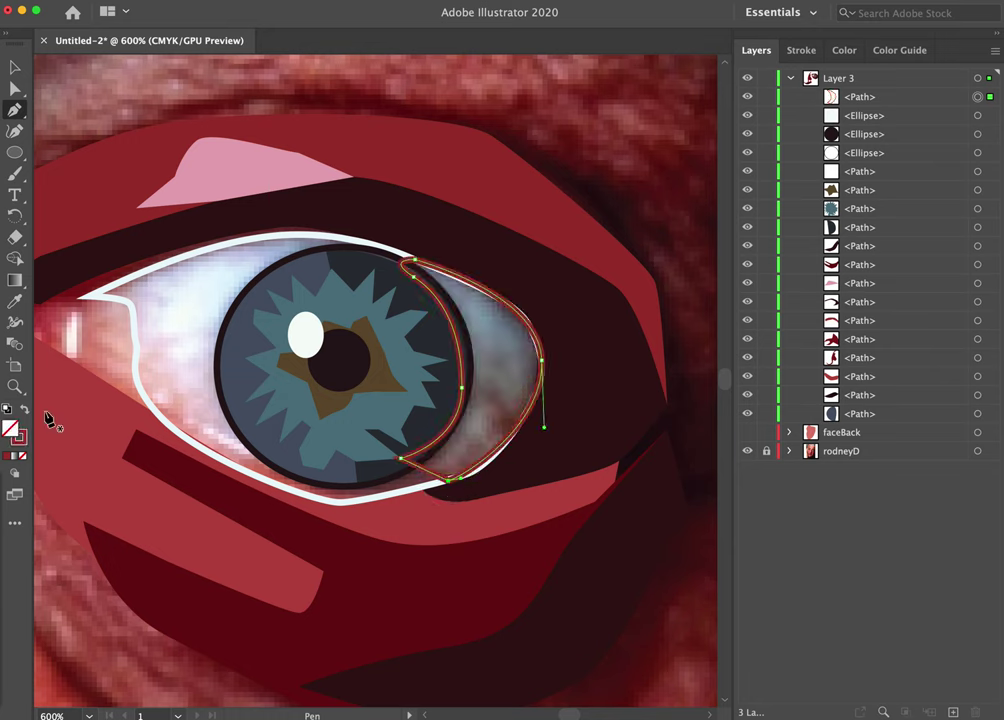
{"action": "key", "text": "i"}
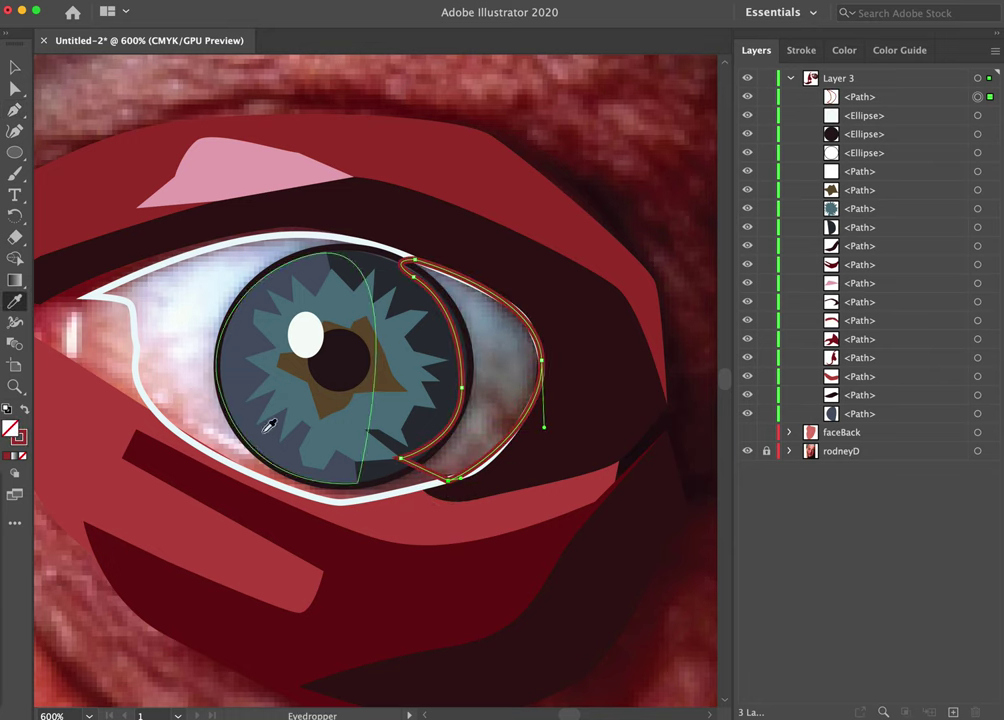
{"action": "left_click", "coordinate": [509, 336]}
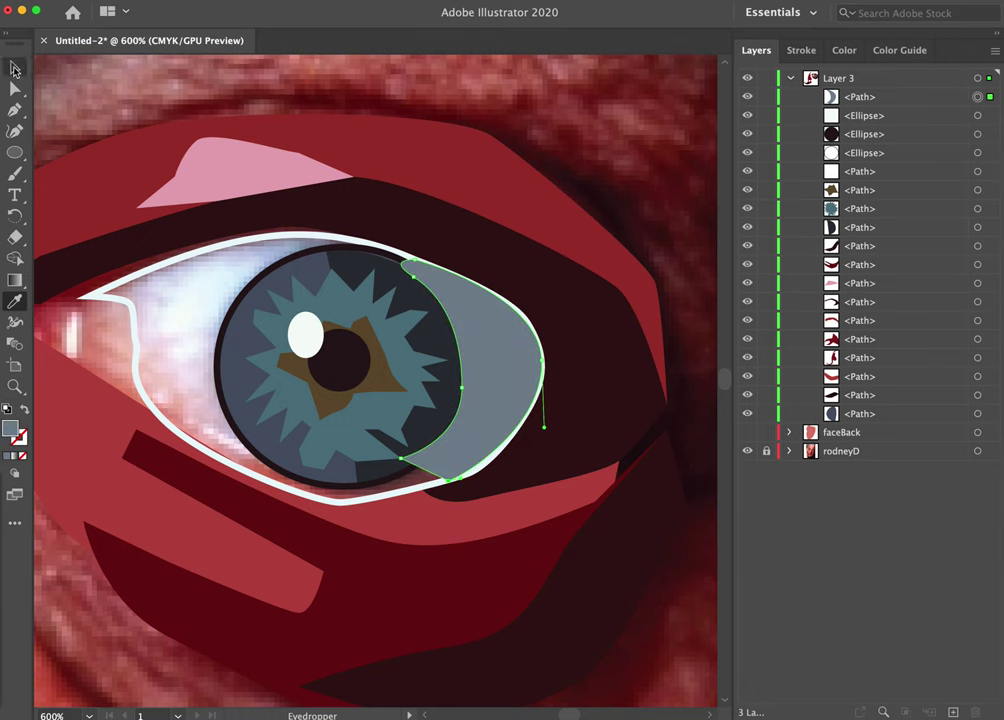
{"action": "left_click", "coordinate": [14, 68]}
{"action": "left_click_drag", "start_coordinate": [920, 96], "coordinate": [920, 404]}
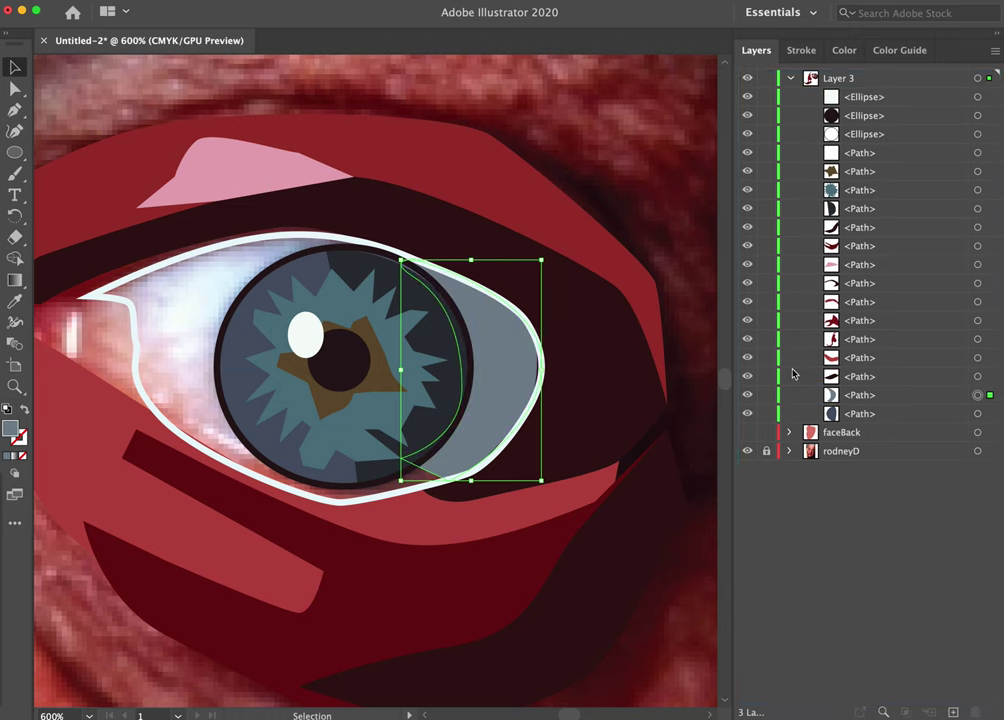
Swap the eye outline's stroke and fill so it is solid pale white, and stack it at the bottom of Layer 3.
{"action": "left_click", "coordinate": [206, 278]}
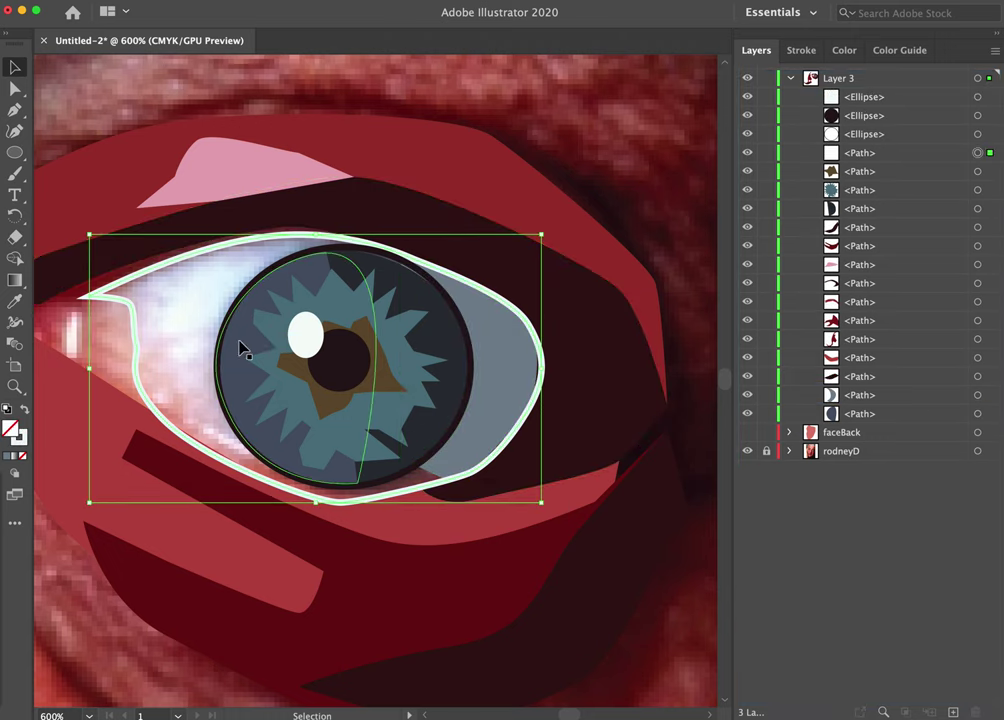
{"action": "left_click", "coordinate": [26, 411]}
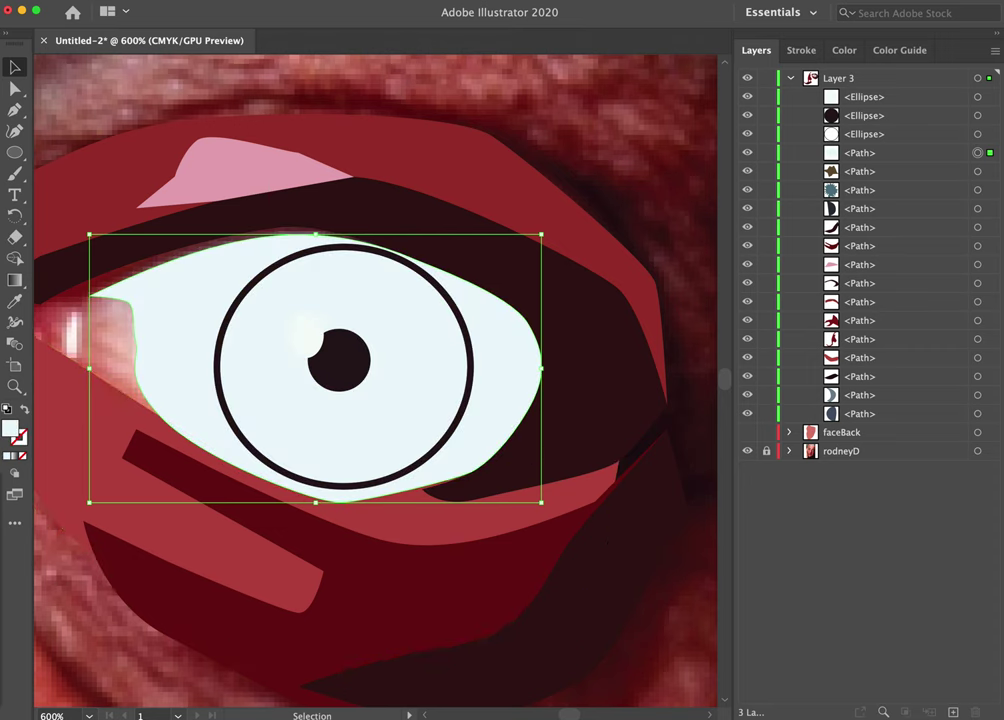
{"action": "left_click_drag", "start_coordinate": [925, 149], "coordinate": [896, 424]}
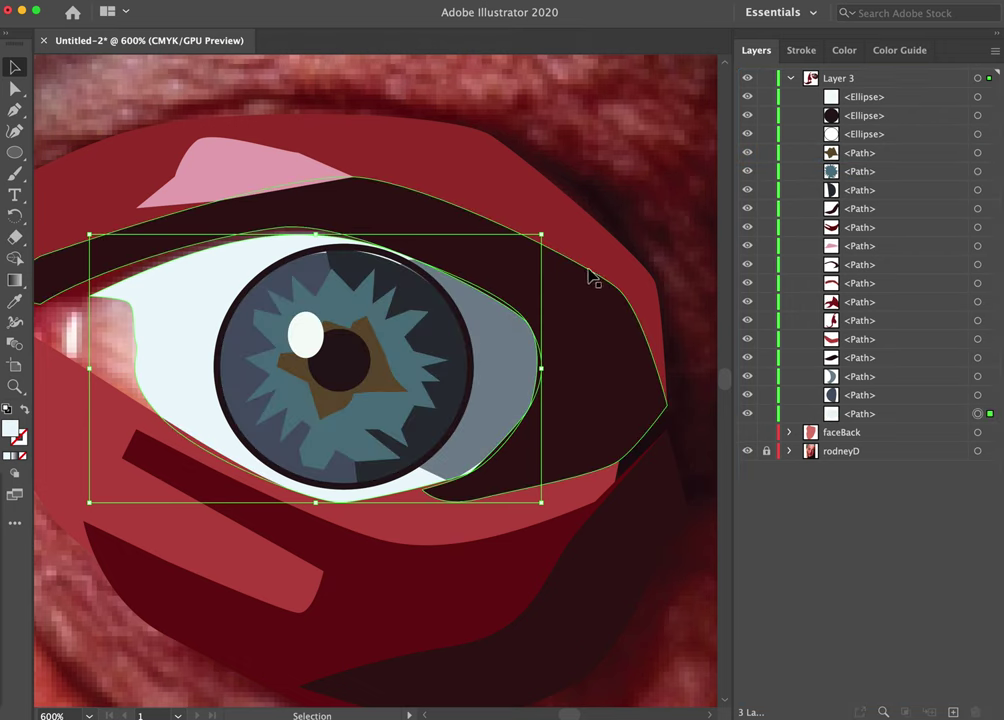
{"action": "key", "text": "shift+super+a"}
Hide the rodneyD reference photo to review the vector artwork alone at 100%, and show the photo again.
{"action": "left_click", "coordinate": [14, 390]}
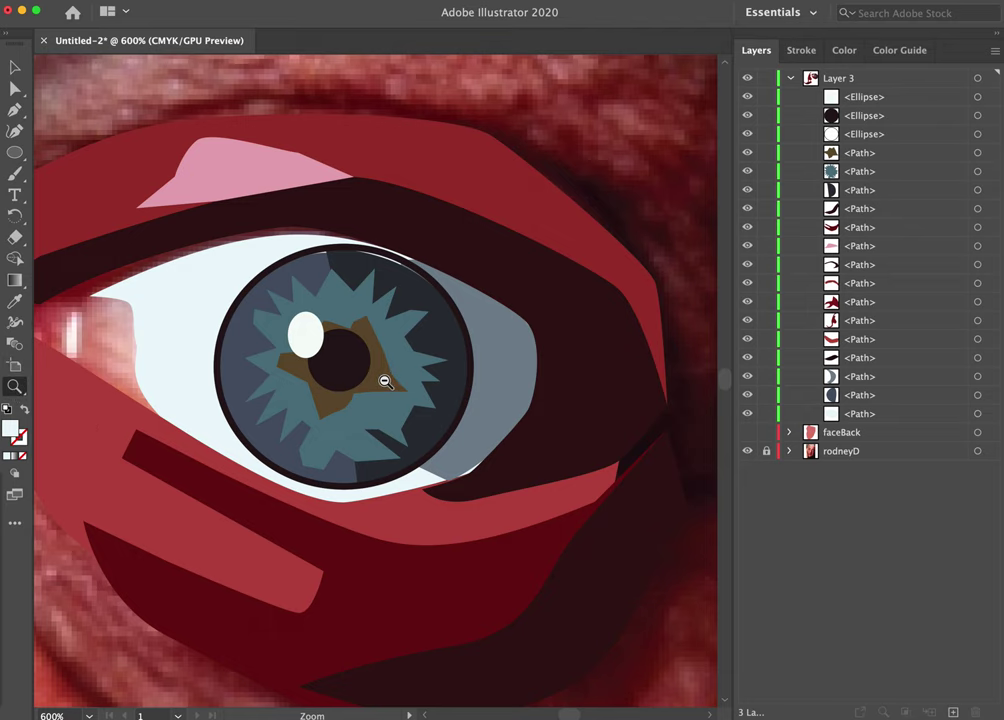
{"action": "left_click", "coordinate": [353, 406], "text": "alt"}
{"action": "left_click", "coordinate": [390, 408], "text": "alt"}
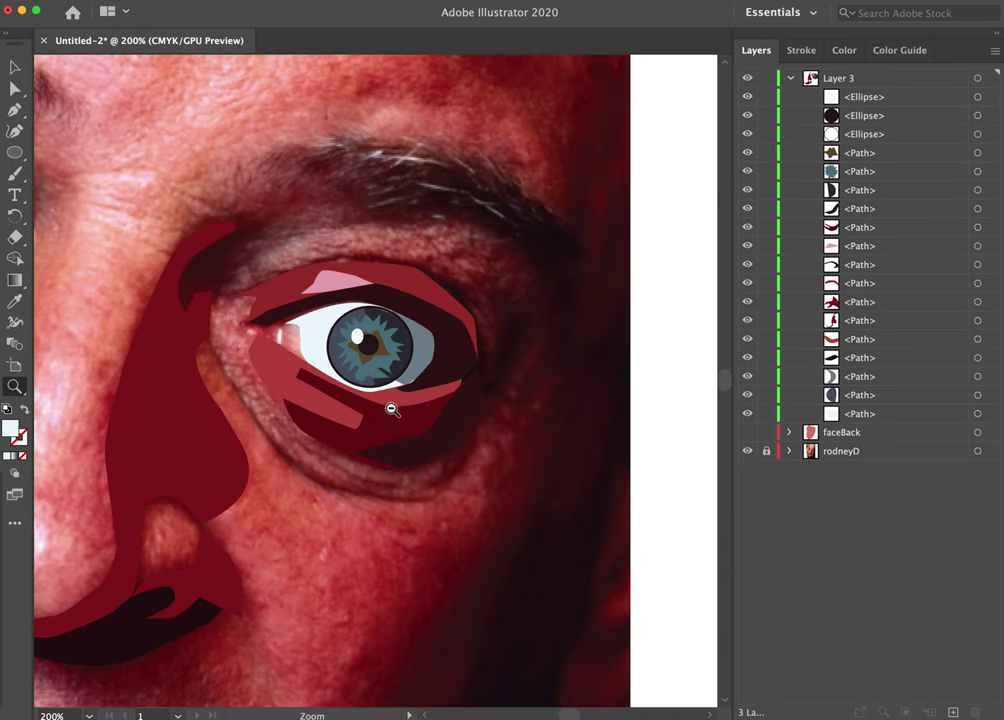
{"action": "left_click", "coordinate": [278, 428], "text": "alt"}
{"action": "left_click", "coordinate": [278, 425], "text": "alt"}
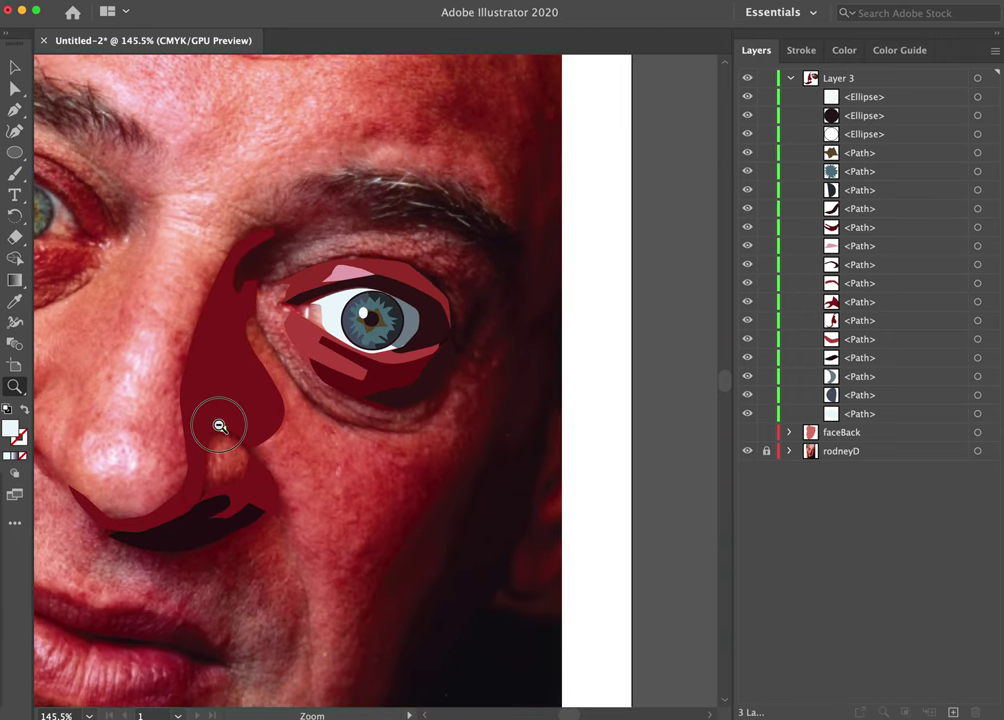
{"action": "left_click", "coordinate": [282, 432], "text": "alt"}
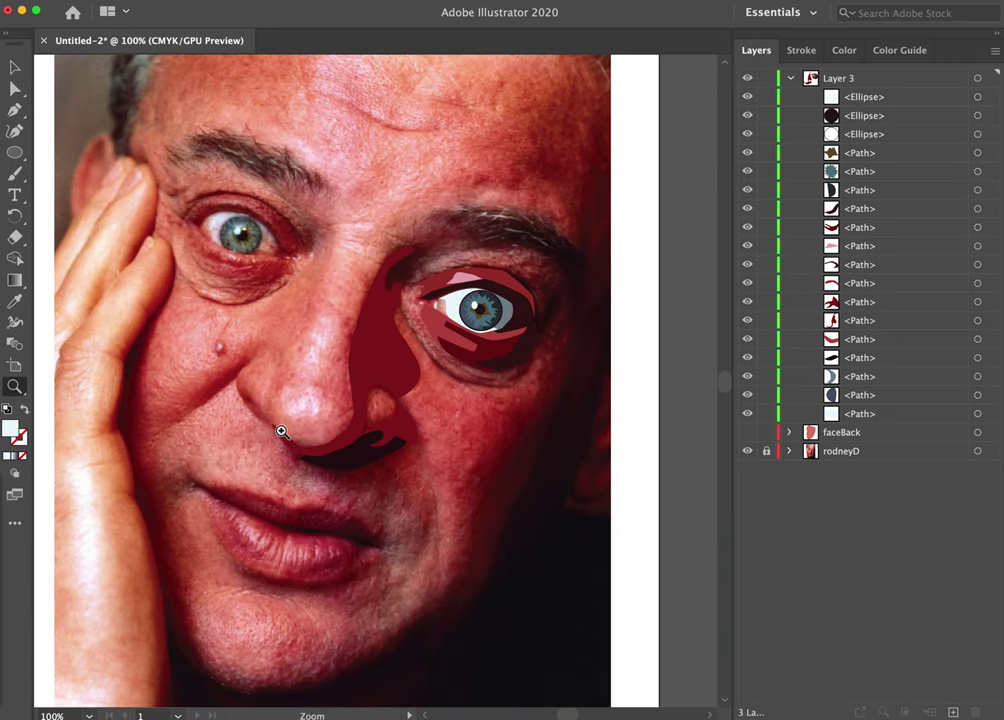
{"action": "left_click", "coordinate": [747, 452]}
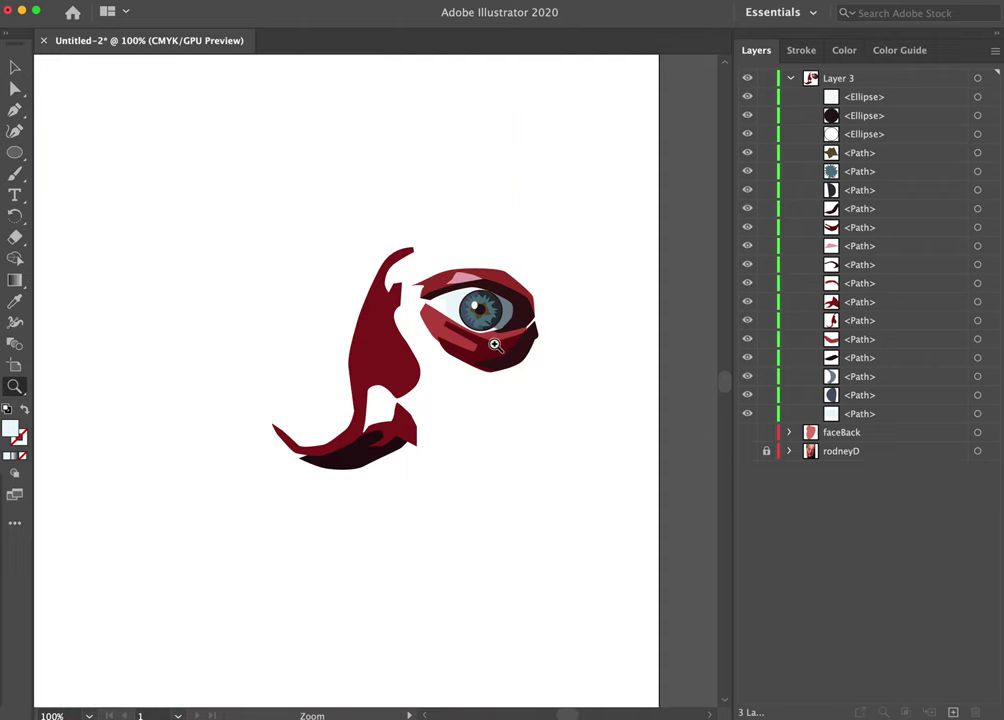
{"action": "scroll", "coordinate": [475, 352], "scroll_direction": "up", "scroll_amount": 2}
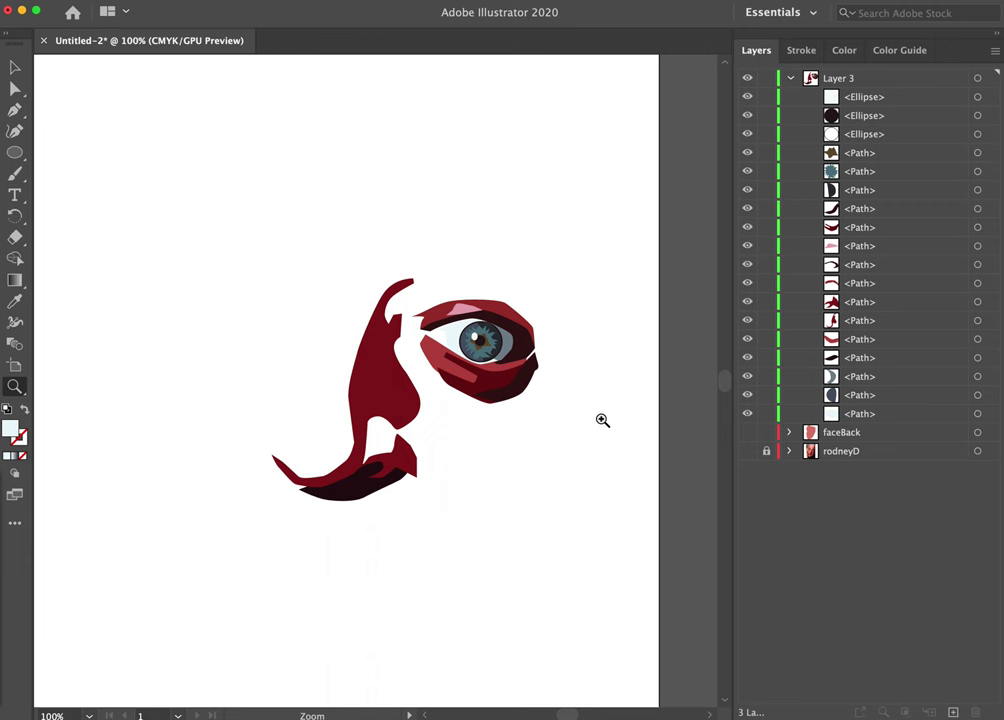
{"action": "left_click", "coordinate": [747, 453]}
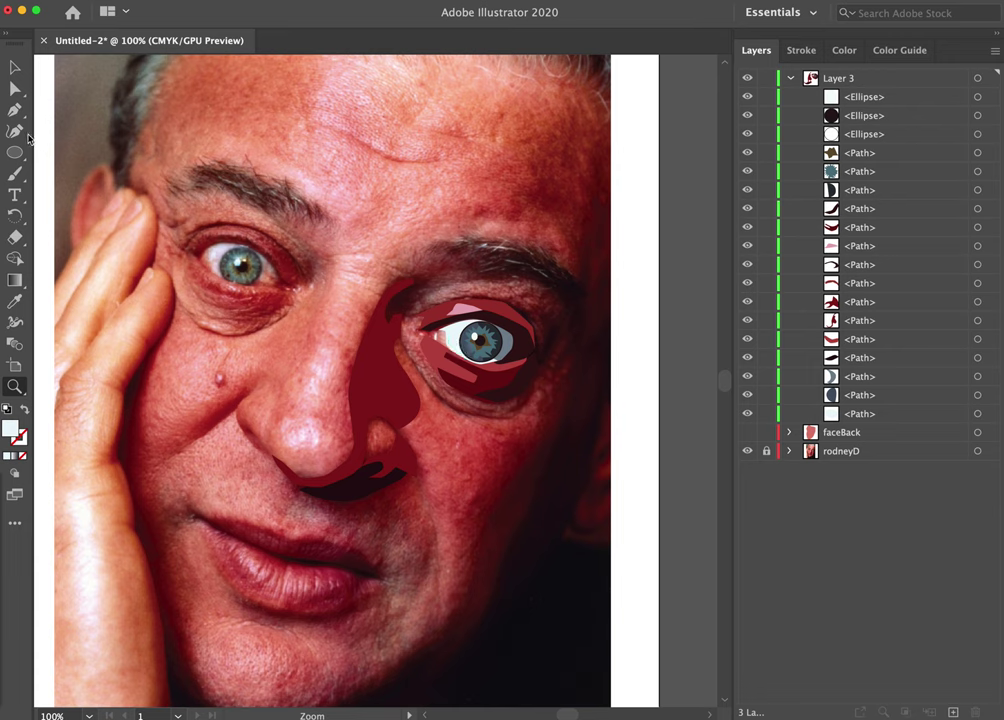
Draw a closed, pale white Pen shape for the long highlight running down the bridge of the nose.
{"action": "left_click", "coordinate": [14, 111]}
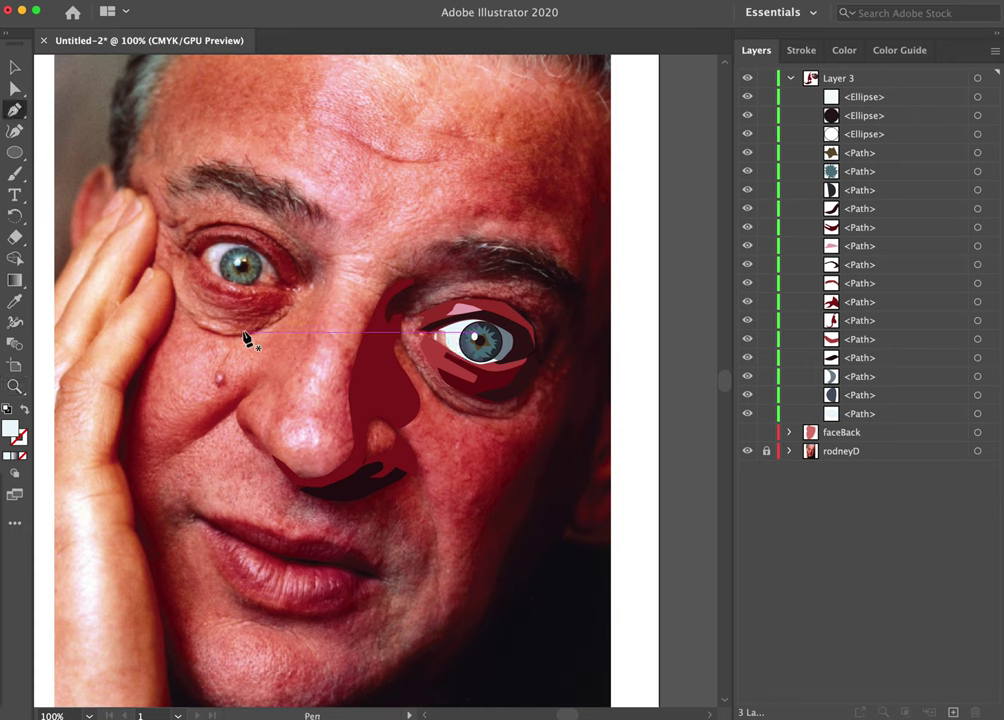
{"action": "left_click", "coordinate": [334, 262]}
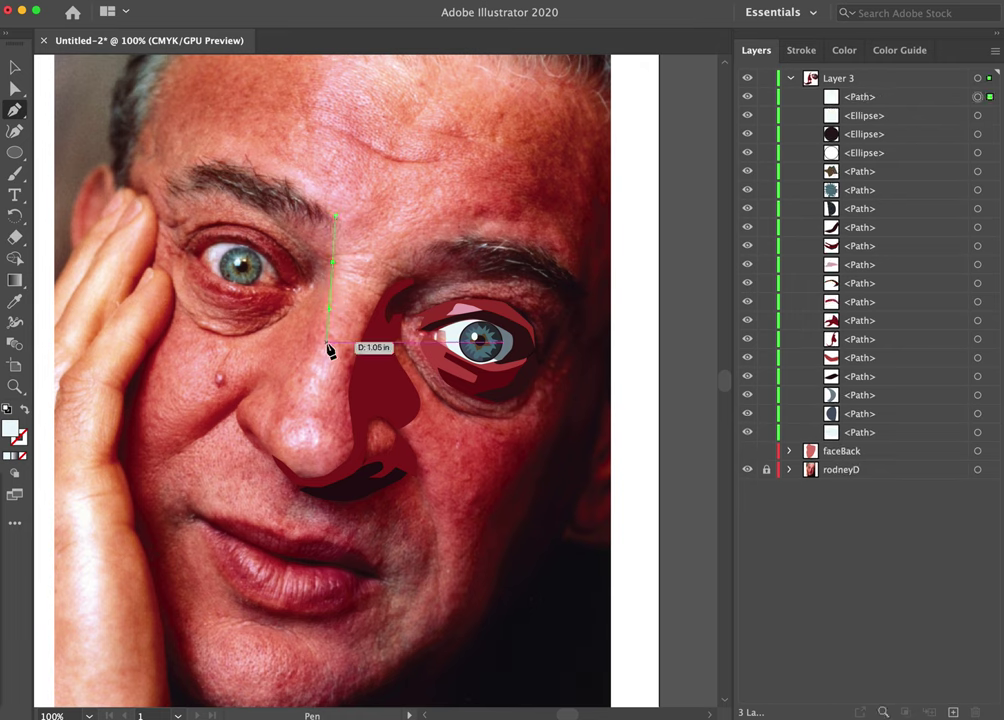
{"action": "left_click", "coordinate": [312, 378]}
{"action": "left_click", "coordinate": [306, 402]}
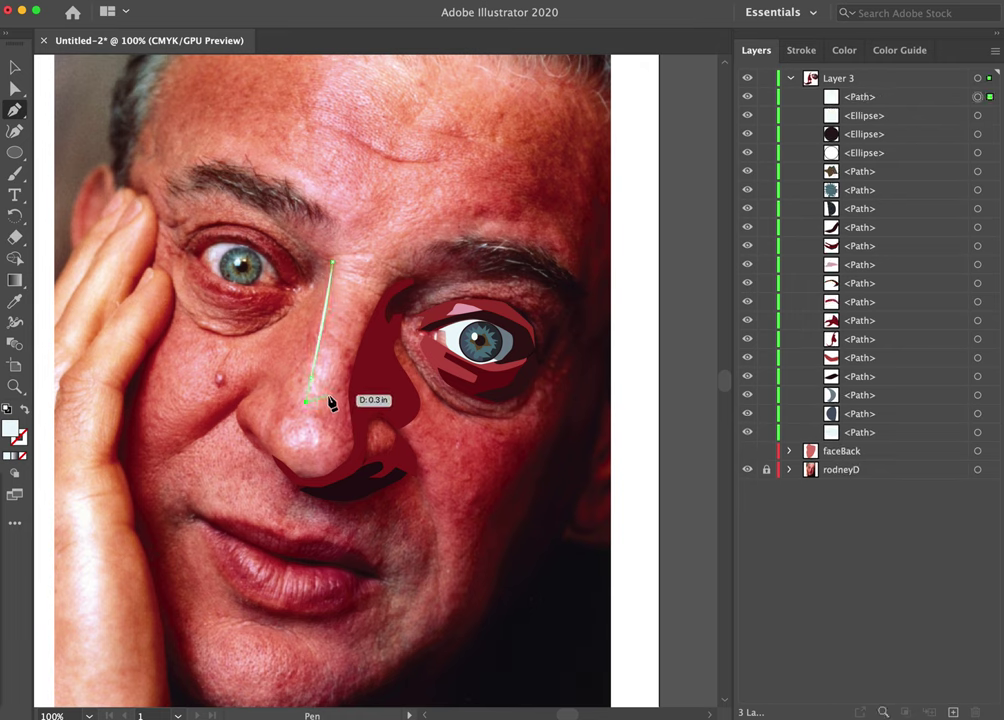
{"action": "left_click_drag", "start_coordinate": [324, 391], "coordinate": [332, 359]}
{"action": "left_click_drag", "start_coordinate": [362, 291], "coordinate": [362, 276]}
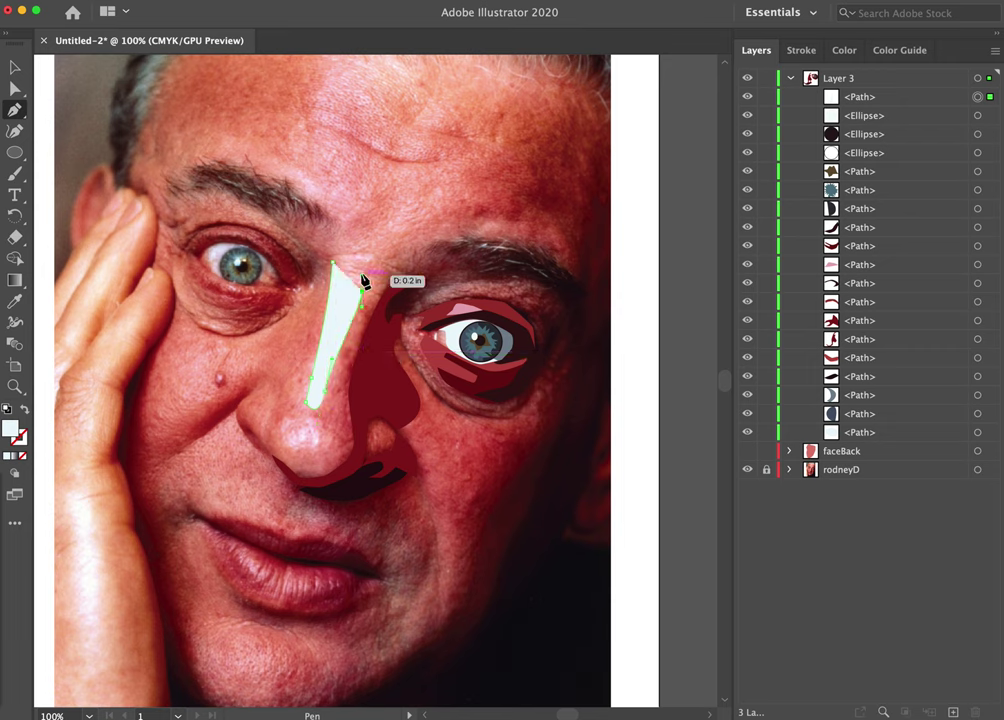
{"action": "left_click", "coordinate": [368, 257]}
{"action": "left_click", "coordinate": [333, 262]}
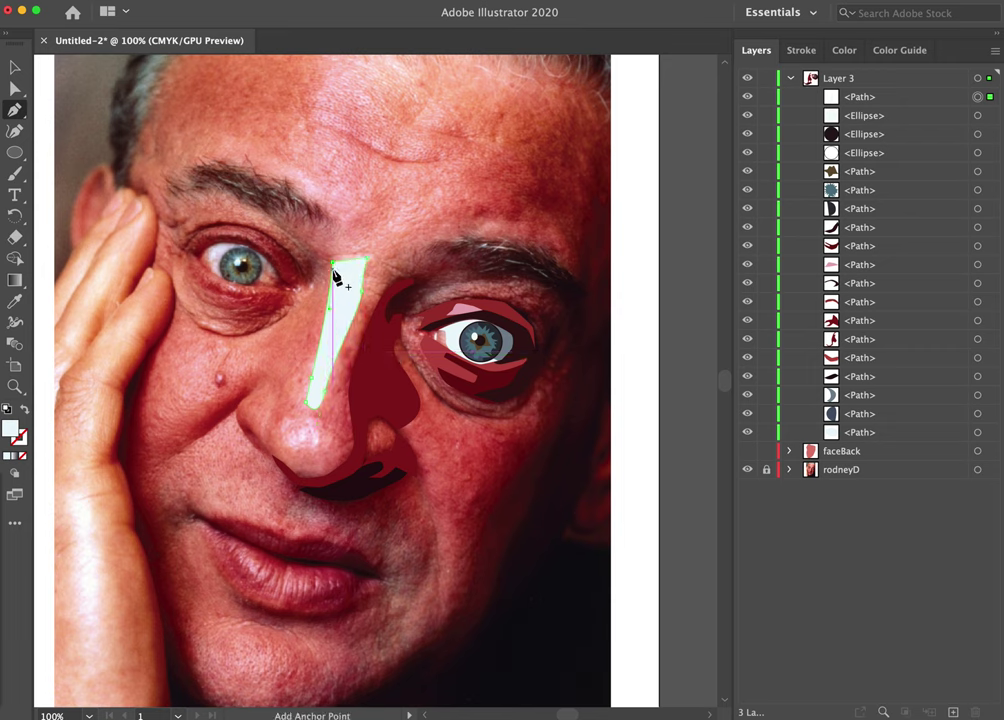
{"action": "left_click", "coordinate": [329, 309]}
Draw a small, rounded pale white highlight shape on the tip of the nose with the Pen tool.
{"action": "left_click_drag", "start_coordinate": [314, 429], "coordinate": [287, 446]}
{"action": "left_click", "coordinate": [283, 429]}
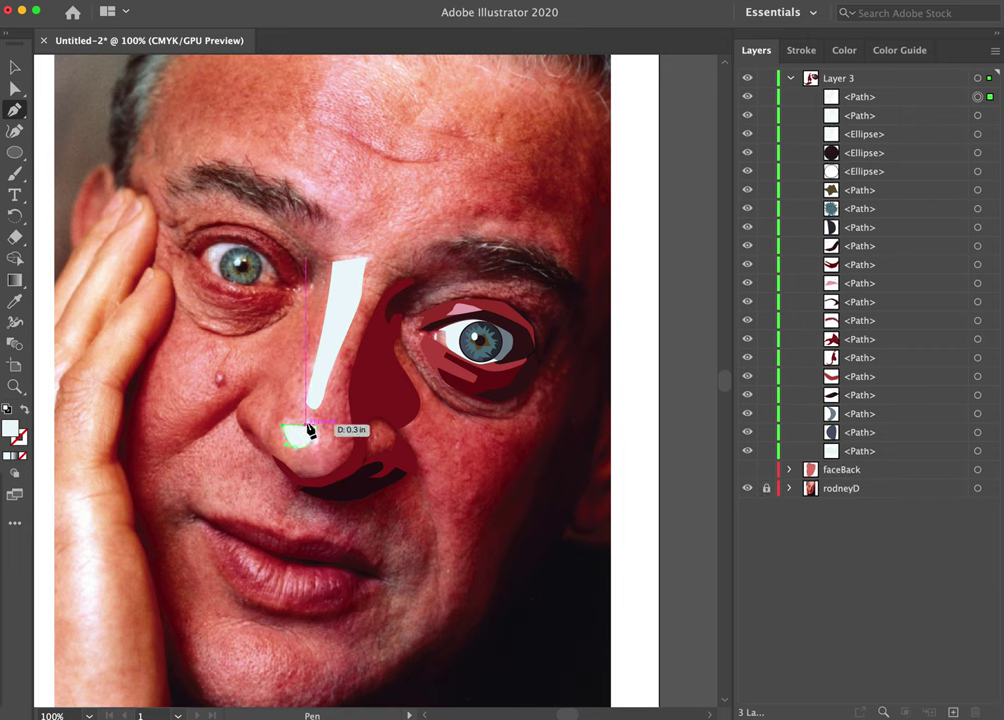
{"action": "left_click", "coordinate": [306, 421]}
{"action": "left_click", "coordinate": [315, 429]}
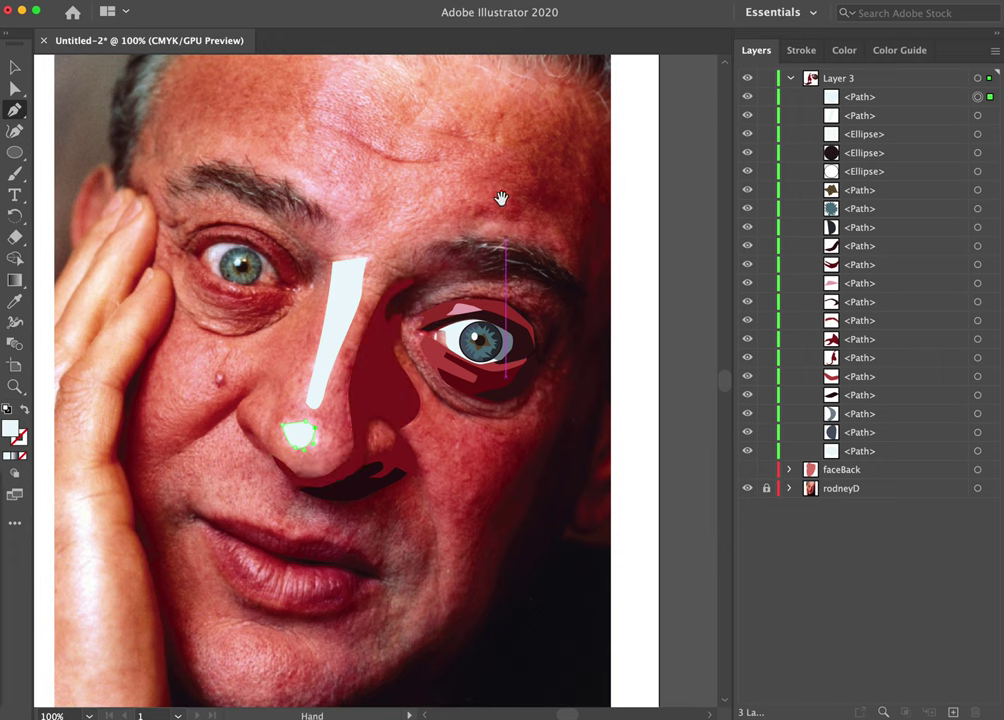
Draw a closed, pale white Pen shape for the forehead highlight, extending down between the brows and branching above the left eyebrow.
{"action": "left_click_drag", "start_coordinate": [501, 198], "coordinate": [495, 318]}
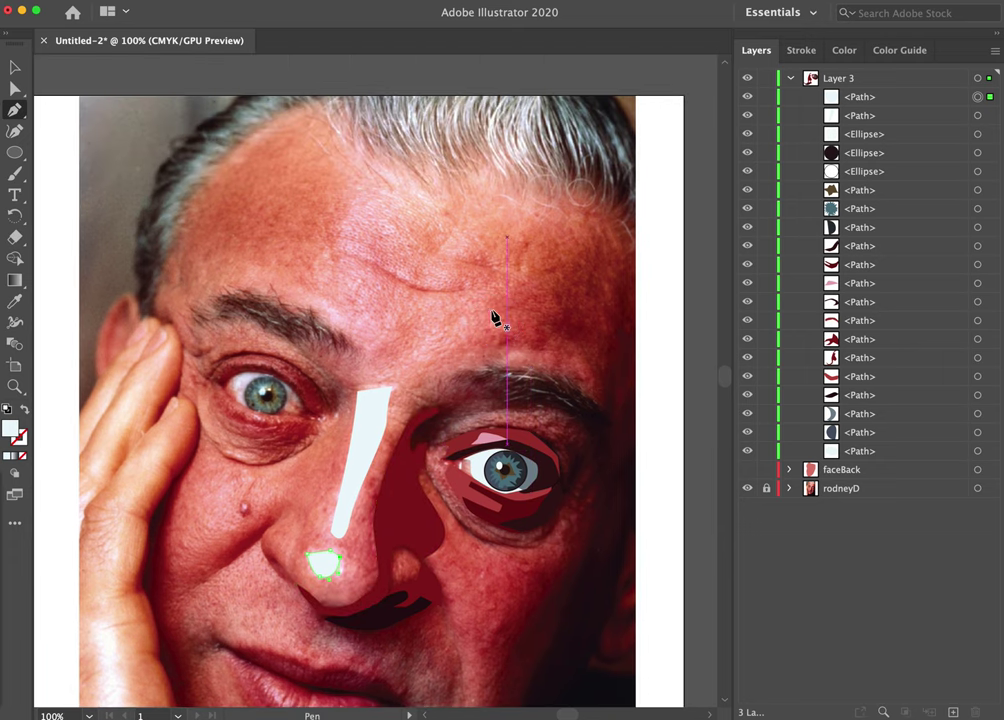
{"action": "left_click_drag", "start_coordinate": [361, 197], "coordinate": [387, 207]}
{"action": "left_click", "coordinate": [398, 232]}
{"action": "left_click", "coordinate": [379, 255]}
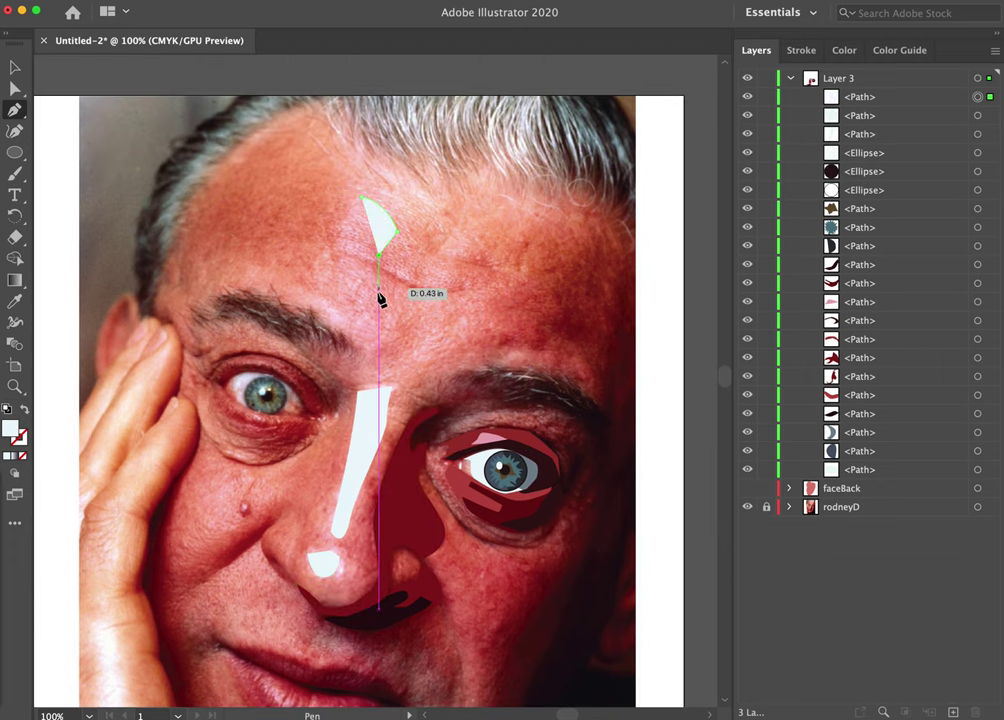
{"action": "left_click", "coordinate": [380, 299]}
{"action": "left_click_drag", "start_coordinate": [386, 326], "coordinate": [365, 205]}
{"action": "left_click", "coordinate": [367, 343]}
{"action": "left_click", "coordinate": [318, 295]}
{"action": "left_click", "coordinate": [281, 298]}
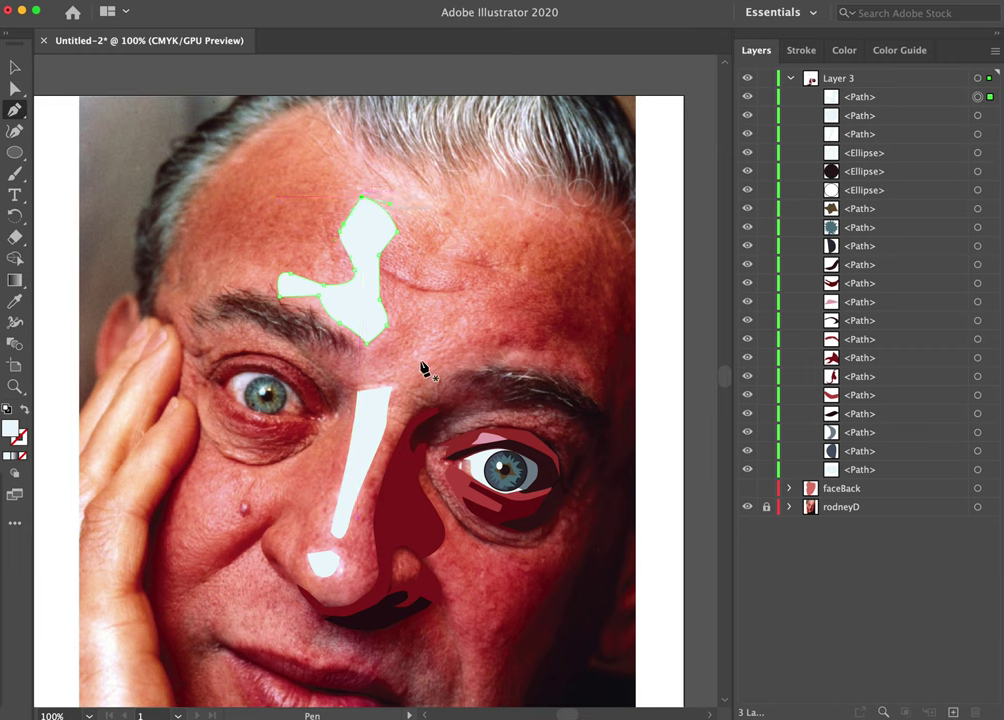
Draw a closed, pale white Pen shape for the second forehead highlight, rising from the inner end of the right eyebrow.
{"action": "left_click_drag", "start_coordinate": [446, 342], "coordinate": [476, 320]}
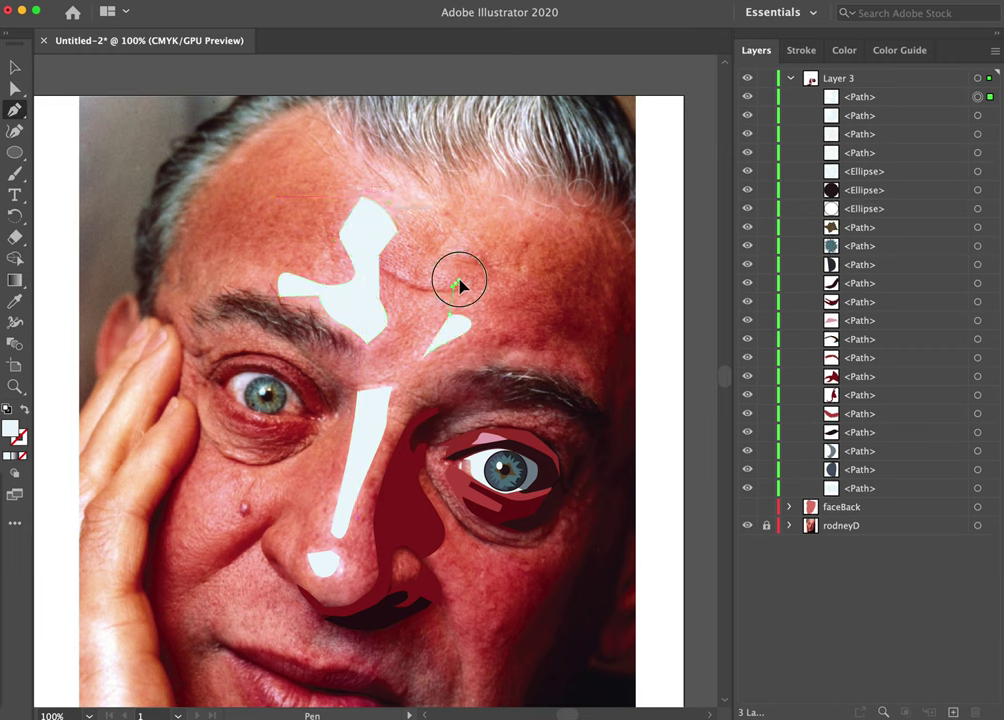
{"action": "left_click_drag", "start_coordinate": [461, 243], "coordinate": [431, 275]}
{"action": "left_click", "coordinate": [414, 308]}
{"action": "left_click_drag", "start_coordinate": [417, 365], "coordinate": [421, 368]}
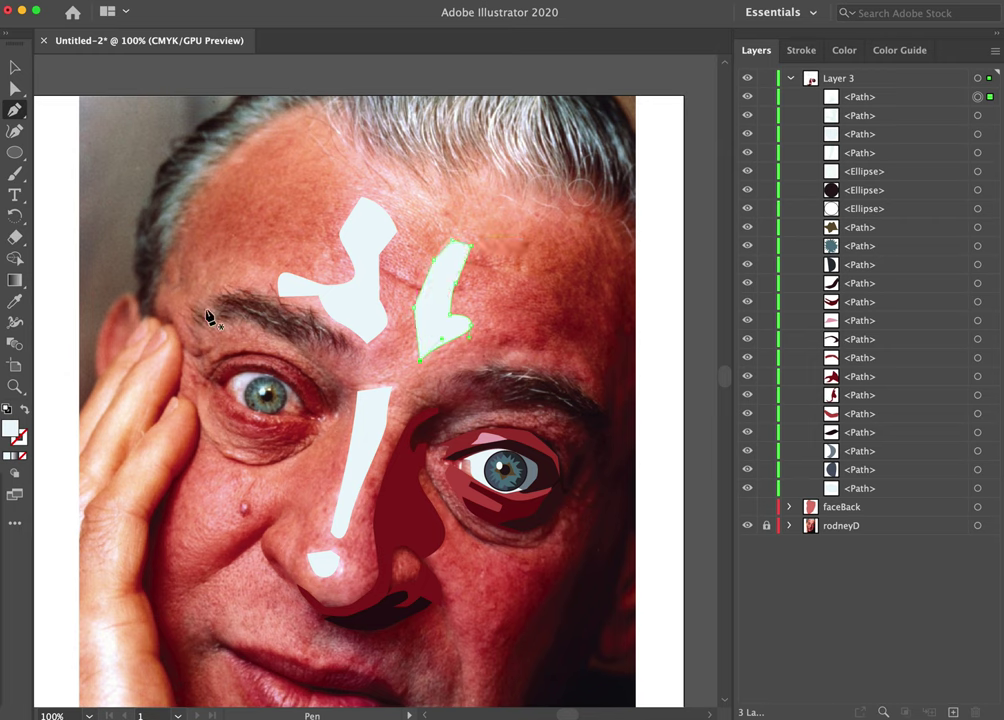
{"action": "left_click", "coordinate": [15, 69]}
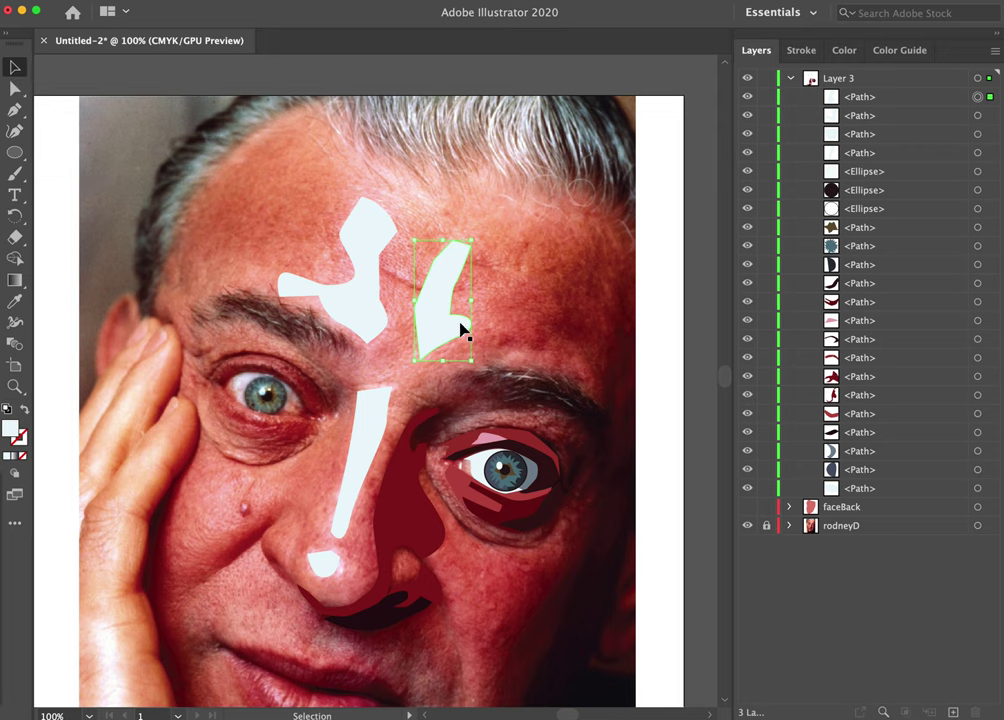
Draw a large closed Pen shape over the shaded side of the forehead, from just above the right eyebrow up to the hairline.
{"action": "left_click_drag", "start_coordinate": [575, 344], "coordinate": [422, 337]}
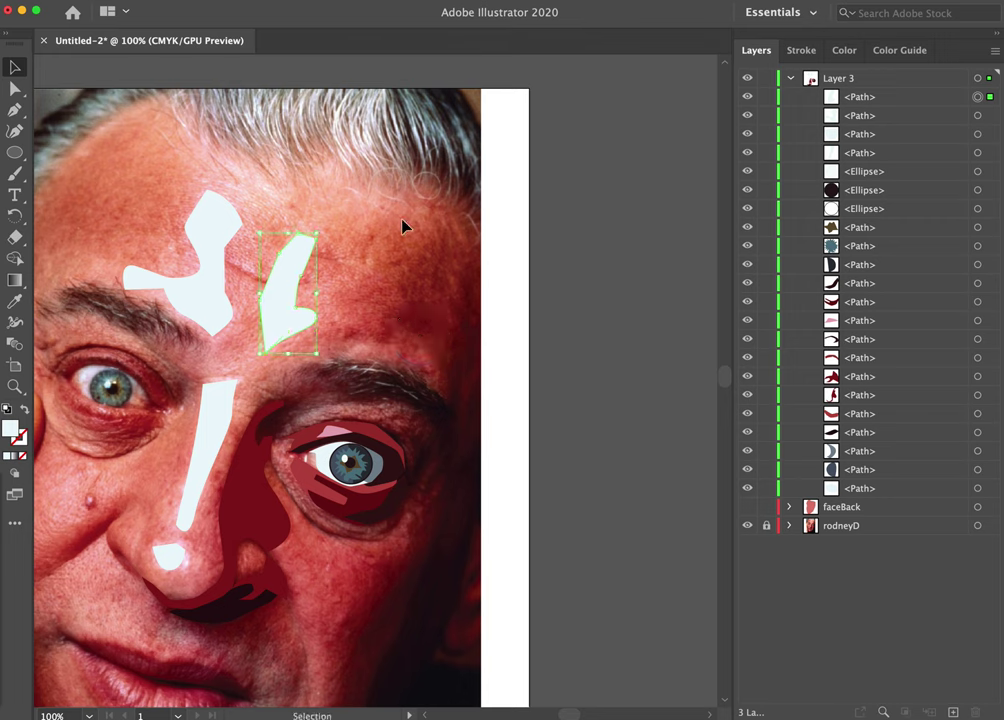
{"action": "left_click", "coordinate": [15, 109]}
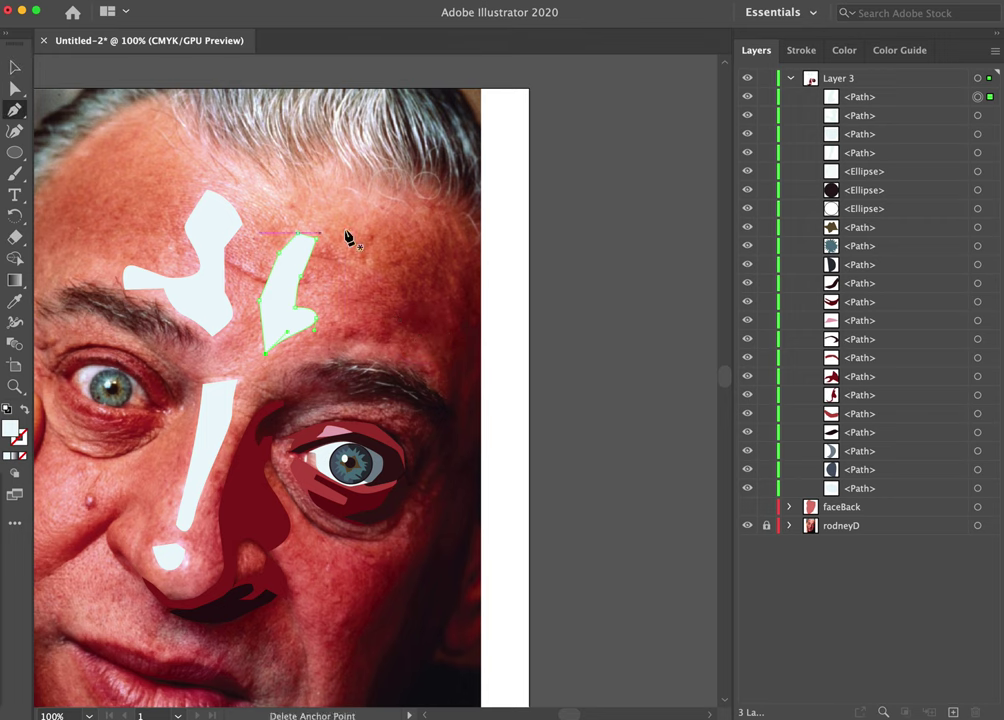
{"action": "left_click", "coordinate": [388, 208]}
{"action": "left_click", "coordinate": [330, 345]}
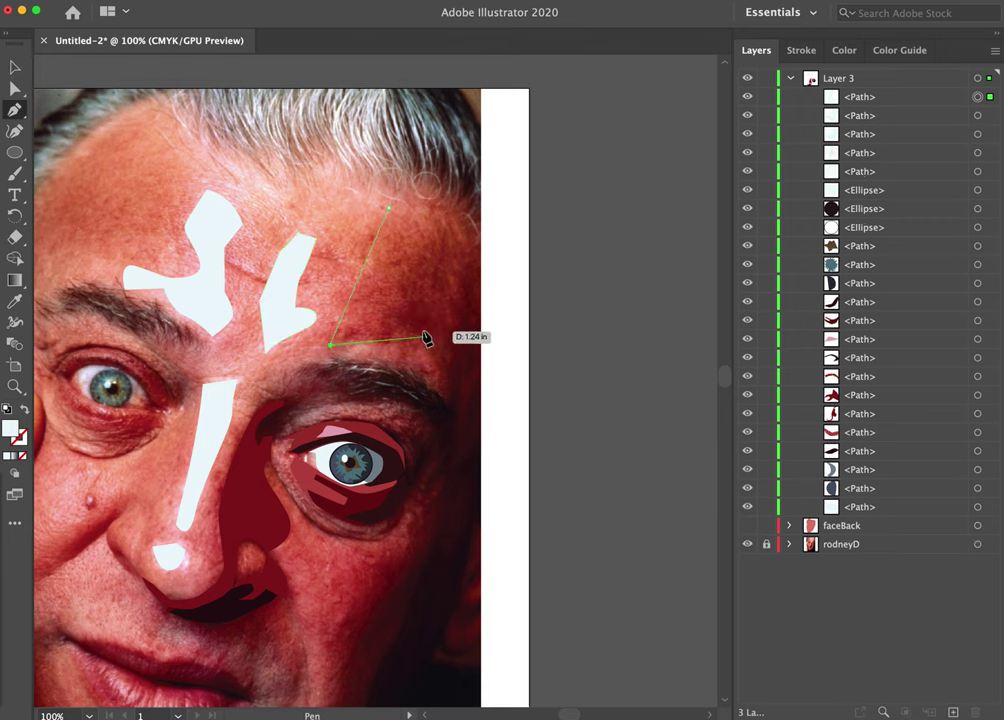
{"action": "left_click", "coordinate": [400, 336]}
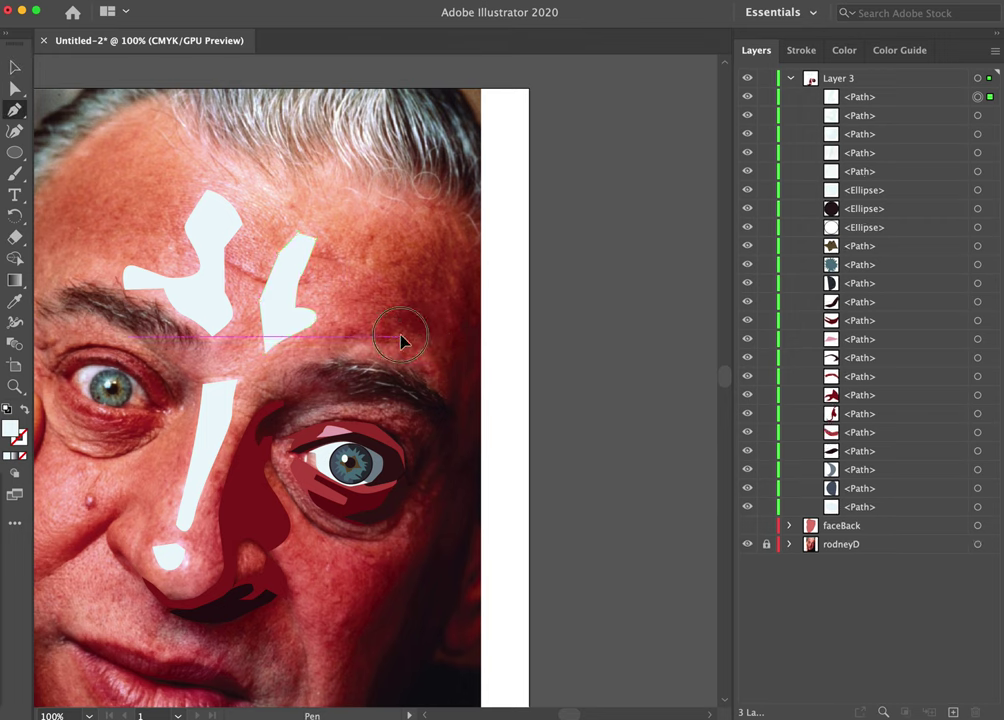
{"action": "left_click", "coordinate": [448, 389]}
{"action": "left_click", "coordinate": [455, 405]}
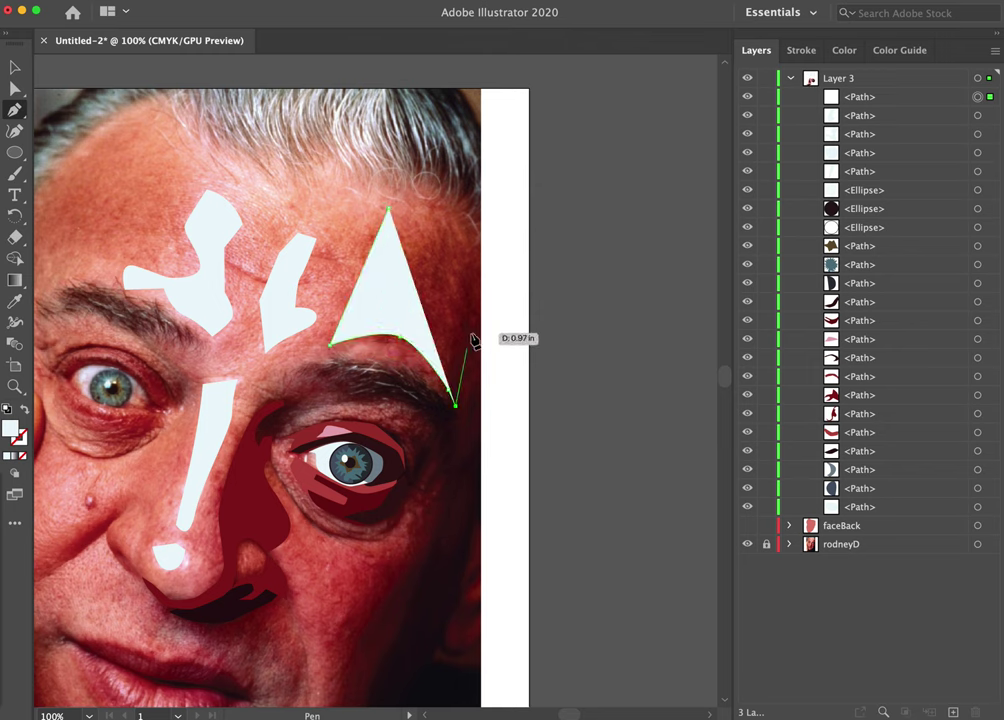
{"action": "left_click", "coordinate": [481, 265]}
{"action": "left_click", "coordinate": [481, 263]}
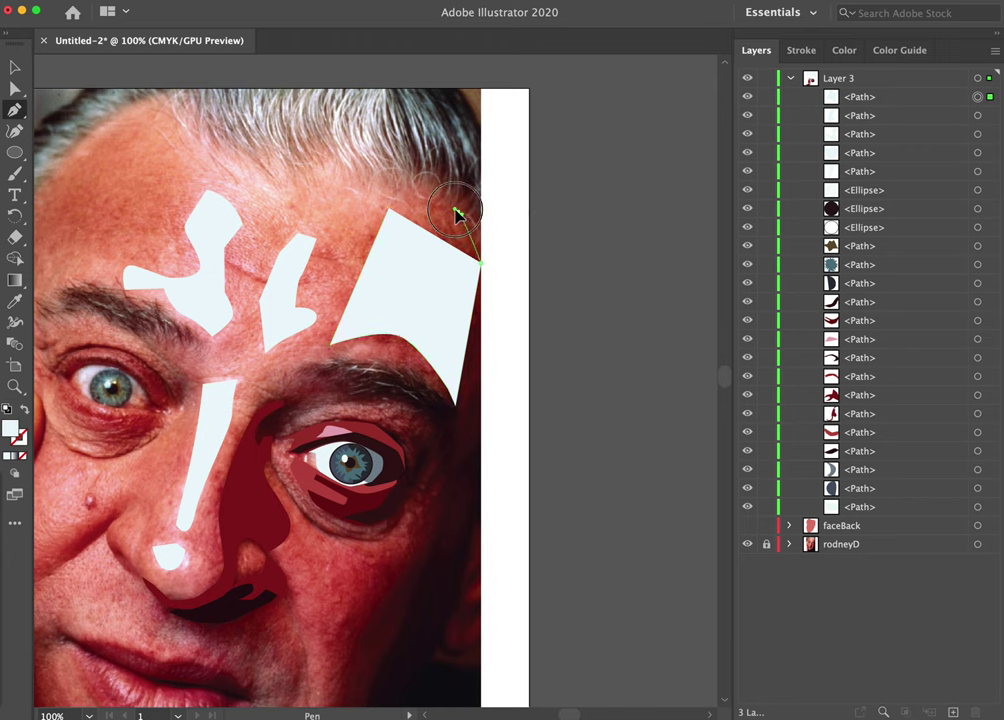
{"action": "left_click", "coordinate": [459, 213]}
{"action": "left_click_drag", "start_coordinate": [390, 210], "coordinate": [366, 218]}
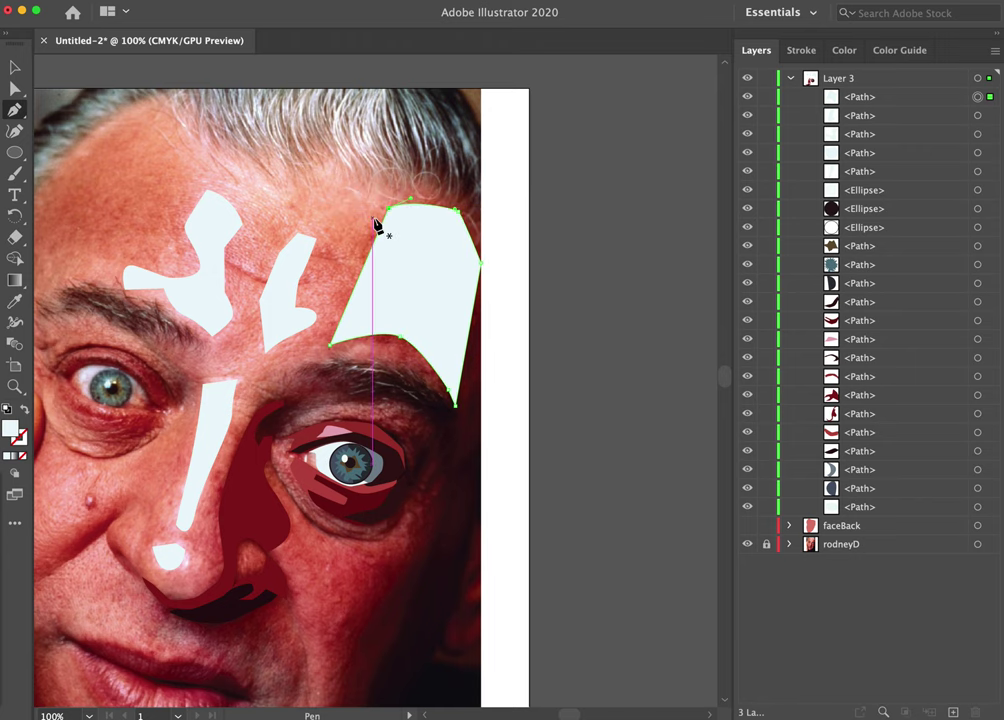
Trace the left eyebrow as a closed, arched Pen shape that tapers toward the nose.
{"action": "left_click_drag", "start_coordinate": [305, 418], "coordinate": [365, 338]}
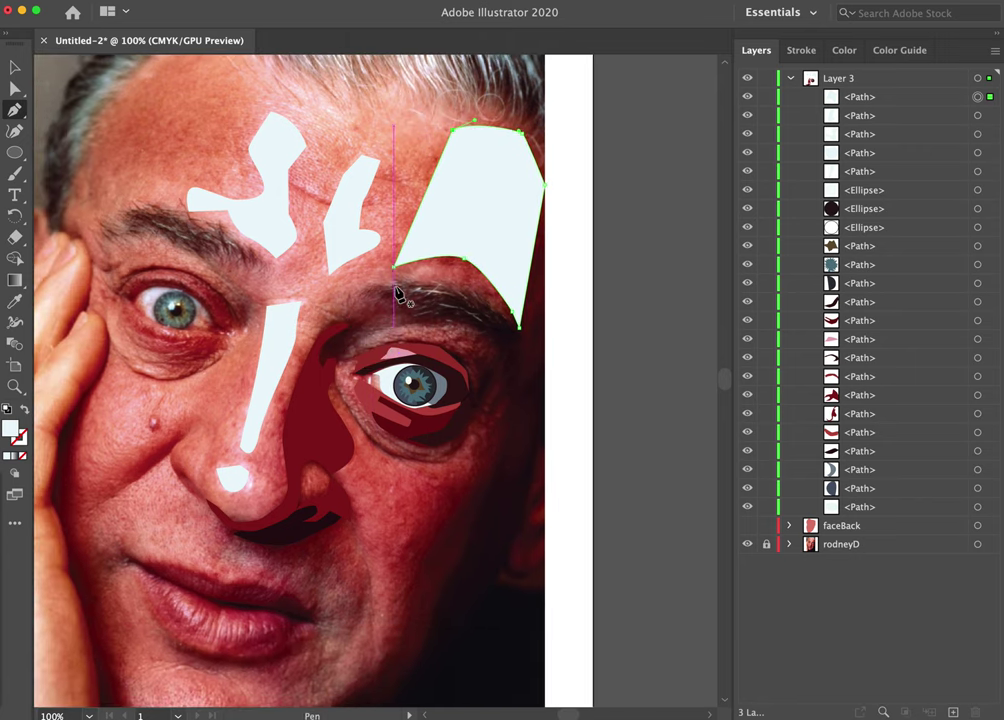
{"action": "left_click_drag", "start_coordinate": [257, 266], "coordinate": [221, 230]}
{"action": "left_click_drag", "start_coordinate": [155, 208], "coordinate": [127, 210]}
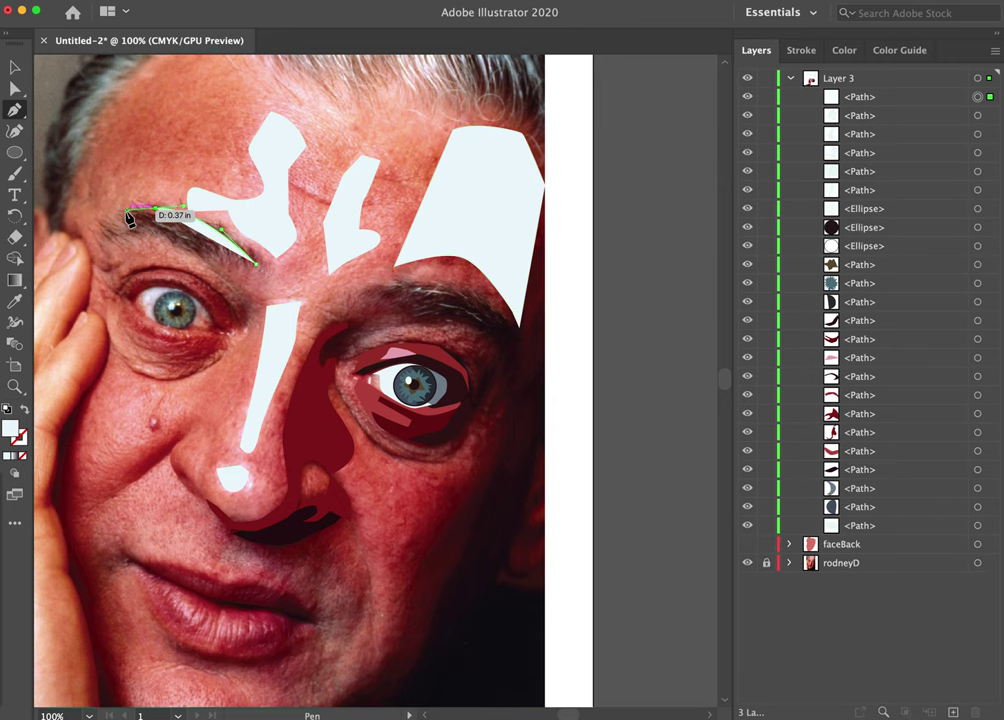
{"action": "left_click", "coordinate": [90, 227]}
{"action": "left_click", "coordinate": [97, 241]}
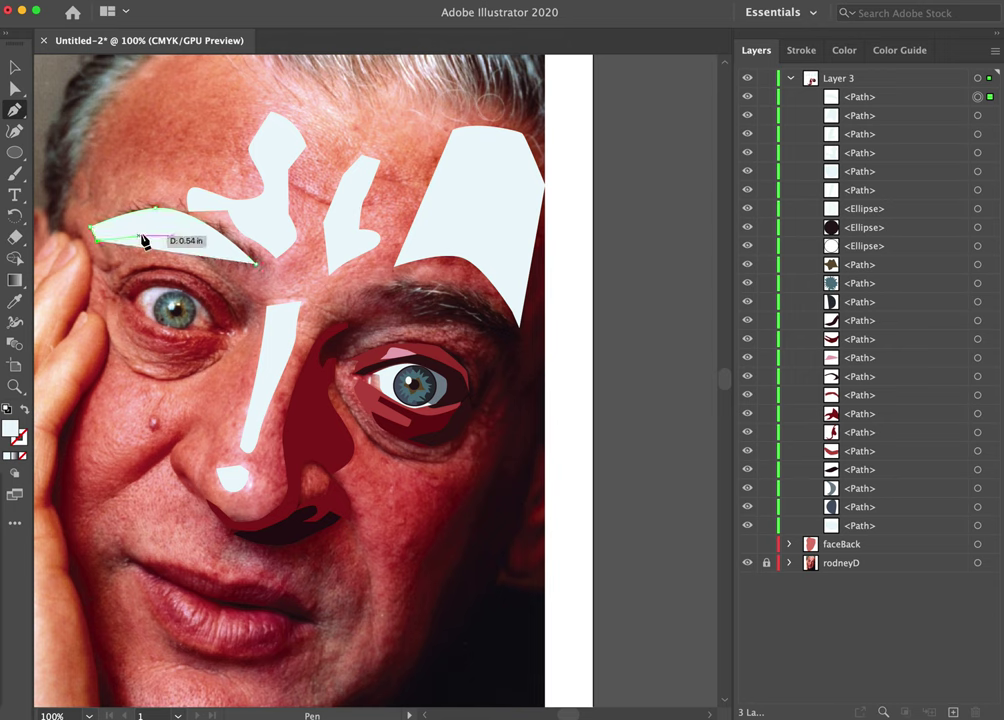
{"action": "left_click_drag", "start_coordinate": [162, 232], "coordinate": [187, 237]}
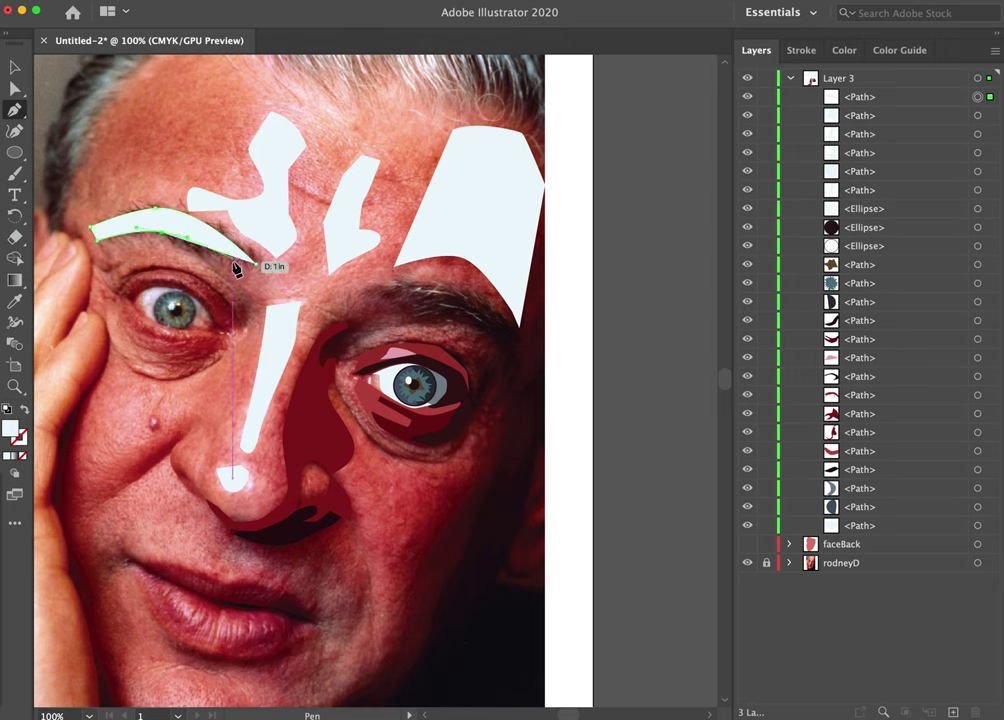
{"action": "left_click", "coordinate": [206, 258]}
{"action": "left_click_drag", "start_coordinate": [271, 276], "coordinate": [260, 269]}
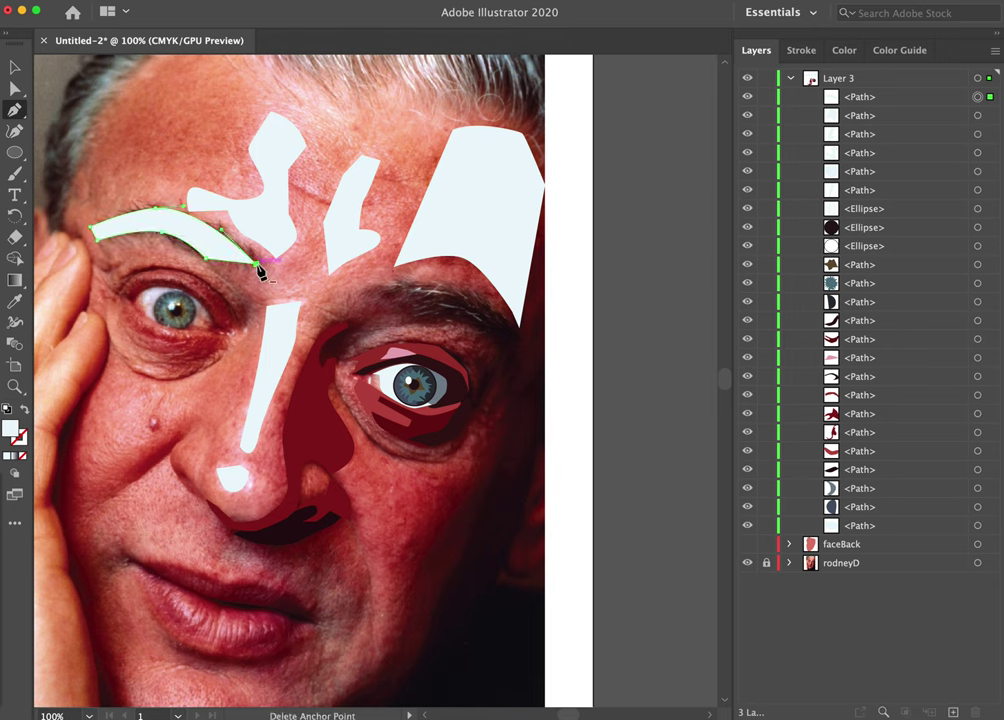
Fill the left eyebrow shape with a dark brown sampled from the reference photo.
{"action": "left_click", "coordinate": [23, 410]}
{"action": "key", "text": "i"}
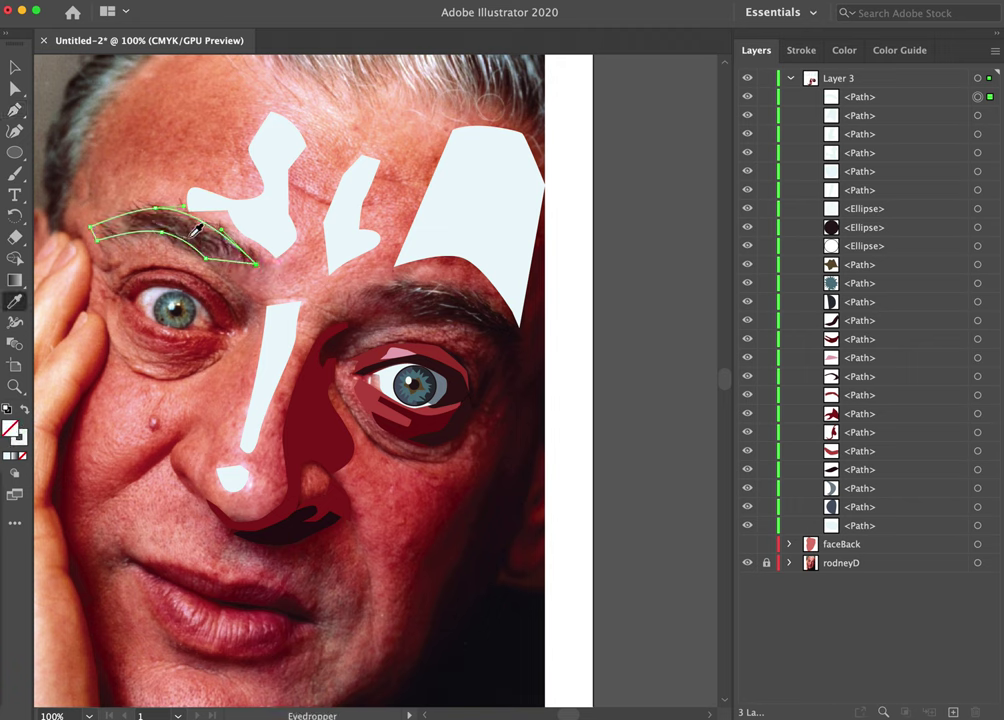
{"action": "left_click", "coordinate": [137, 253]}
{"action": "left_click", "coordinate": [16, 66]}
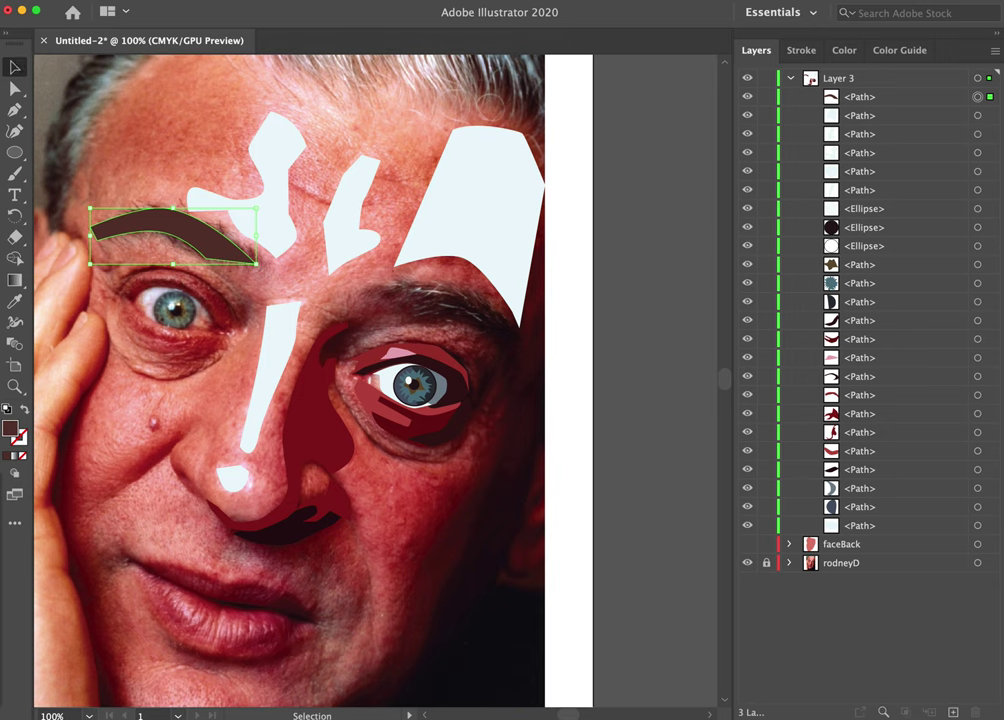
Trace the right eyebrow as a closed, curved Pen shape extending down past its outer end.
{"action": "key", "text": "p"}
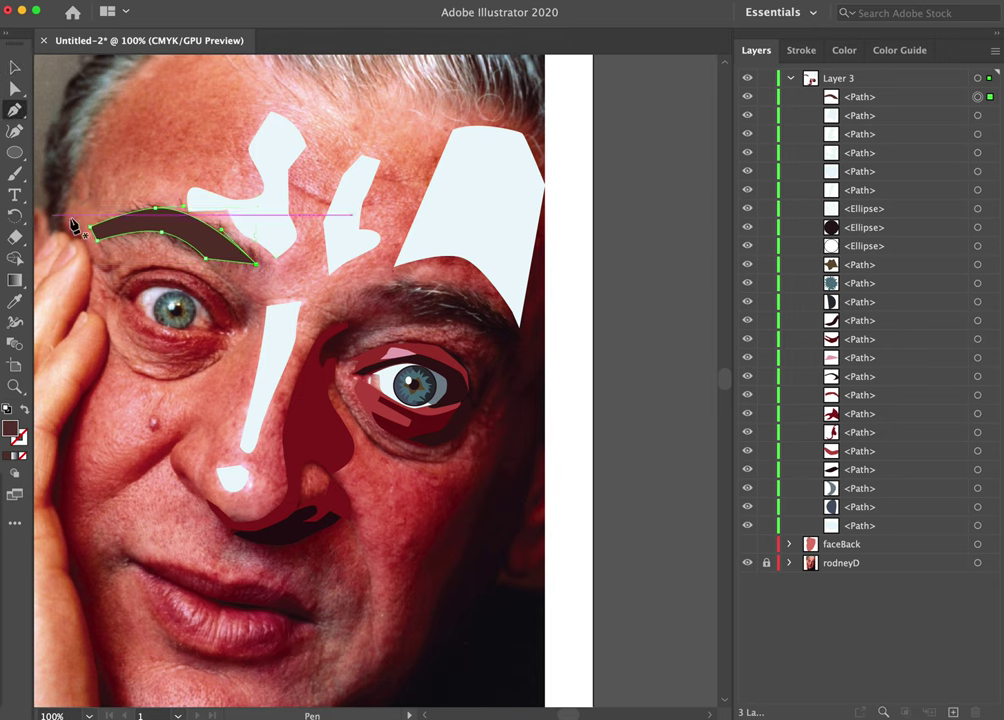
{"action": "left_click", "coordinate": [362, 294]}
{"action": "left_click", "coordinate": [414, 322]}
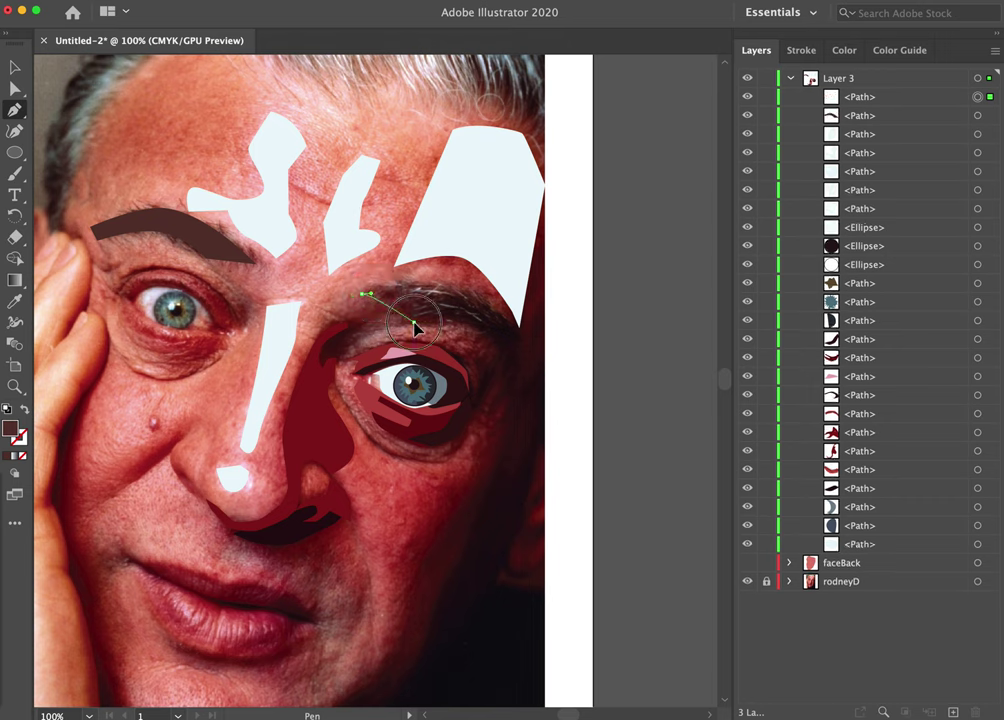
{"action": "mouse_move", "coordinate": [472, 322]}
{"action": "left_mouse_down"}
{"action": "mouse_move", "coordinate": [527, 346]}
{"action": "mouse_move", "coordinate": [472, 300]}
{"action": "left_mouse_up"}
{"action": "left_click", "coordinate": [504, 368]}
{"action": "left_click", "coordinate": [416, 288]}
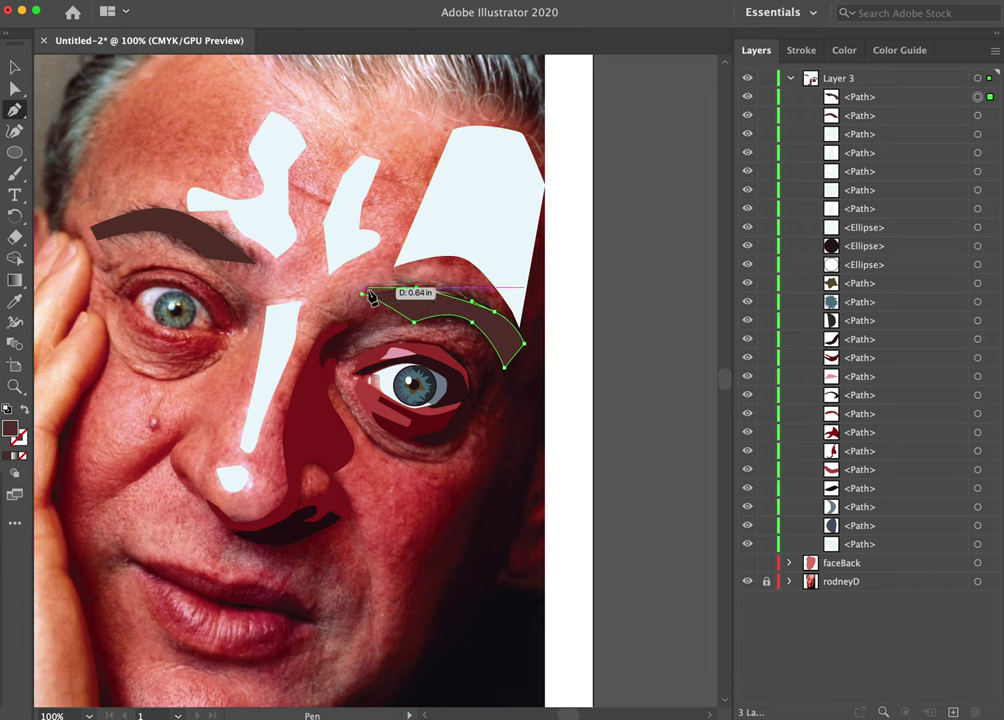
{"action": "left_click", "coordinate": [366, 295]}
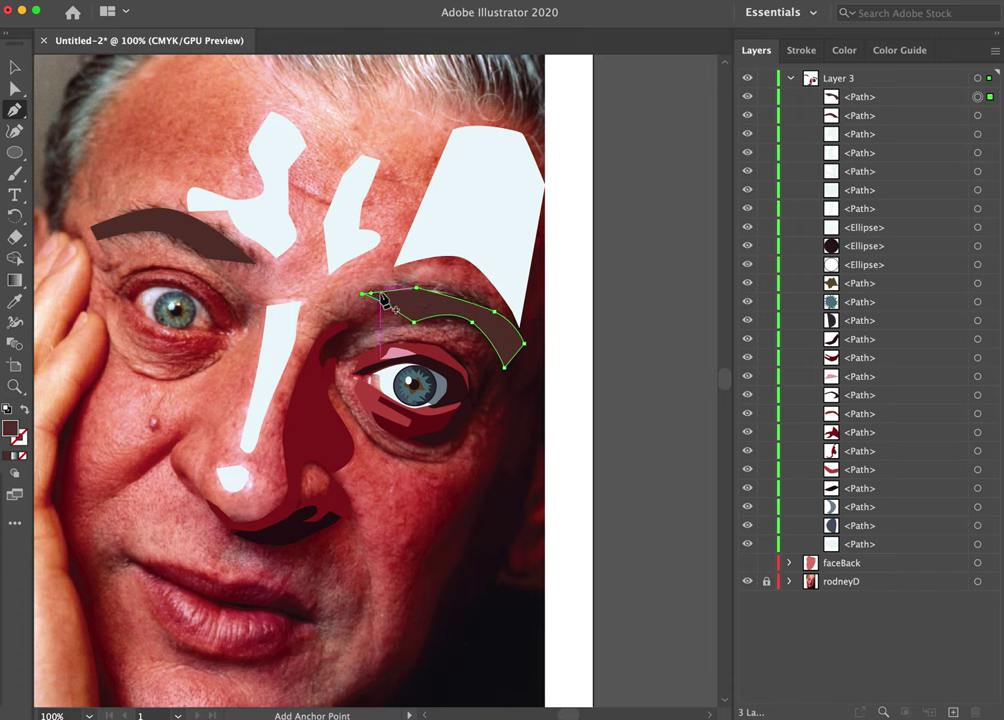
Fill the right eyebrow shape with a near-black tone sampled from the eyebrow in the reference photo.
{"action": "left_click", "coordinate": [25, 411]}
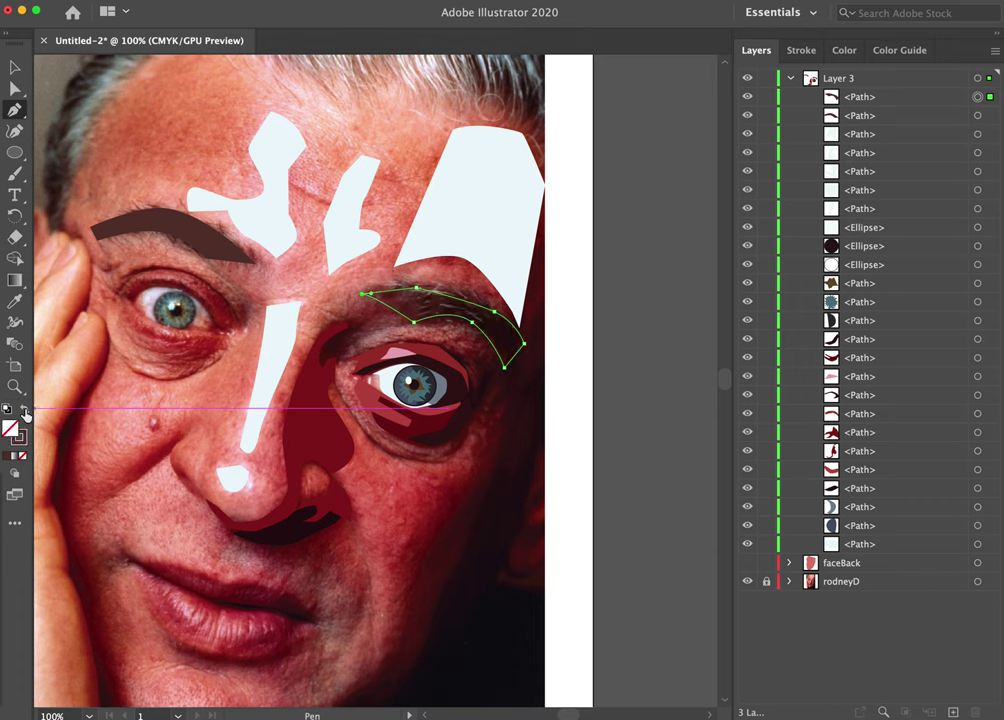
{"action": "key", "text": "i"}
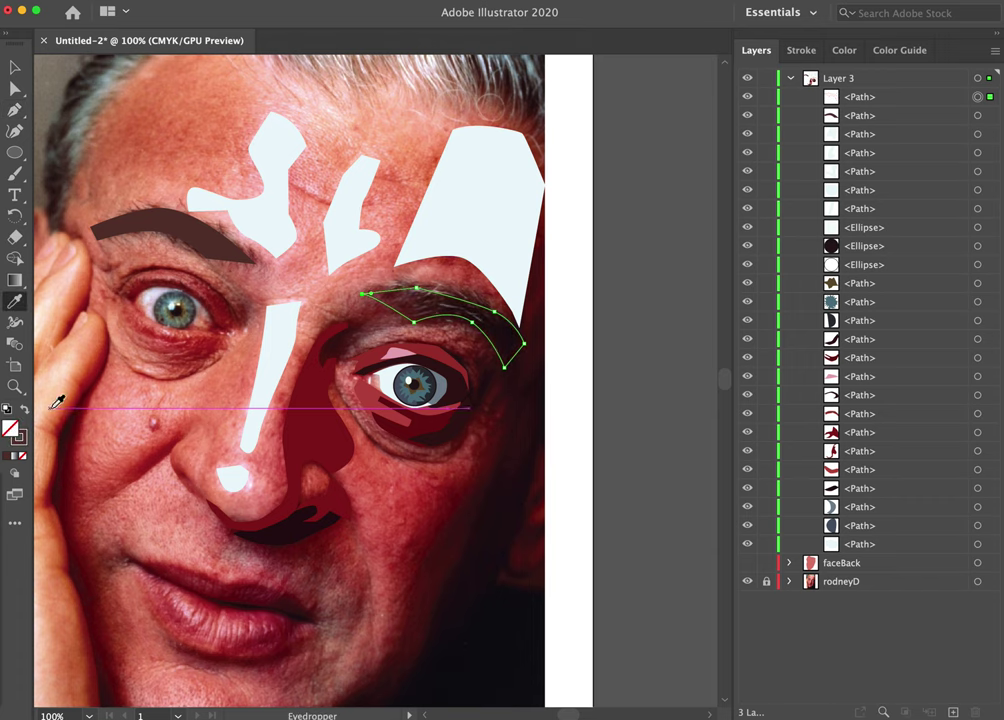
{"action": "left_click", "coordinate": [487, 317]}
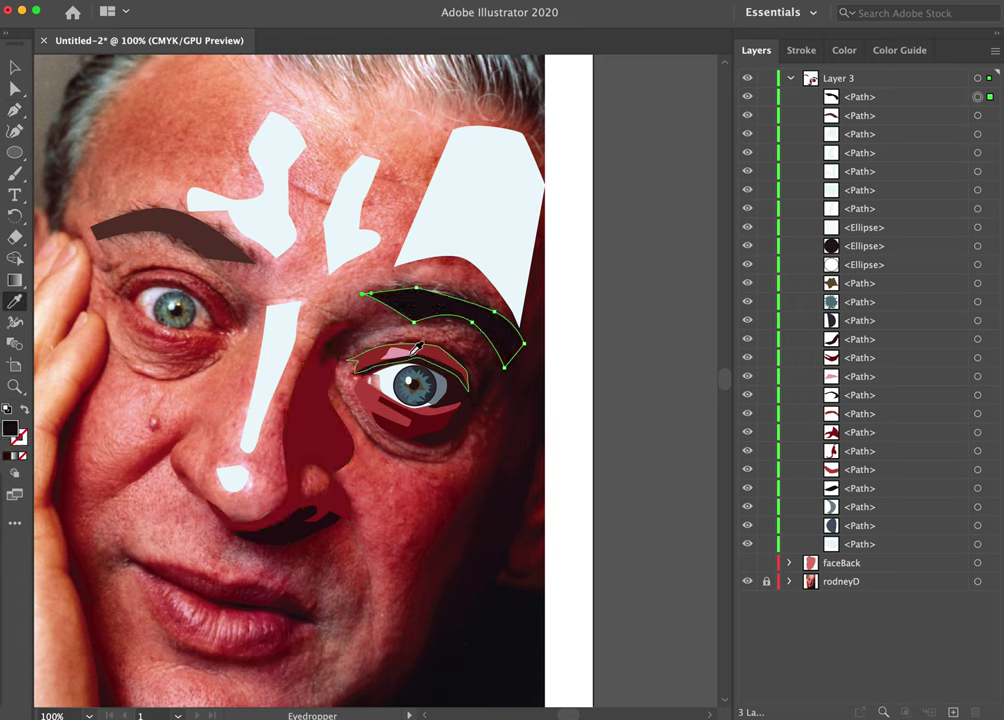
{"action": "left_click", "coordinate": [14, 67]}
Recolor the large shape on the shaded side of the forehead with a sampled dark red, and deselect it.
{"action": "left_click", "coordinate": [471, 219]}
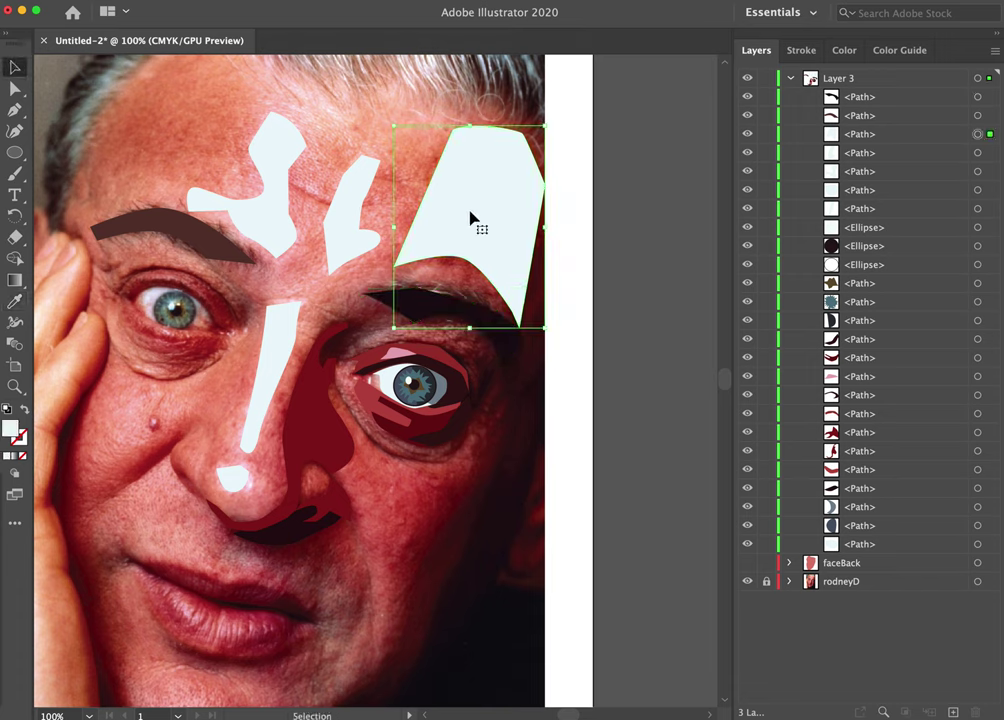
{"action": "left_click", "coordinate": [26, 410]}
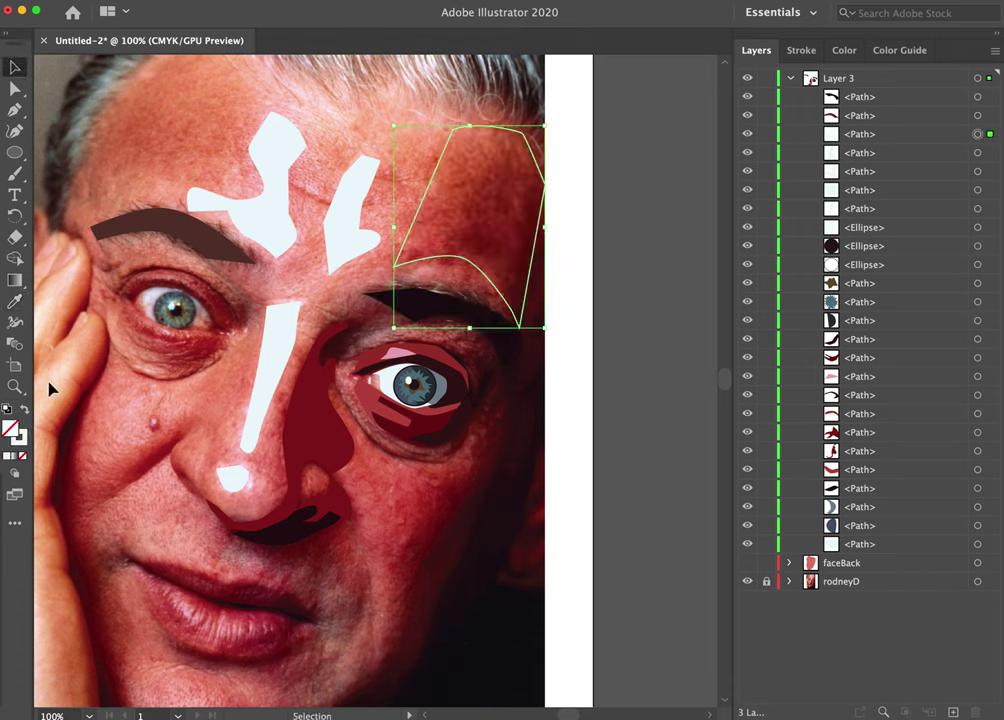
{"action": "key", "text": "i"}
{"action": "left_click", "coordinate": [322, 425]}
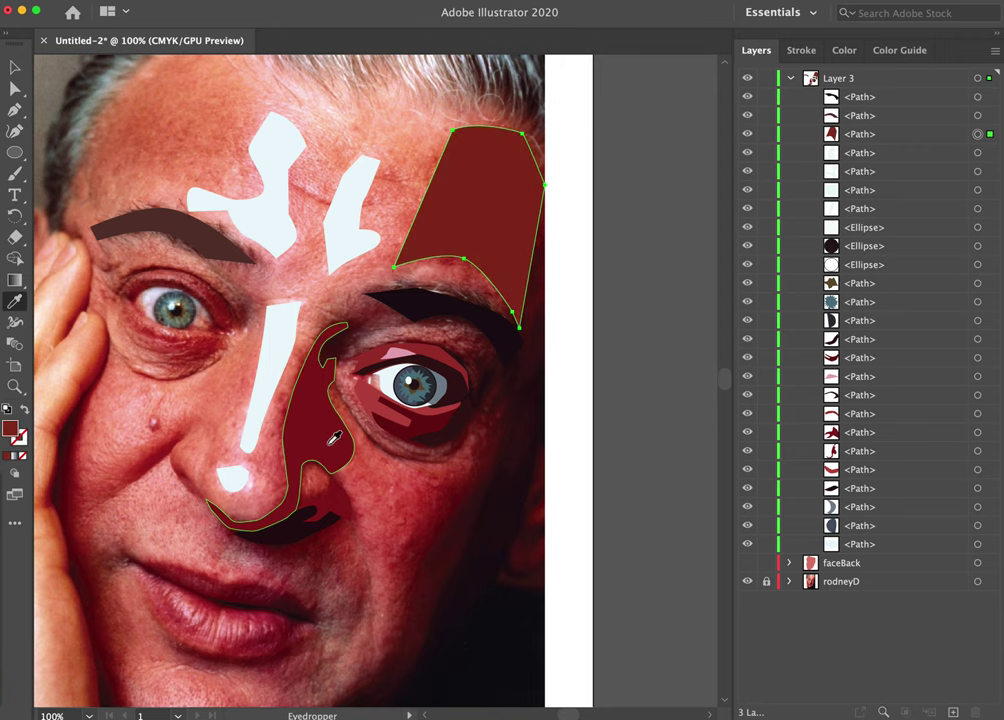
{"action": "left_click", "coordinate": [13, 67]}
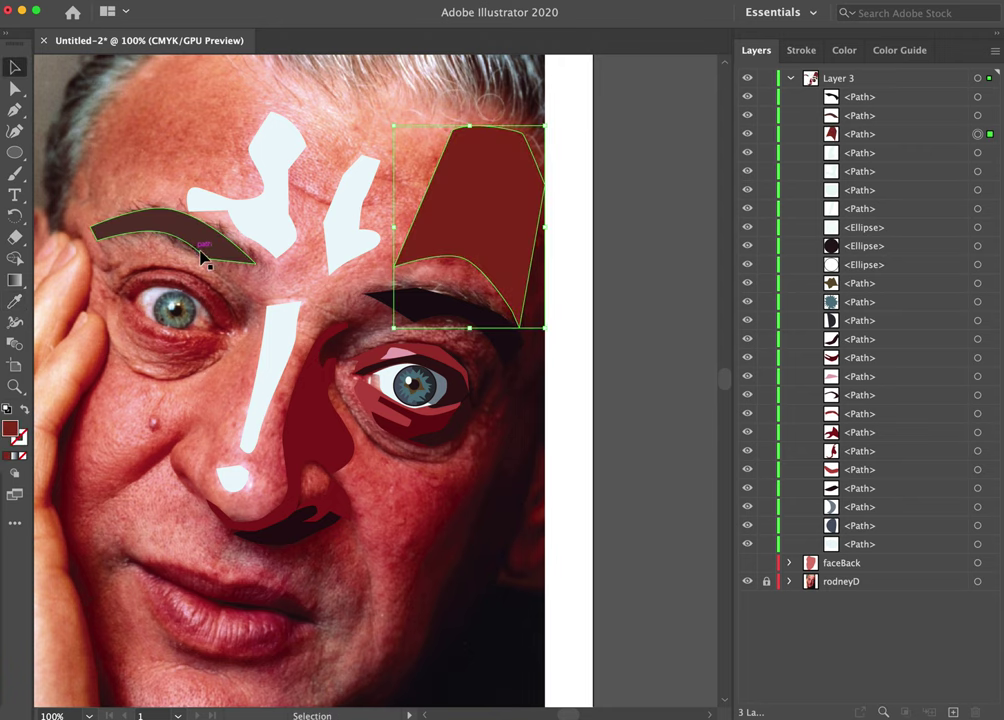
{"action": "left_click", "coordinate": [222, 155]}
Trace the slanted cheek crease running down and outward beside the nose as a closed Pen shape.
{"action": "left_click_drag", "start_coordinate": [150, 150], "coordinate": [322, 216]}
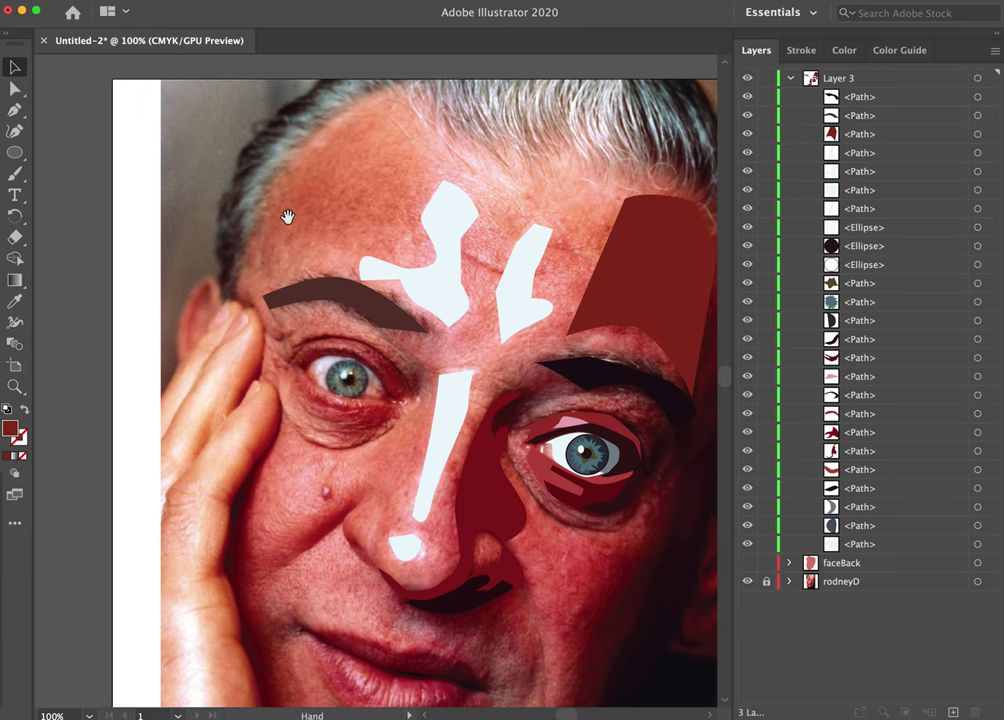
{"action": "scroll", "coordinate": [287, 216], "scroll_direction": "down", "scroll_amount": 5}
{"action": "scroll", "coordinate": [287, 216], "scroll_direction": "right", "scroll_amount": 5}
{"action": "scroll", "coordinate": [448, 460], "scroll_direction": "left", "scroll_amount": 3}
{"action": "scroll", "coordinate": [448, 460], "scroll_direction": "down", "scroll_amount": 1}
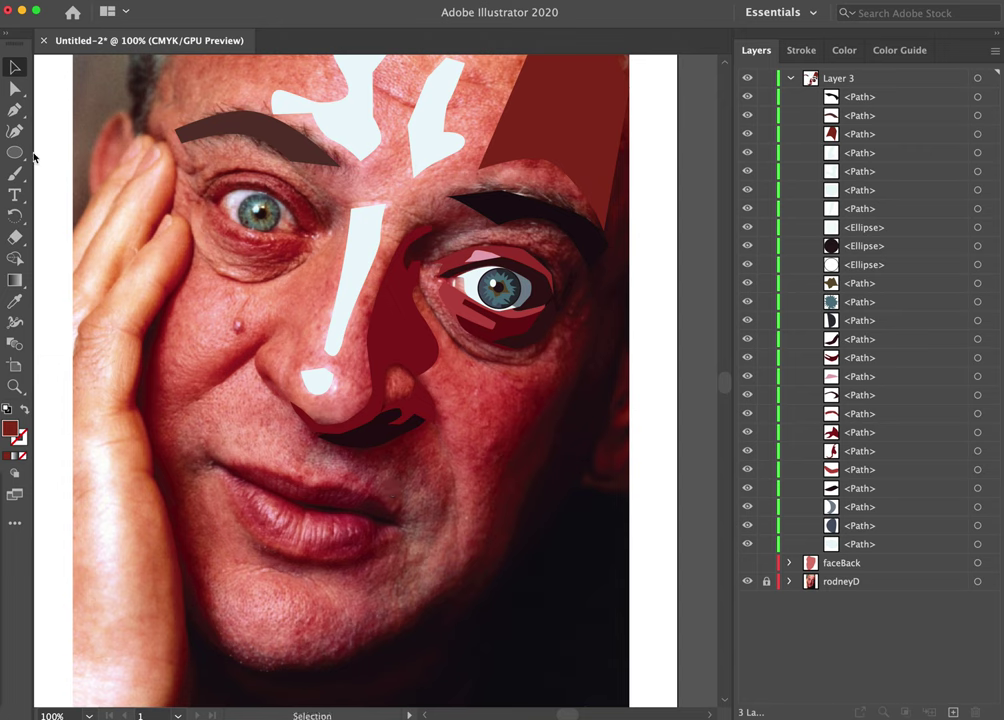
{"action": "key", "text": "p"}
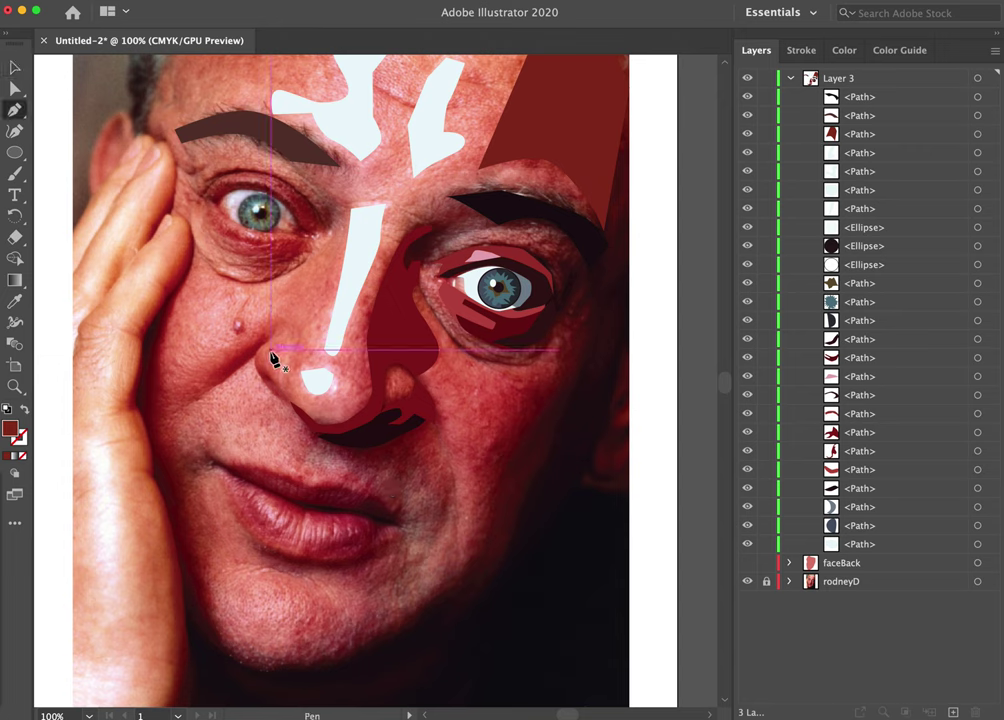
{"action": "left_click", "coordinate": [262, 340]}
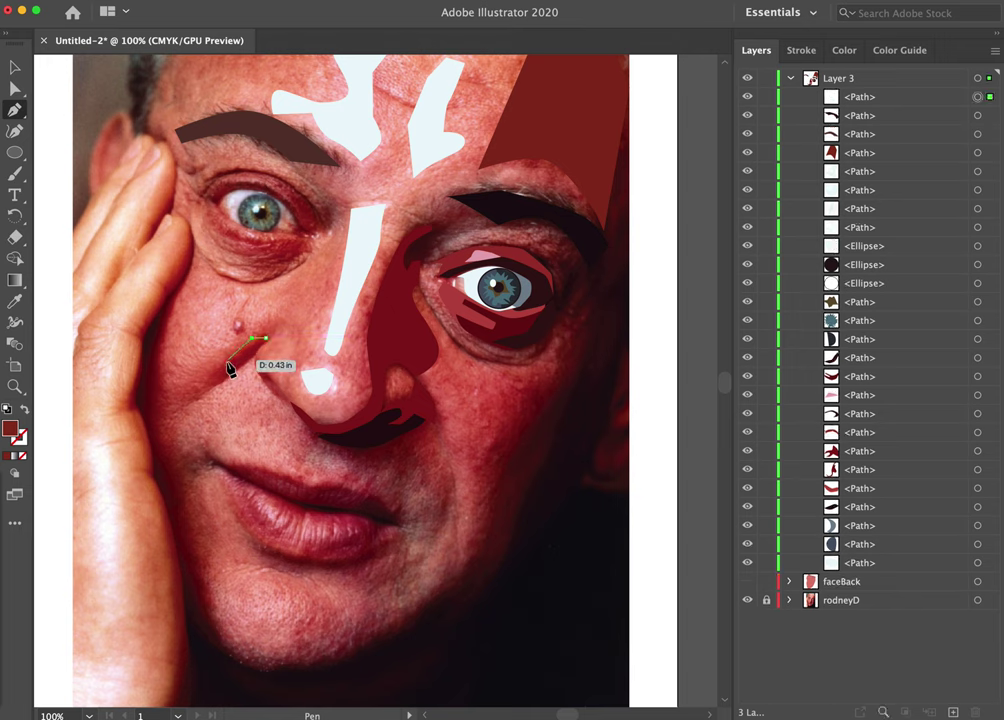
{"action": "left_click_drag", "start_coordinate": [218, 365], "coordinate": [200, 408]}
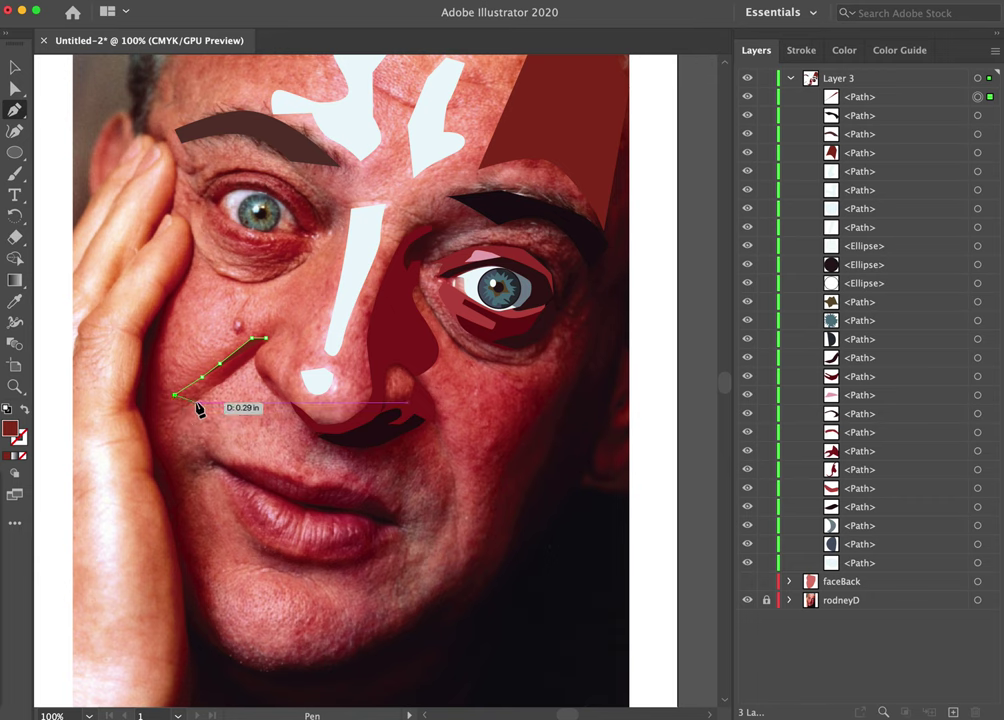
{"action": "left_click", "coordinate": [196, 402]}
{"action": "left_click", "coordinate": [248, 362]}
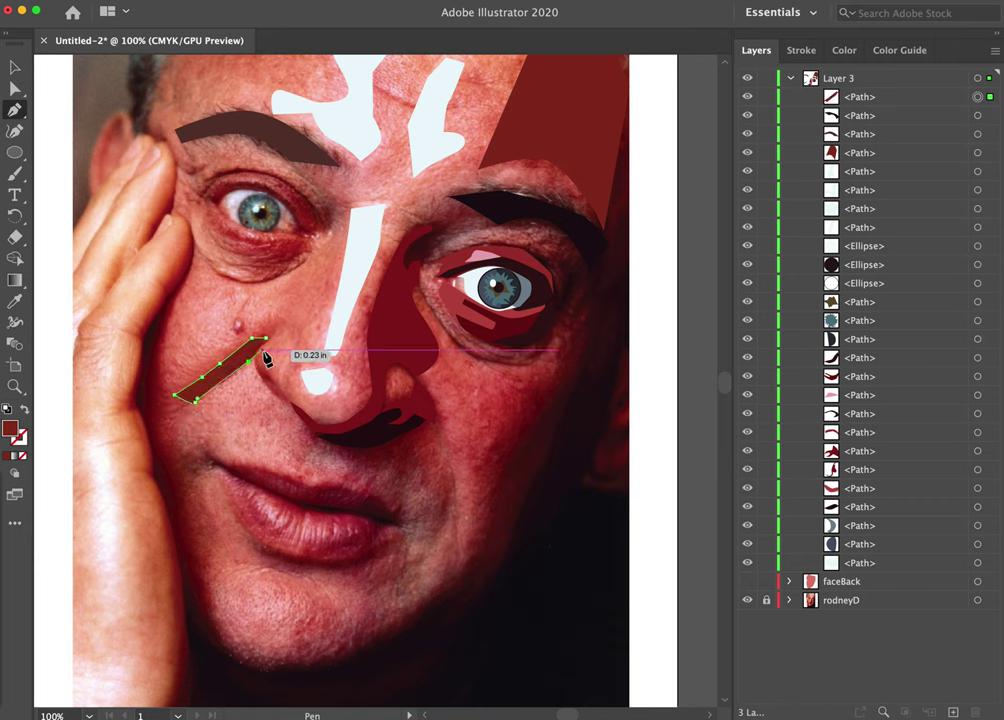
{"action": "left_click_drag", "start_coordinate": [262, 357], "coordinate": [277, 342]}
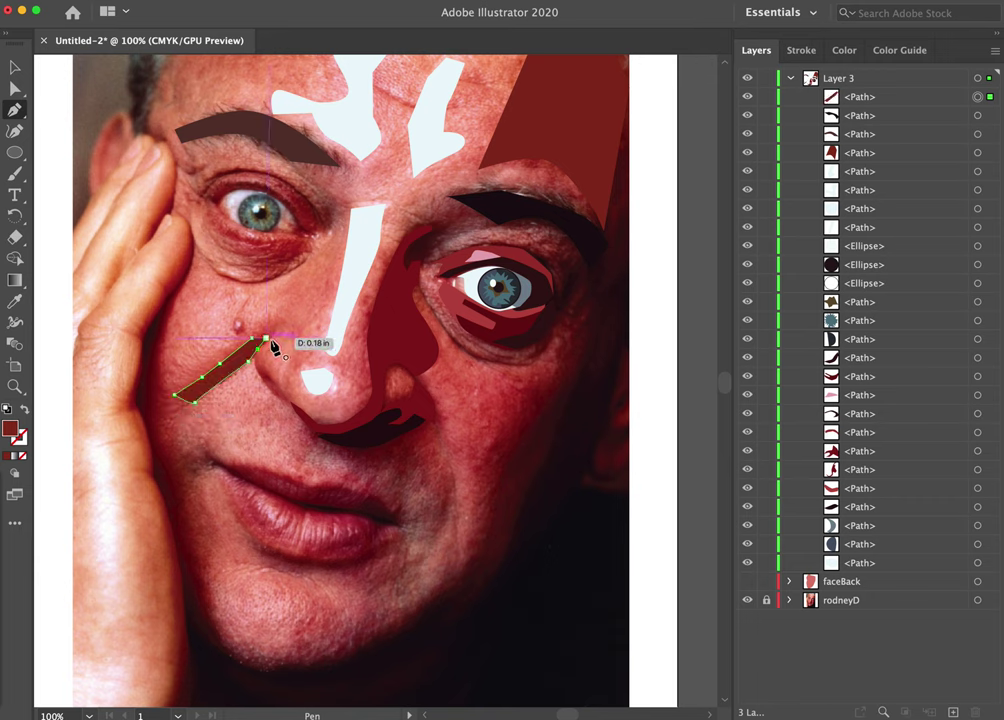
{"action": "left_click", "coordinate": [268, 339]}
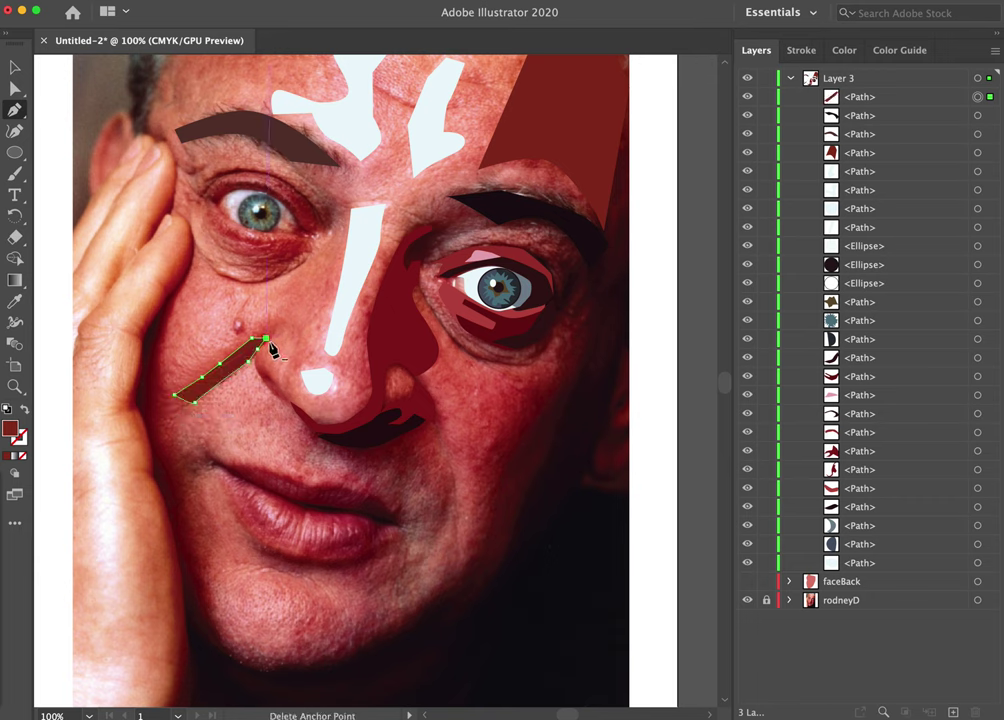
Fill the cheek crease shape with a deep red sampled from the reference photo.
{"action": "left_click", "coordinate": [26, 411]}
{"action": "key", "text": "i"}
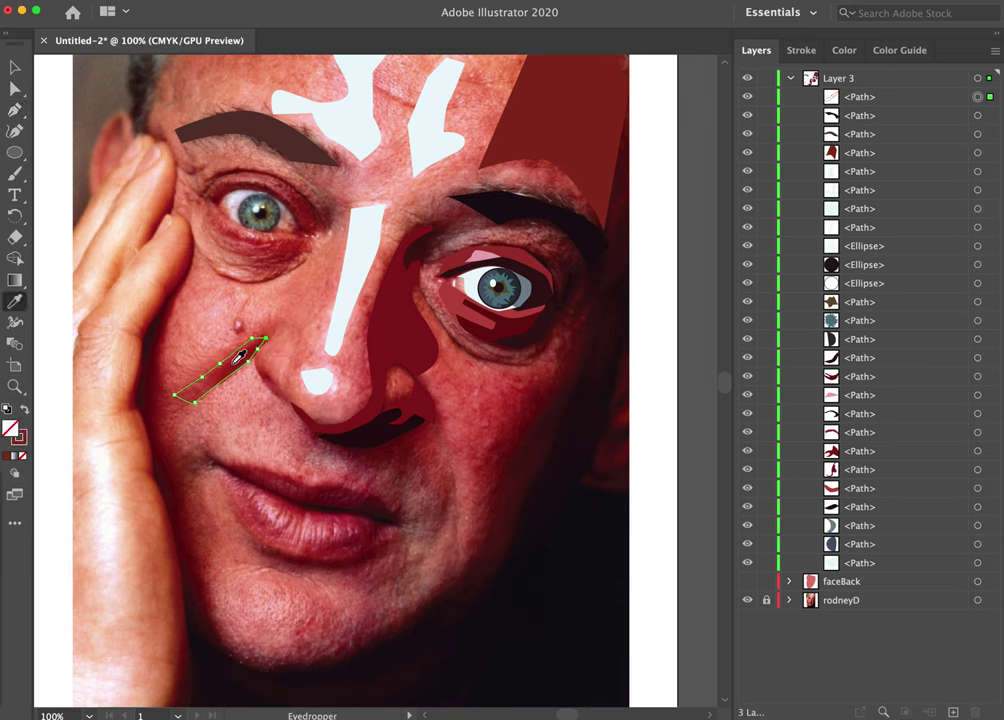
{"action": "left_click", "coordinate": [219, 383]}
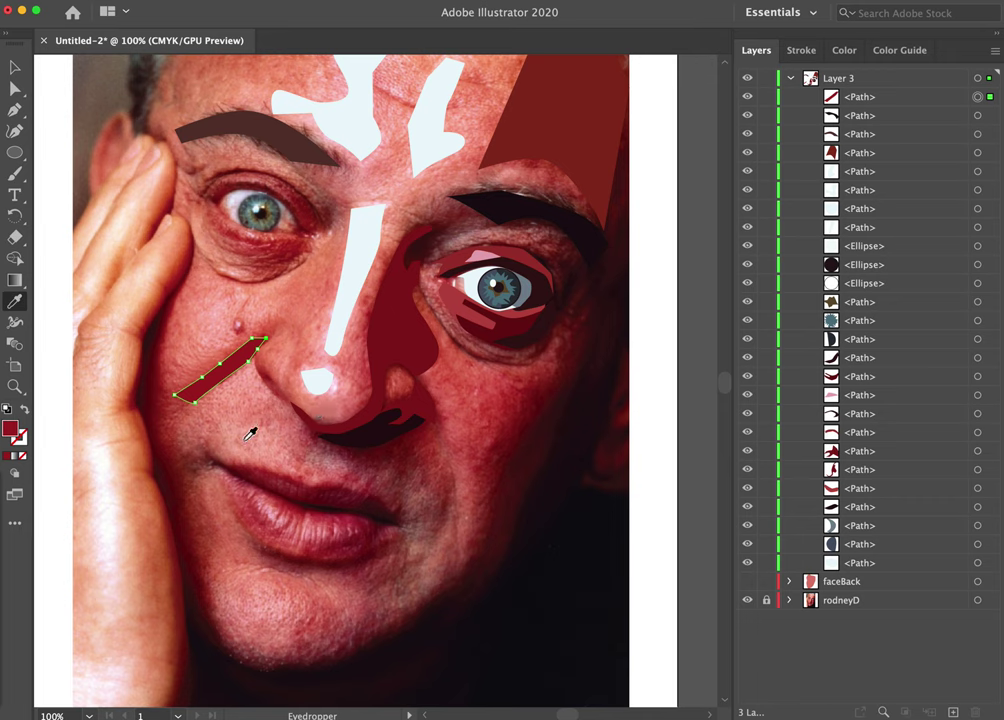
Trace the curved crease beneath the right eye as a closed, thin Pen shape and fill it with a dark red sampled from the photo.
{"action": "key", "text": "p"}
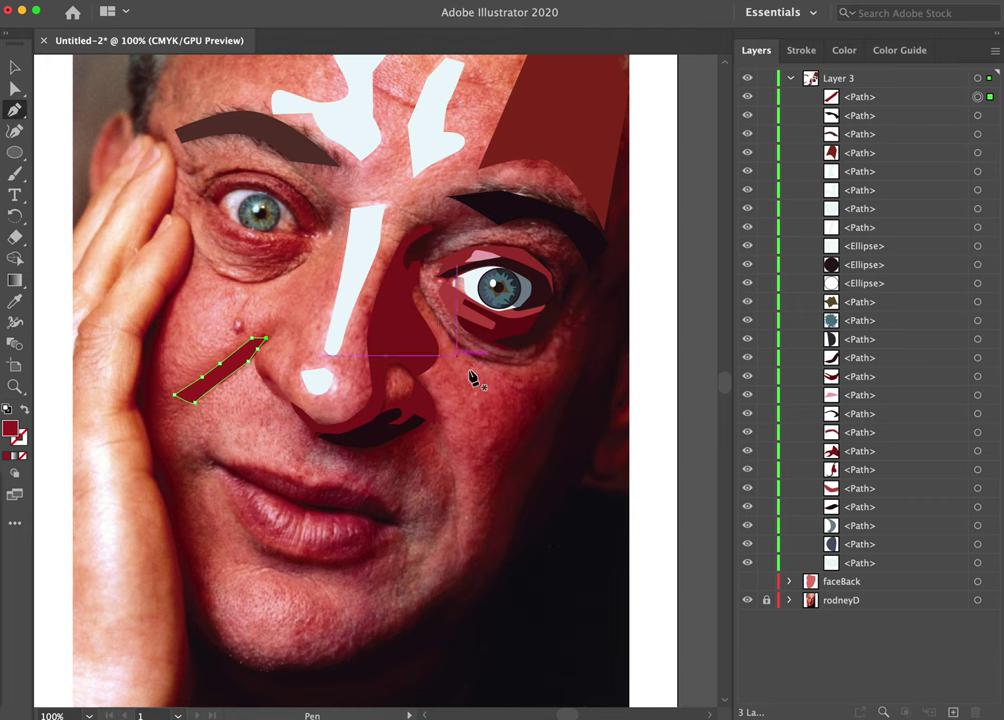
{"action": "left_click", "coordinate": [543, 350]}
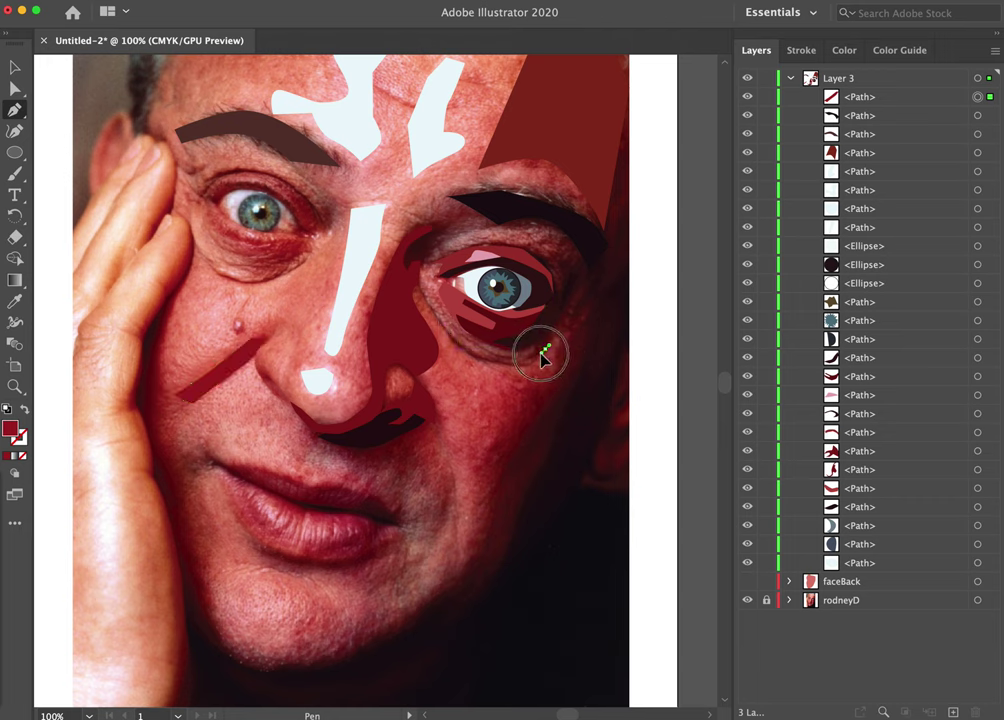
{"action": "left_click", "coordinate": [519, 365]}
{"action": "left_click", "coordinate": [496, 366]}
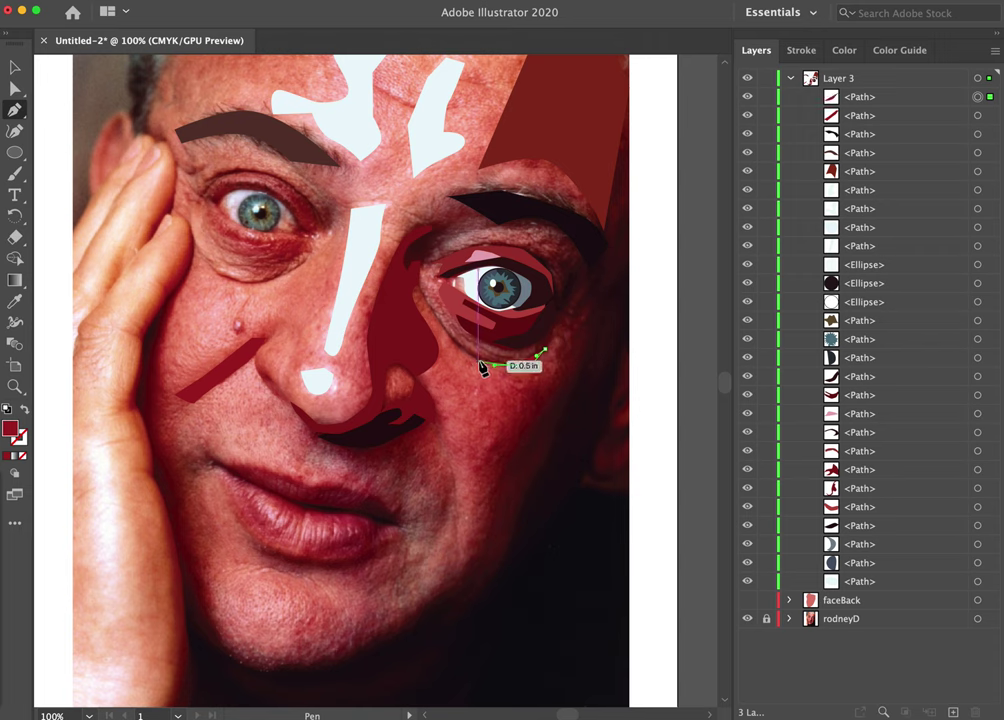
{"action": "left_click_drag", "start_coordinate": [469, 357], "coordinate": [461, 351]}
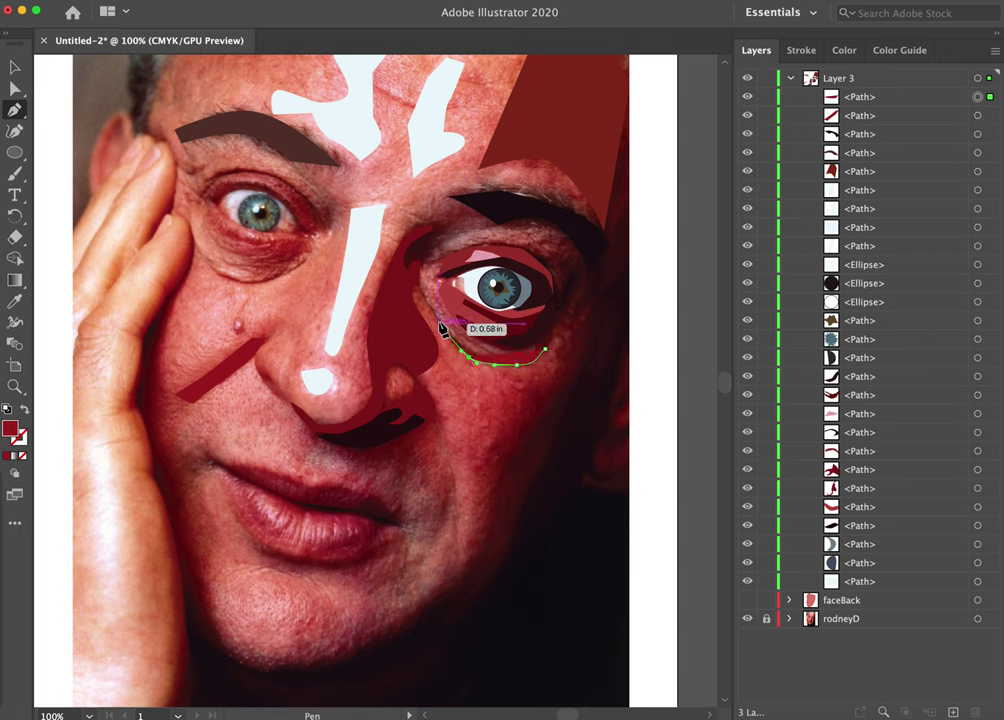
{"action": "left_click", "coordinate": [439, 322]}
{"action": "left_click", "coordinate": [423, 298]}
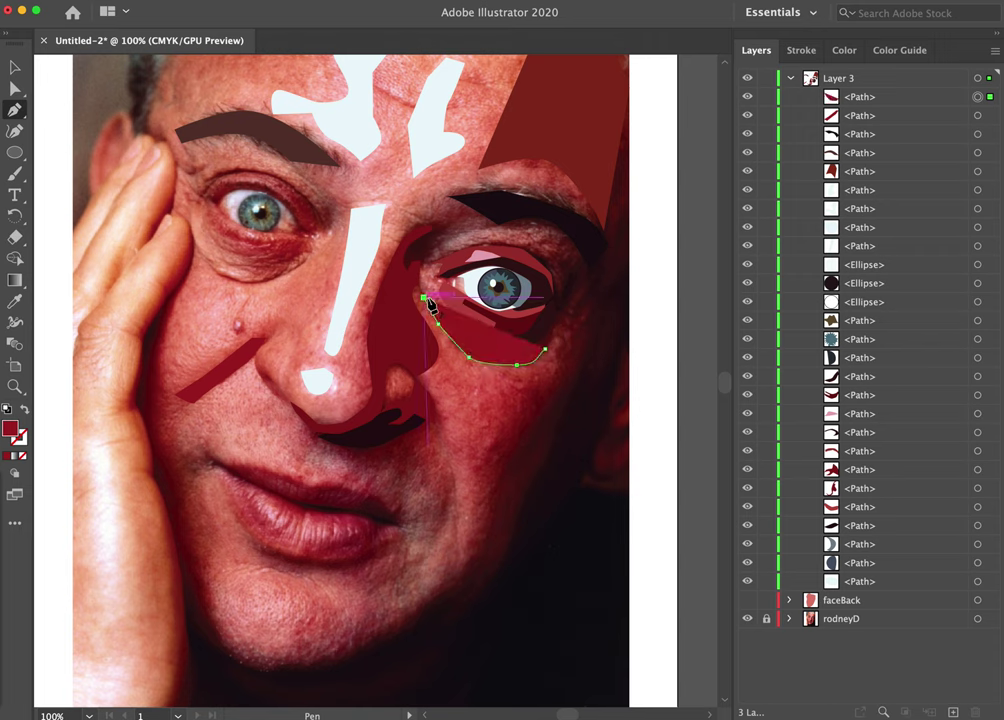
{"action": "left_click", "coordinate": [24, 409]}
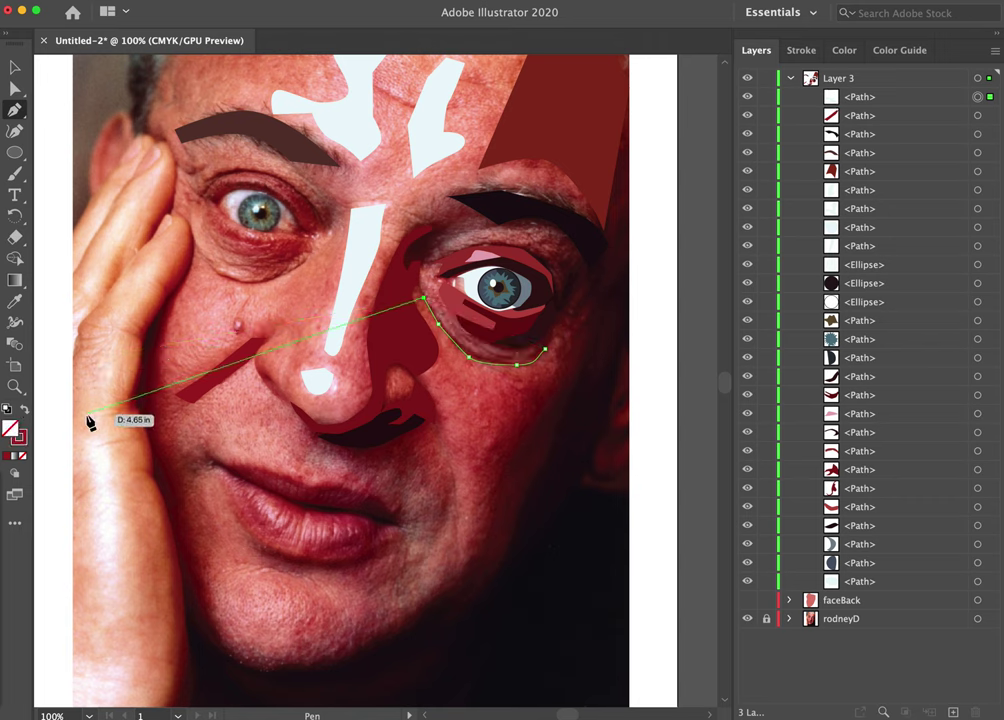
{"action": "left_click", "coordinate": [449, 330]}
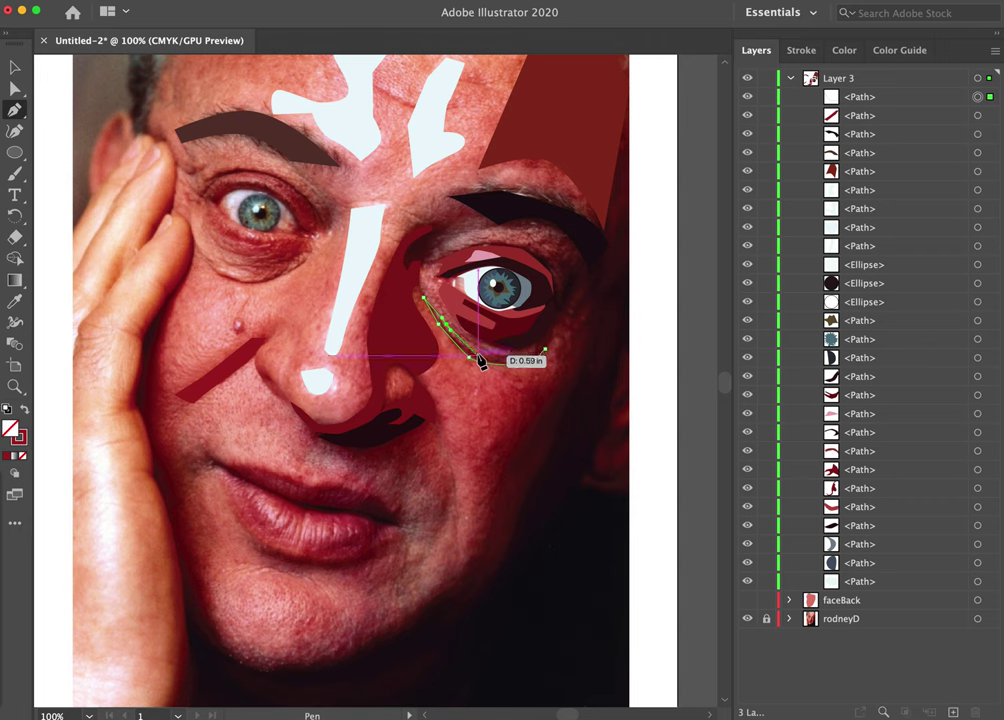
{"action": "left_click_drag", "start_coordinate": [478, 356], "coordinate": [545, 364]}
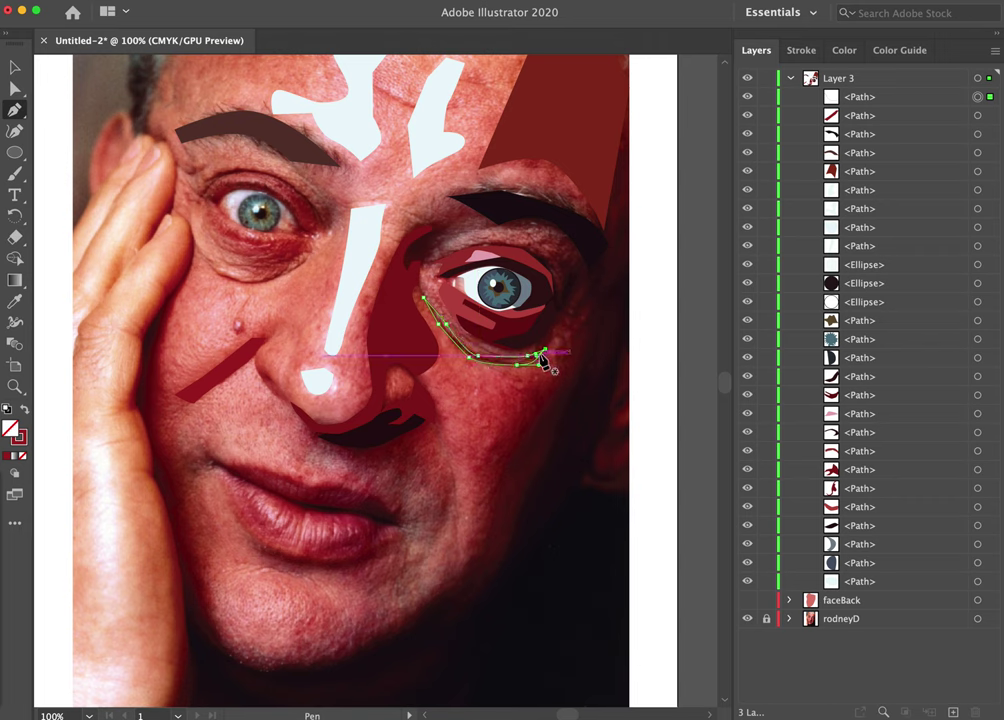
{"action": "key", "text": "i"}
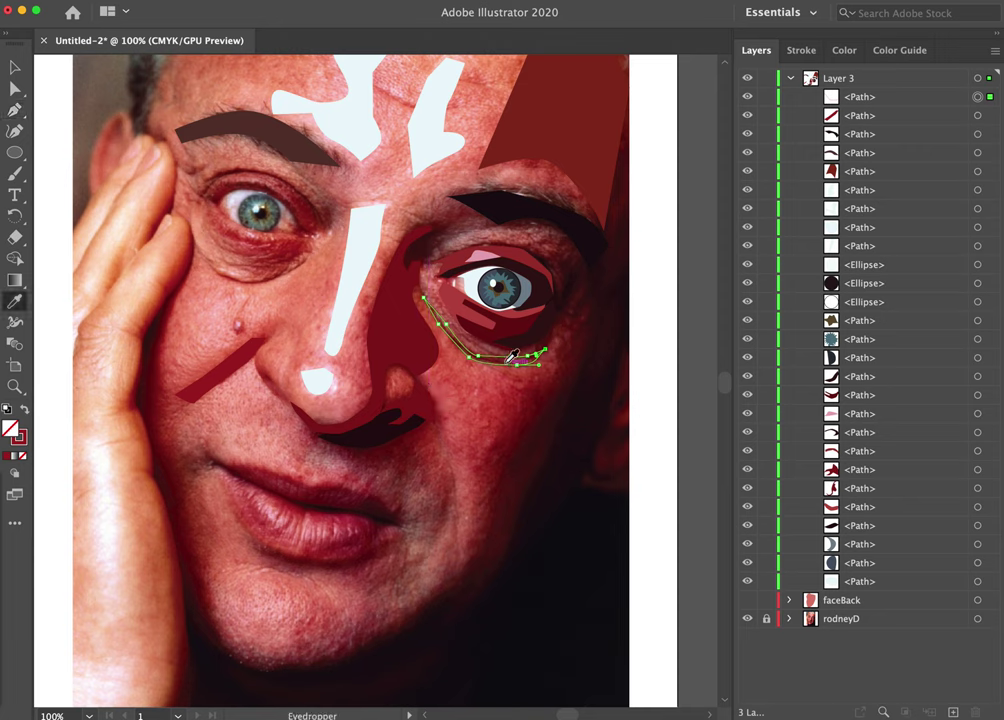
{"action": "left_click", "coordinate": [497, 413]}
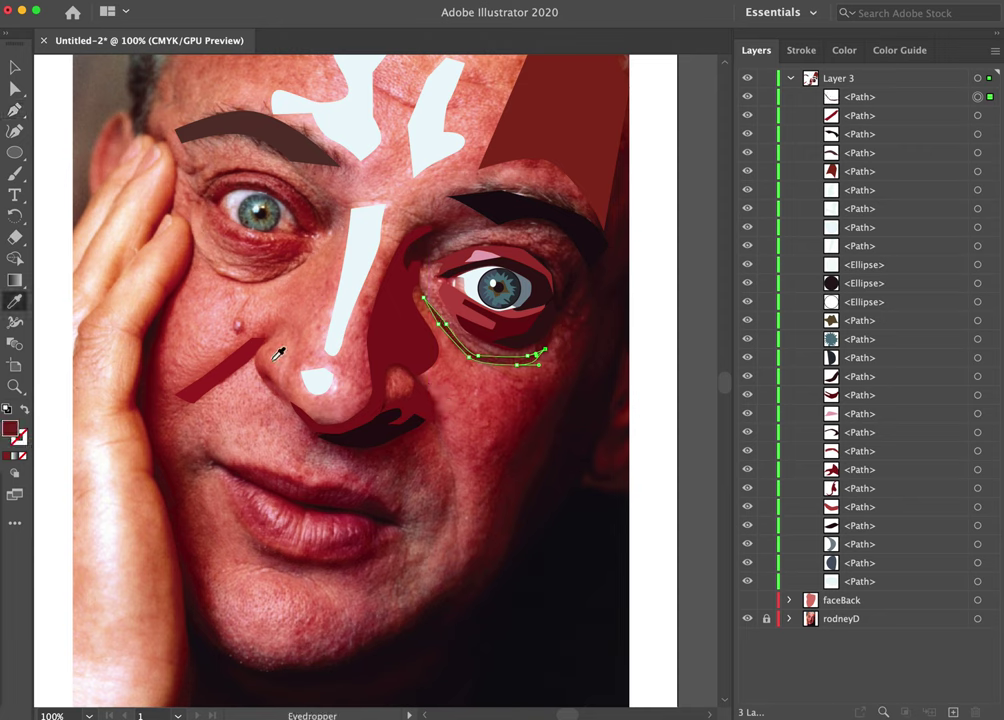
Trace the curved crease beneath the left eye as a closed, thin Pen shape.
{"action": "key", "text": "p"}
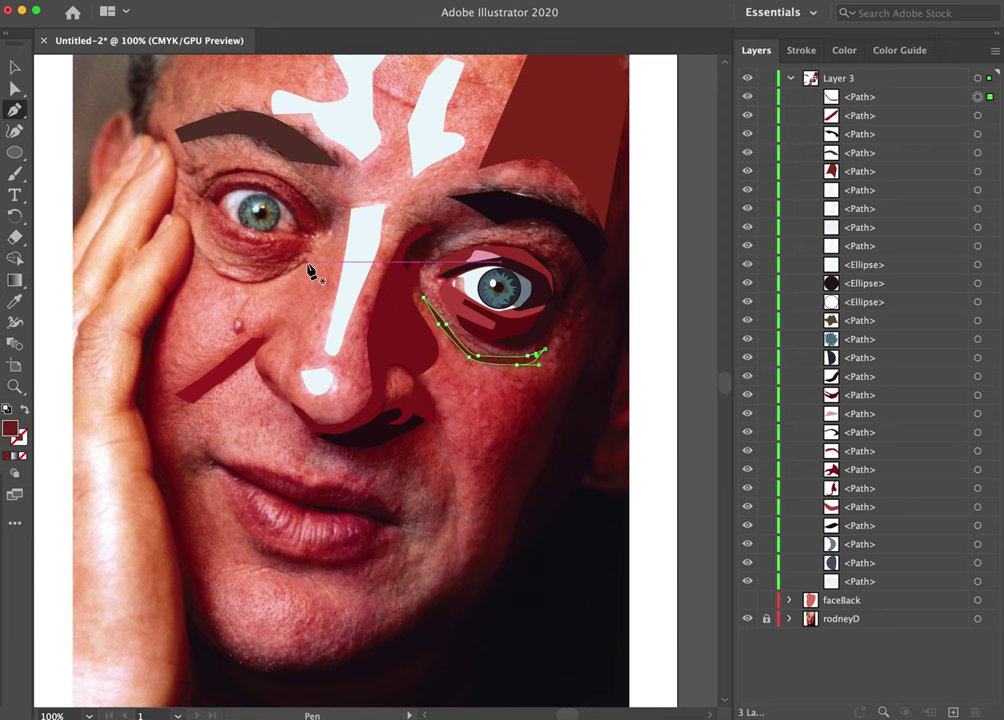
{"action": "left_click_drag", "start_coordinate": [290, 272], "coordinate": [320, 252]}
{"action": "left_click_drag", "start_coordinate": [254, 288], "coordinate": [308, 272]}
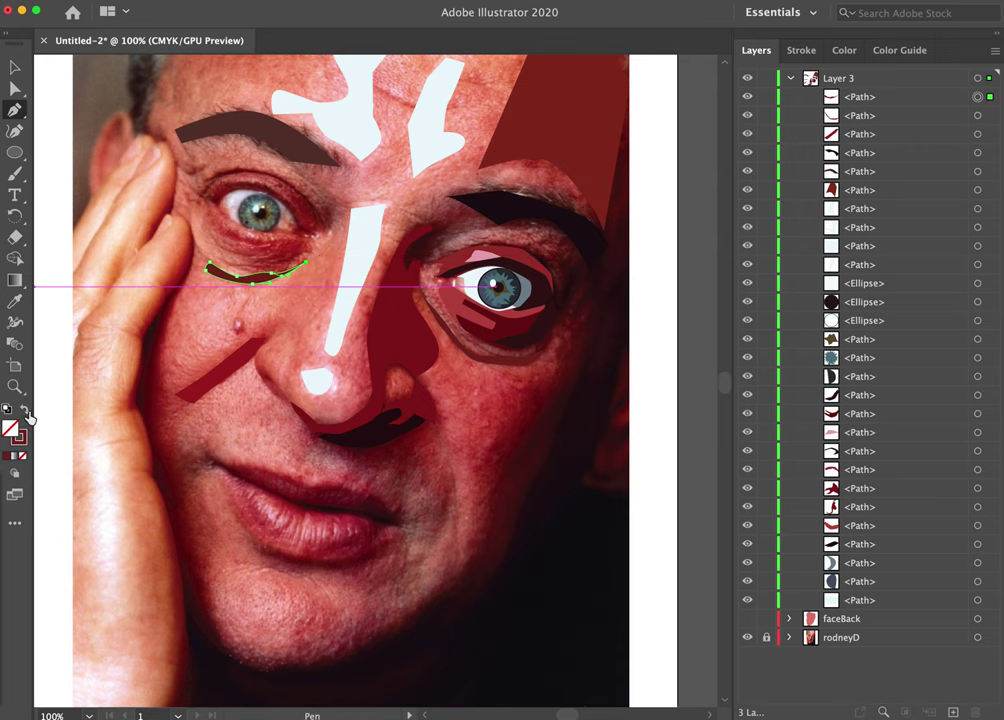
Reshape the upper edge of the crease shape beneath the left eye by adjusting its anchor point and curve handles.
{"action": "scroll", "coordinate": [260, 286], "scroll_direction": "up", "scroll_amount": 1}
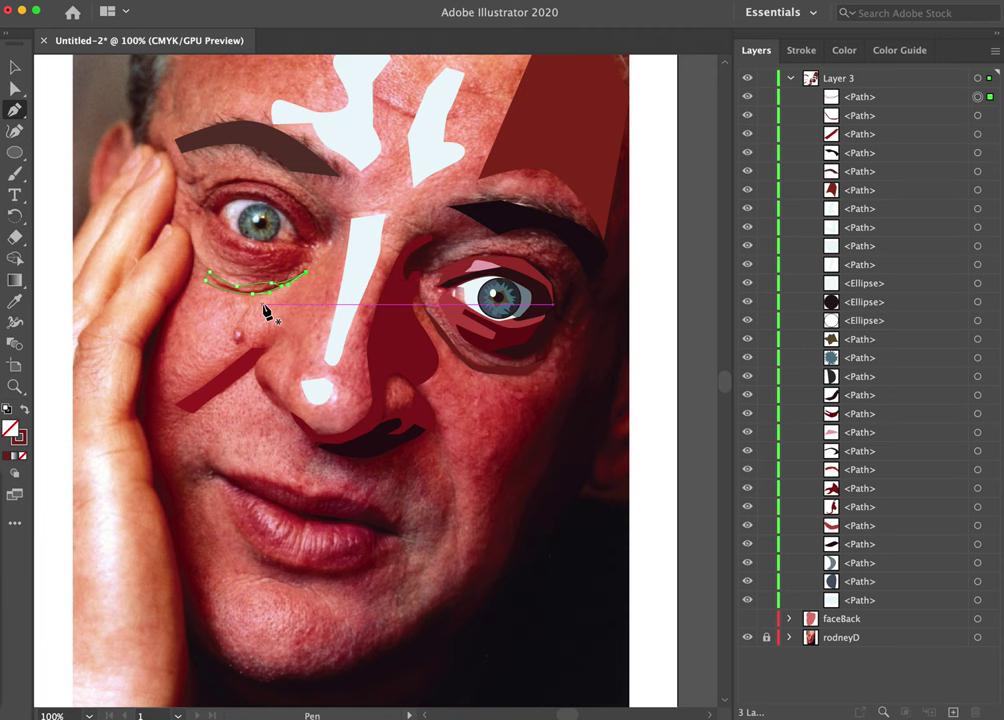
{"action": "key", "text": "z"}
{"action": "left_click_drag", "start_coordinate": [248, 298], "coordinate": [381, 259]}
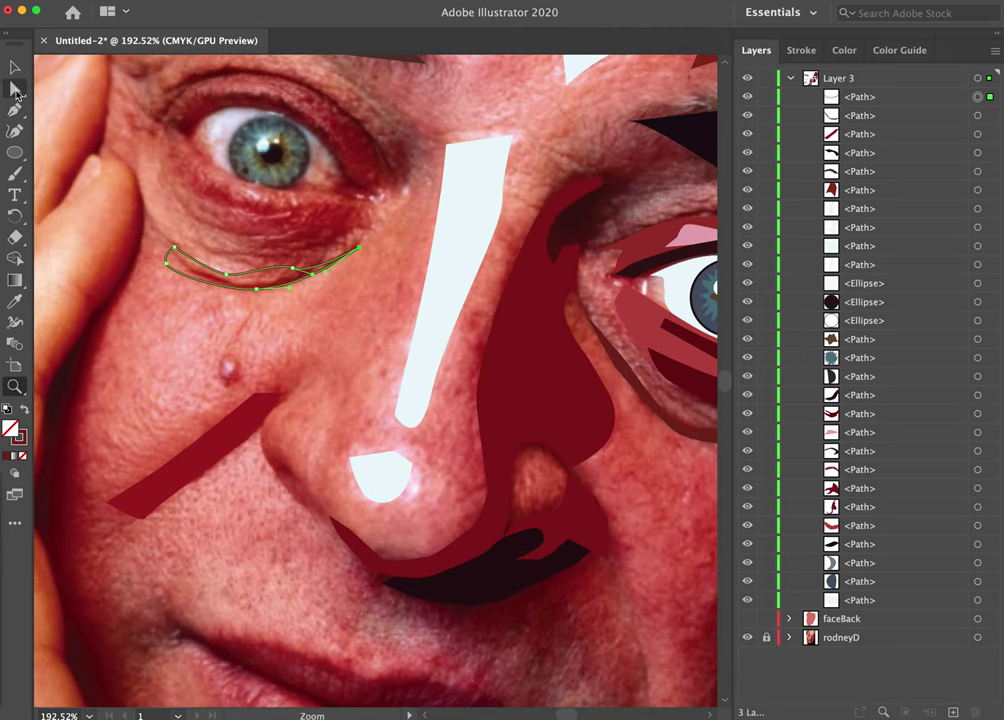
{"action": "left_click", "coordinate": [16, 88]}
{"action": "left_click", "coordinate": [294, 270]}
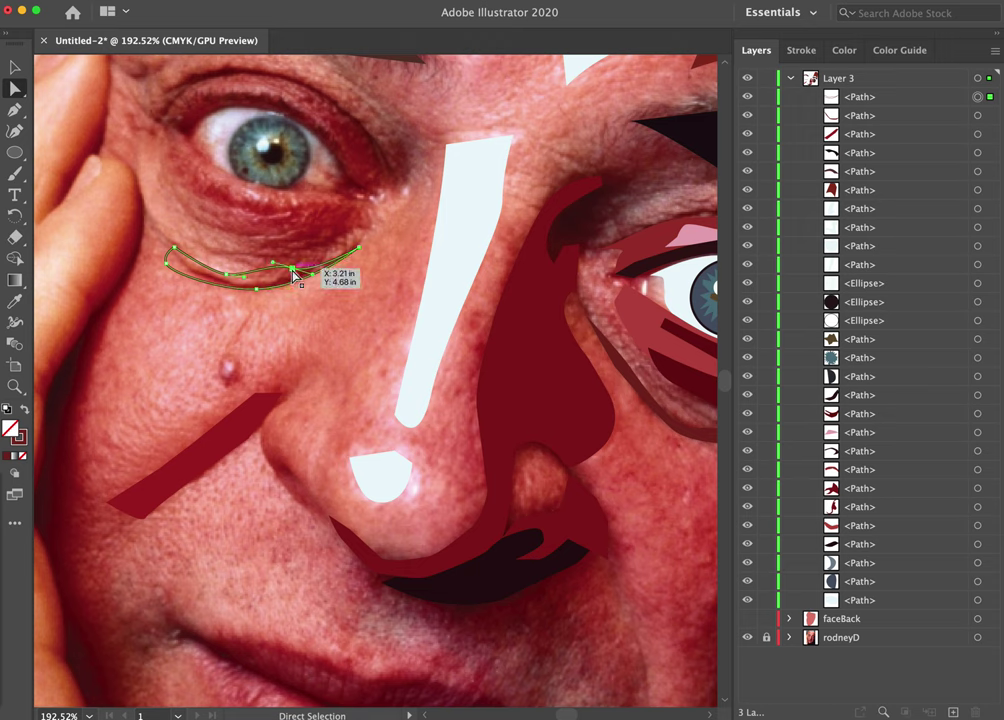
{"action": "left_click_drag", "start_coordinate": [276, 264], "coordinate": [273, 277]}
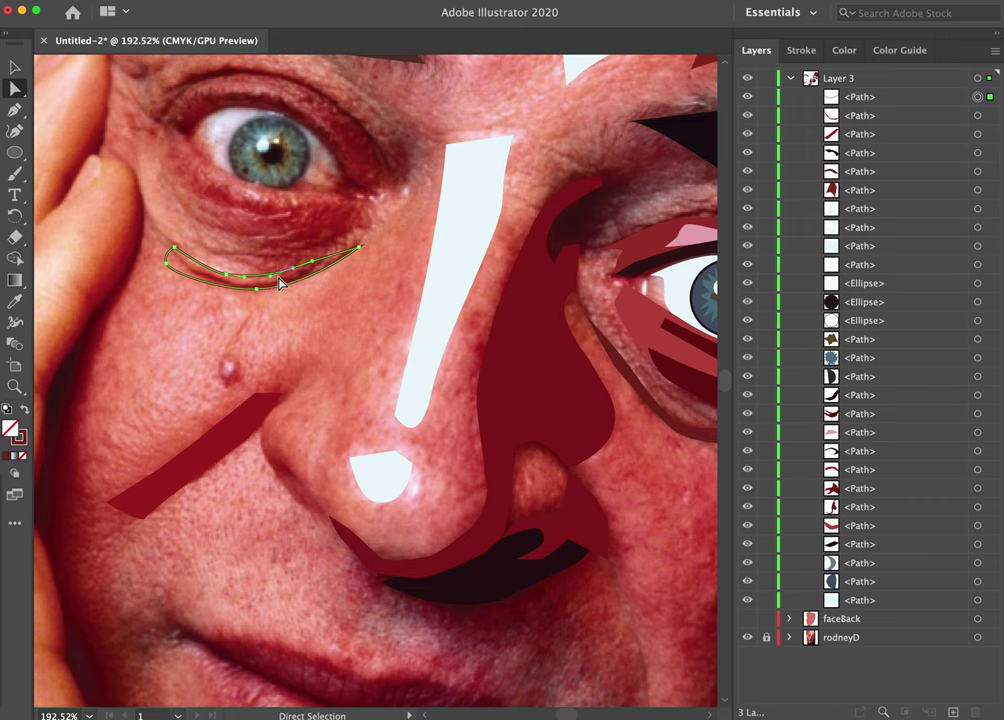
{"action": "left_click_drag", "start_coordinate": [262, 282], "coordinate": [258, 285]}
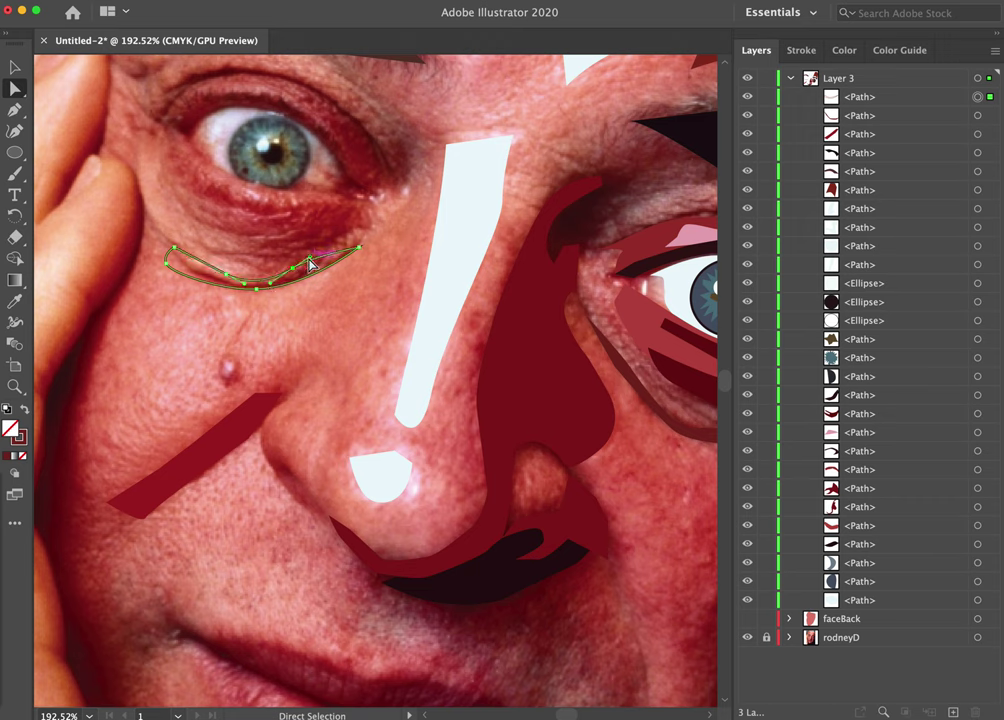
{"action": "left_click_drag", "start_coordinate": [309, 258], "coordinate": [310, 256]}
{"action": "left_click_drag", "start_coordinate": [17, 119], "coordinate": [95, 128]}
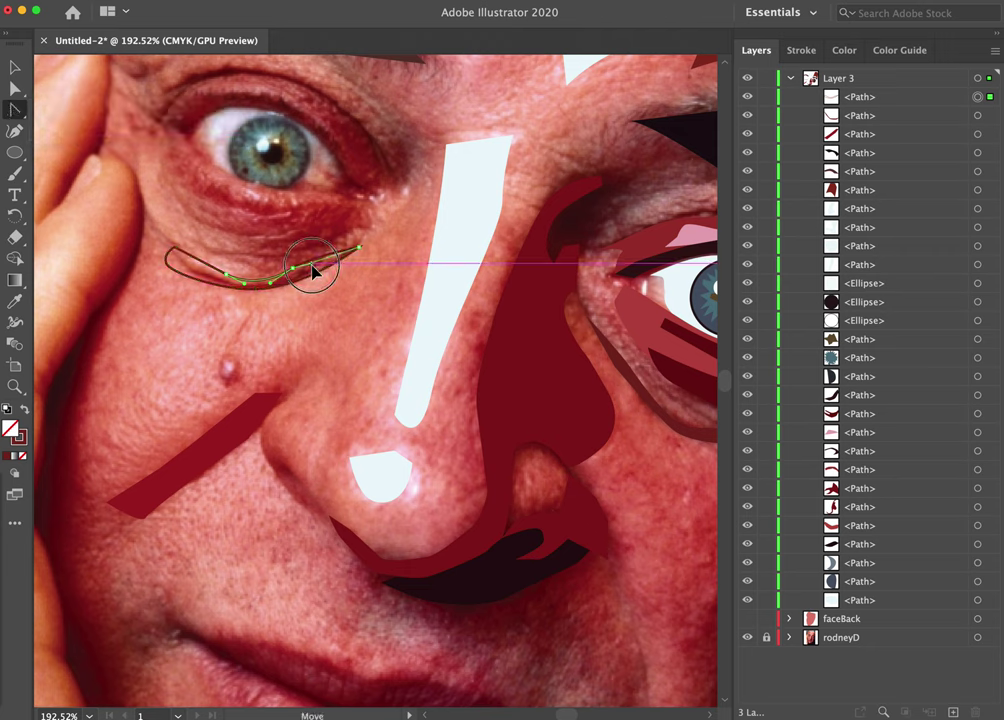
{"action": "left_click_drag", "start_coordinate": [312, 264], "coordinate": [303, 279]}
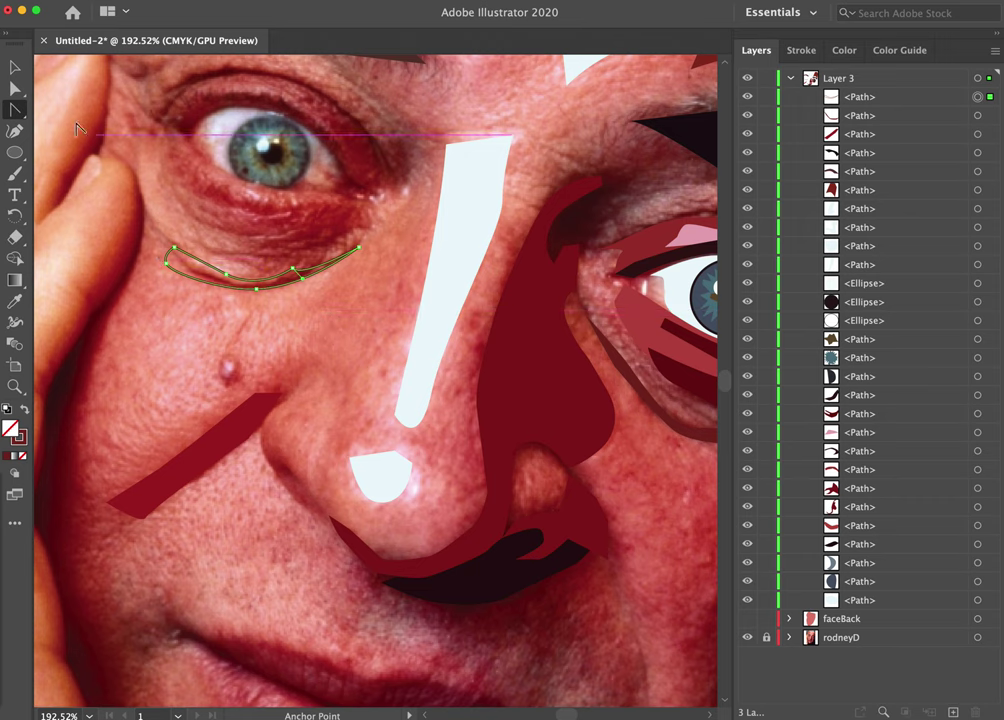
Swap the left under-eye crease shape's stroke color to its fill, leaving no stroke, and deselect it.
{"action": "left_click", "coordinate": [17, 112]}
{"action": "left_click", "coordinate": [75, 110]}
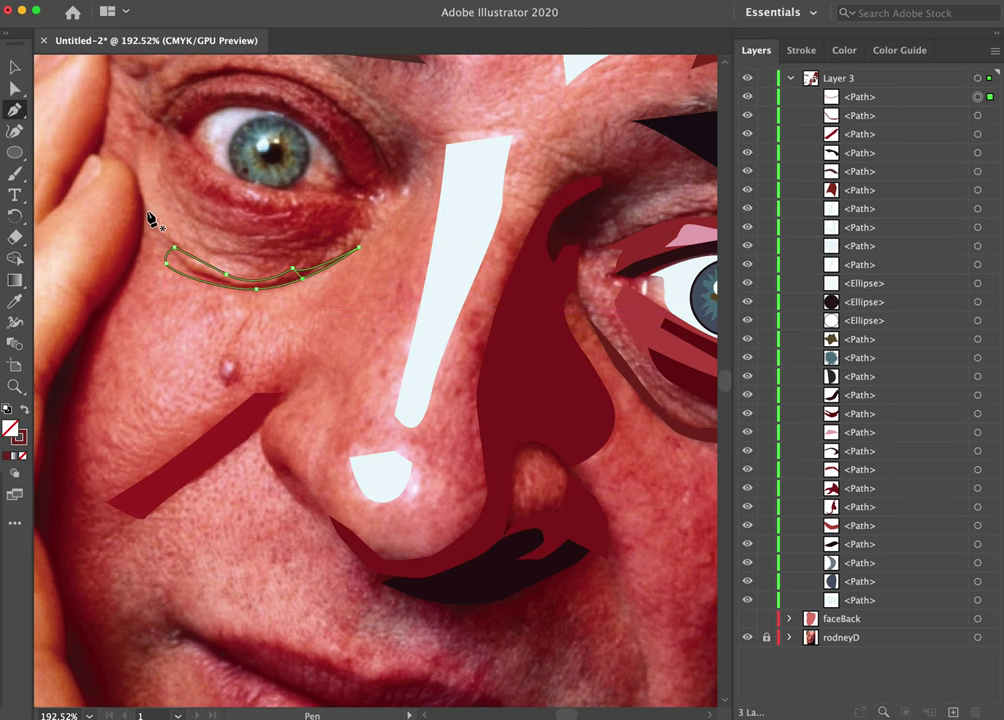
{"action": "left_click", "coordinate": [15, 67]}
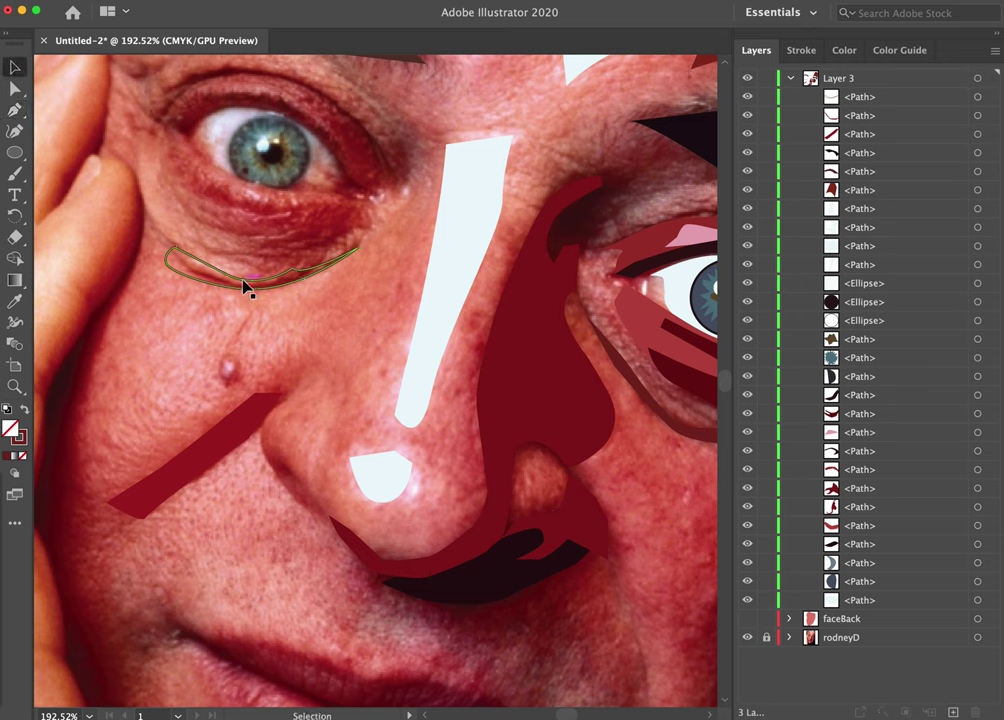
{"action": "left_click", "coordinate": [27, 410]}
{"action": "left_click", "coordinate": [254, 486]}
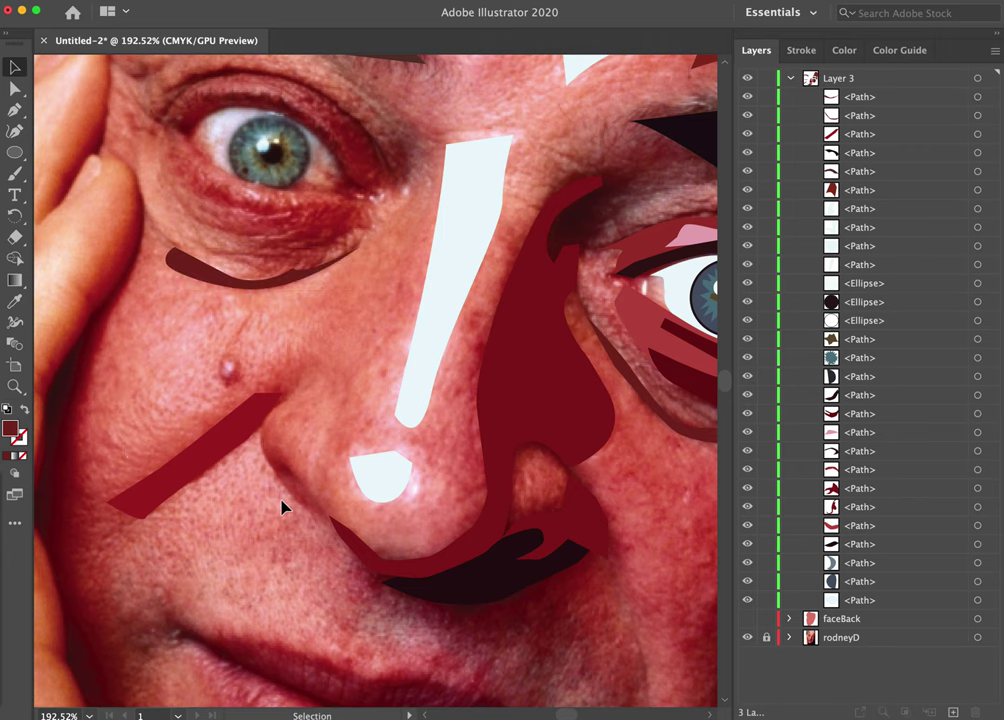
Trace the upper edge of the upper lip as a Pen path, using the dark red as stroke with no fill.
{"action": "left_click_drag", "start_coordinate": [280, 655], "coordinate": [276, 355]}
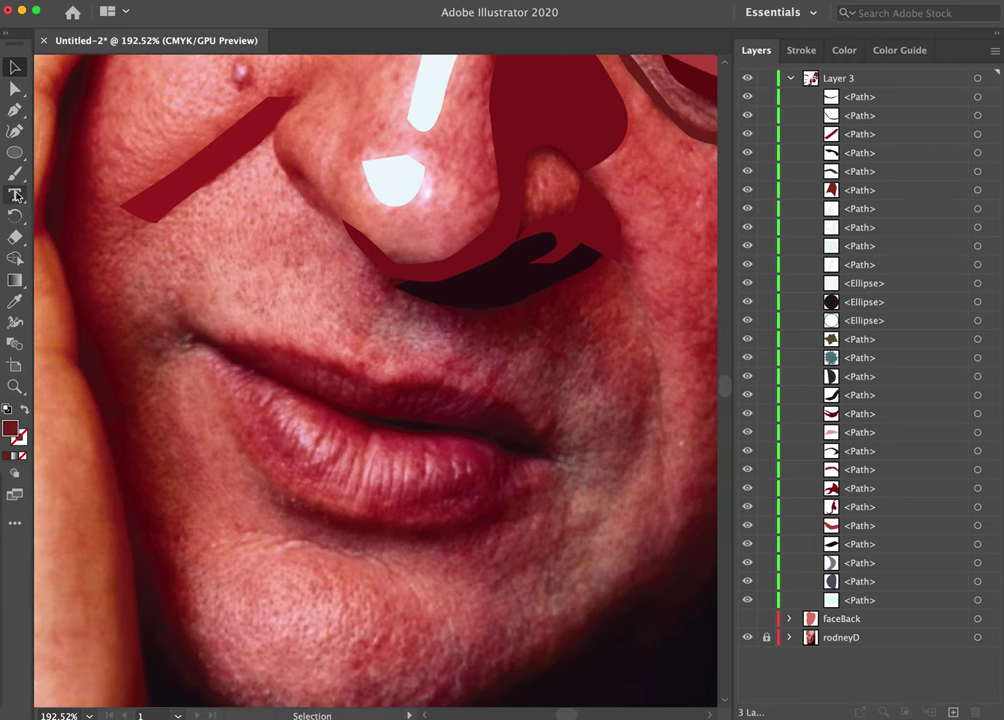
{"action": "left_click", "coordinate": [14, 112]}
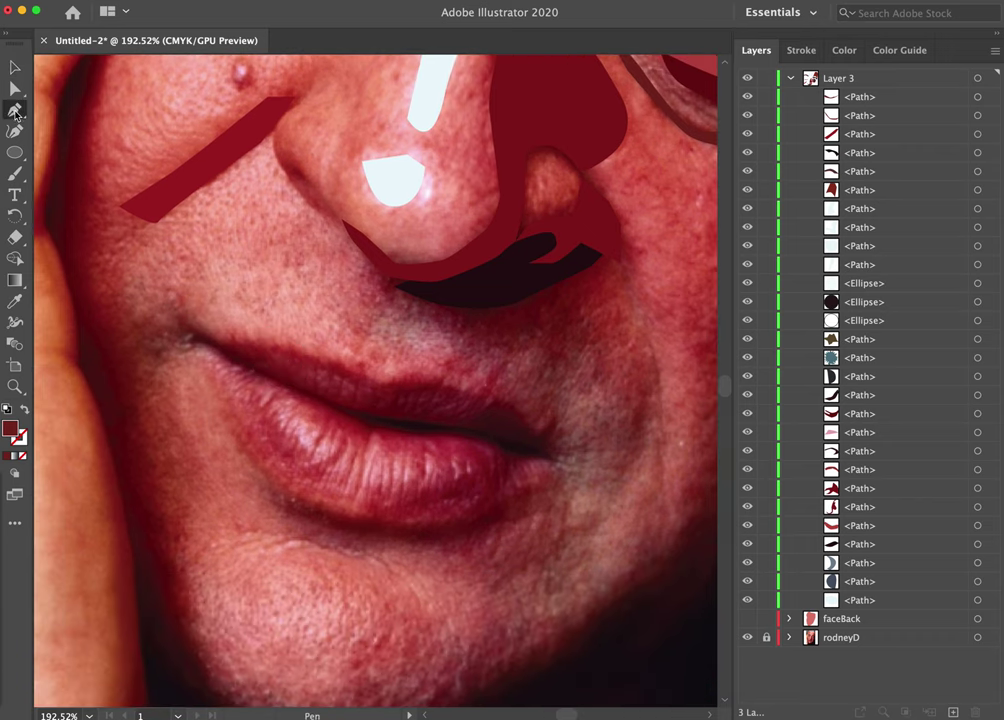
{"action": "left_click", "coordinate": [200, 337]}
{"action": "left_click_drag", "start_coordinate": [276, 341], "coordinate": [311, 345]}
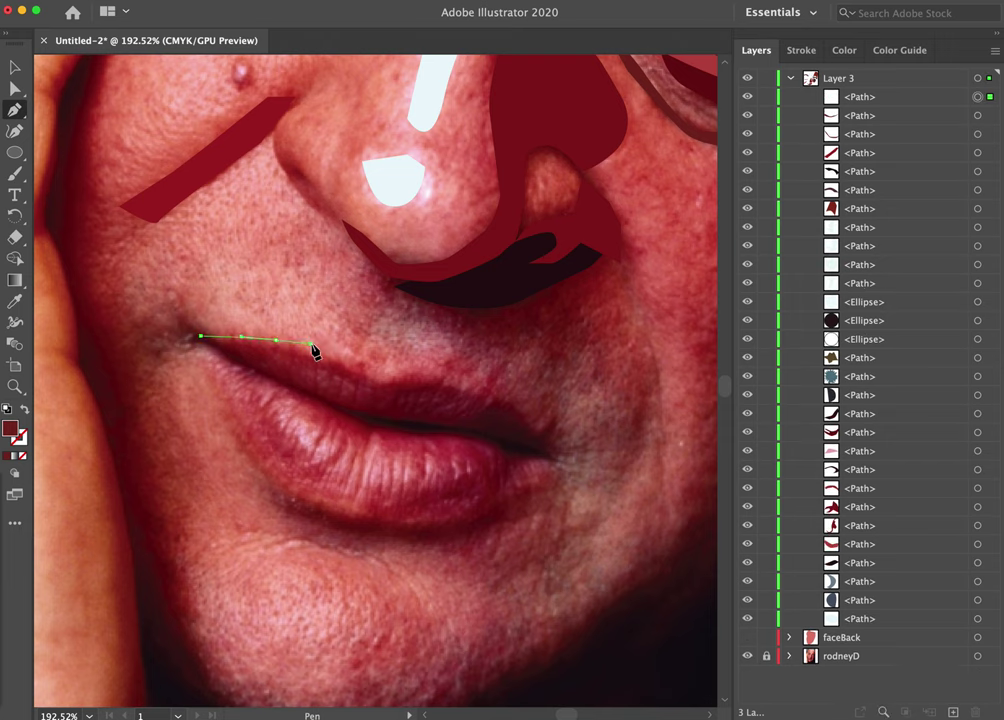
{"action": "left_click_drag", "start_coordinate": [372, 376], "coordinate": [437, 371]}
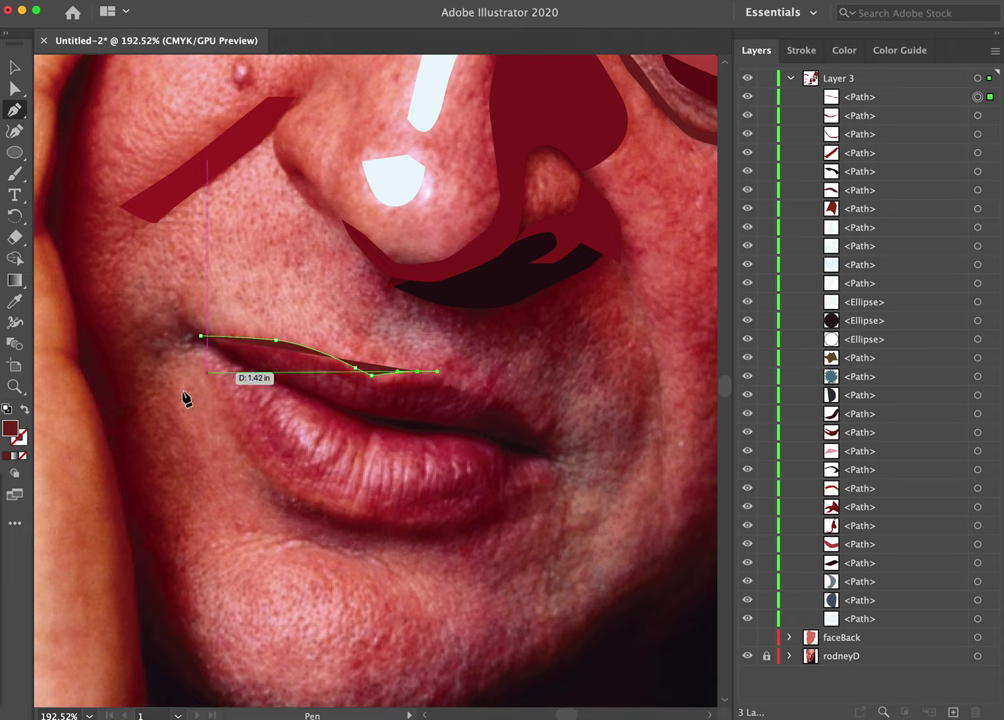
{"action": "key", "text": "shift+x"}
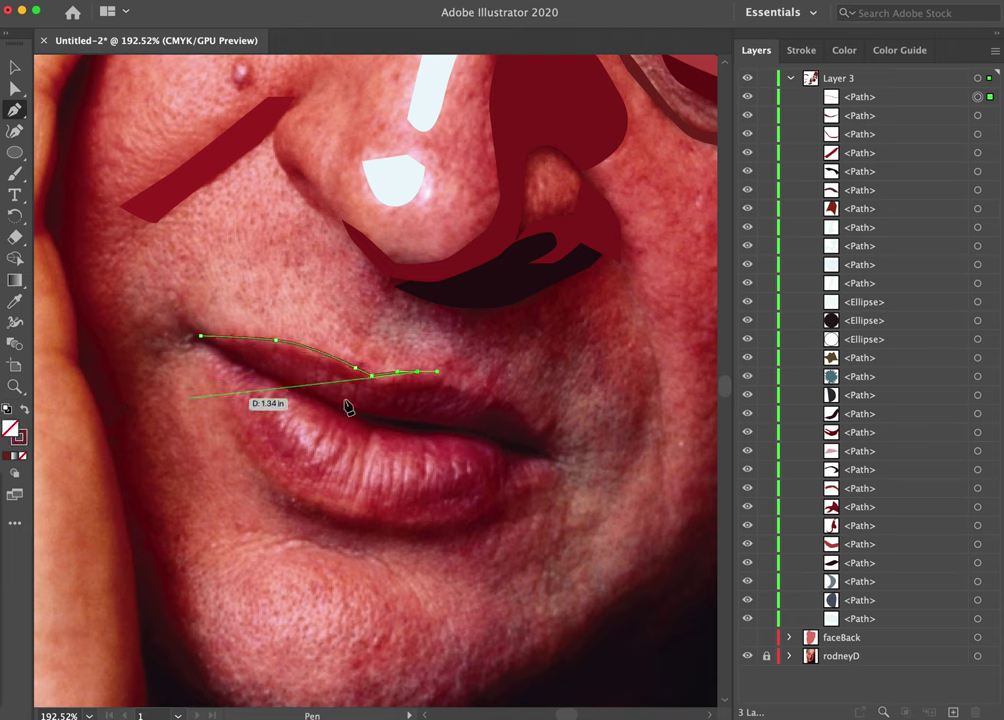
{"action": "left_click", "coordinate": [515, 411]}
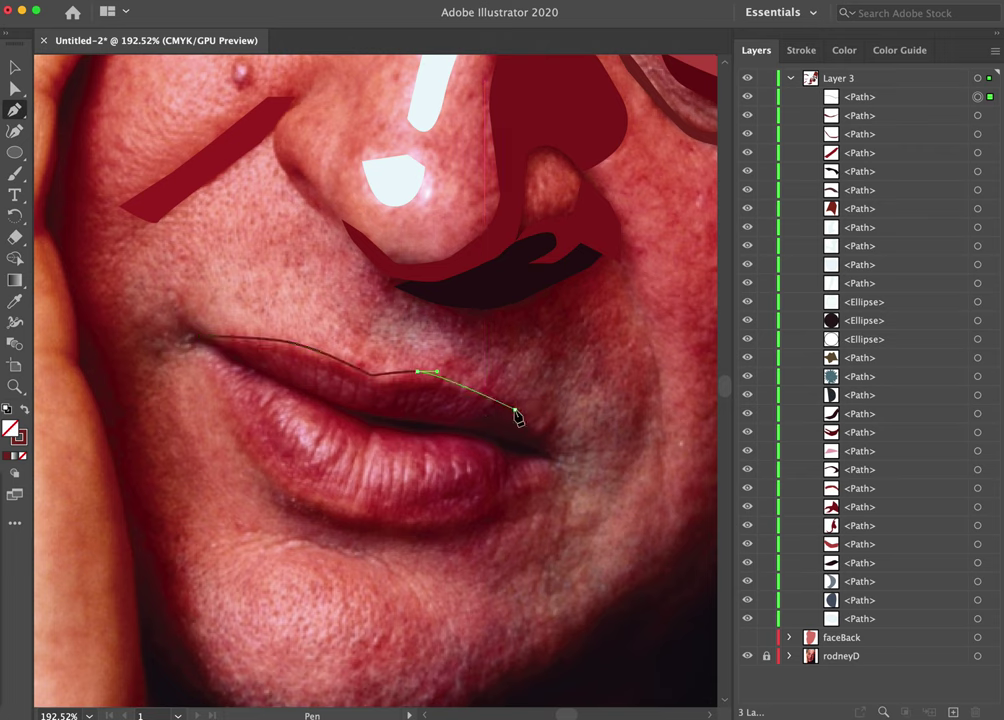
{"action": "left_click", "coordinate": [549, 451]}
Continue the upper lip path back along the line between the lips and close it at the left mouth corner.
{"action": "left_click_drag", "start_coordinate": [550, 453], "coordinate": [464, 428]}
{"action": "left_click", "coordinate": [376, 418]}
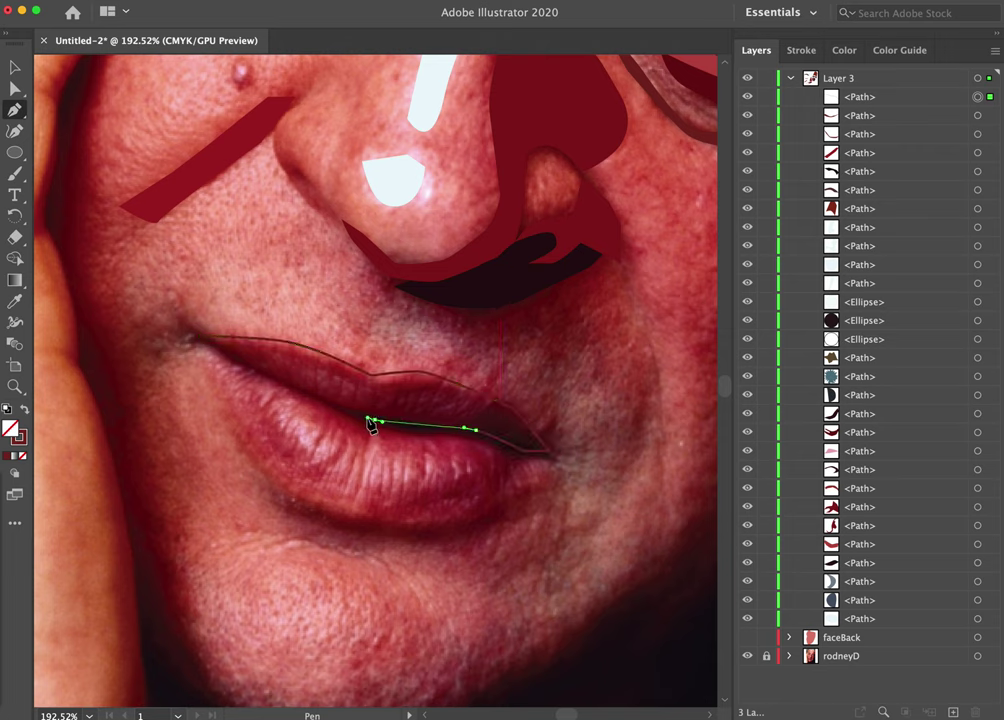
{"action": "left_click", "coordinate": [306, 396]}
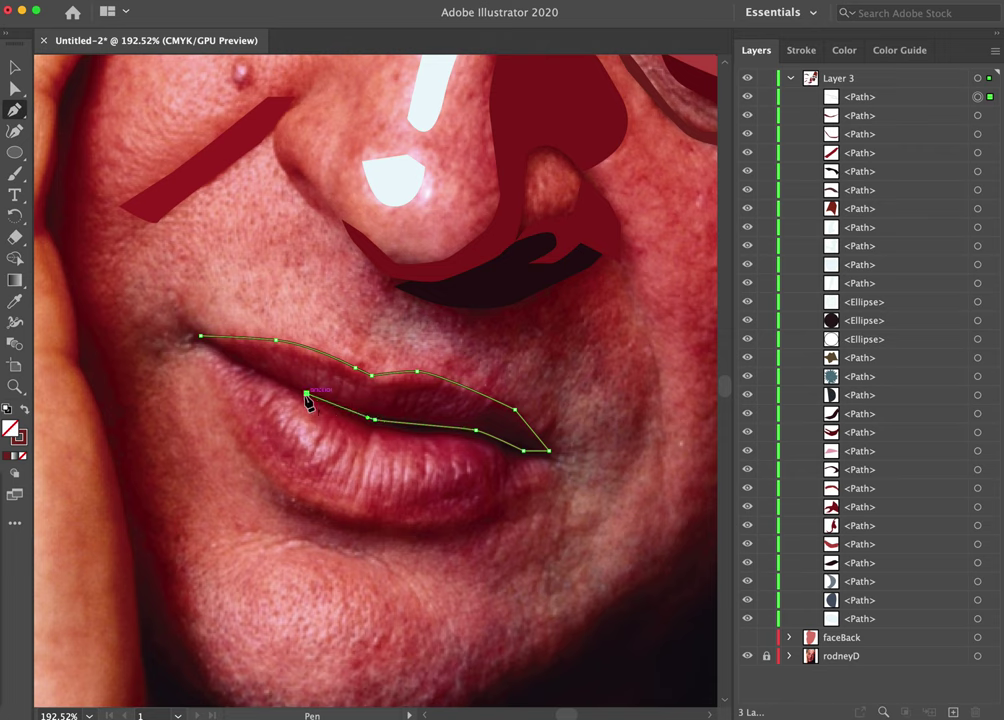
{"action": "left_click", "coordinate": [240, 363]}
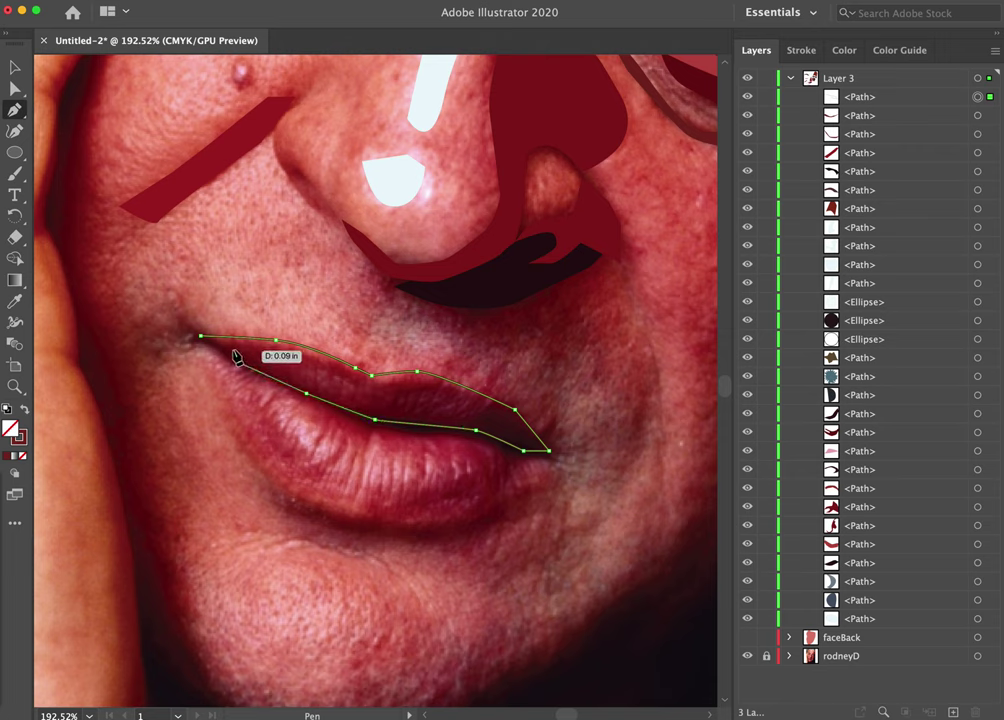
{"action": "left_click", "coordinate": [201, 336]}
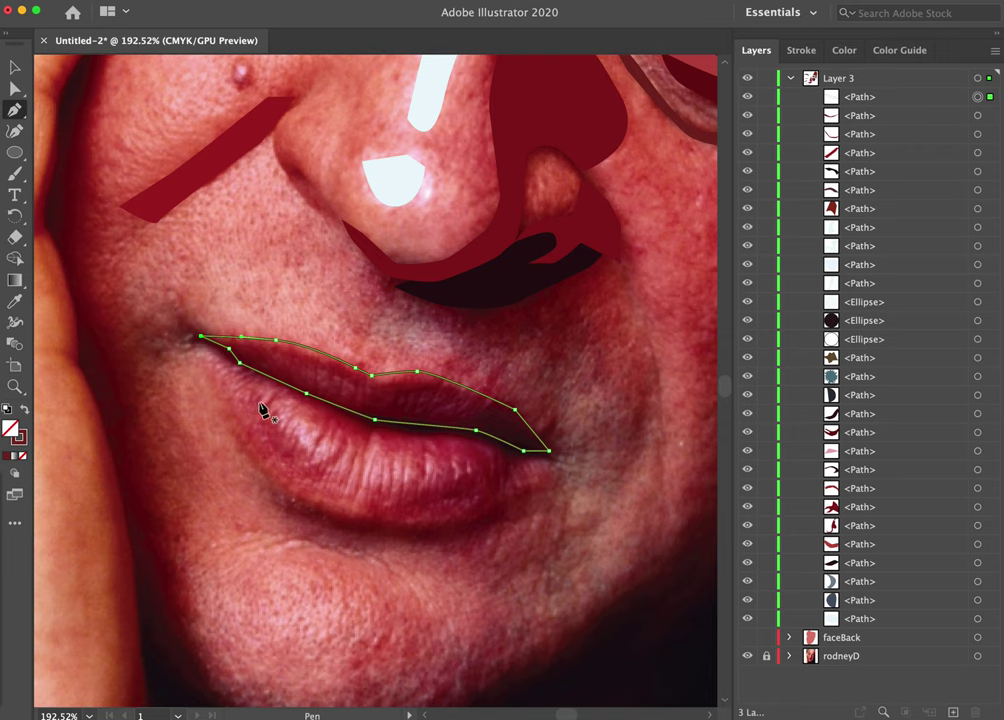
Sample a dark red from the photo for the upper lip shape and swap it to the stroke, leaving no fill.
{"action": "left_click", "coordinate": [306, 393]}
{"action": "key", "text": "i"}
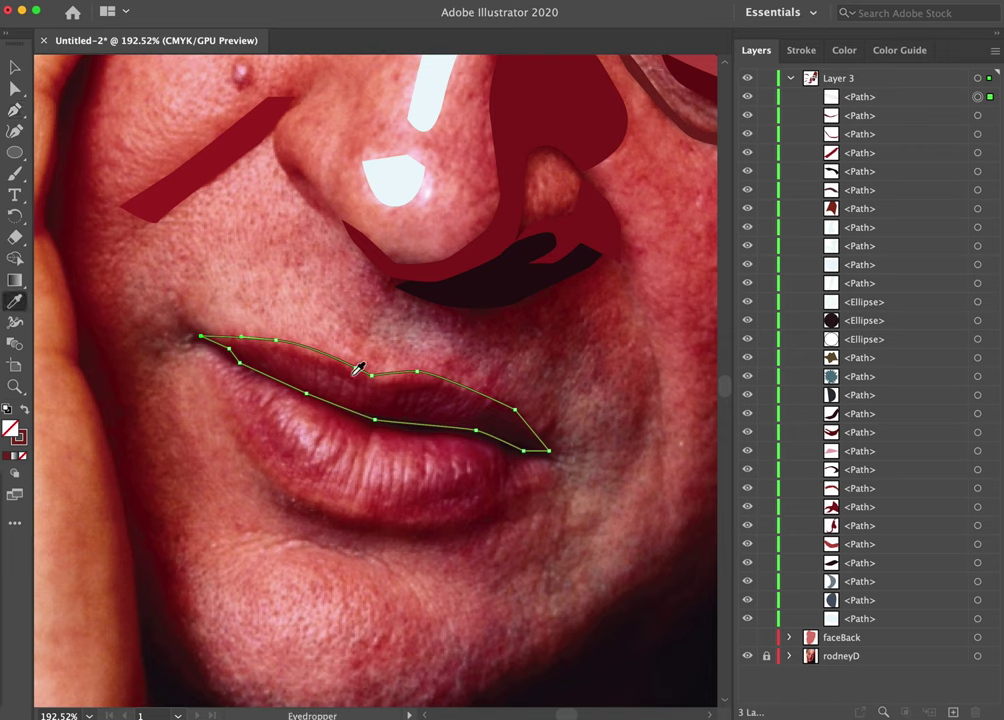
{"action": "left_click", "coordinate": [357, 369]}
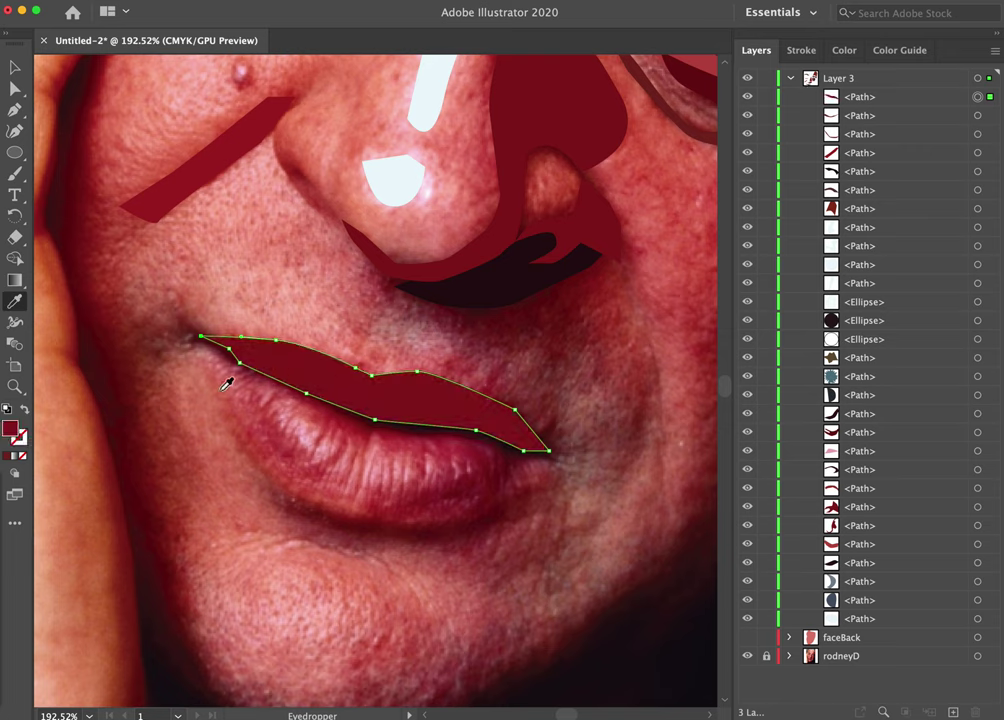
{"action": "left_click", "coordinate": [25, 415]}
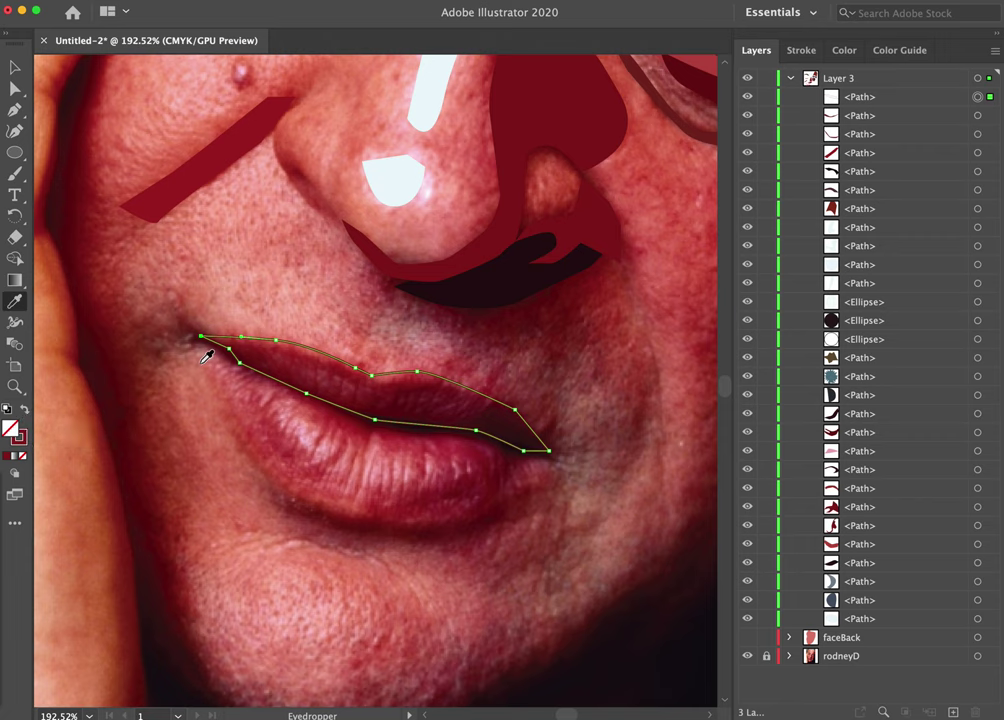
Trace a closed highlight shape with a jagged lower edge on the left half of the upper lip using the Pen tool.
{"action": "key", "text": "p"}
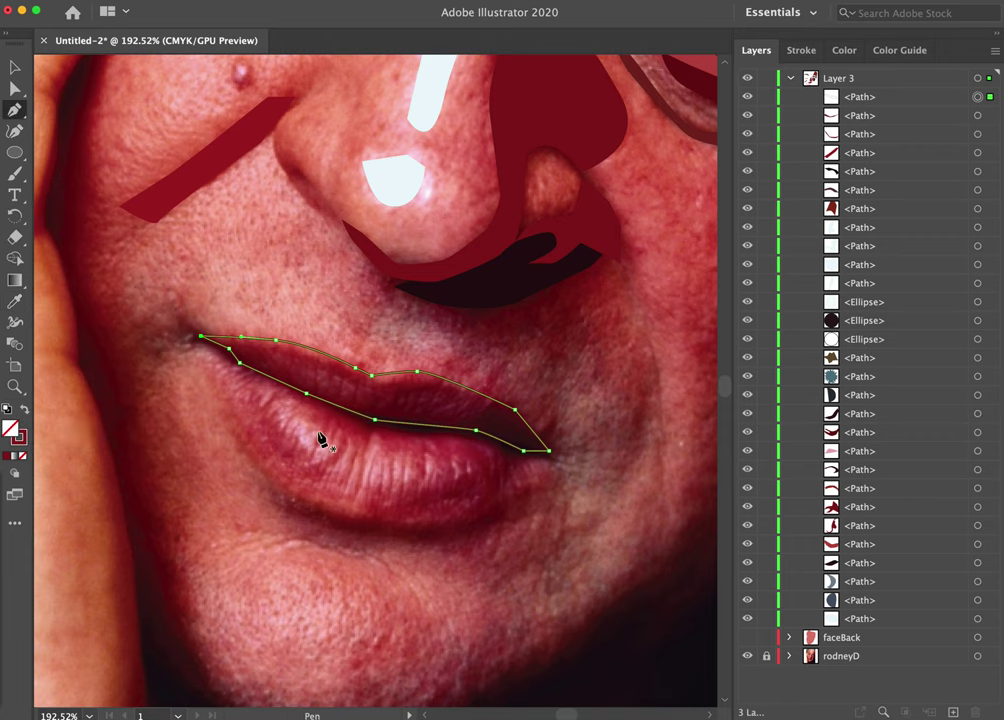
{"action": "key", "text": "z"}
{"action": "left_click_drag", "start_coordinate": [385, 405], "coordinate": [449, 356]}
{"action": "key", "text": "p"}
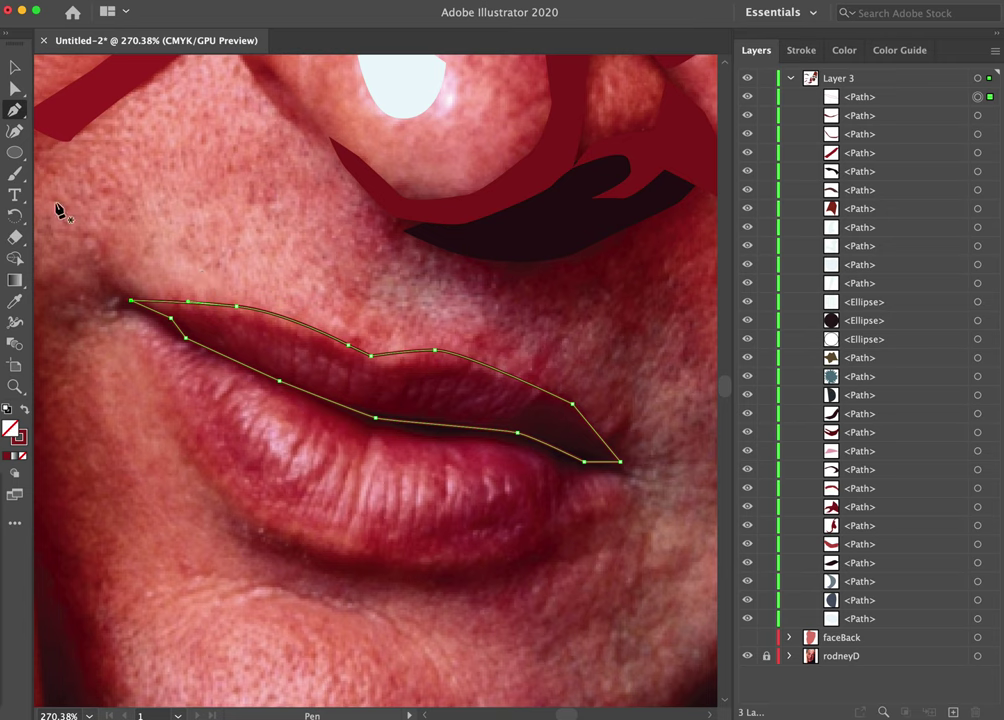
{"action": "left_click_drag", "start_coordinate": [16, 111], "coordinate": [76, 117]}
{"action": "left_click_drag", "start_coordinate": [255, 339], "coordinate": [280, 370]}
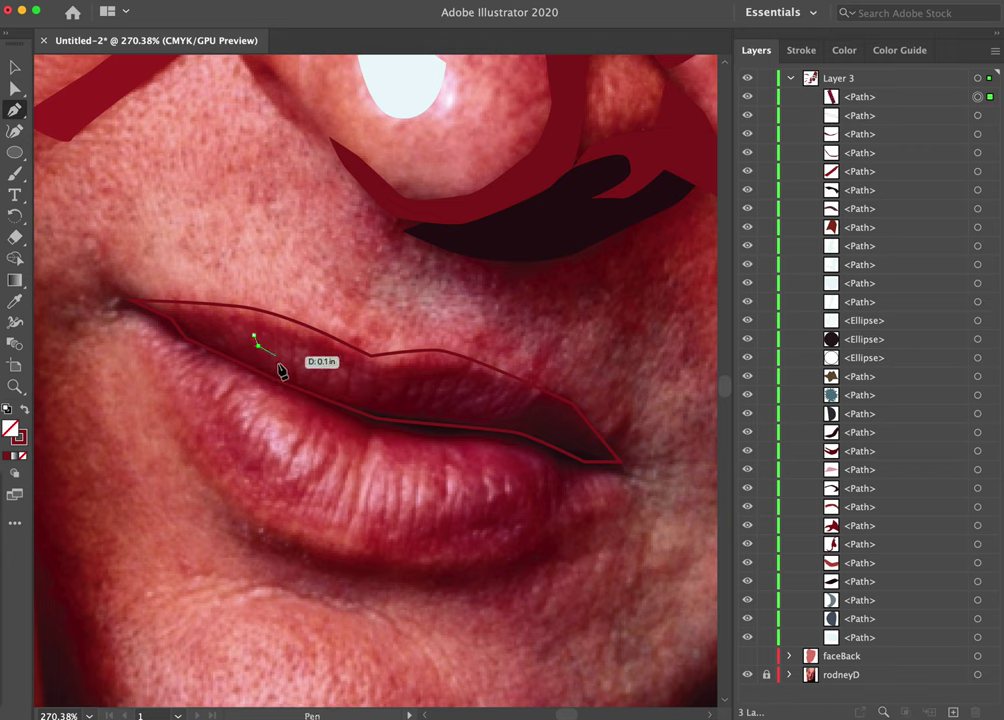
{"action": "left_click", "coordinate": [279, 357]}
{"action": "left_click", "coordinate": [297, 370]}
{"action": "left_click", "coordinate": [313, 372]}
{"action": "left_click", "coordinate": [325, 384]}
{"action": "left_click", "coordinate": [342, 381]}
{"action": "left_click", "coordinate": [350, 393]}
{"action": "left_click", "coordinate": [361, 383]}
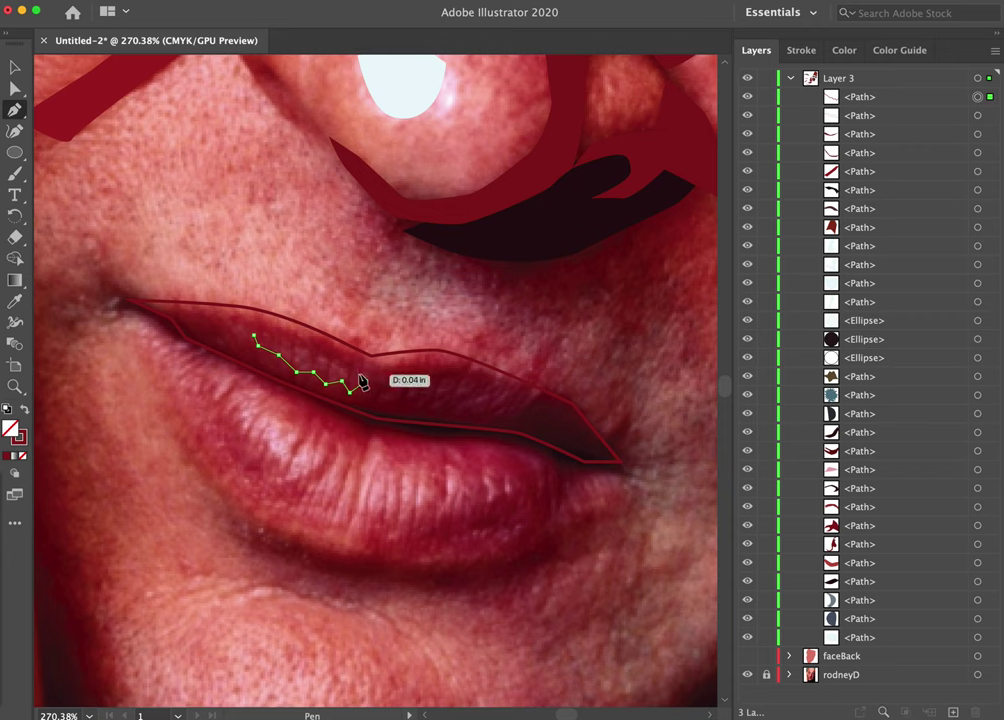
{"action": "left_click_drag", "start_coordinate": [362, 381], "coordinate": [255, 339]}
Fill the left upper-lip highlight with a lighter muted red sampled from the photo, with no stroke.
{"action": "key", "text": "i"}
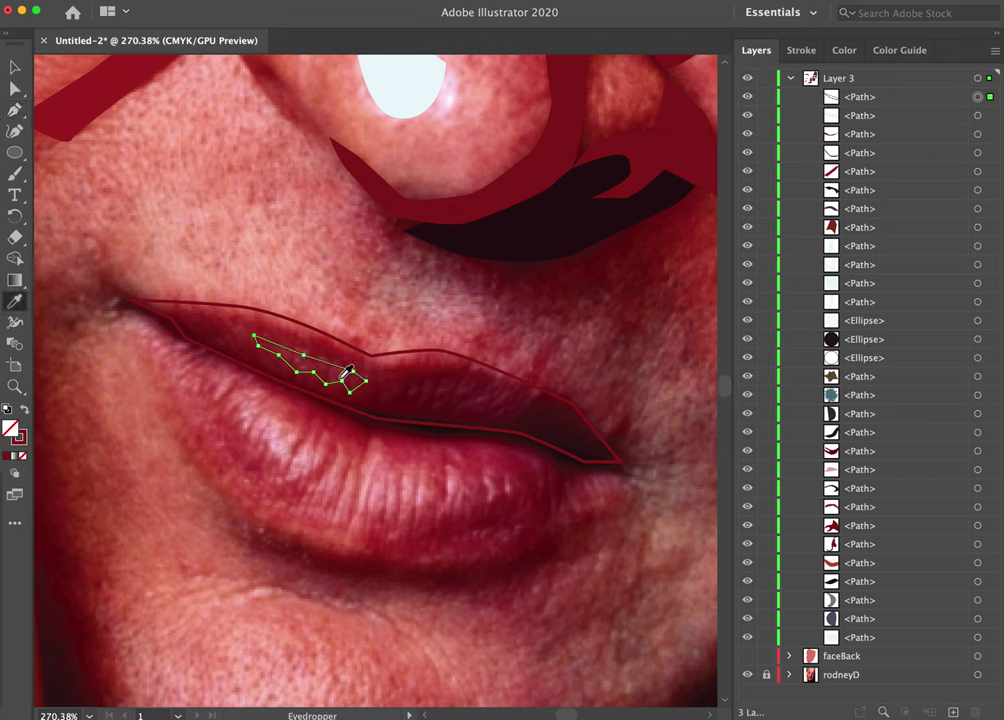
{"action": "left_click", "coordinate": [326, 364]}
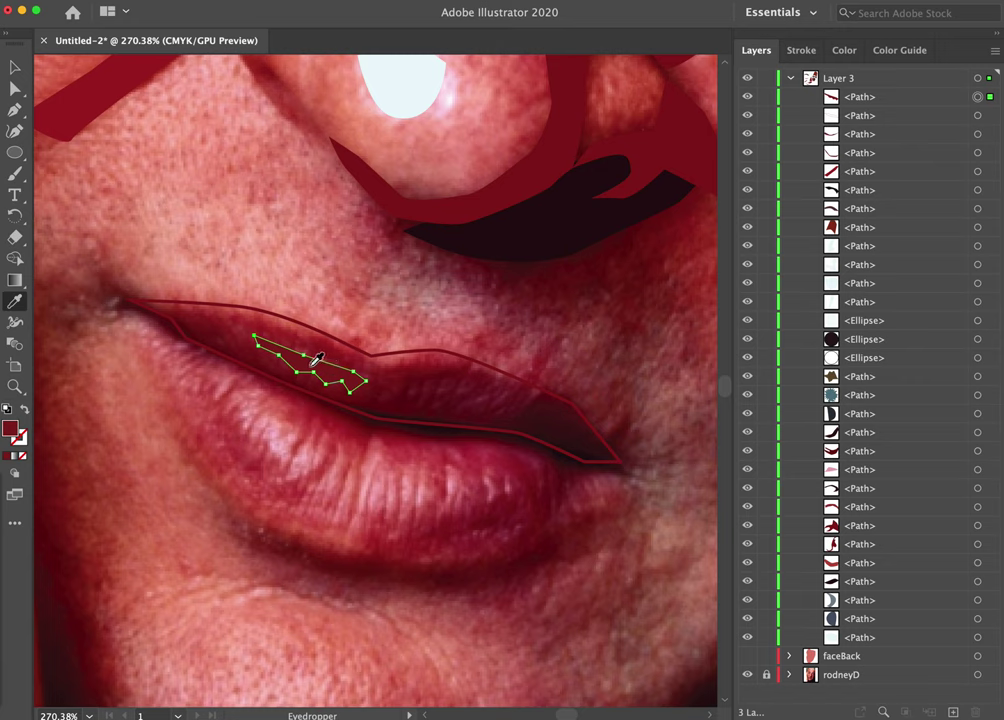
{"action": "key", "text": "super+z"}
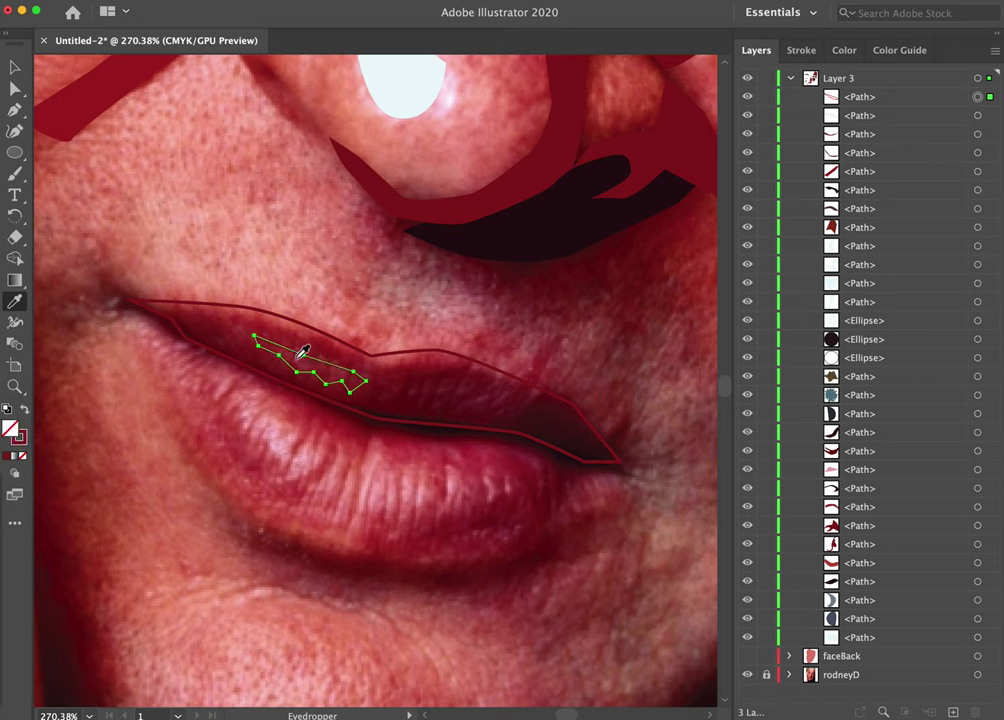
{"action": "left_click", "coordinate": [303, 351]}
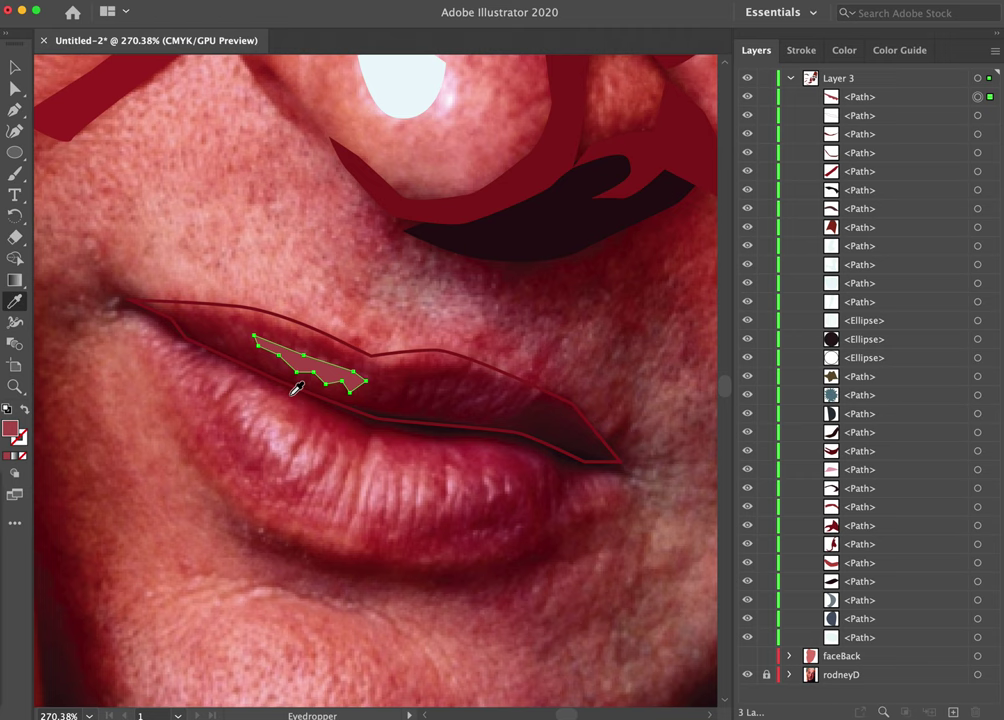
{"action": "left_click", "coordinate": [15, 67]}
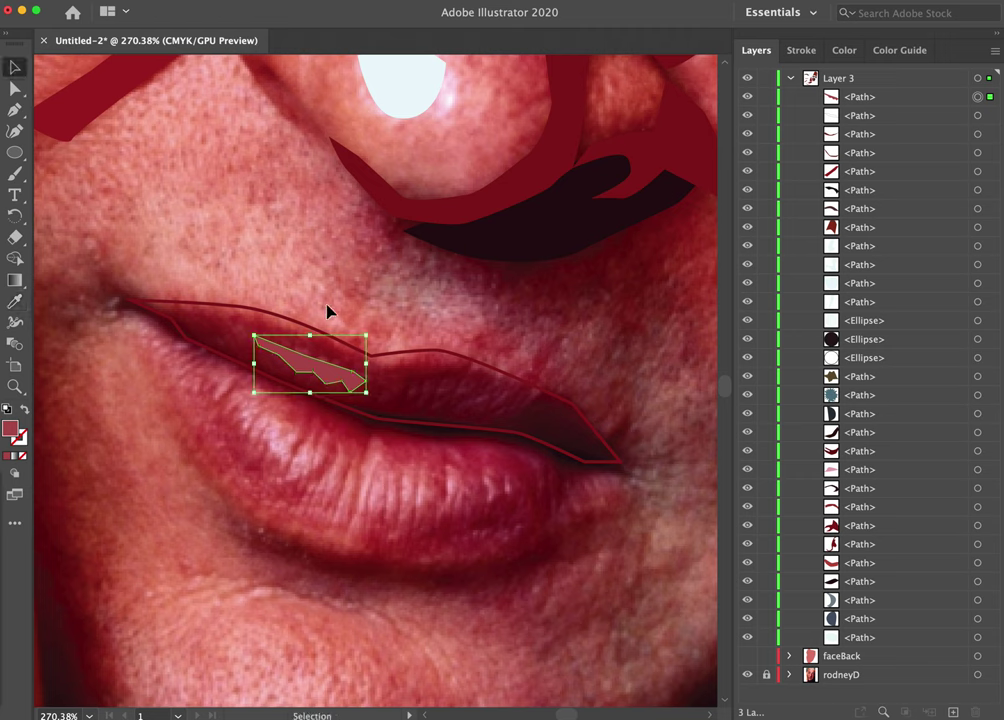
Trace the lower edge of a second highlight on the right half of the upper lip with the Pen tool.
{"action": "key", "text": "p"}
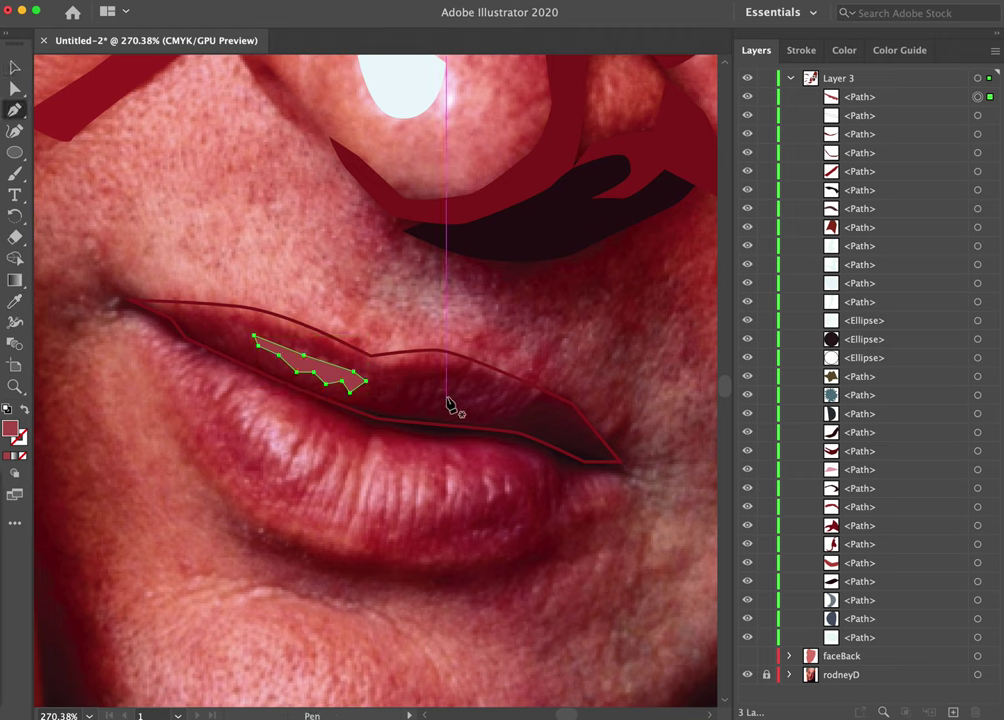
{"action": "key", "text": "Escape"}
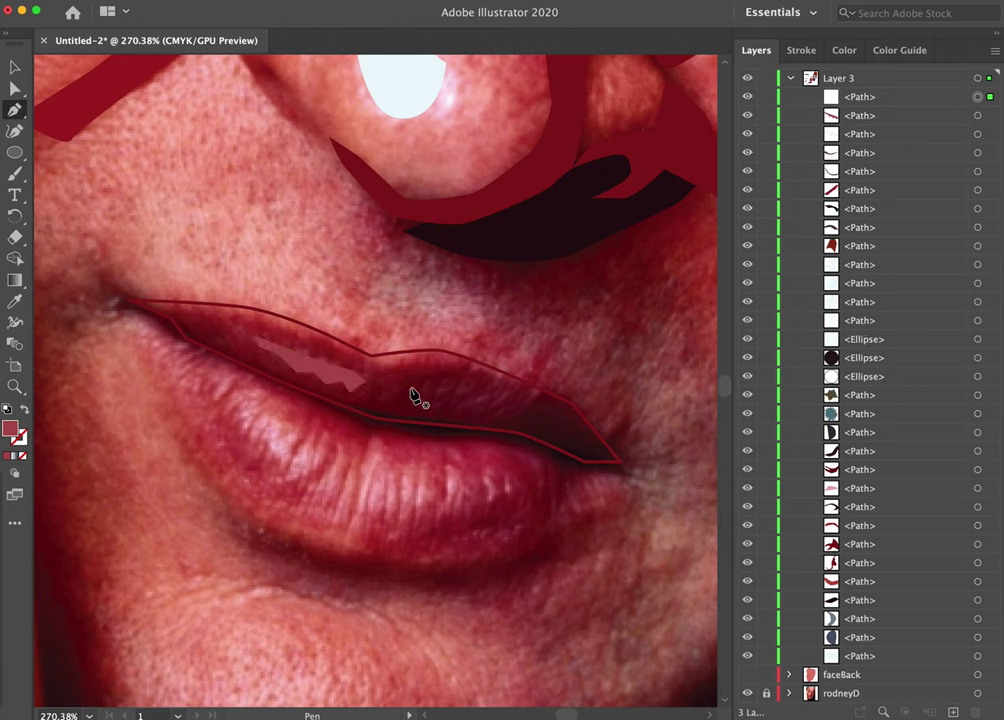
{"action": "left_click_drag", "start_coordinate": [407, 381], "coordinate": [436, 397]}
{"action": "left_click", "coordinate": [434, 393]}
{"action": "left_click", "coordinate": [461, 404]}
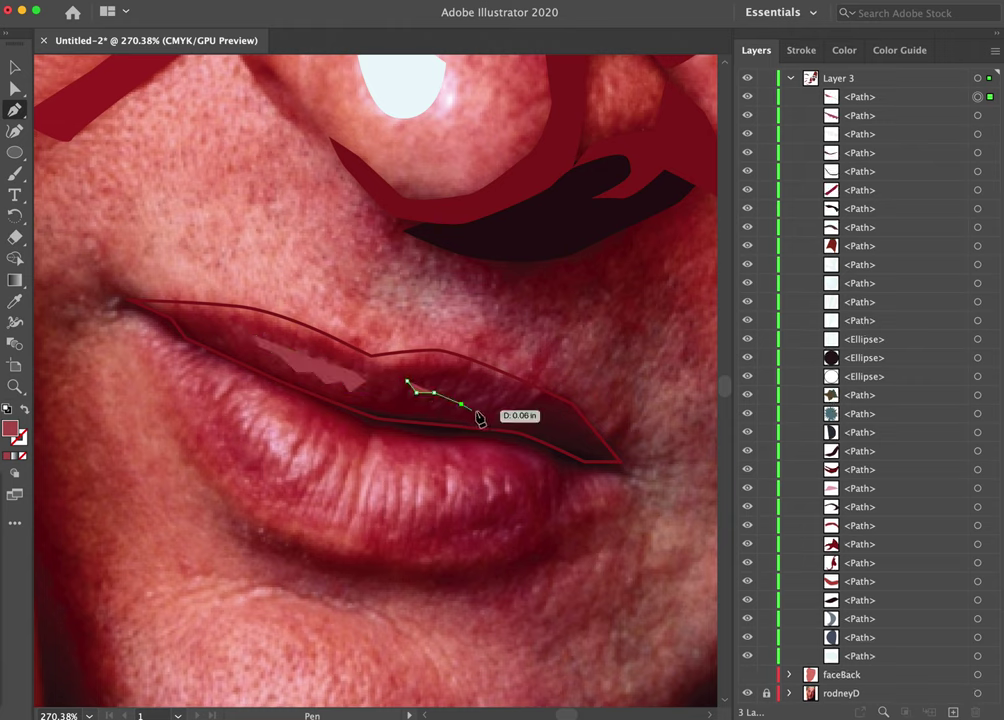
{"action": "left_click", "coordinate": [478, 408]}
{"action": "left_click", "coordinate": [519, 411]}
{"action": "left_click", "coordinate": [536, 393]}
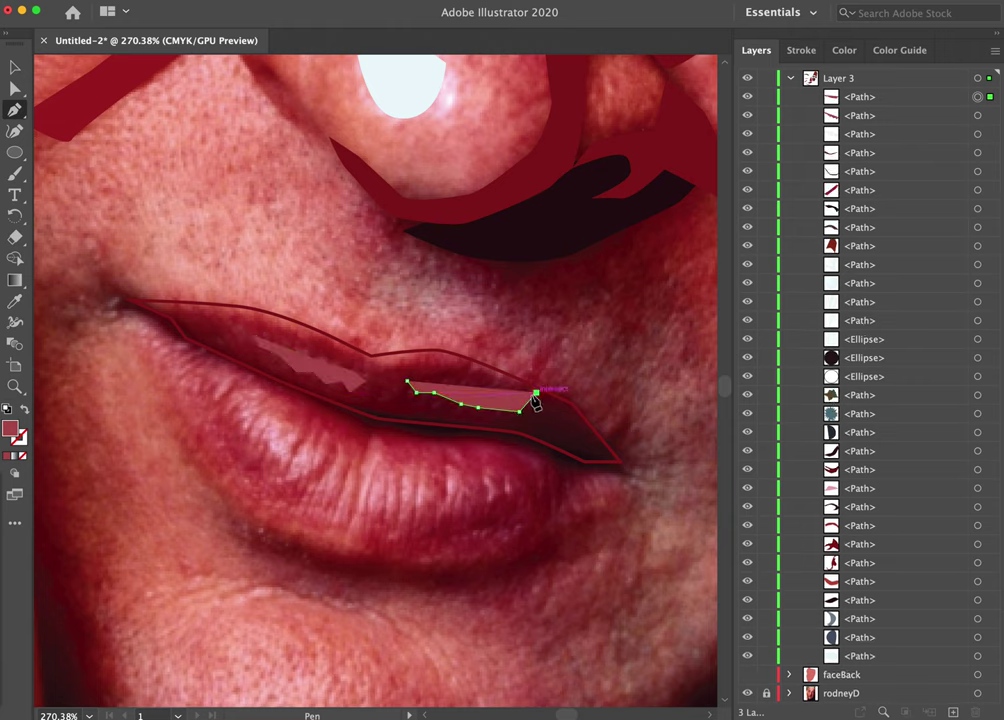
Close the right upper-lip highlight along its uneven upper edge and swap its fill color to the stroke.
{"action": "left_click", "coordinate": [494, 393]}
{"action": "left_click", "coordinate": [485, 384]}
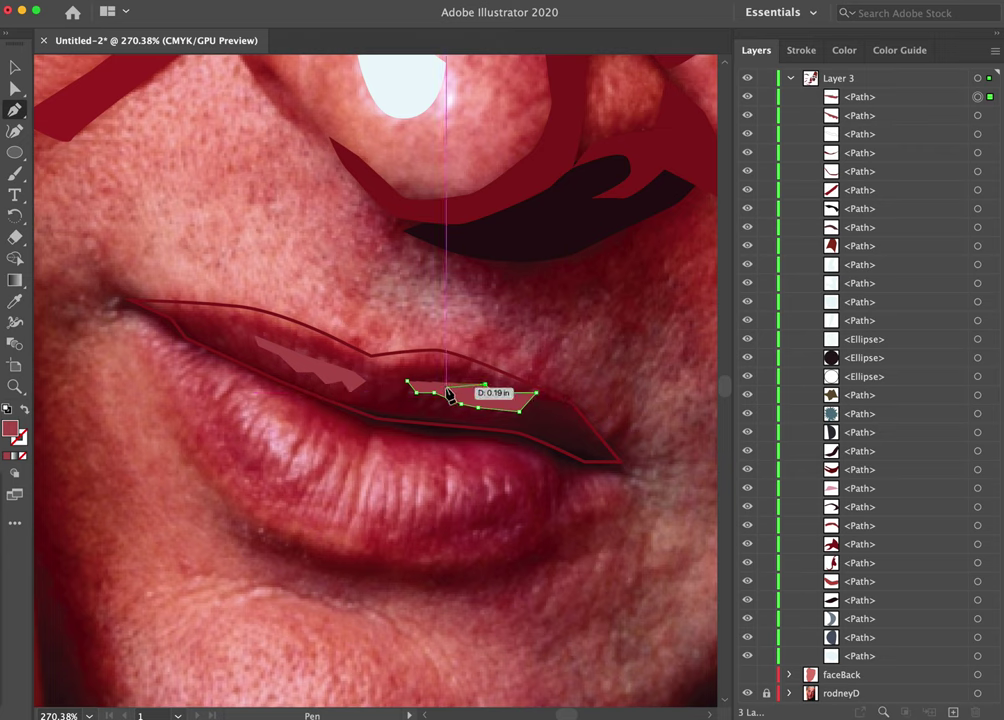
{"action": "left_click", "coordinate": [440, 388]}
{"action": "left_click_drag", "start_coordinate": [415, 388], "coordinate": [410, 384]}
{"action": "left_click", "coordinate": [408, 382]}
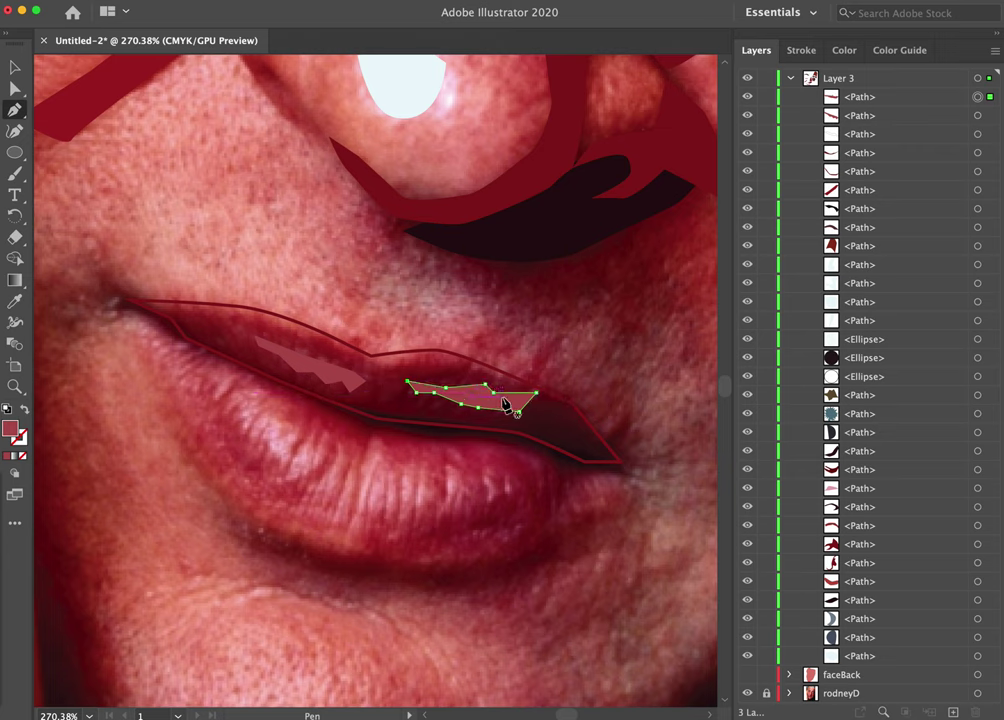
{"action": "left_click", "coordinate": [25, 410]}
Try a very dark maroon sampled from the photo as the fill of the right upper-lip highlight.
{"action": "key", "text": "i"}
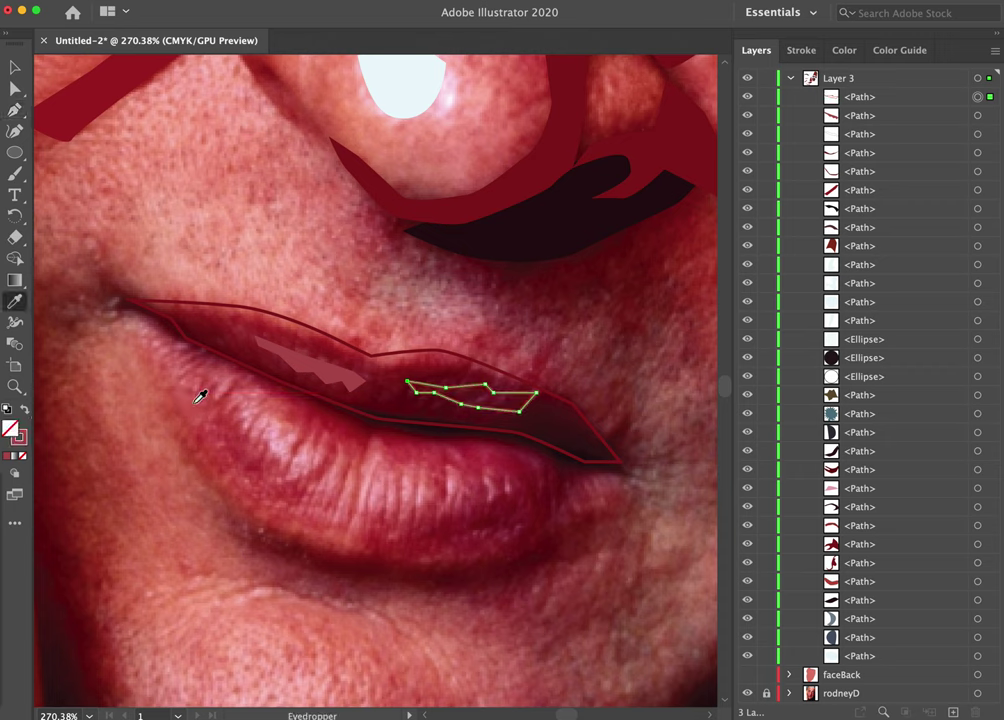
{"action": "left_click", "coordinate": [479, 395]}
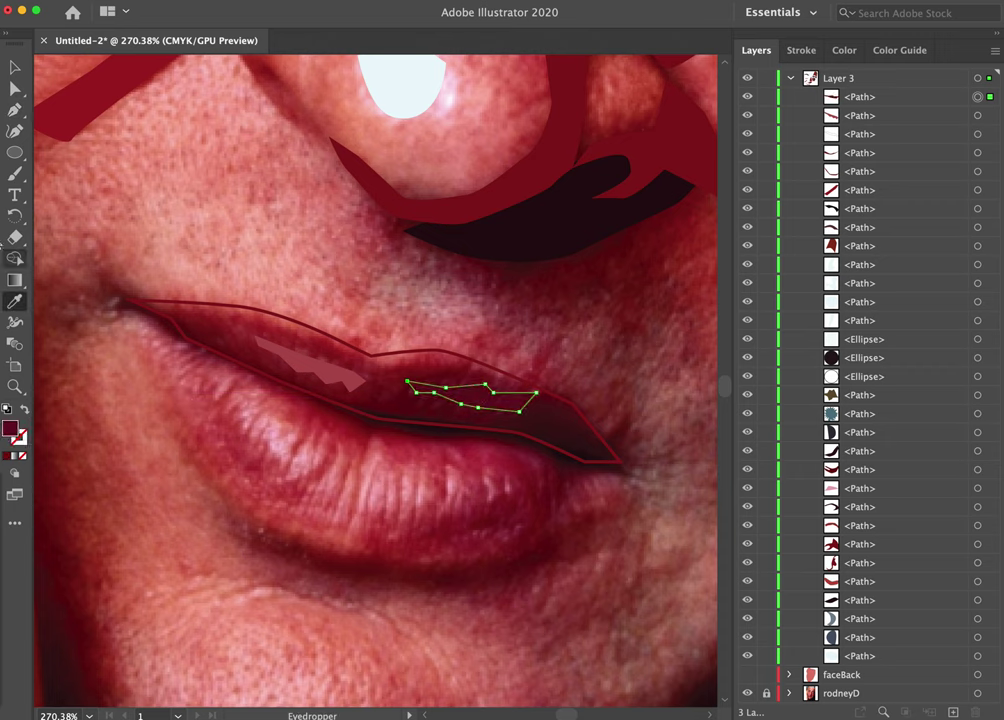
{"action": "left_click", "coordinate": [12, 64]}
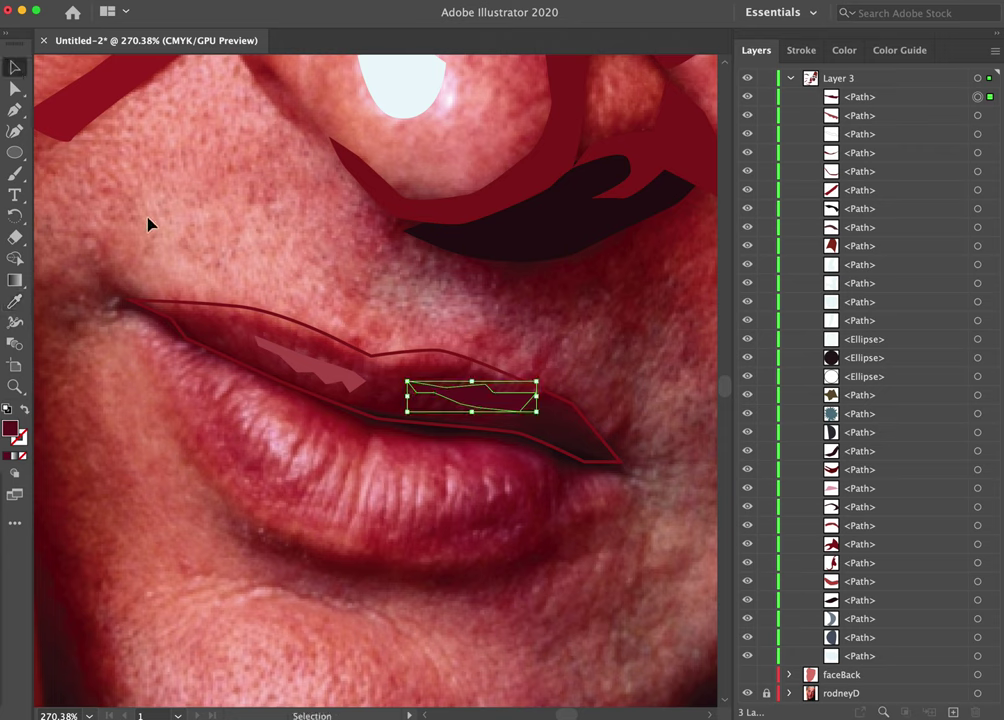
{"action": "key", "text": "a"}
{"action": "key", "text": "v"}
{"action": "key", "text": "shift+x"}
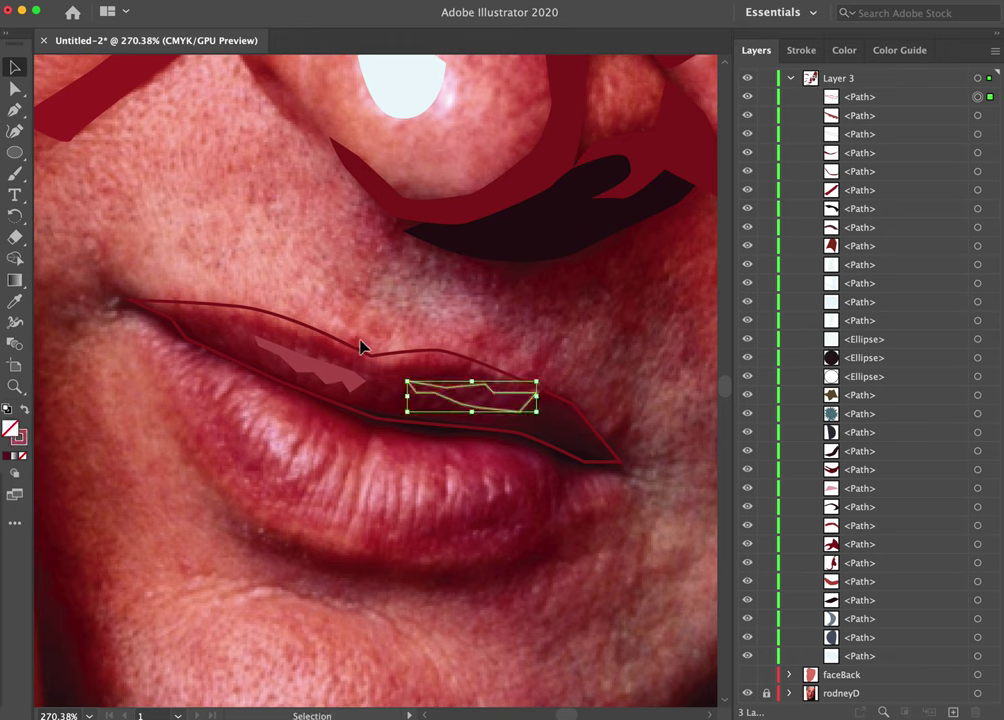
Fill the right upper-lip highlight with a muted purplish maroon sampled from the photo, with no stroke.
{"action": "key", "text": "i"}
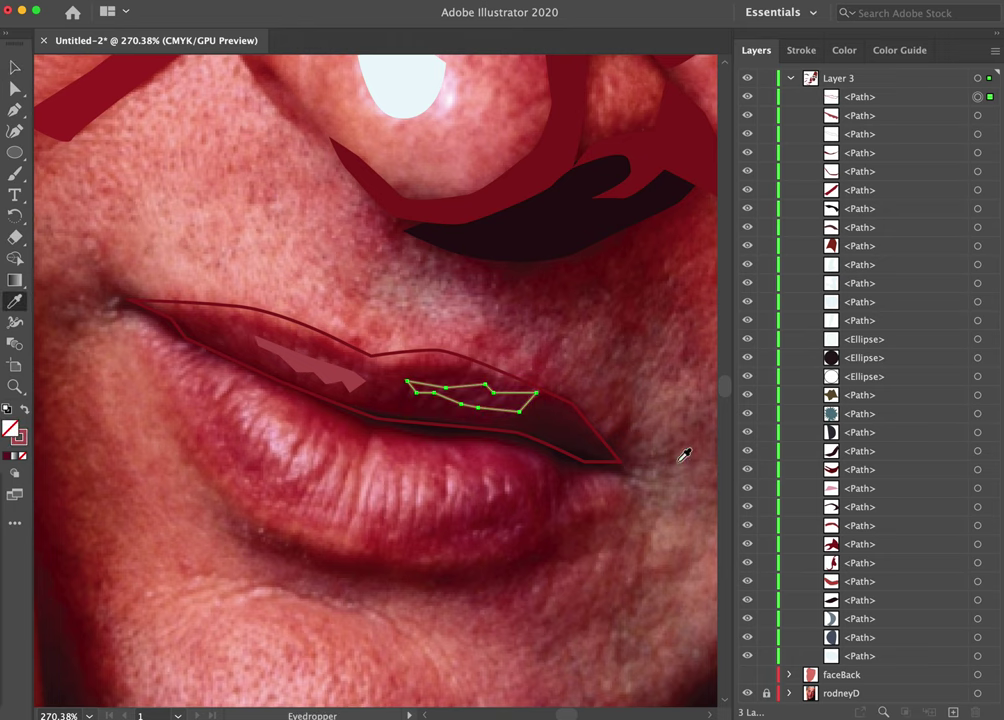
{"action": "left_click", "coordinate": [486, 395]}
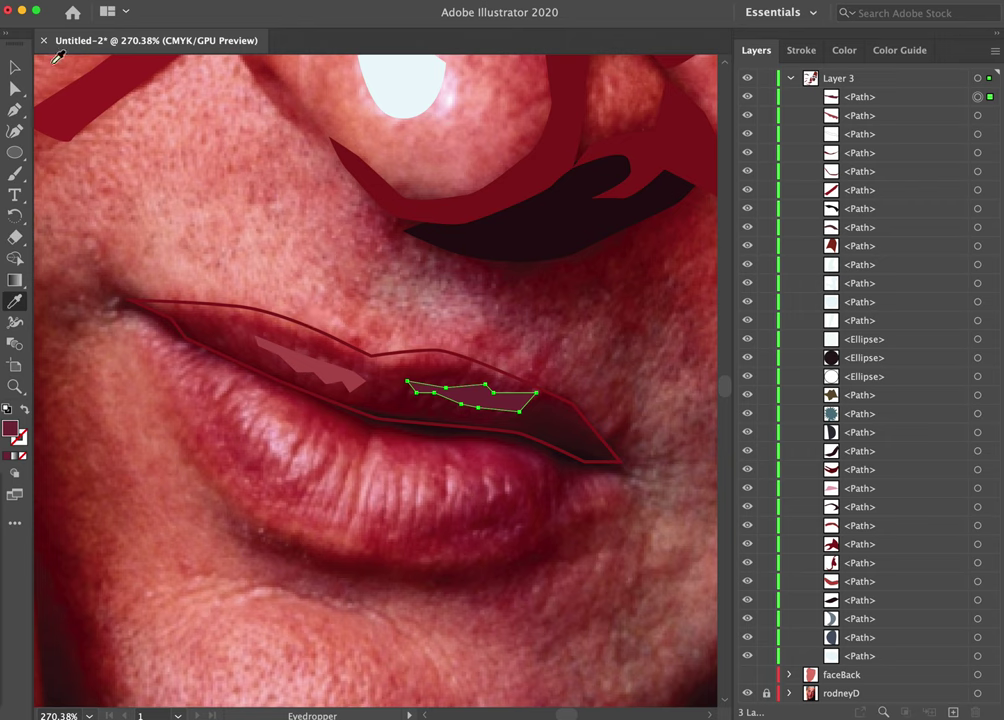
{"action": "left_click", "coordinate": [15, 66]}
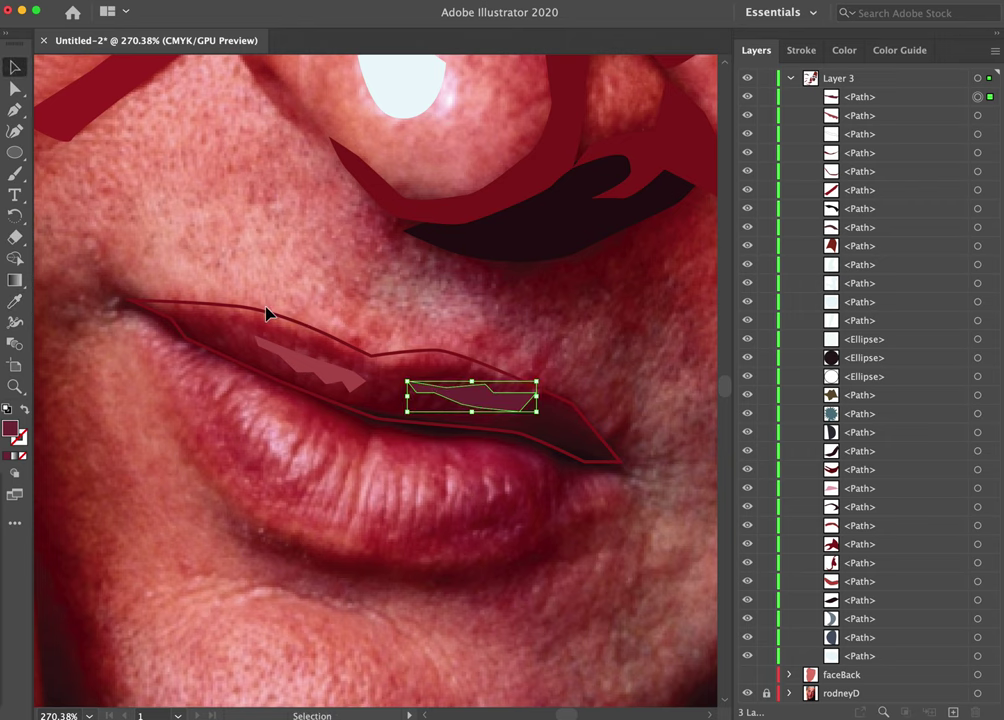
Swap the upper-lip outline's dark red stroke to its fill, leaving no stroke, and deselect the shape.
{"action": "left_click", "coordinate": [178, 327]}
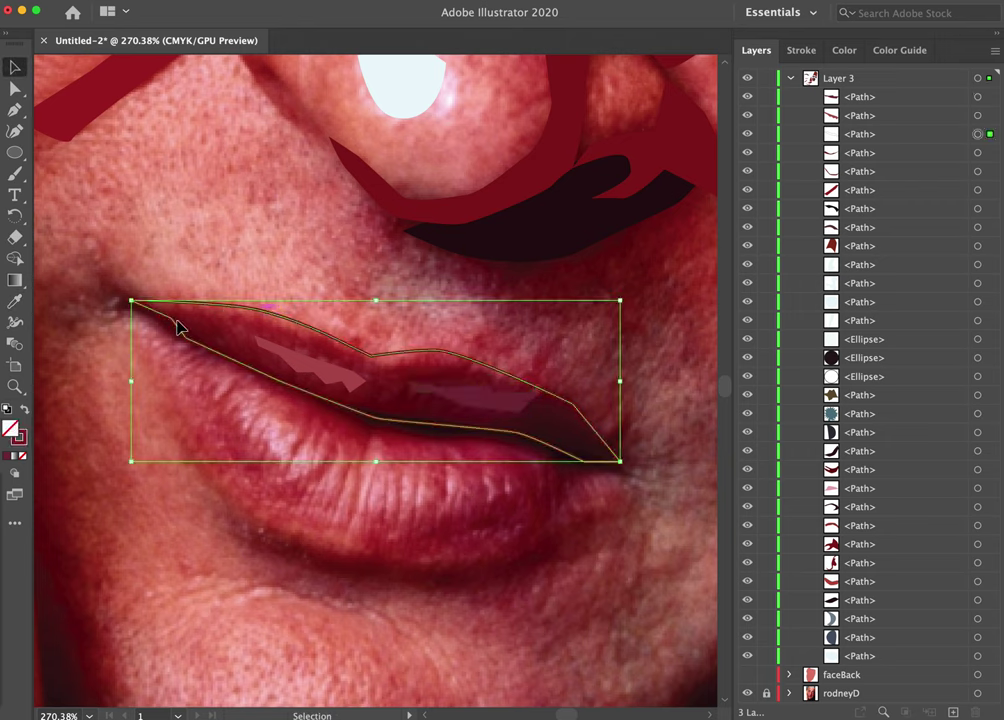
{"action": "left_click", "coordinate": [26, 411]}
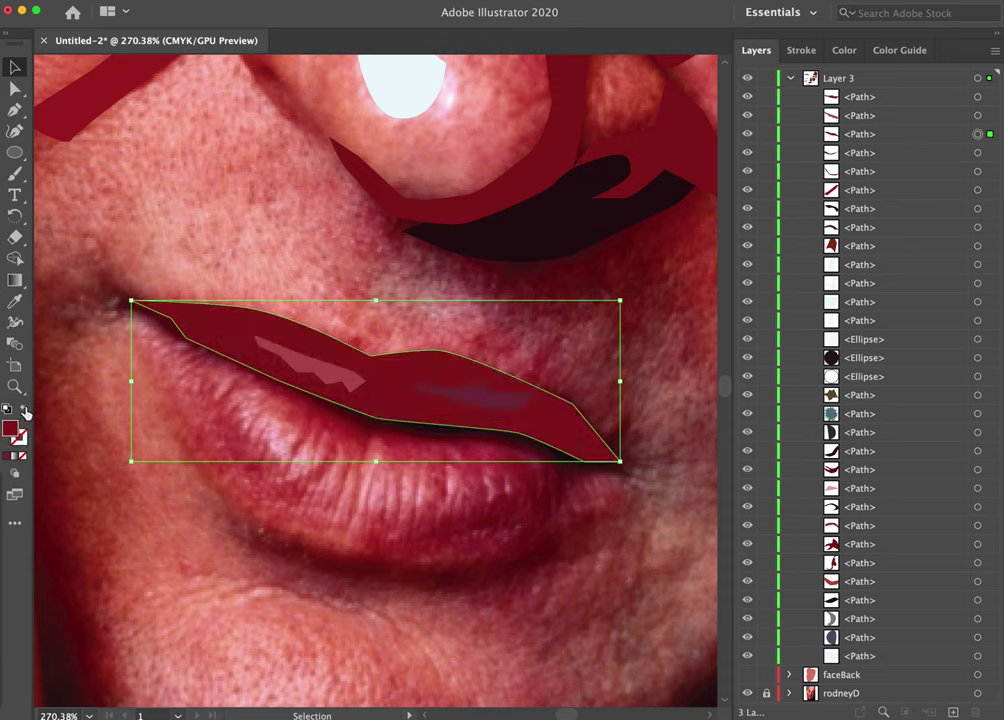
{"action": "left_click", "coordinate": [205, 540]}
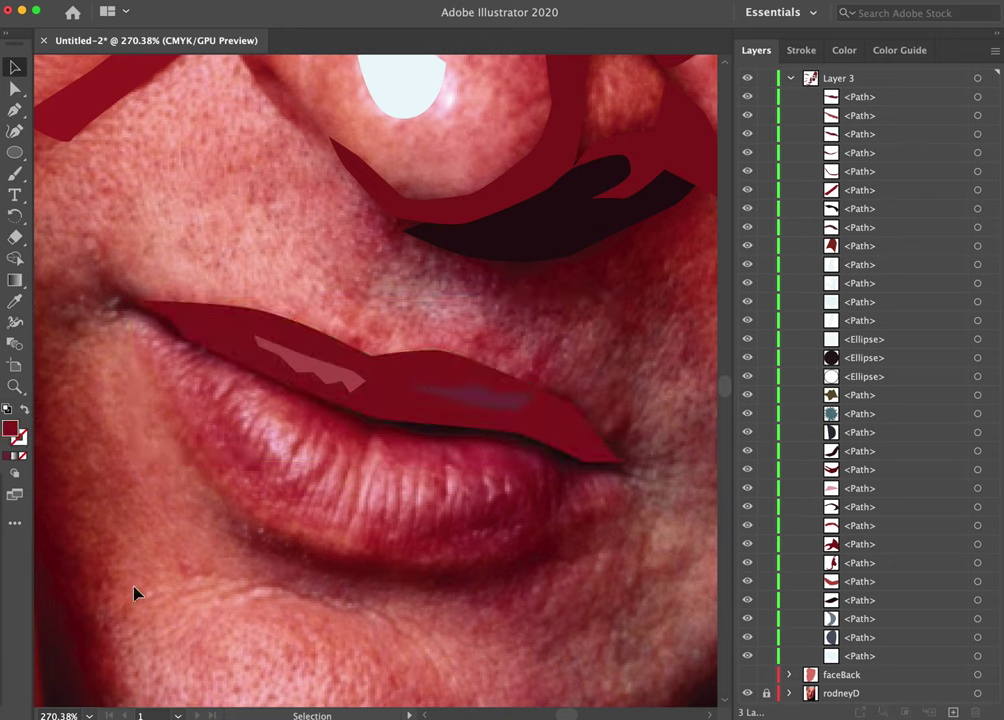
{"action": "key", "text": "z"}
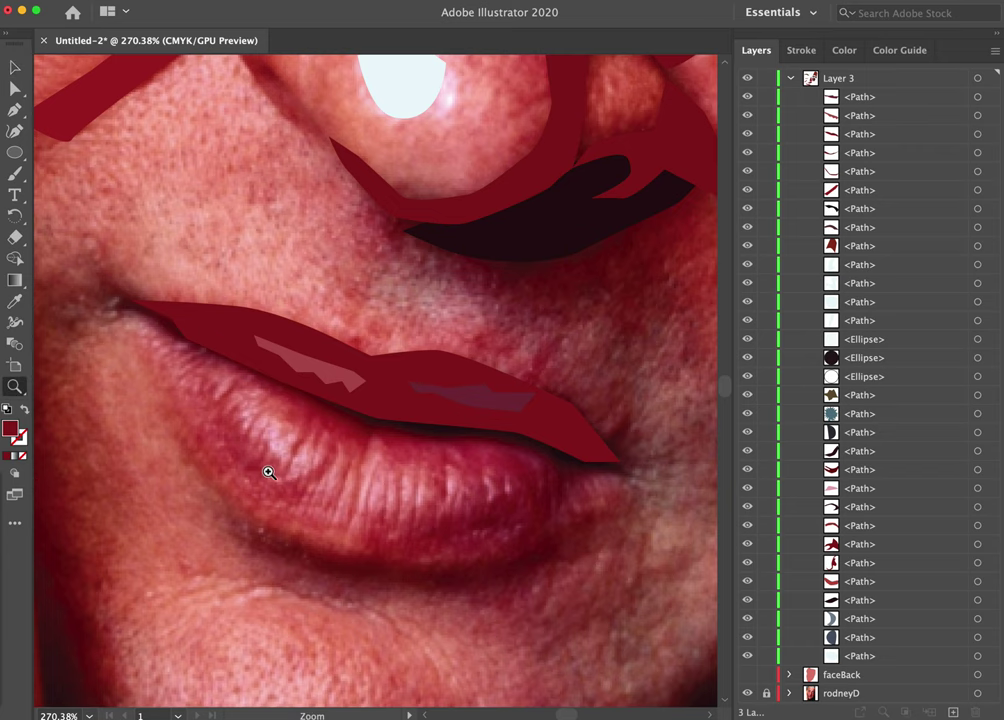
{"action": "left_click", "coordinate": [404, 468], "text": "alt"}
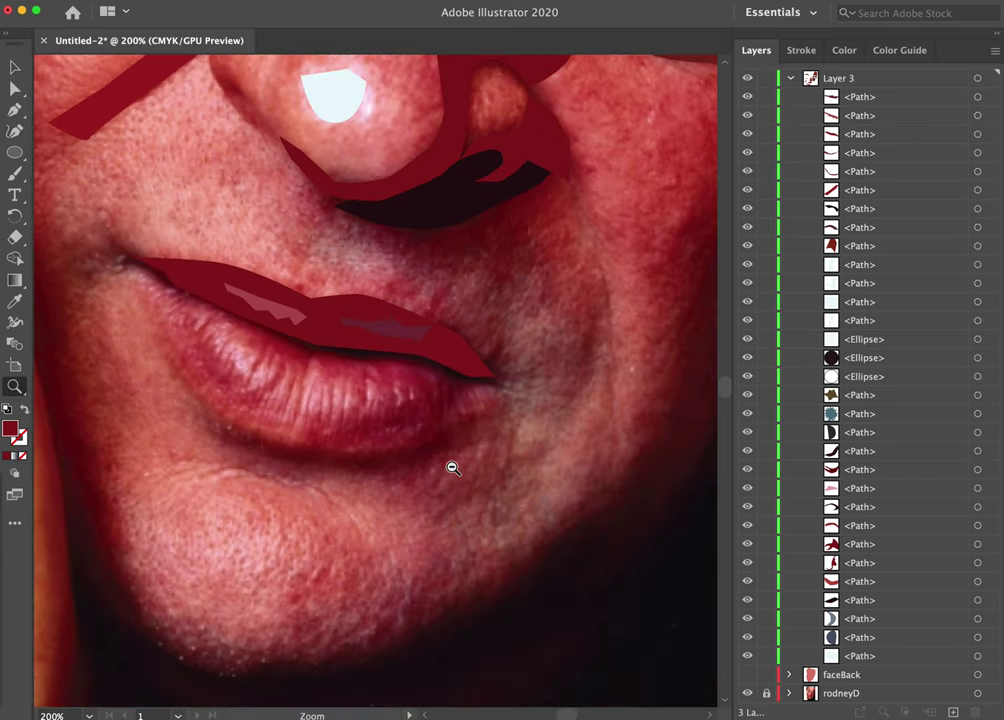
{"action": "left_click", "coordinate": [424, 453], "text": "alt"}
{"action": "left_click", "coordinate": [403, 443], "text": "alt"}
{"action": "left_click", "coordinate": [375, 318], "text": "alt"}
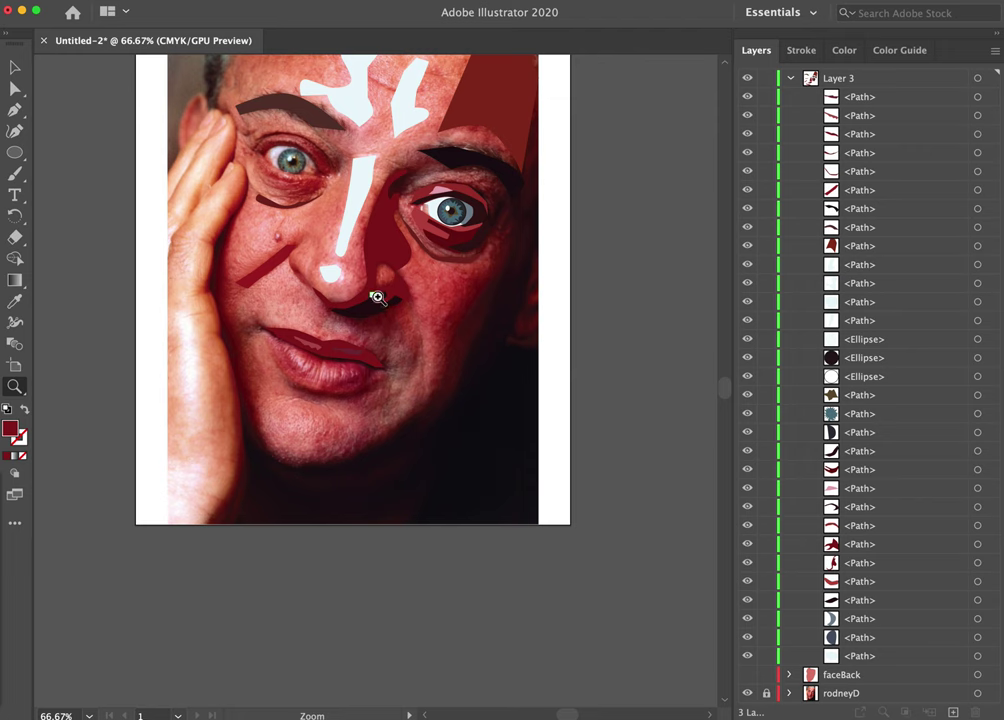
{"action": "key", "text": "space"}
{"action": "left_click_drag", "start_coordinate": [370, 364], "coordinate": [440, 447]}
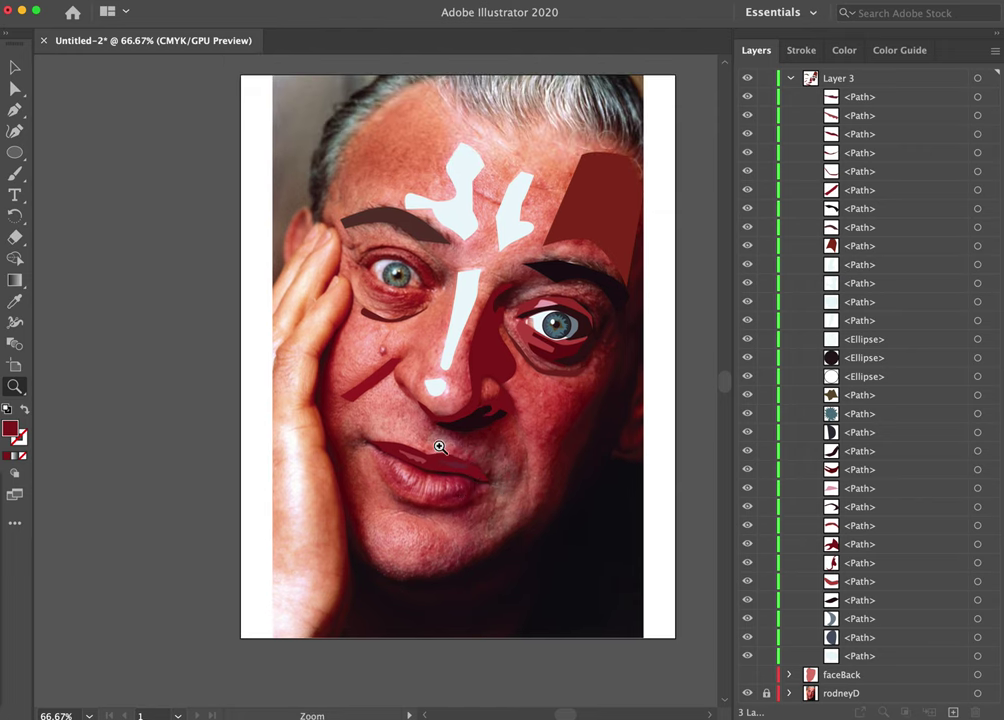
{"action": "left_click", "coordinate": [790, 79]}
{"action": "left_click", "coordinate": [852, 98]}
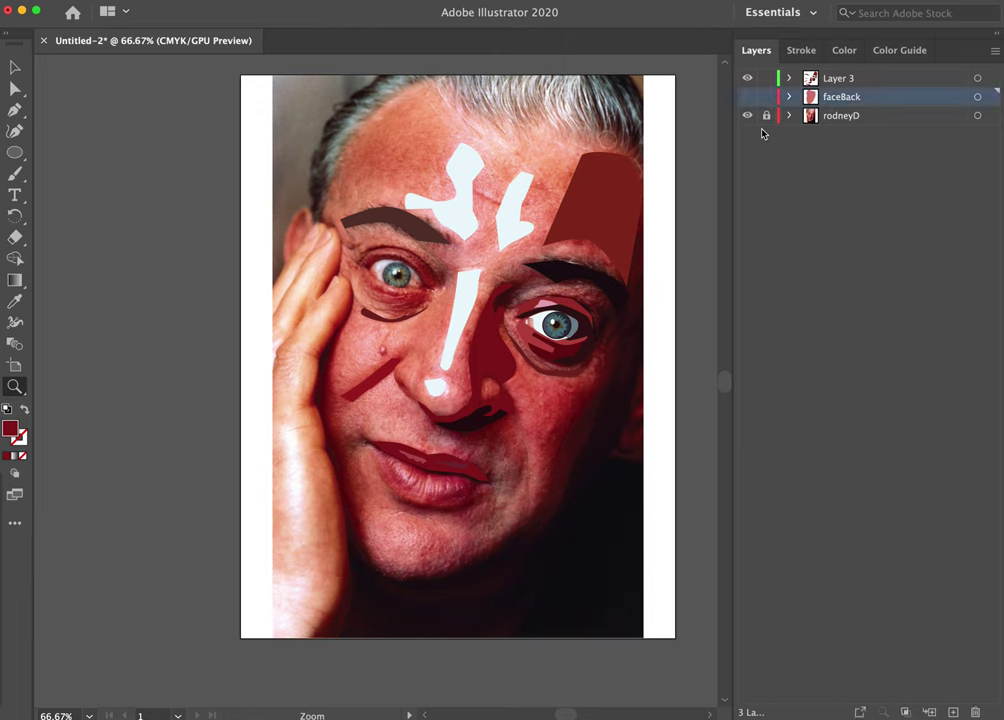
{"action": "left_click", "coordinate": [748, 97]}
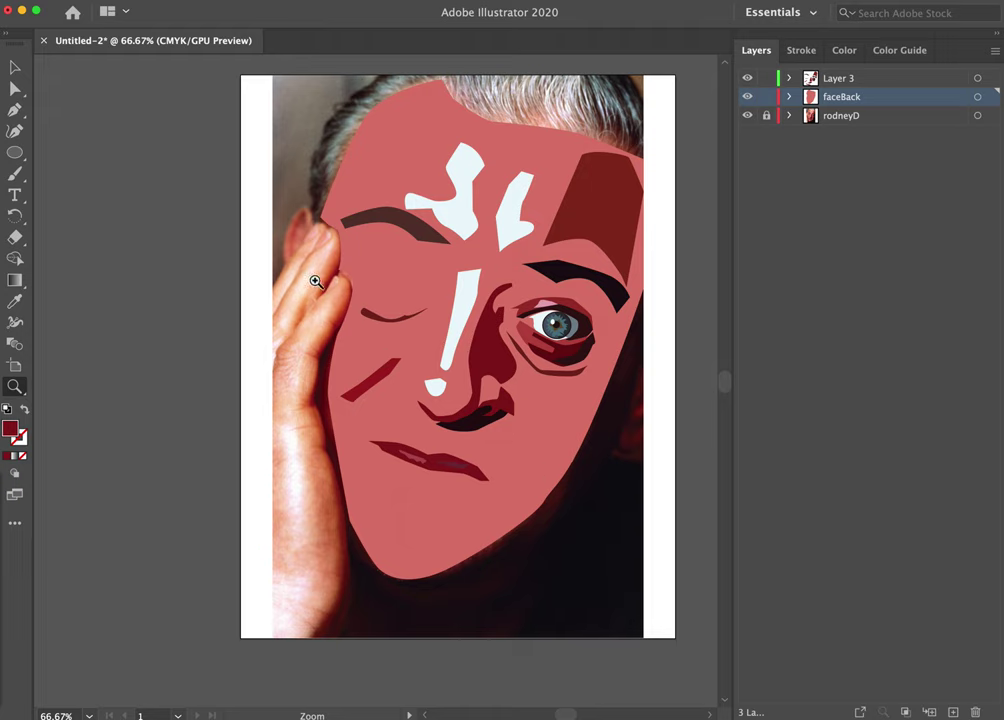
{"action": "left_click", "coordinate": [747, 116]}
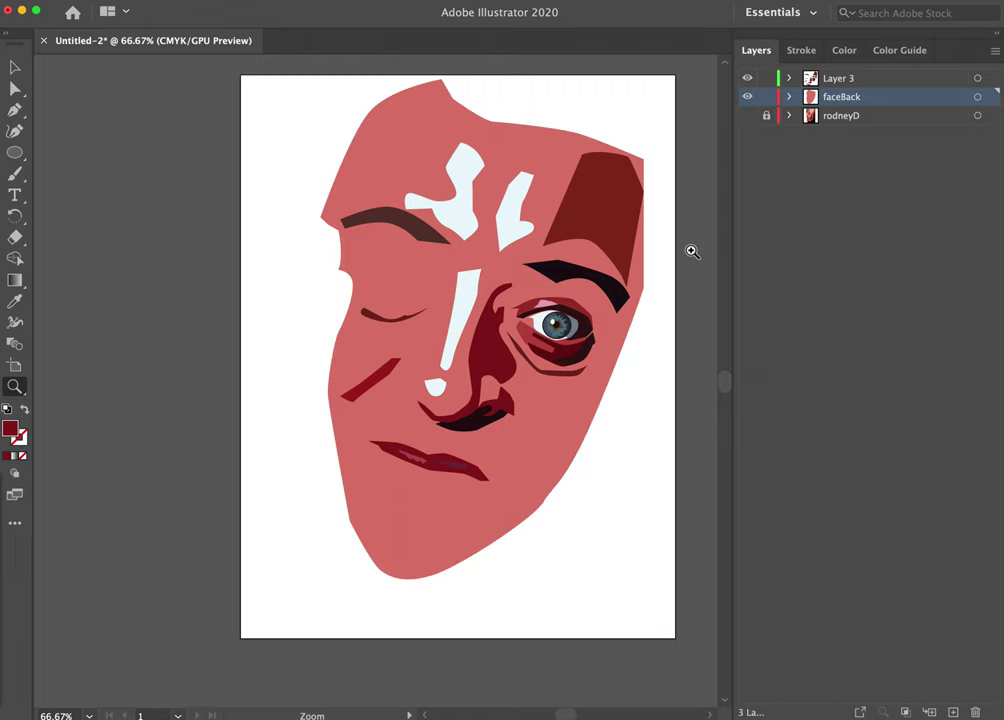